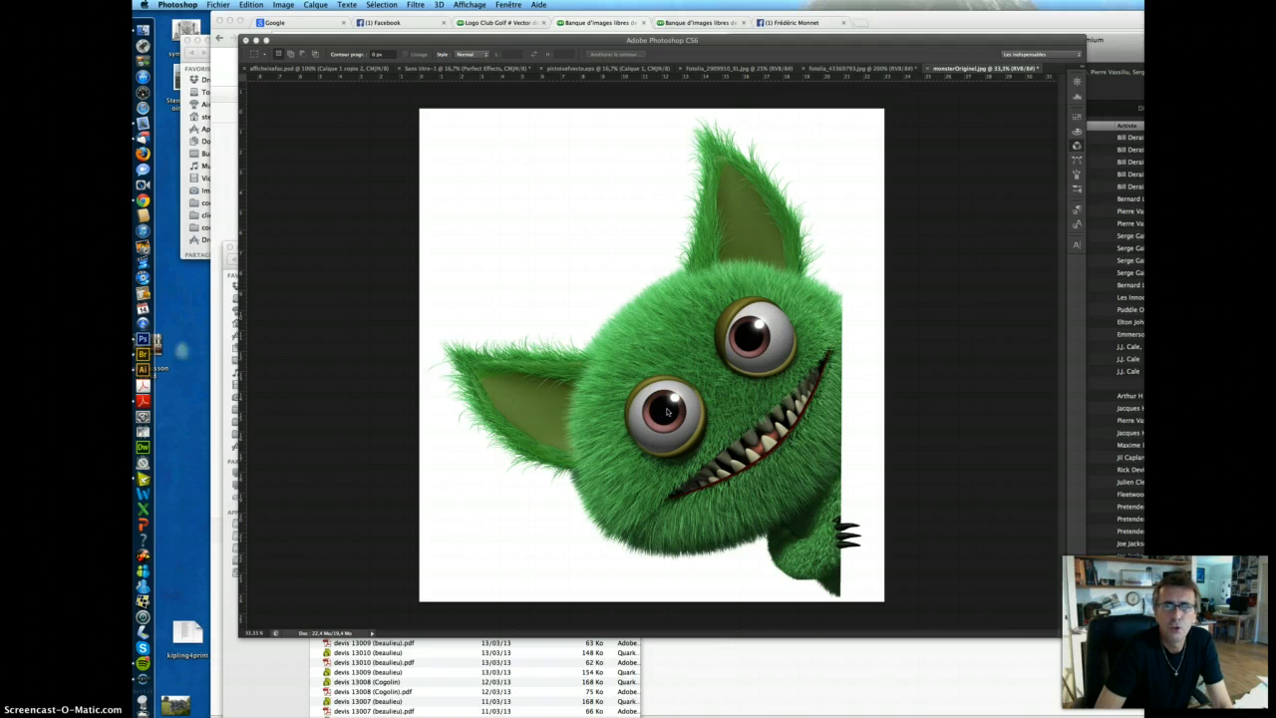
Step: Compare the red, green and blue channels of monsterOriginel.jpg individually and leave the Bleu channel selected
key("Tab")
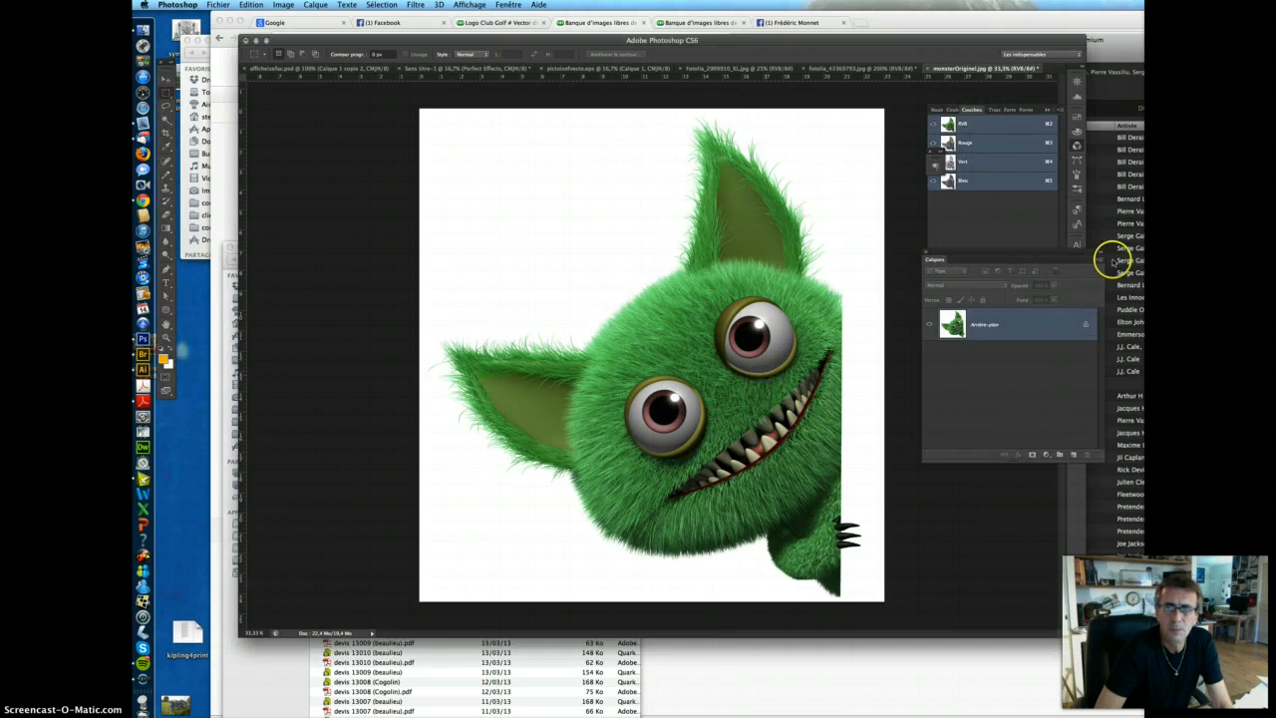
left_click(1009, 219)
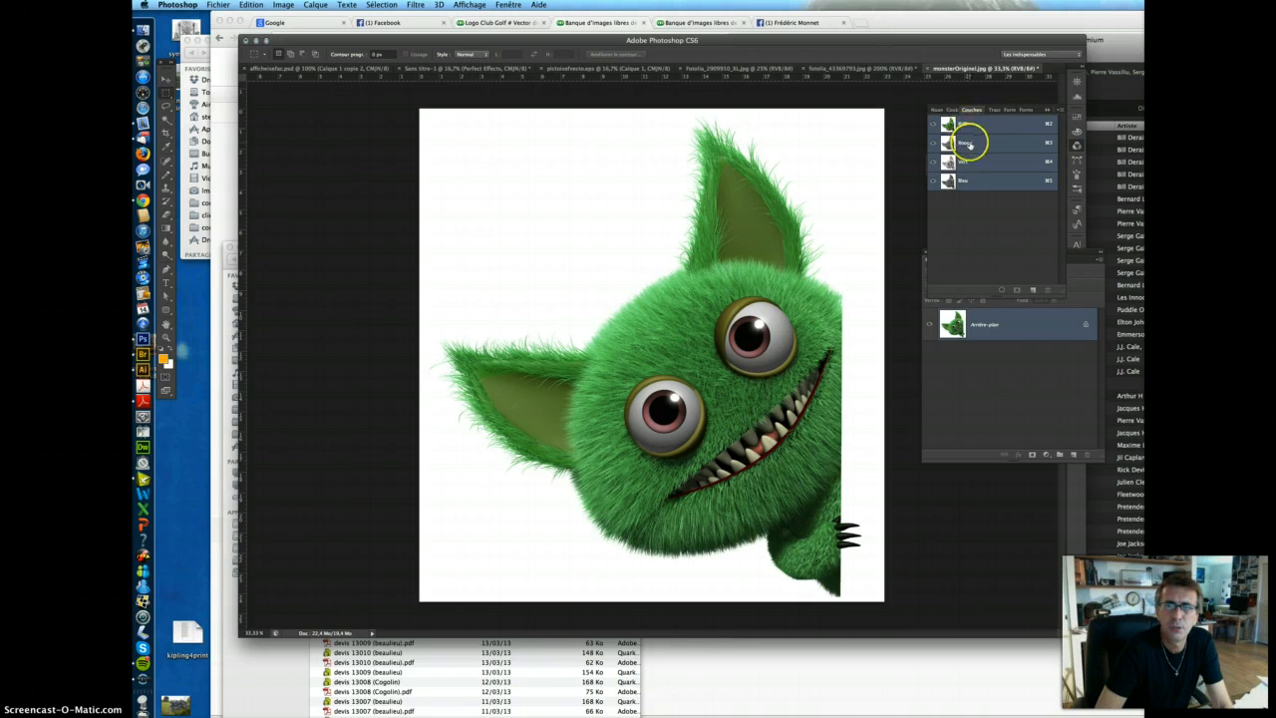
left_click(967, 142)
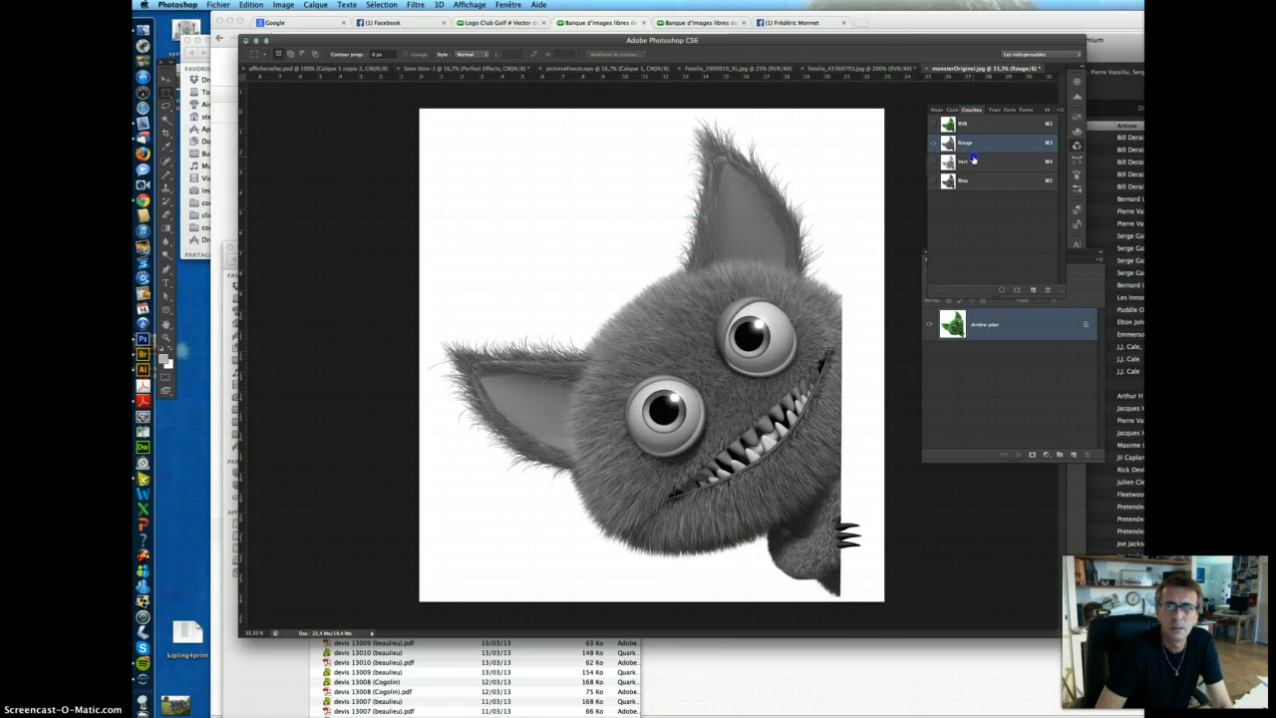
left_click(973, 160)
left_click(984, 187)
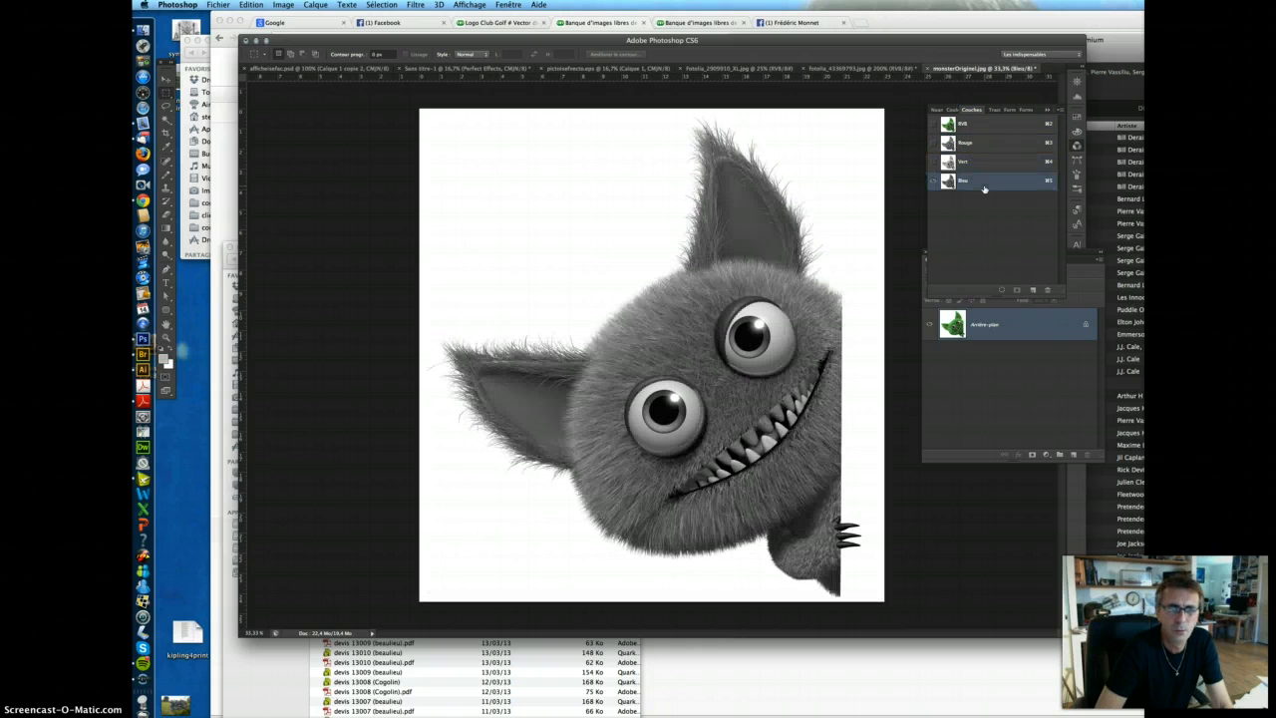
left_click(982, 144)
left_click(981, 180)
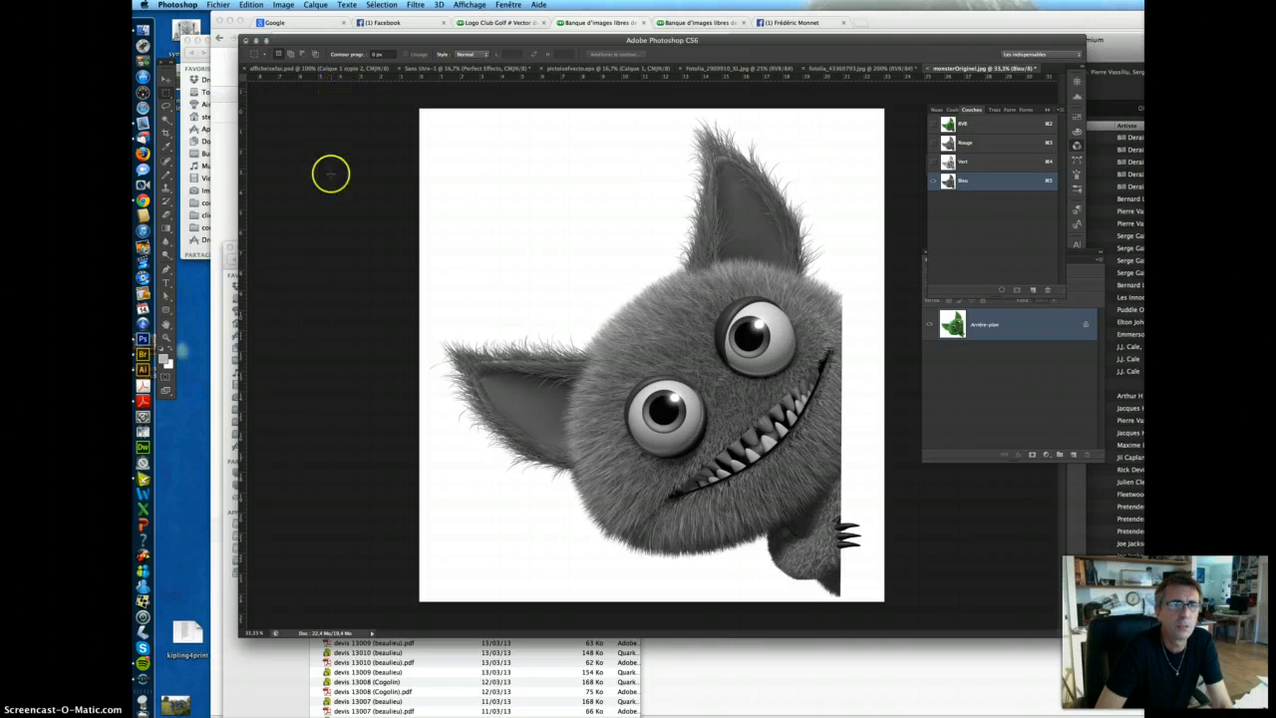
Step: Use Calculations to combine the Bleu channel with itself in Produit mode at 100% opacity, outputting to a new channel
left_click(284, 5)
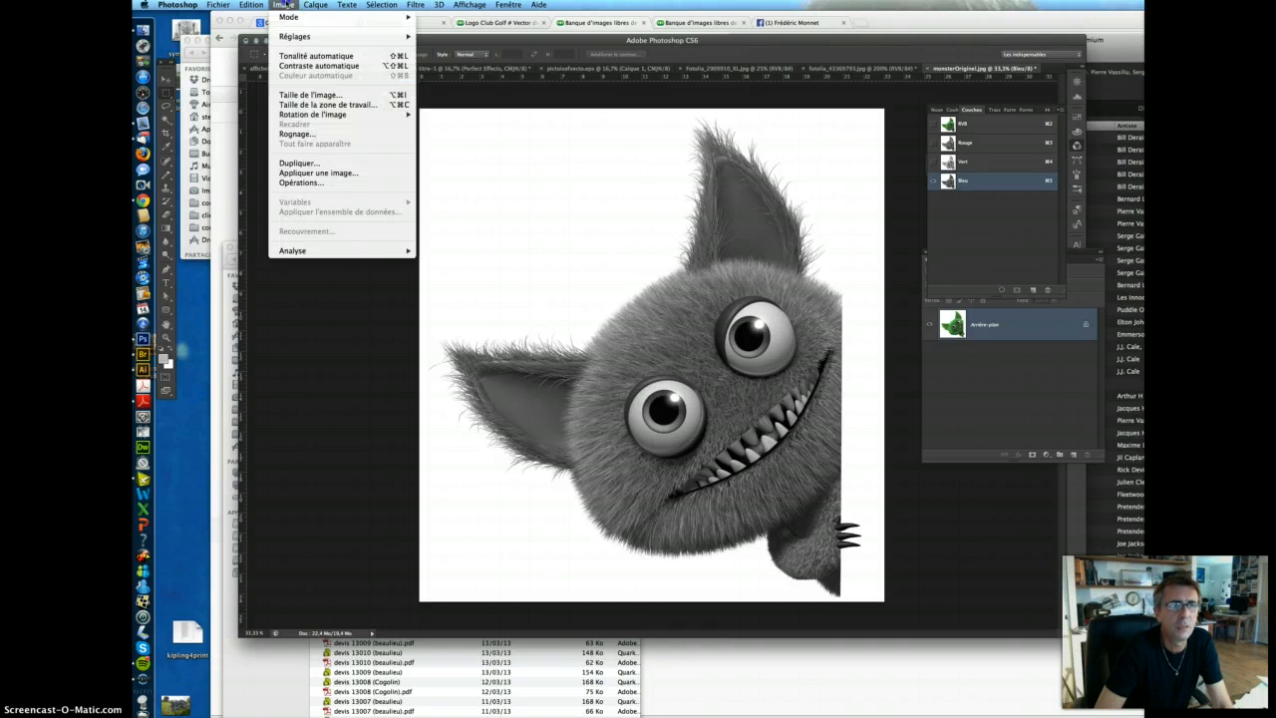
left_click(347, 182)
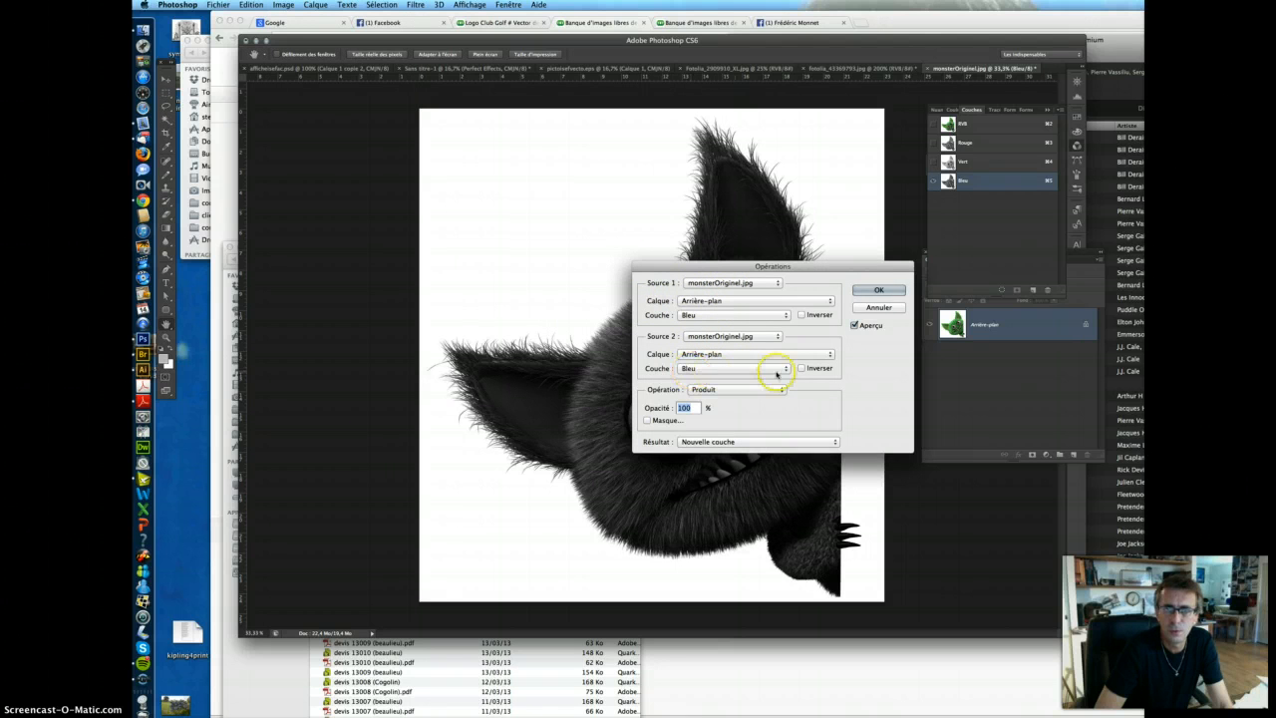
left_click(714, 441)
left_click(714, 444)
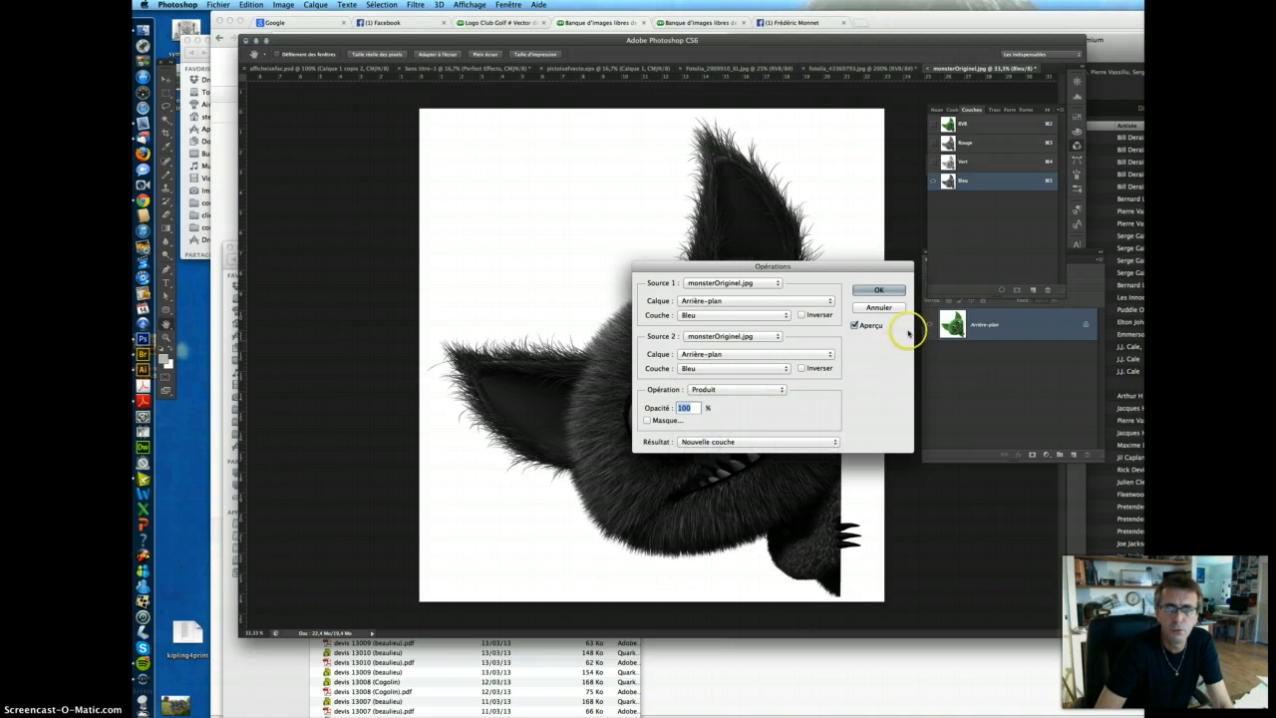
left_click(895, 291)
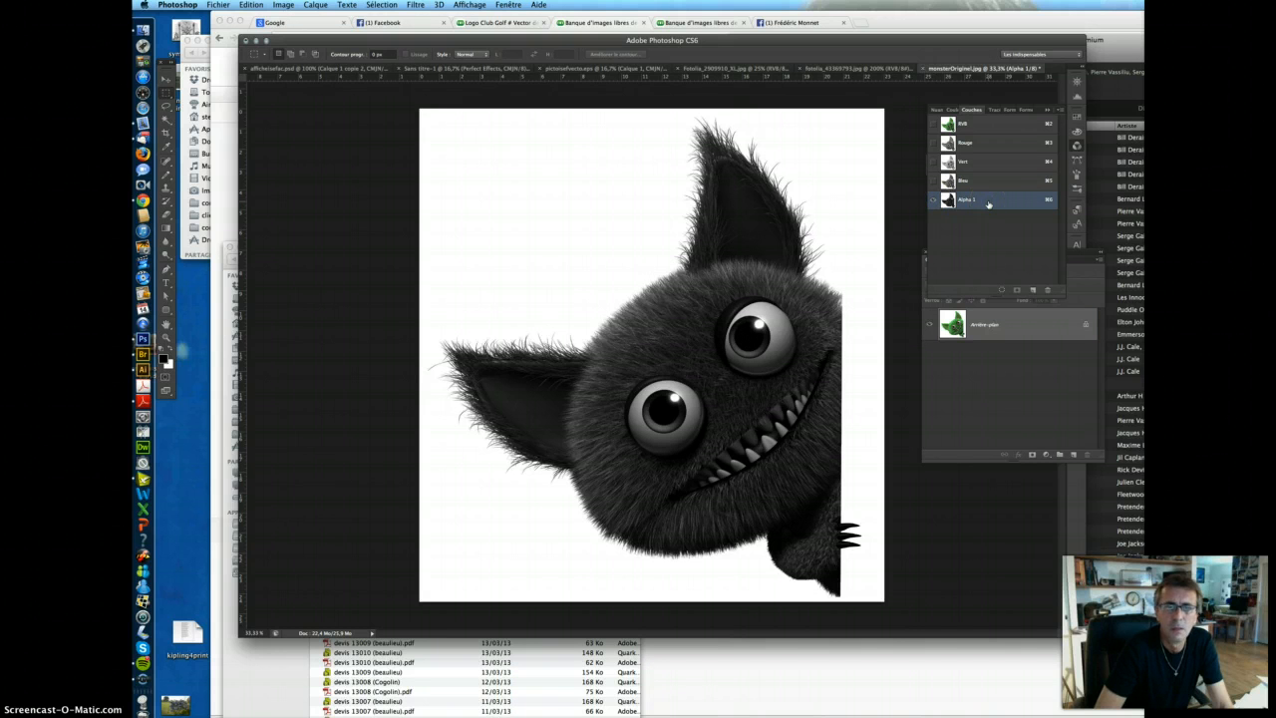
Step: Apply Levels to the Alpha 1 channel with input values 167, 0,49 and 238 to turn the monster into a black silhouette
key("super+l")
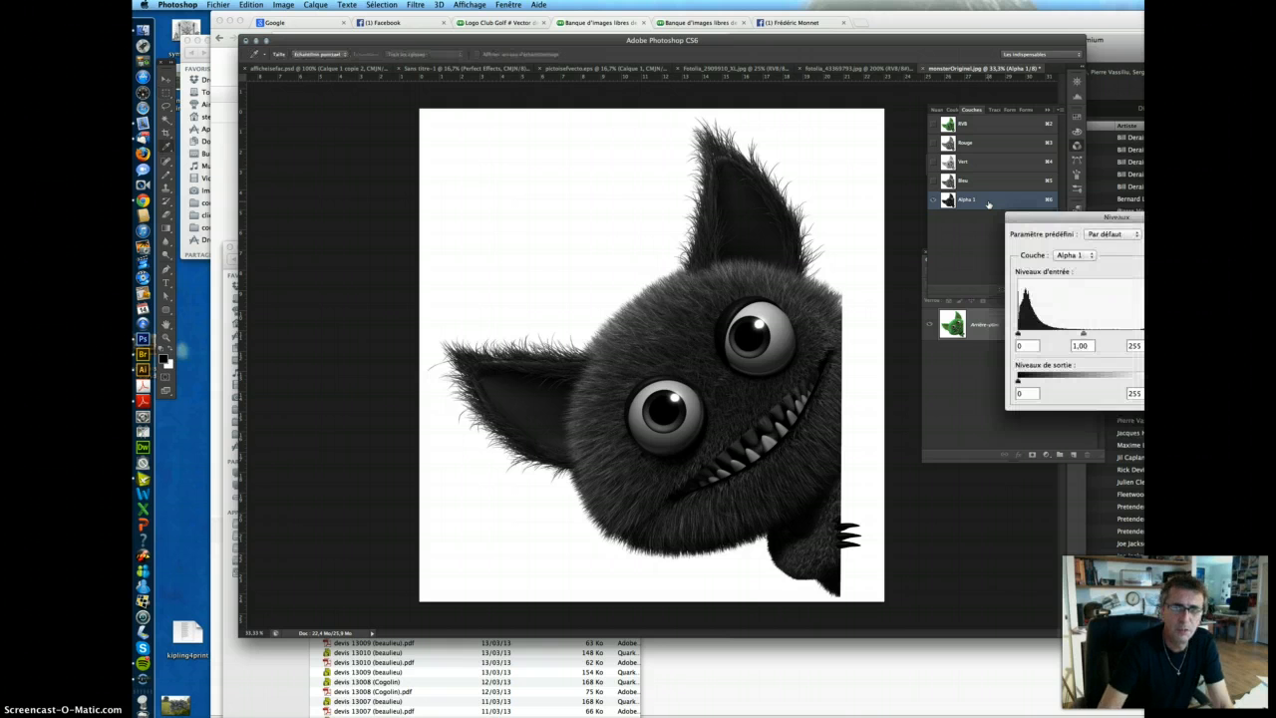
left_click(965, 336)
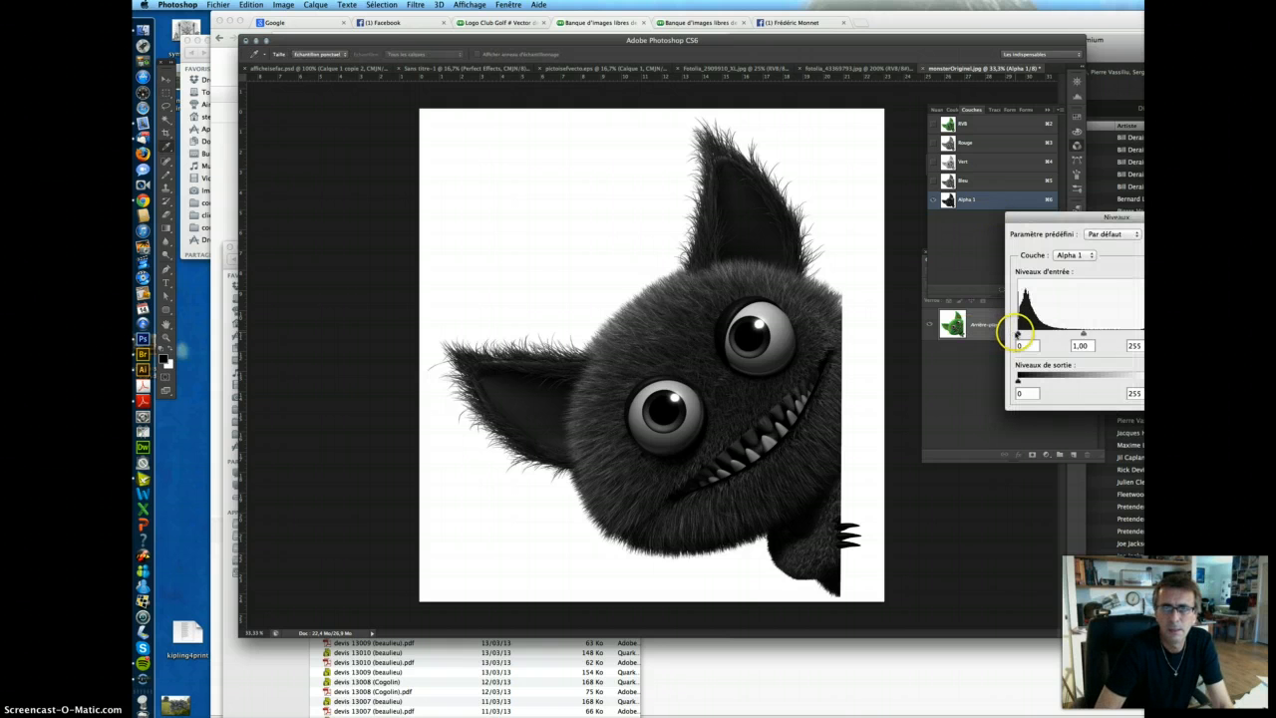
left_click_drag(1026, 334, 1121, 334)
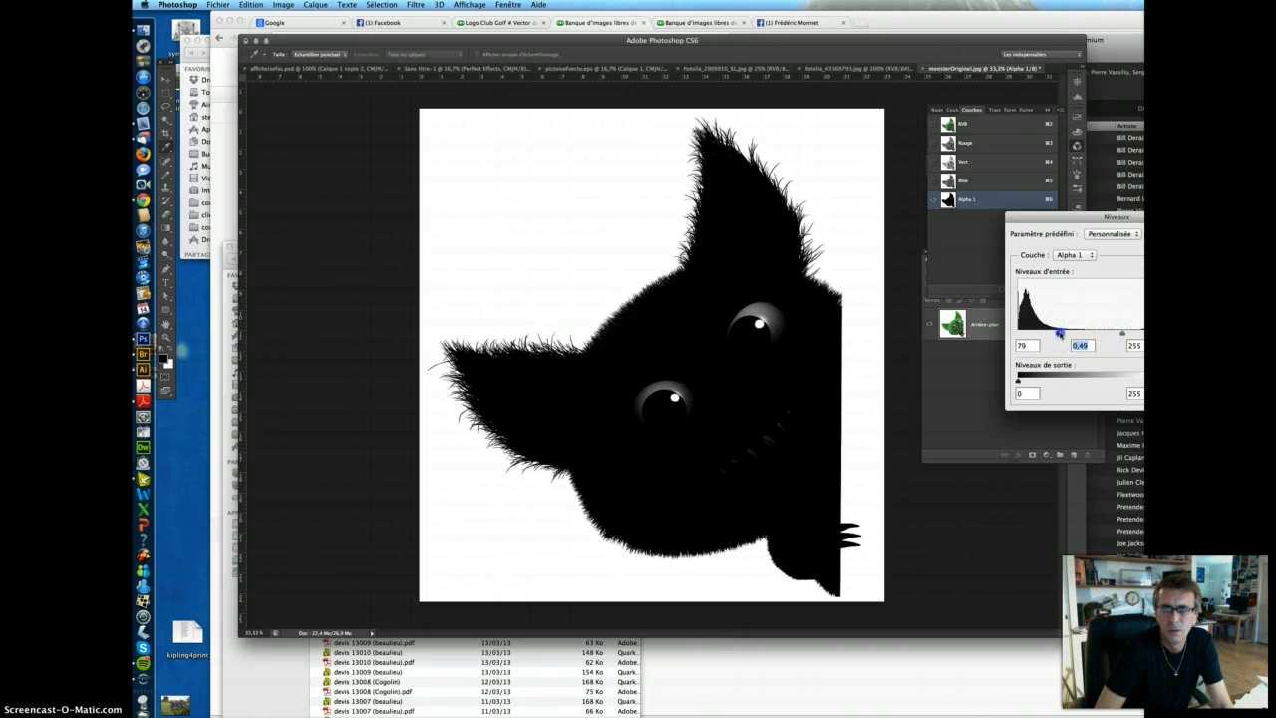
left_click(752, 227, "super")
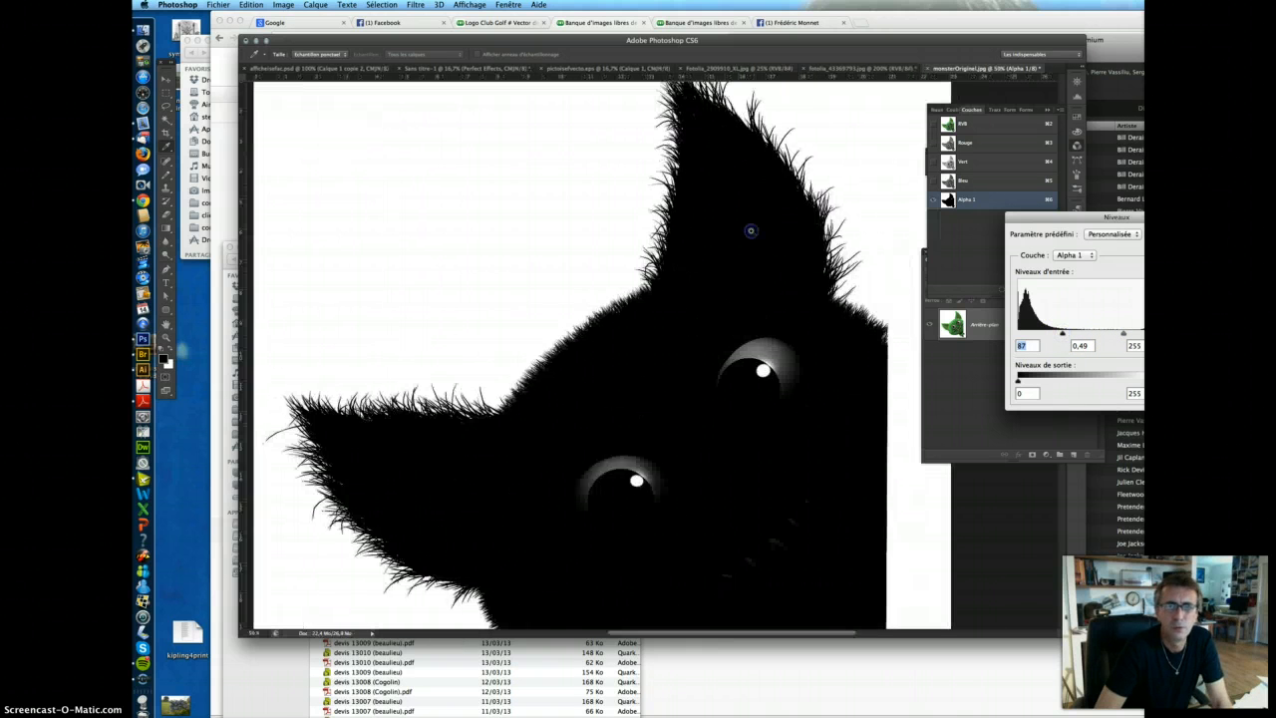
left_click(611, 339, "super")
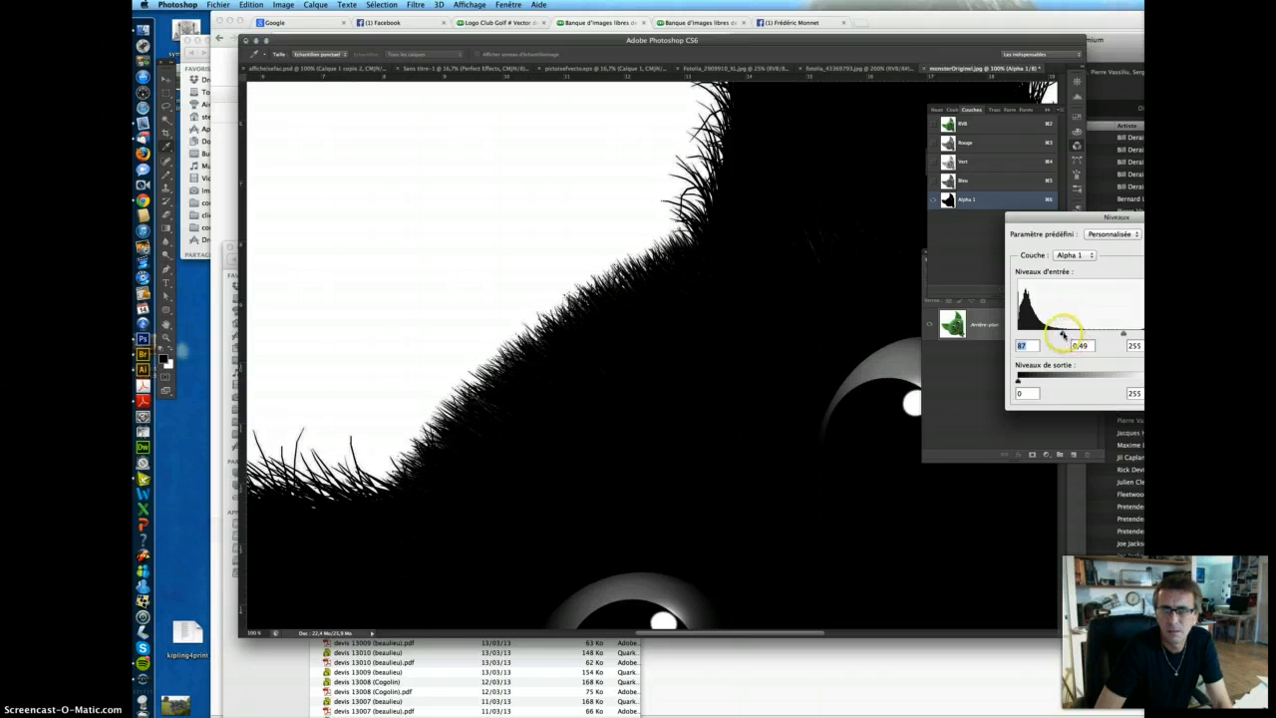
left_click_drag(1068, 334, 1103, 332)
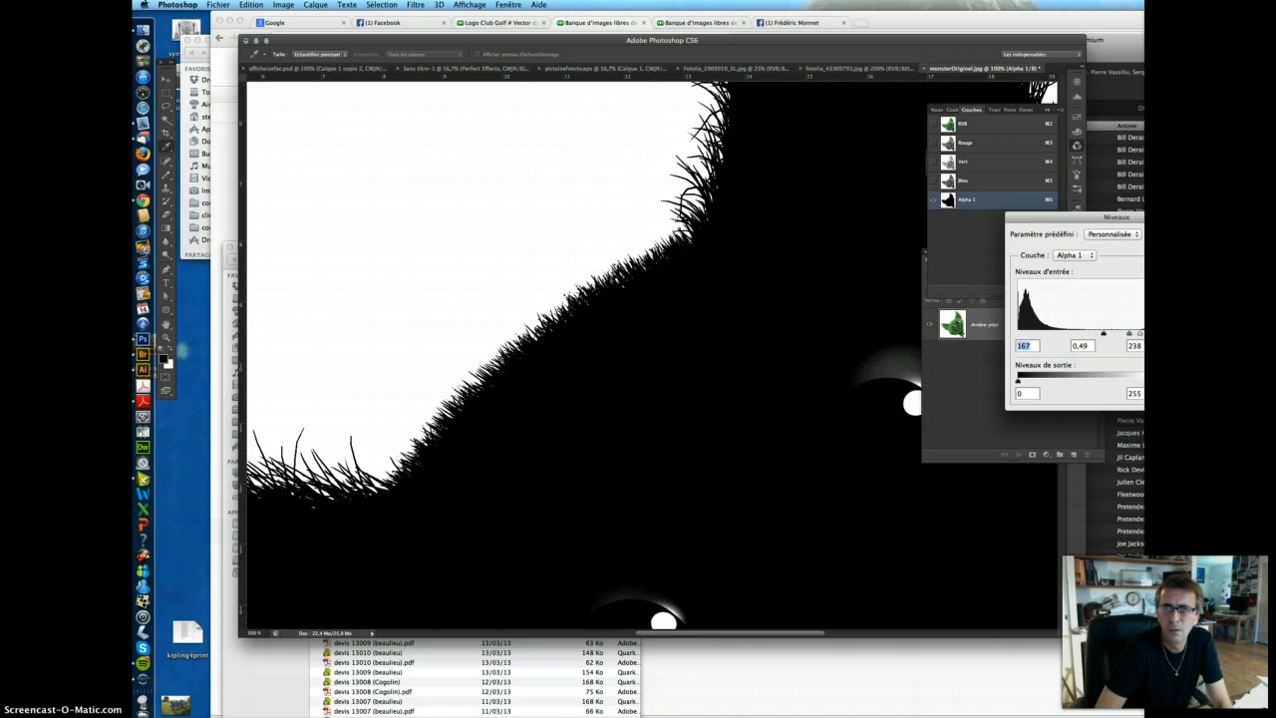
key("Return")
Step: Cover the white highlights of both eyes in the Alpha 1 channel with black using the Clone Stamp
left_click(764, 399, "alt")
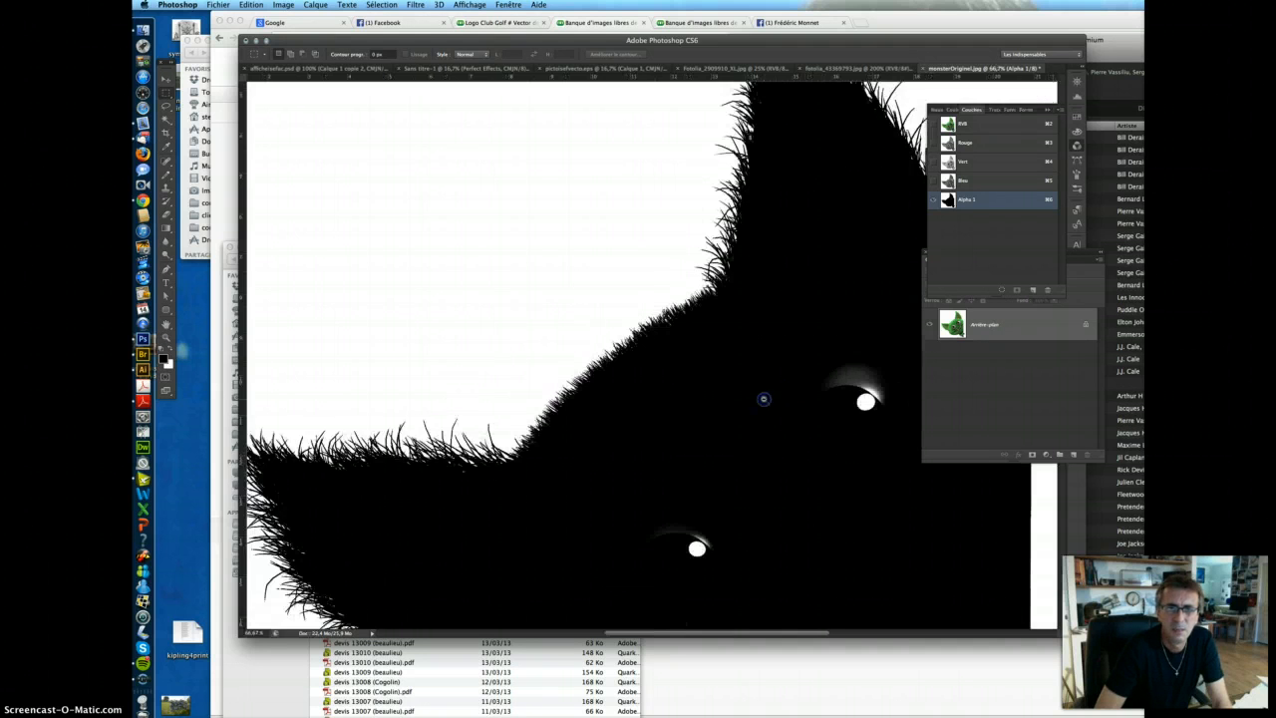
left_click_drag(743, 448, 688, 272)
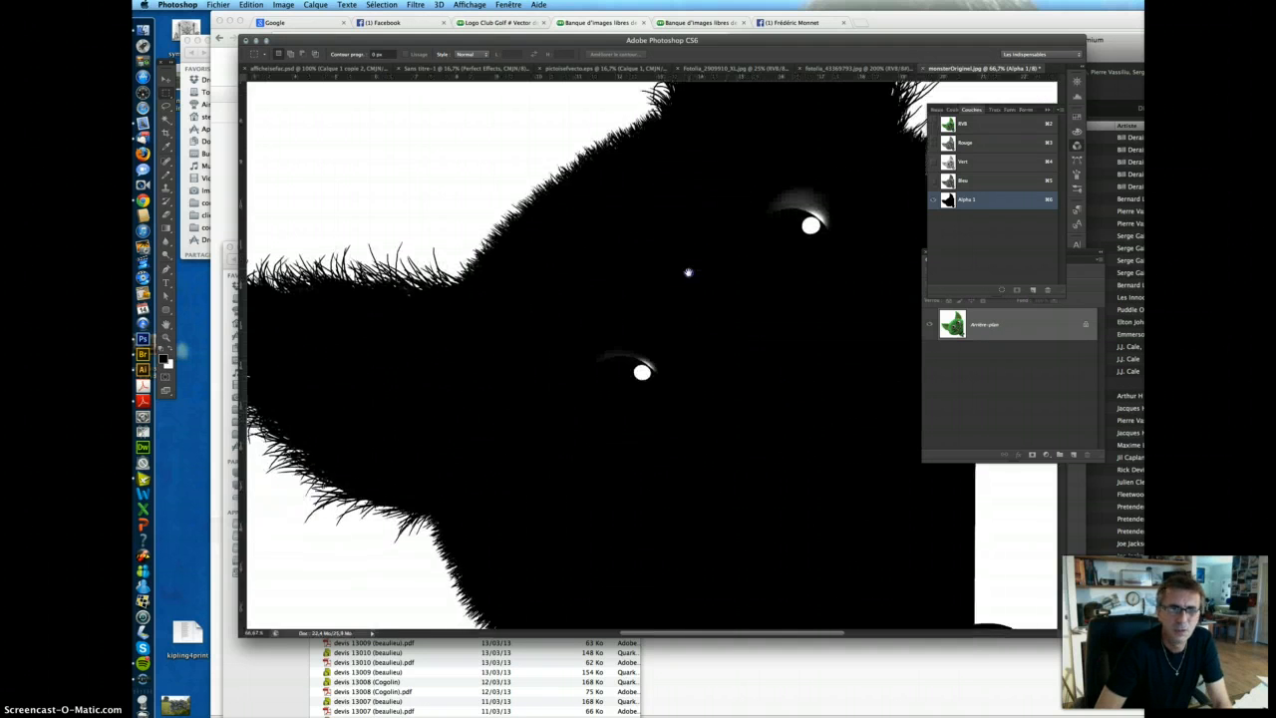
left_click(165, 188)
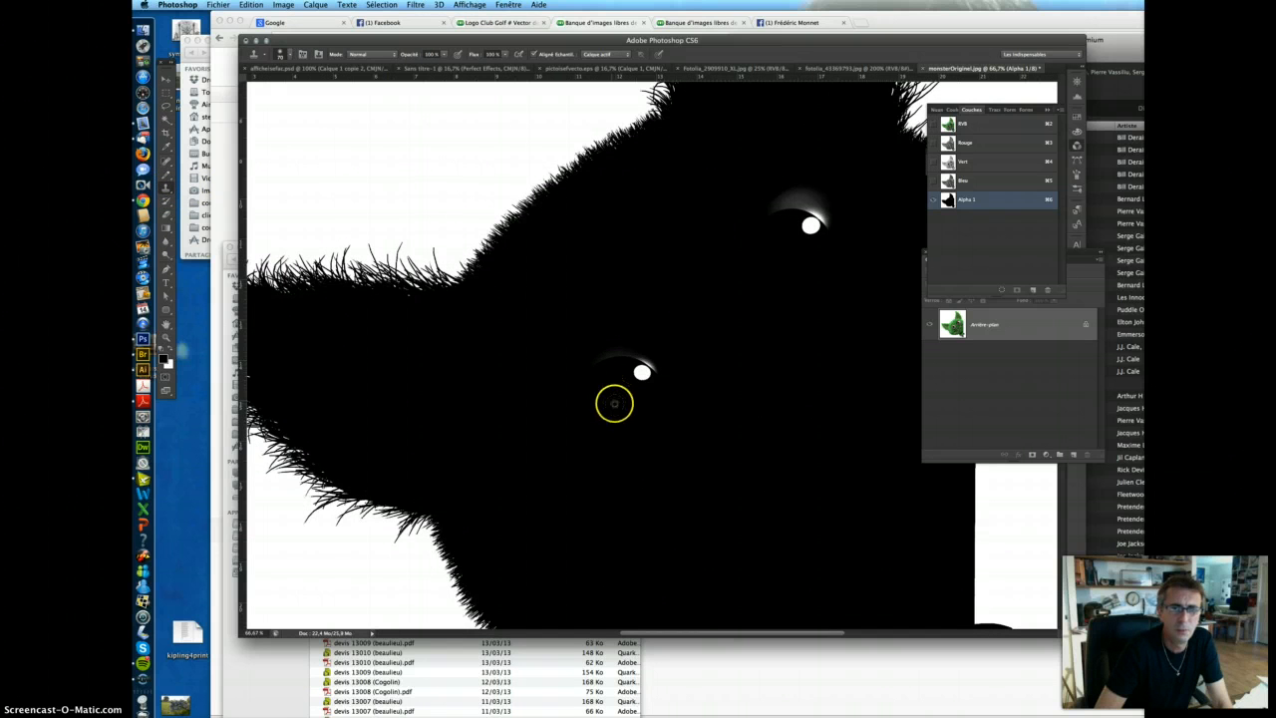
left_click(613, 402, "alt")
left_click_drag(649, 356, 630, 382)
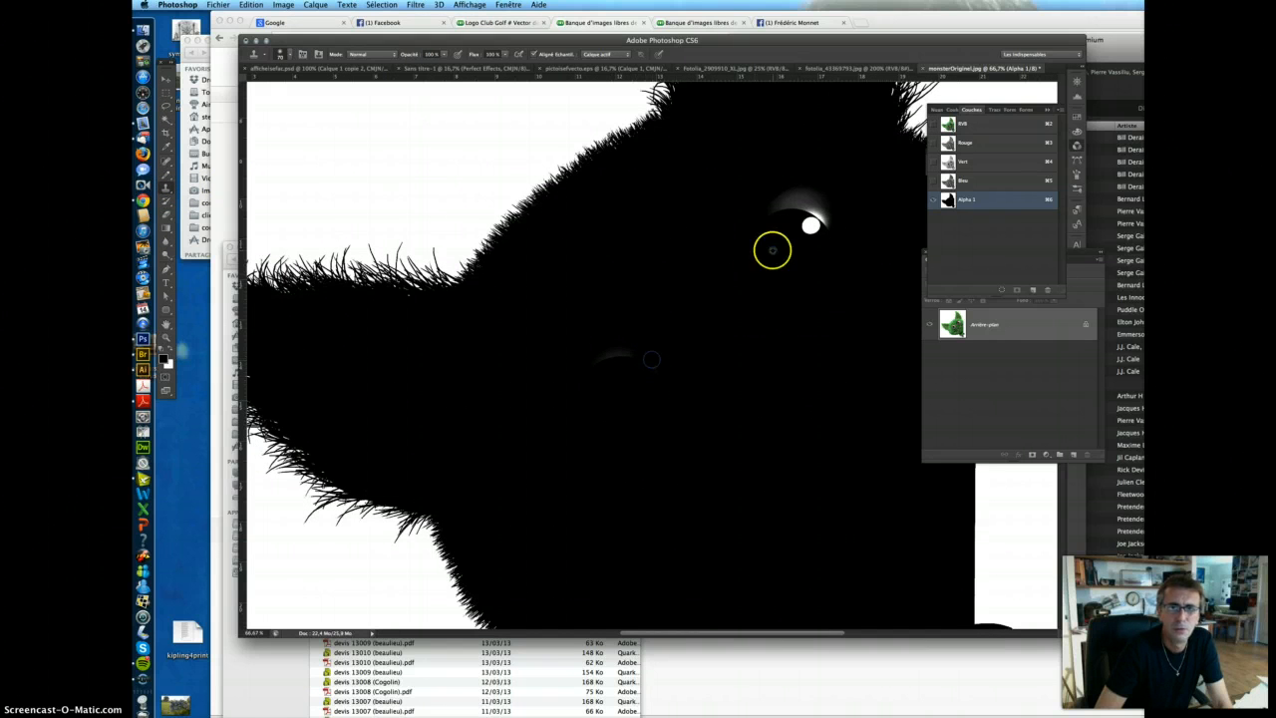
mouse_move(798, 185)
left_mouse_down()
mouse_move(770, 231)
mouse_move(819, 215)
left_mouse_up()
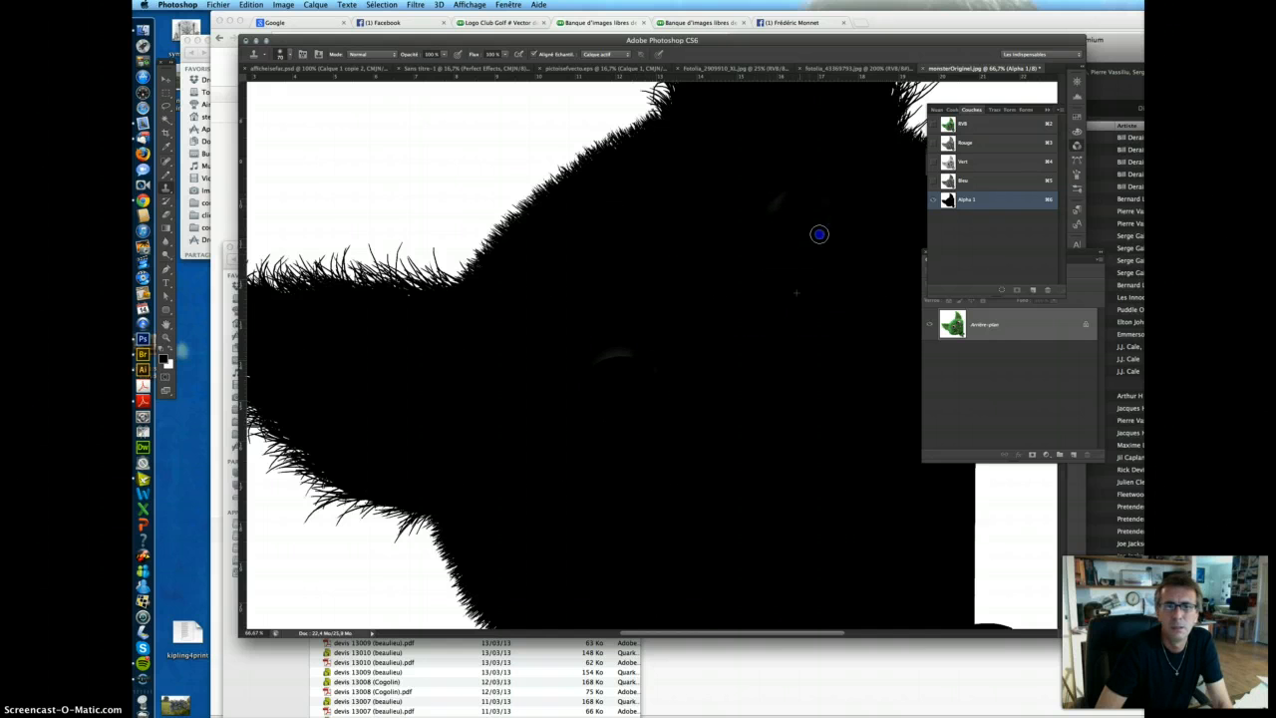
left_click(166, 92)
left_click(686, 345, "alt")
left_click(686, 345, "alt")
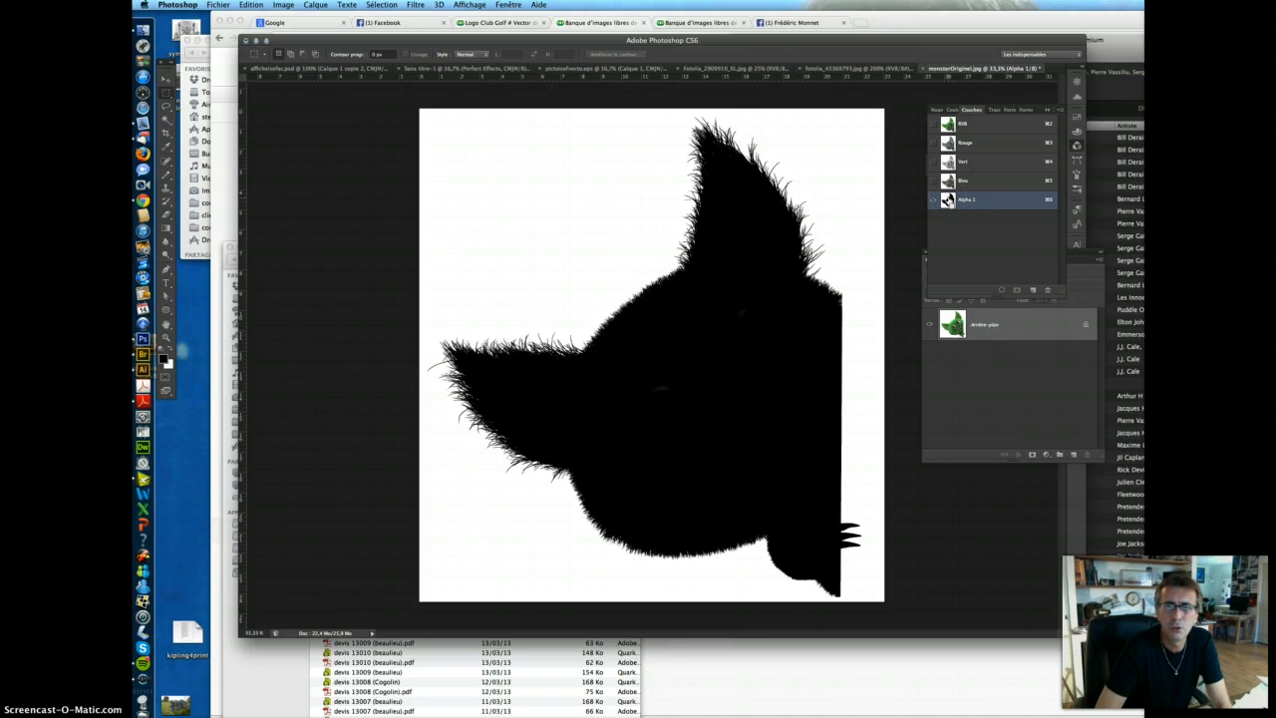
left_click(949, 198, "super")
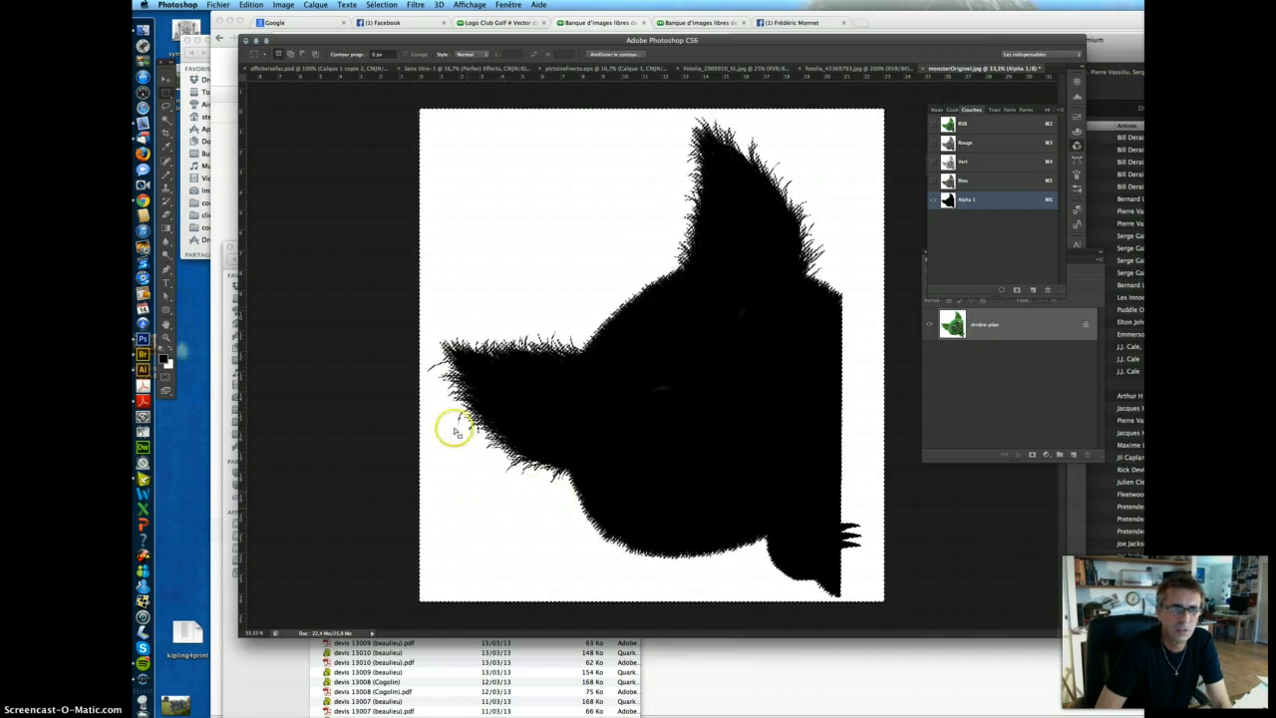
left_click(991, 363)
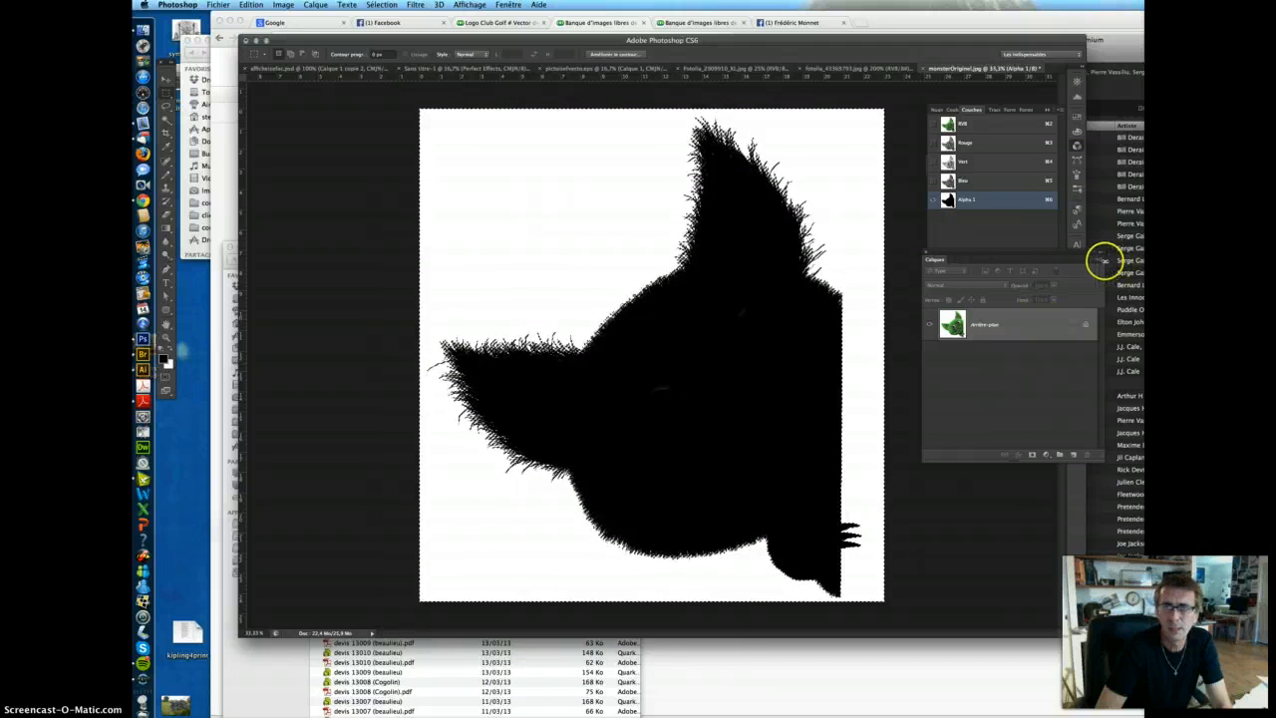
left_click(1100, 262)
left_click(1114, 265)
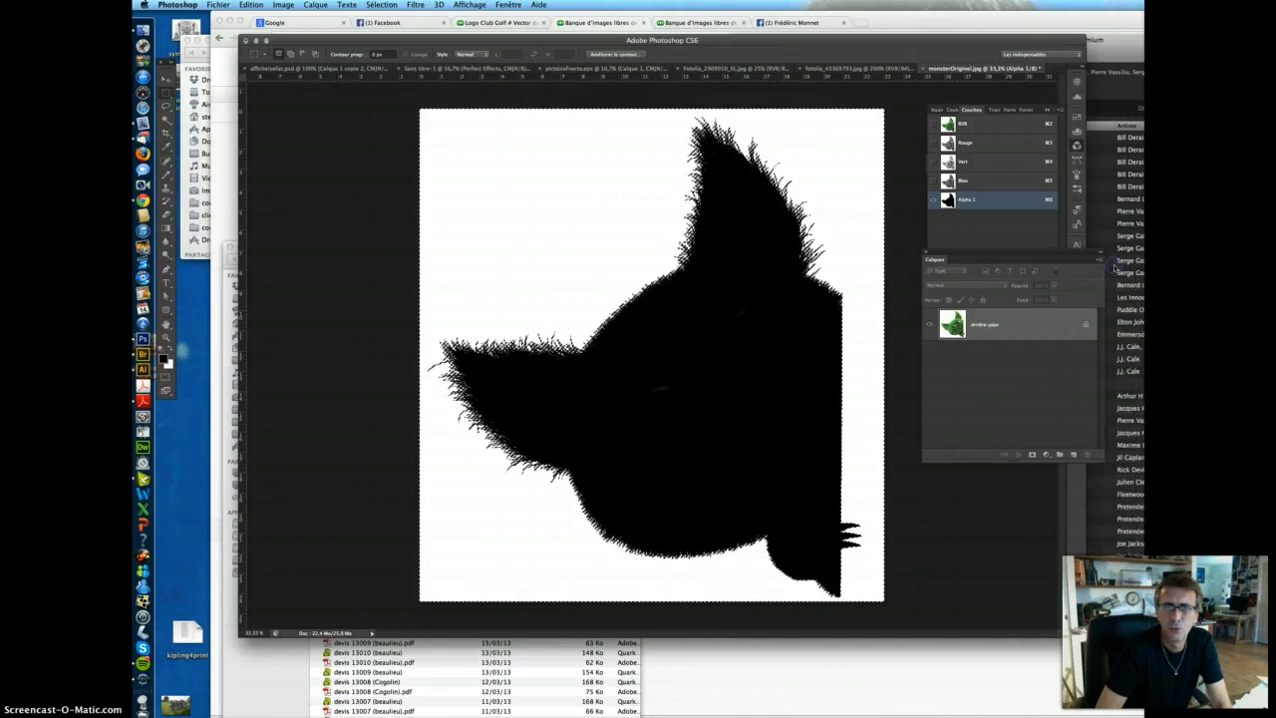
left_click(1023, 335)
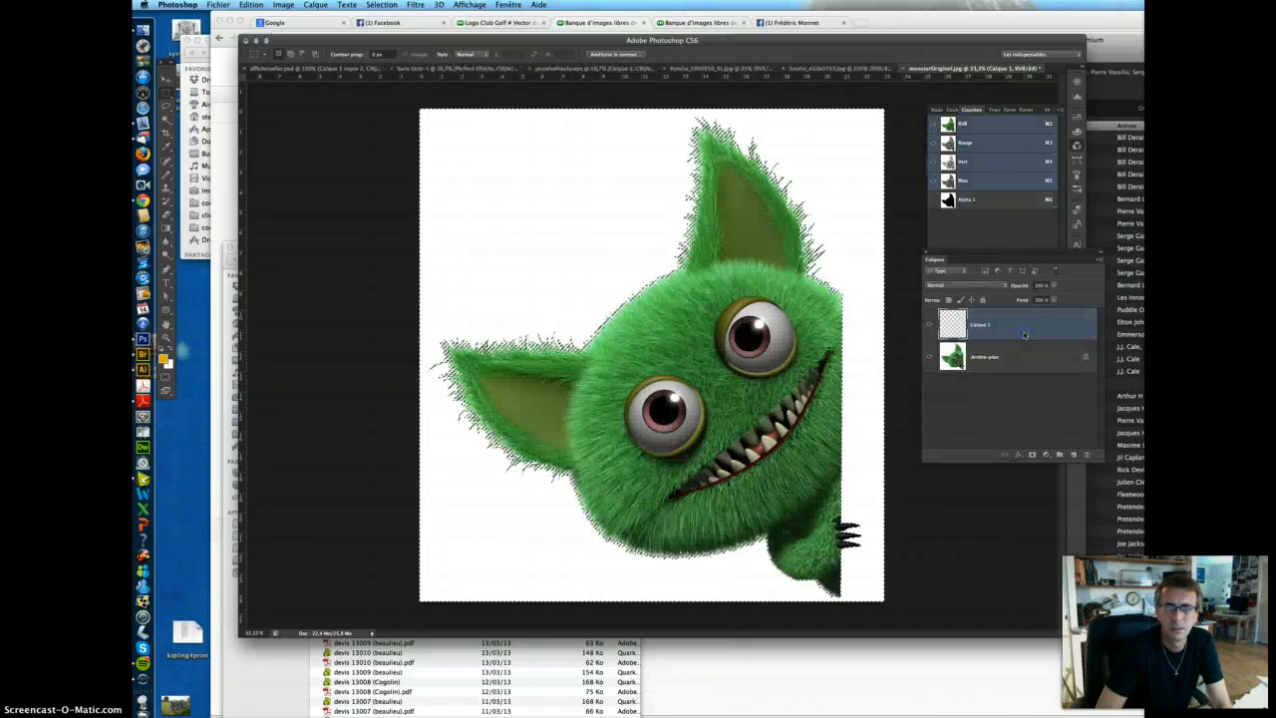
left_click(935, 356)
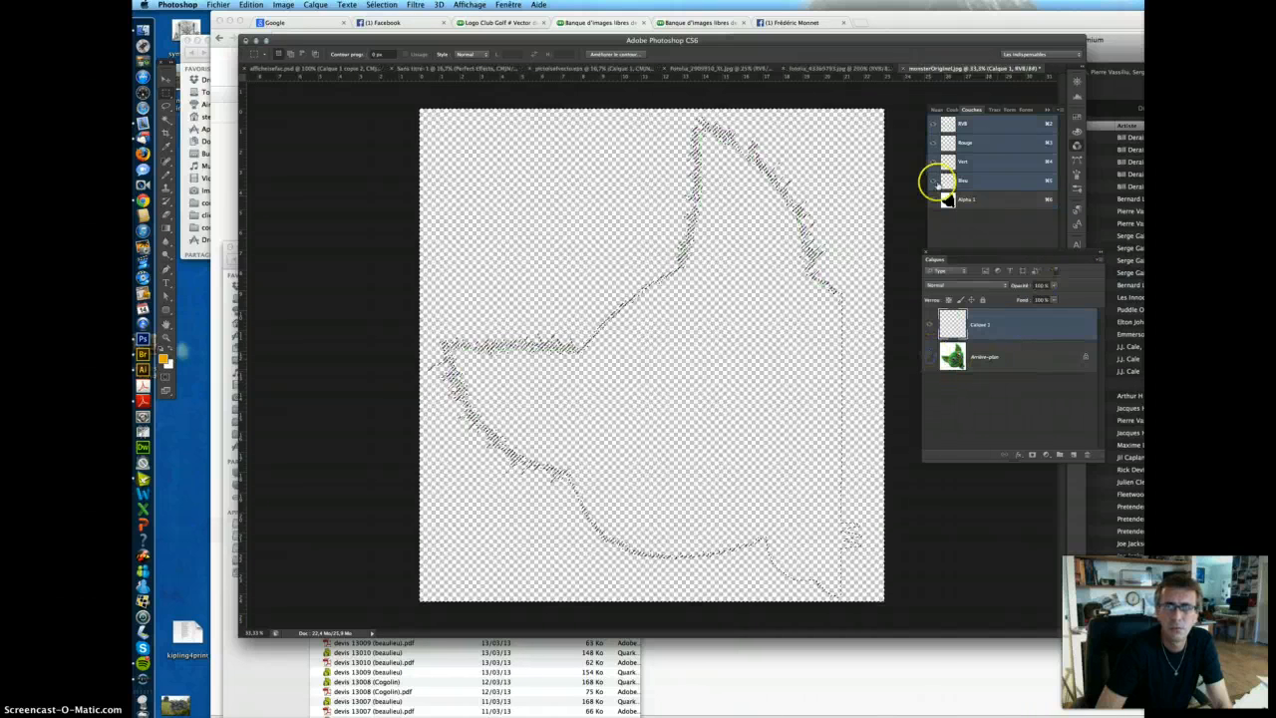
left_click(965, 127)
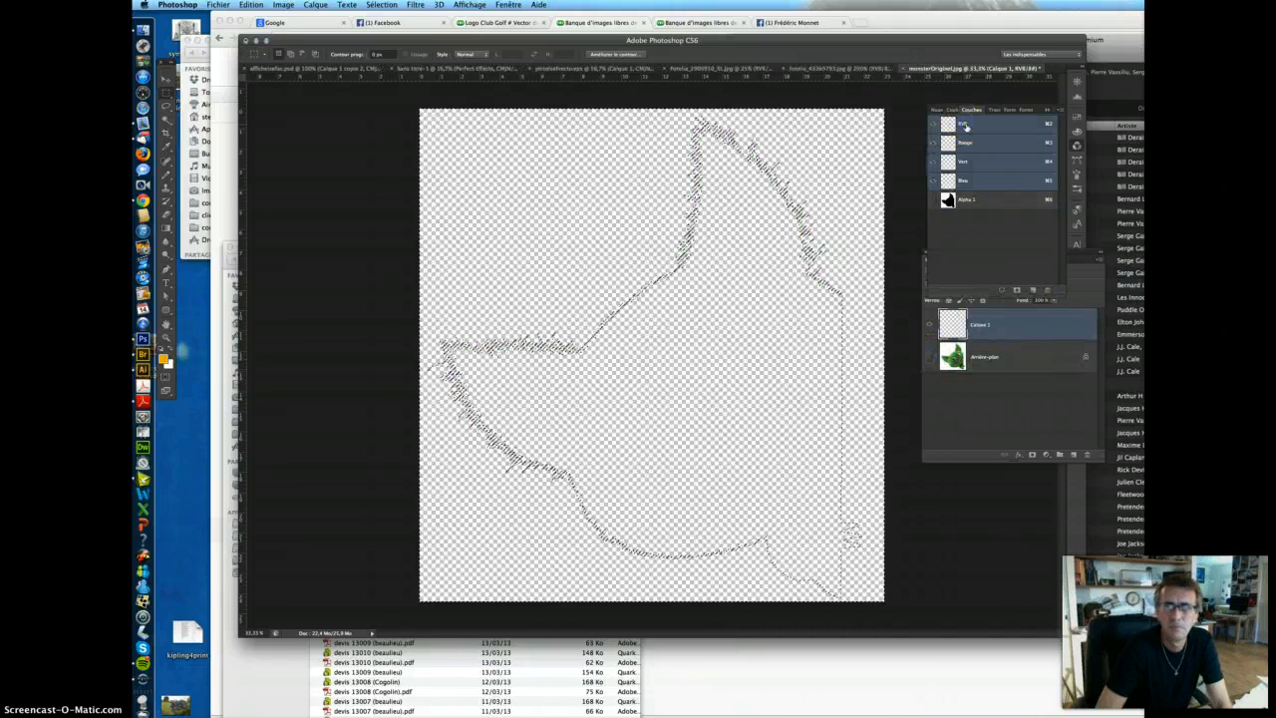
left_click(995, 329)
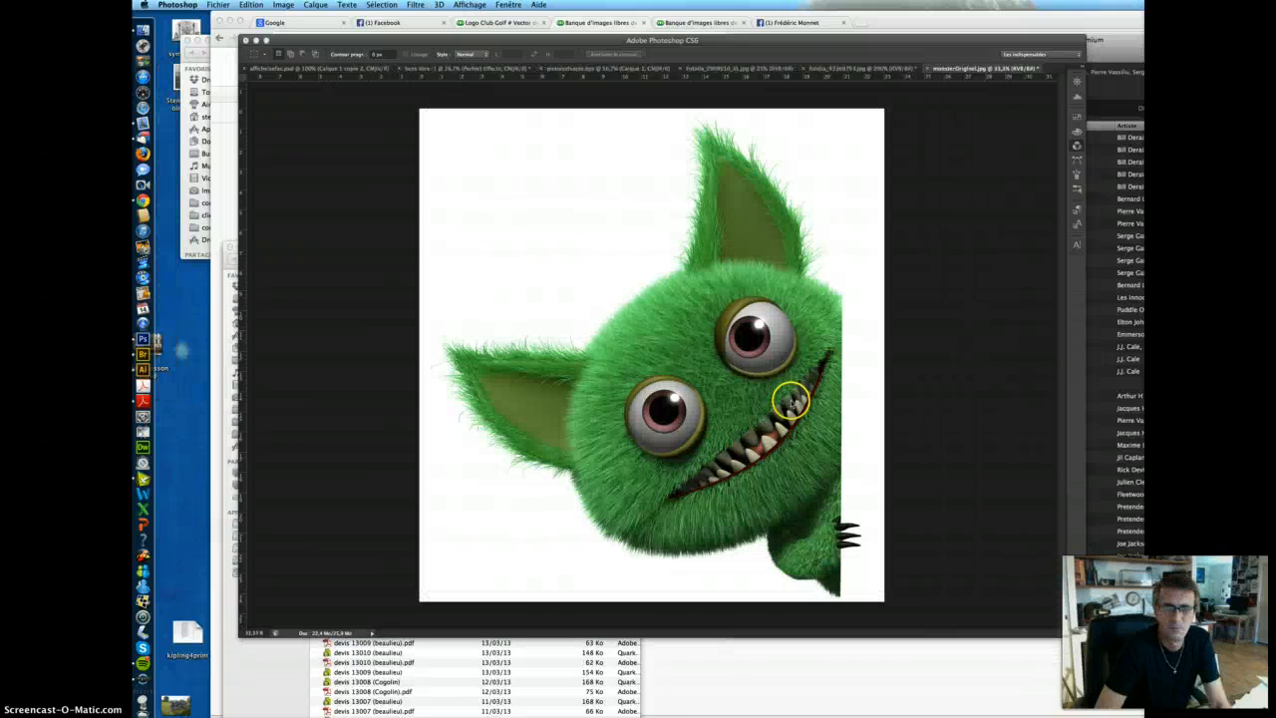
Step: Duplicate the background layer within monsterOriginel.jpg as "Arrière-plan copie"
left_click(947, 345)
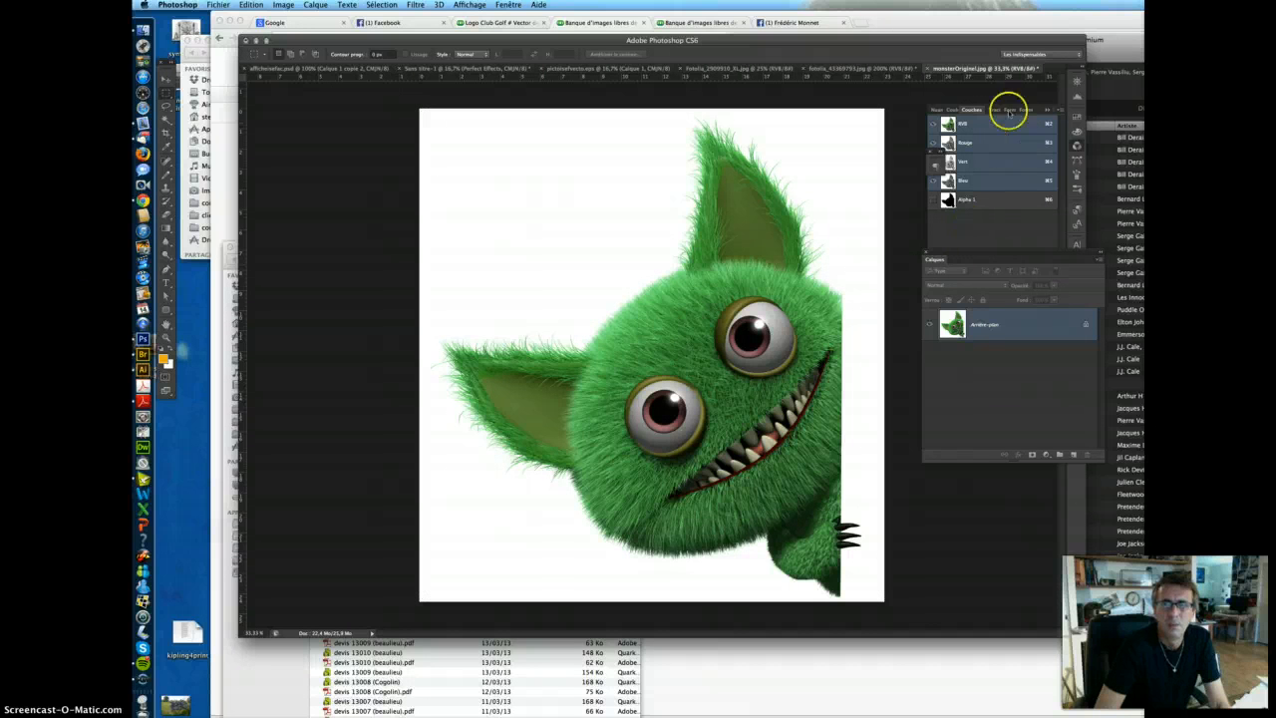
left_click(1099, 261)
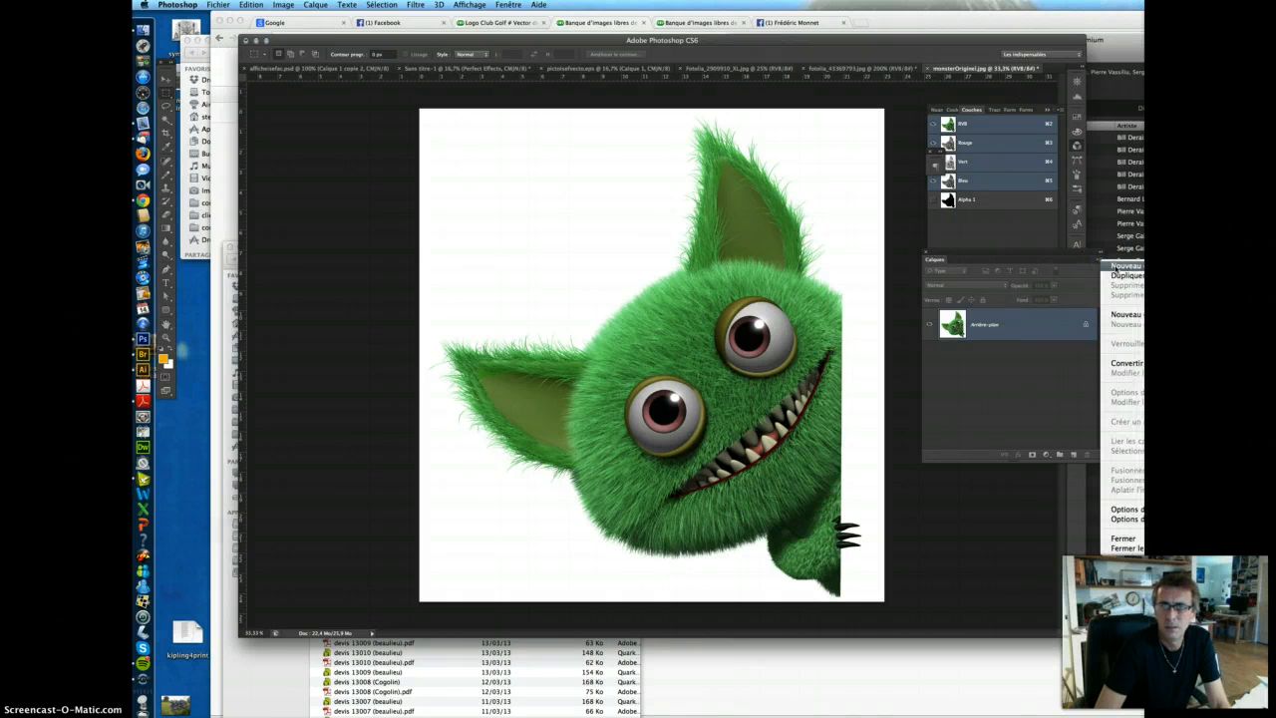
left_click(1122, 275)
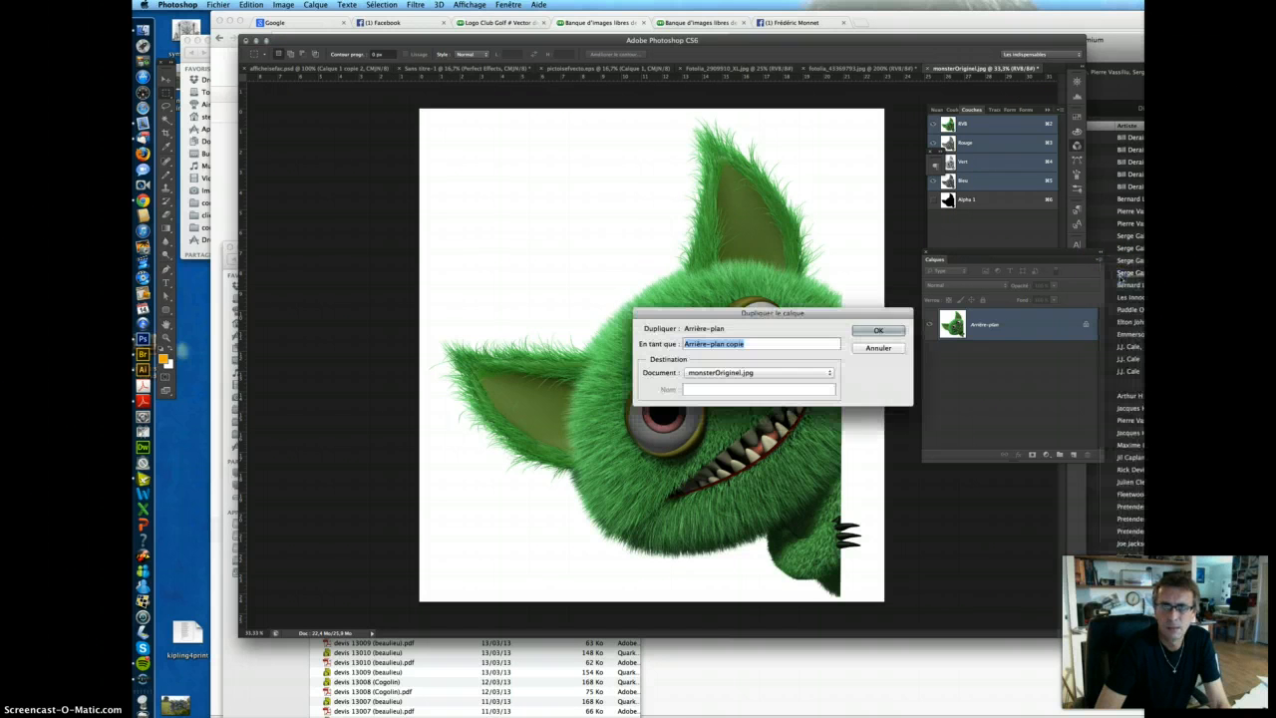
left_click(877, 329)
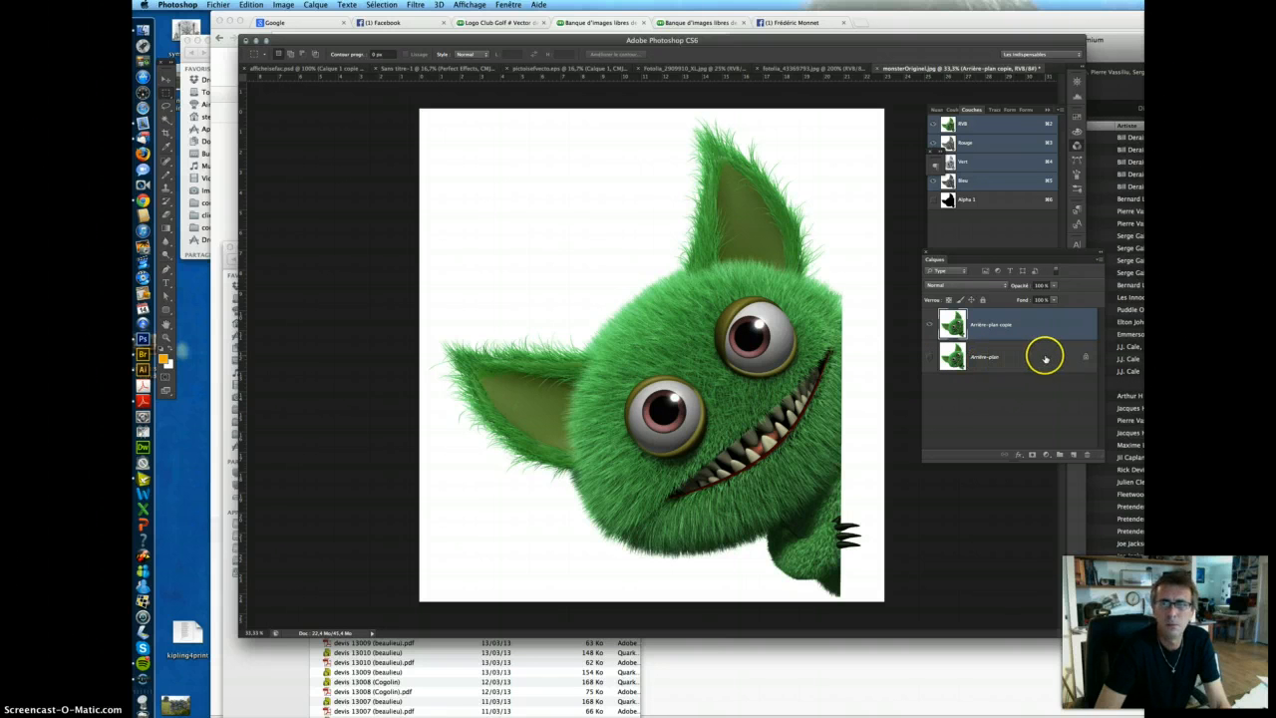
Step: Display only the Alpha 1 channel, make it active and load it as a selection
left_click(934, 199)
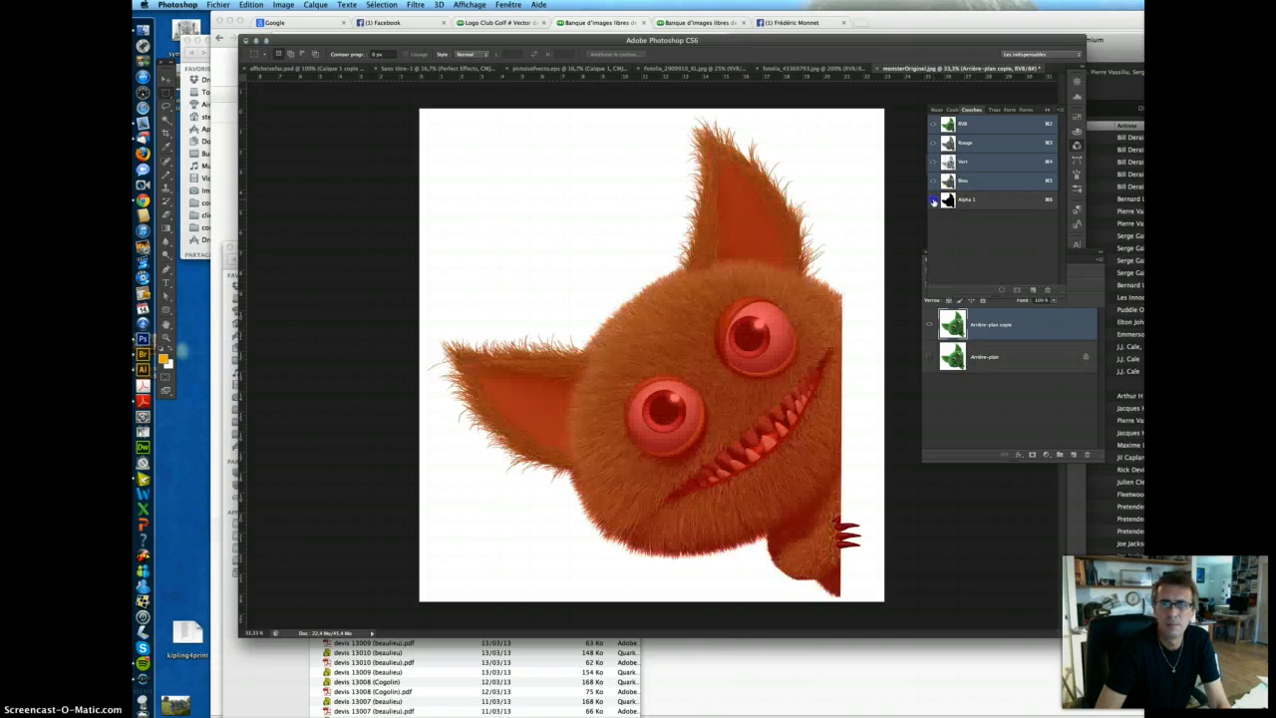
left_click(934, 124)
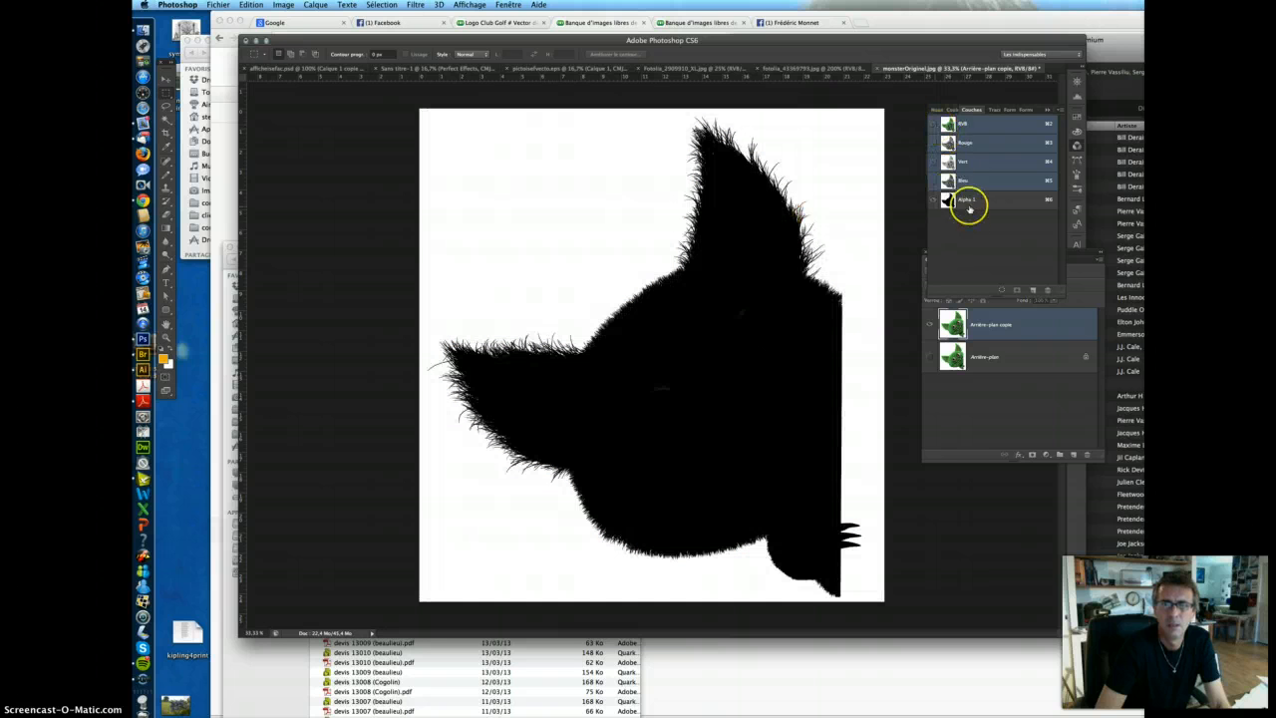
left_click(968, 201)
left_click(949, 201, "super")
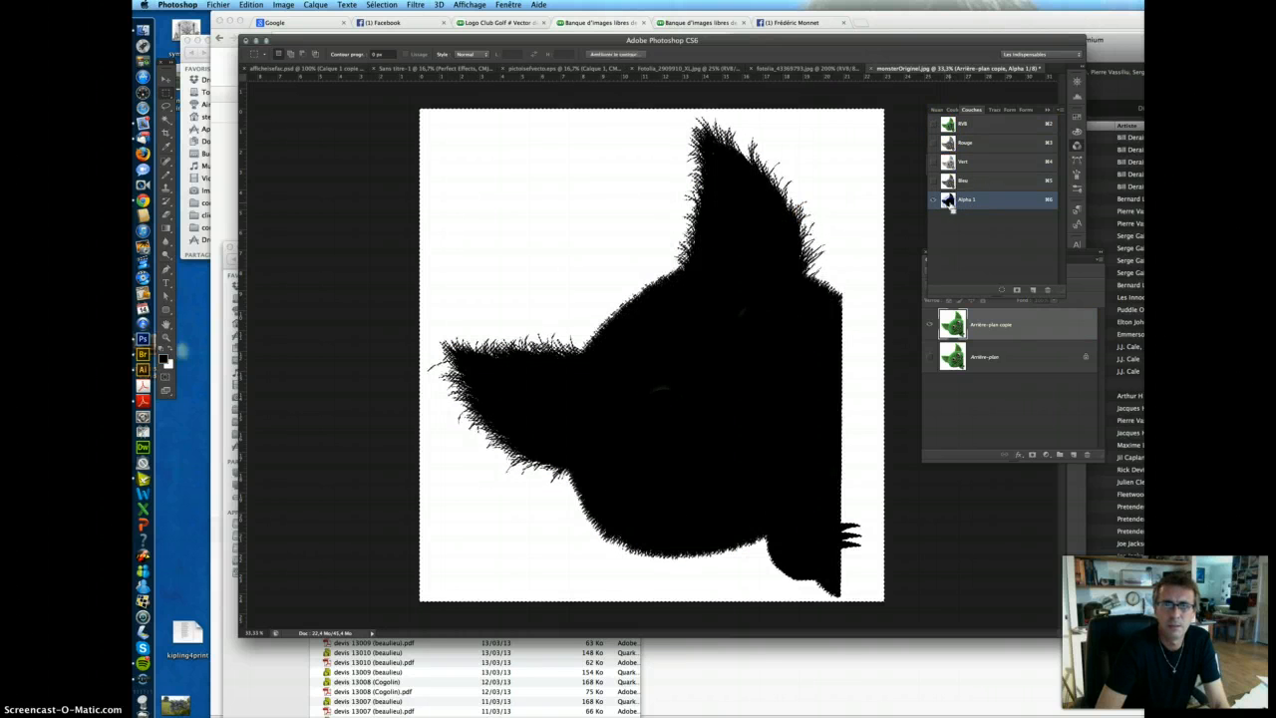
Step: Restore the RGB composite view, delete the selected white background from the Arrière-plan copie layer and deselect
left_click(997, 124)
left_click(986, 337)
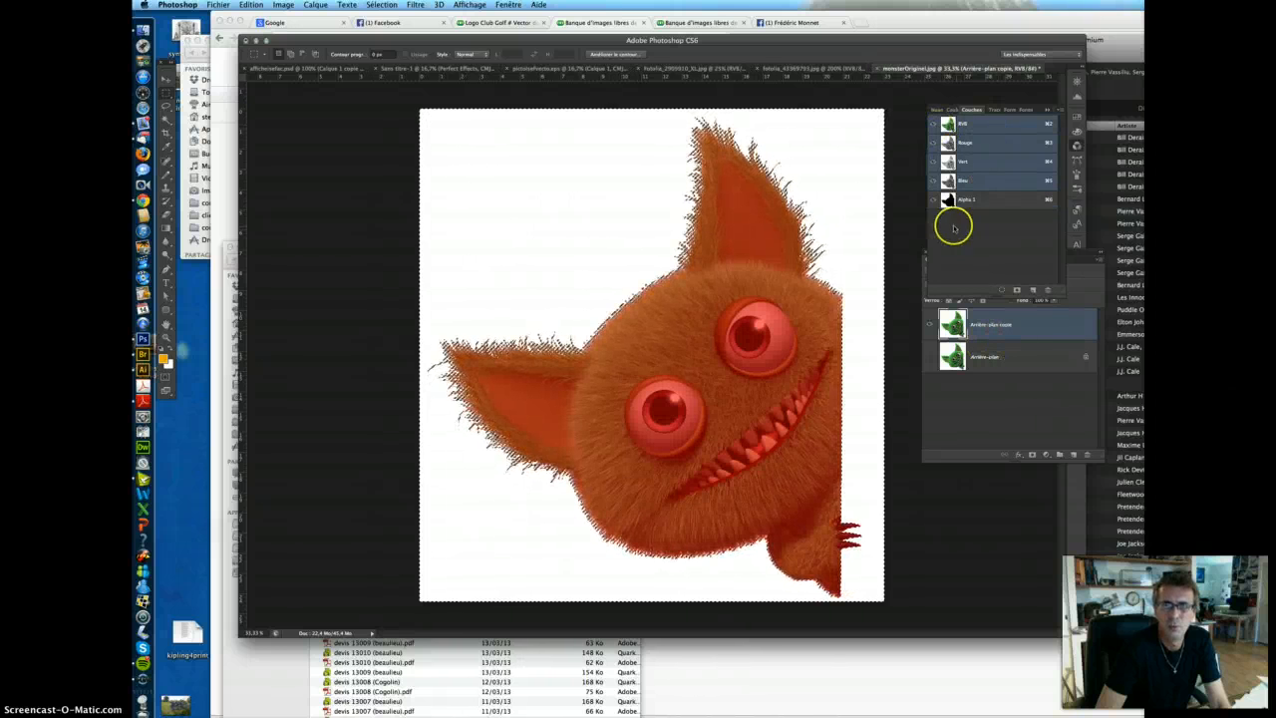
left_click(1007, 330)
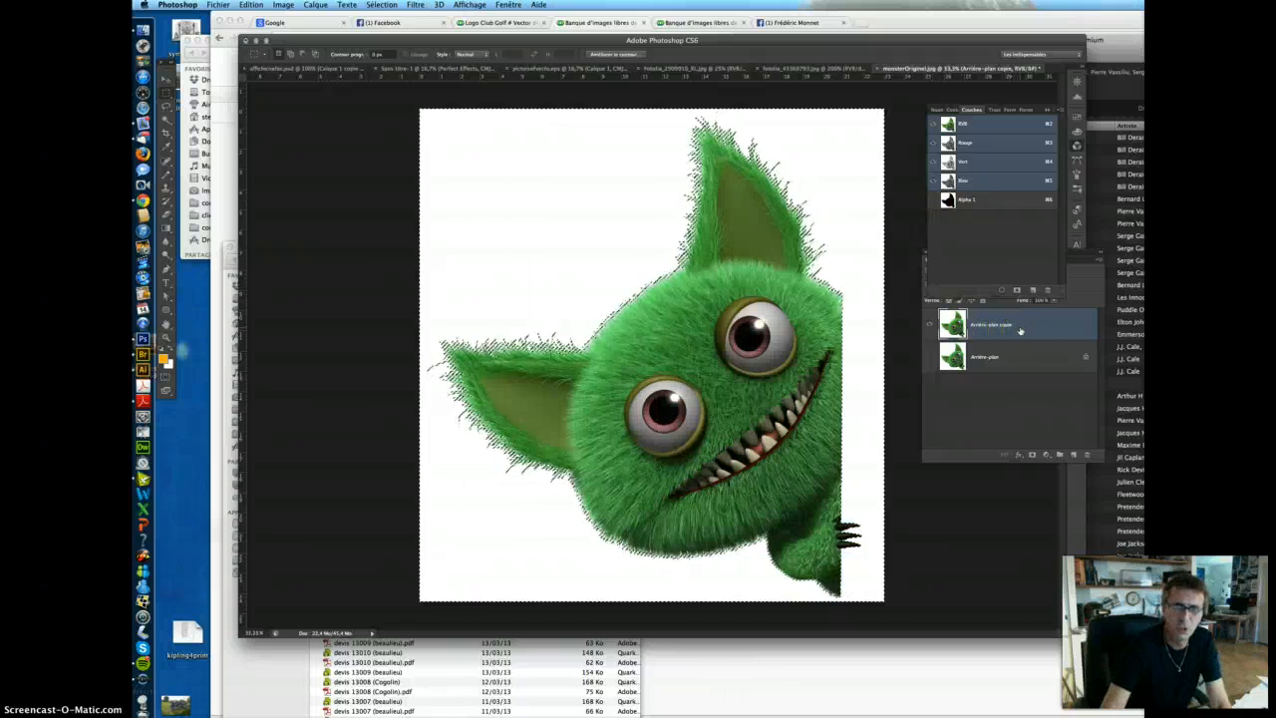
key("Delete")
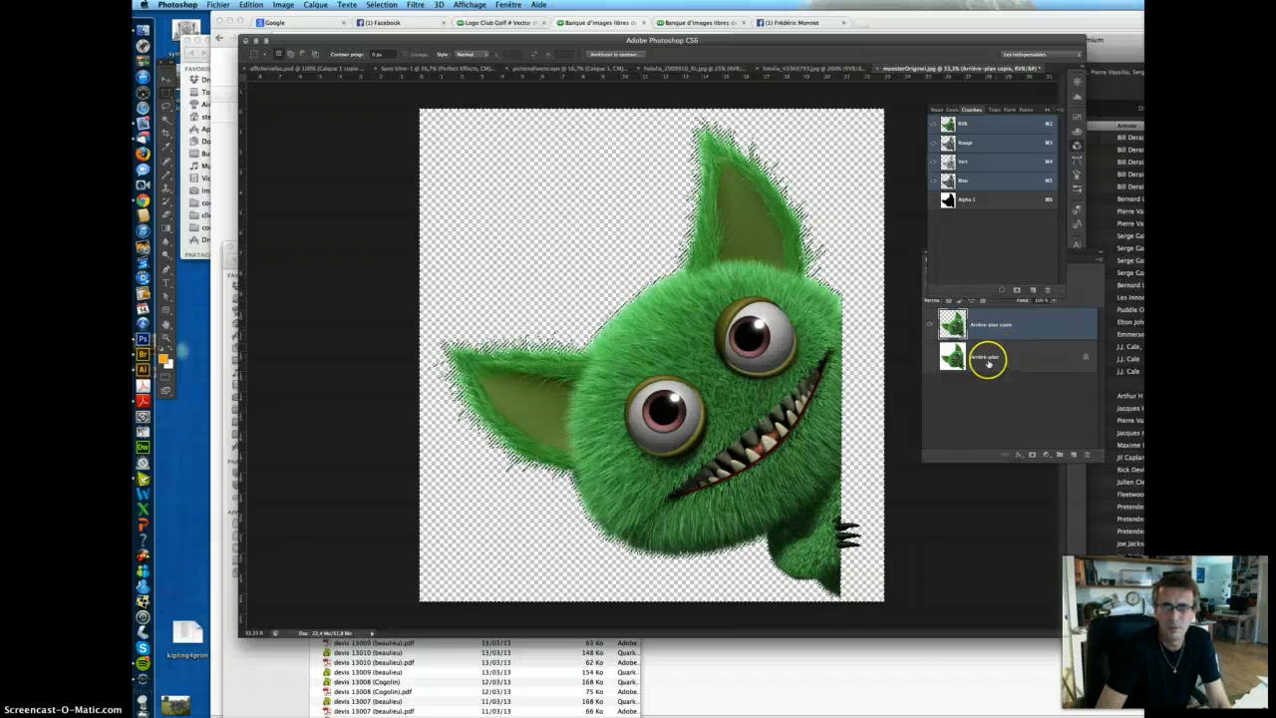
left_click(165, 106)
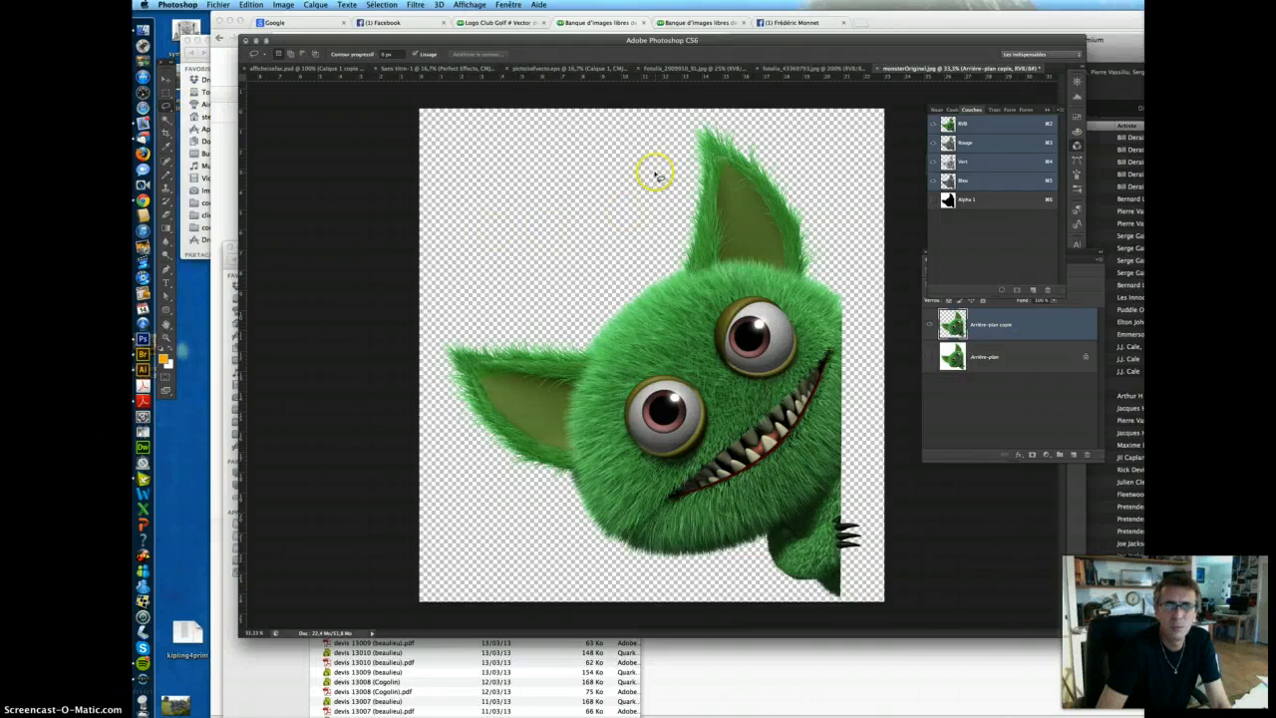
scroll(746, 157, "up", 5)
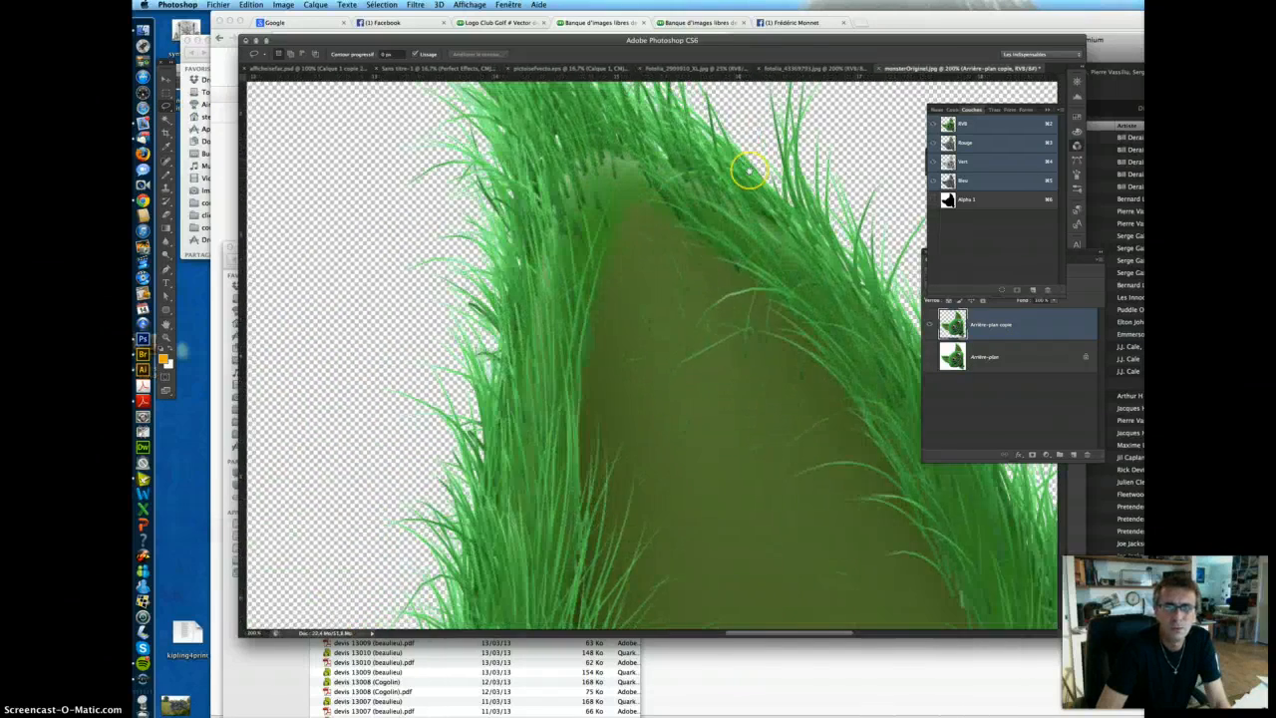
left_click_drag(748, 171, 790, 240)
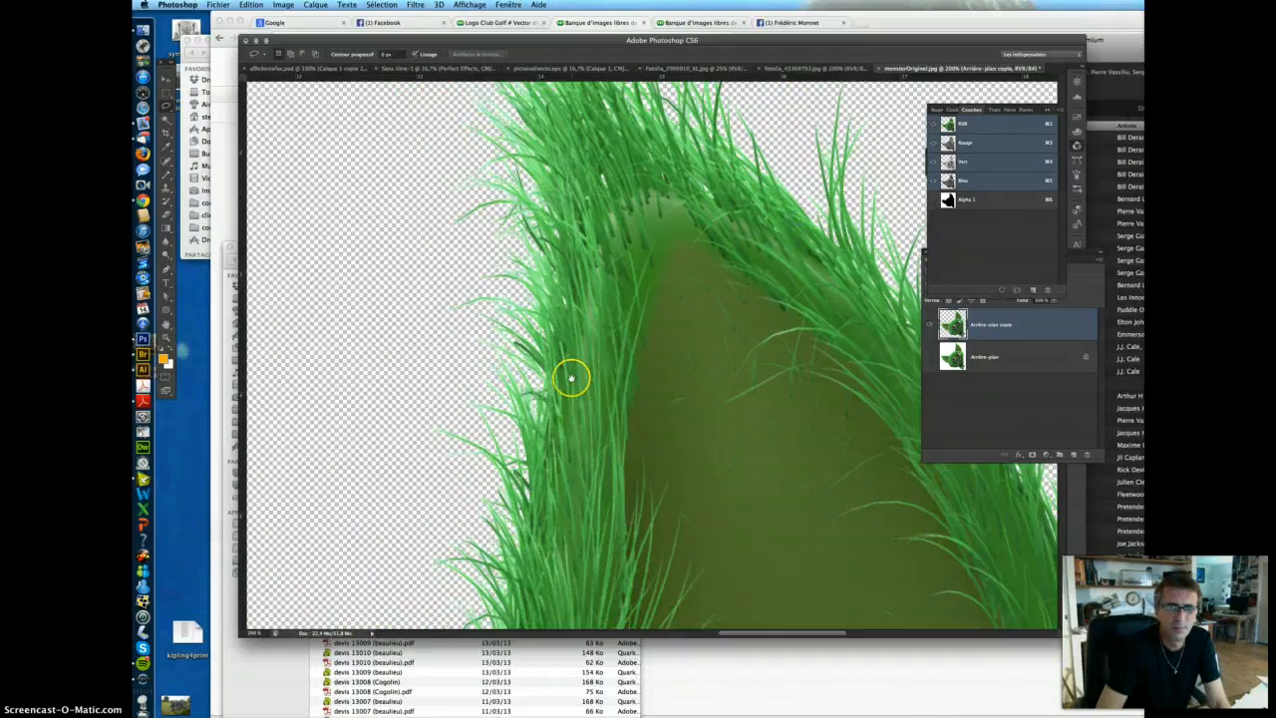
scroll(573, 374, "down", 4)
scroll(600, 368, "down", 5)
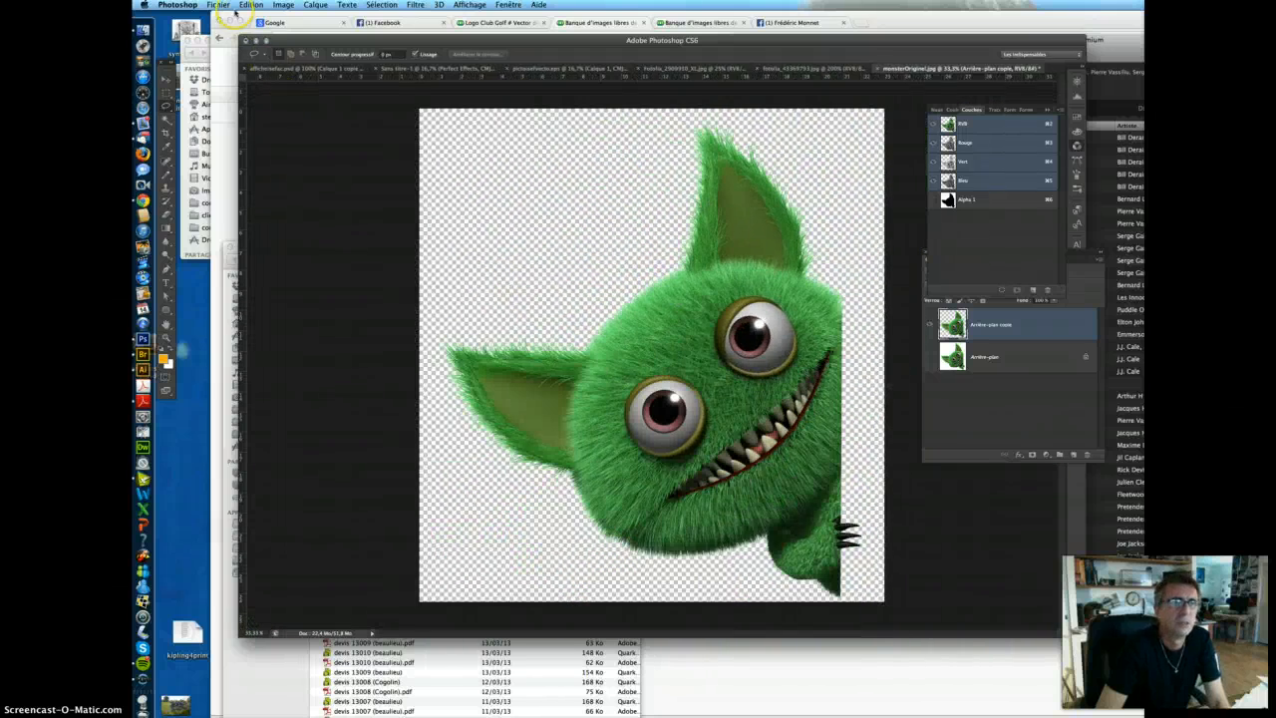
Step: Save a Photoshop-format copy as monsterOriginel.psd with layers, without alpha channels, and with maximized compatibility
left_click(219, 5)
left_click(302, 127)
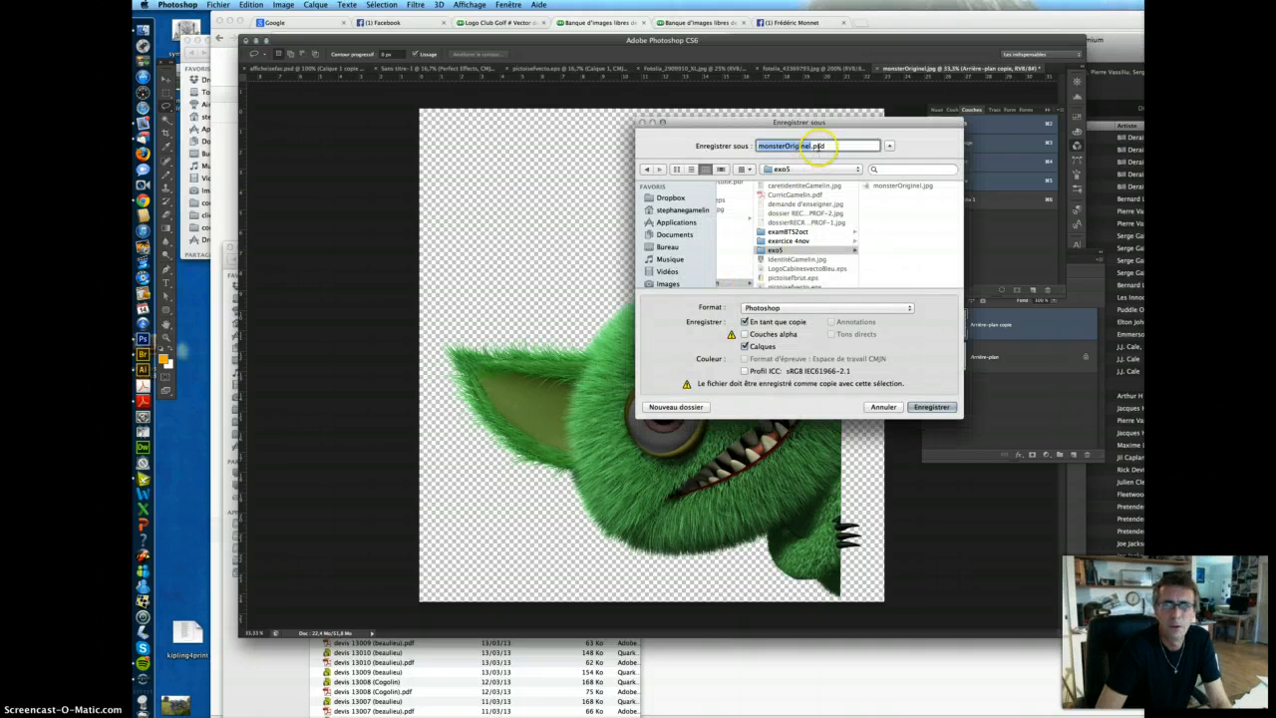
left_click(932, 407)
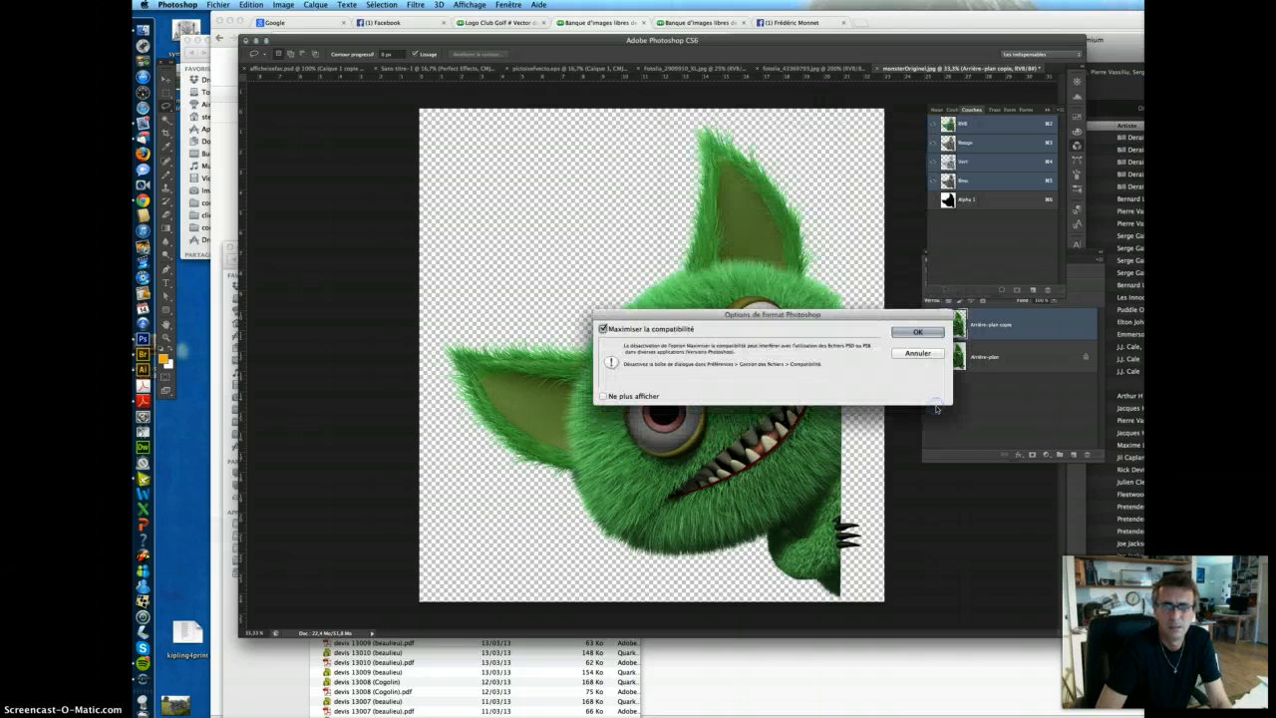
left_click(924, 336)
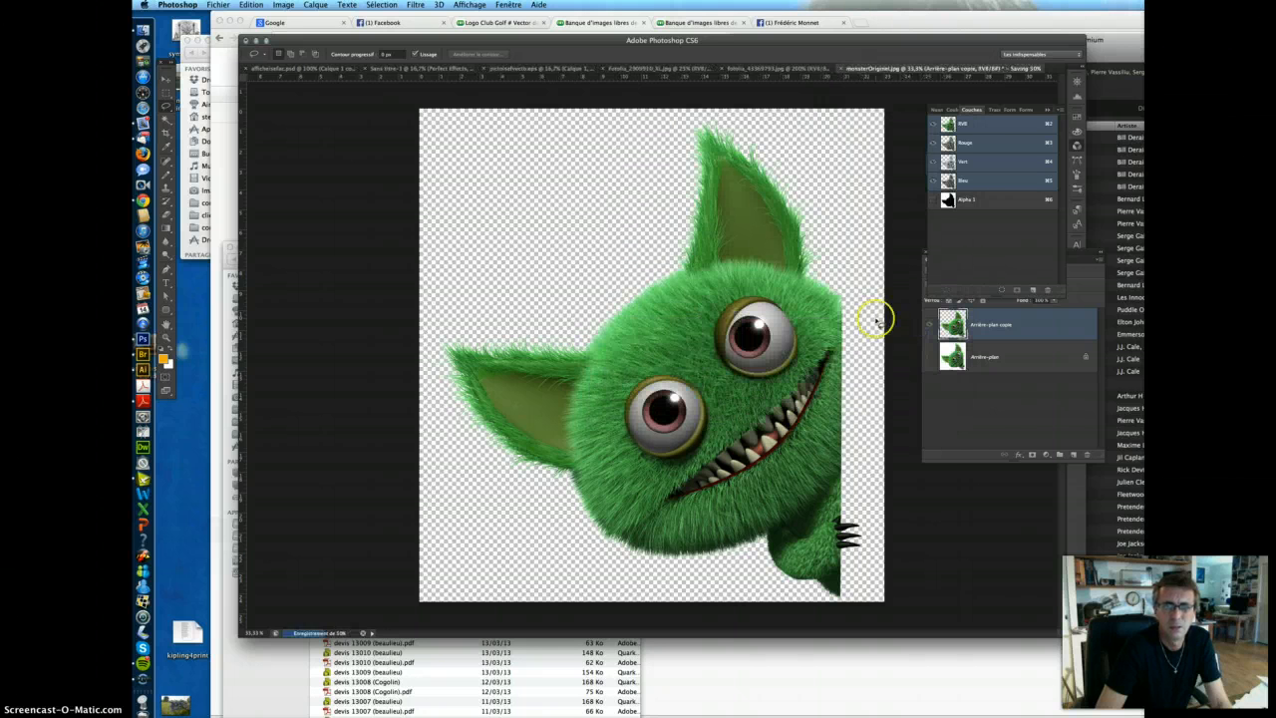
Step: Delete the Alpha 1 channel from the monster document
left_click(932, 201)
left_click(969, 201)
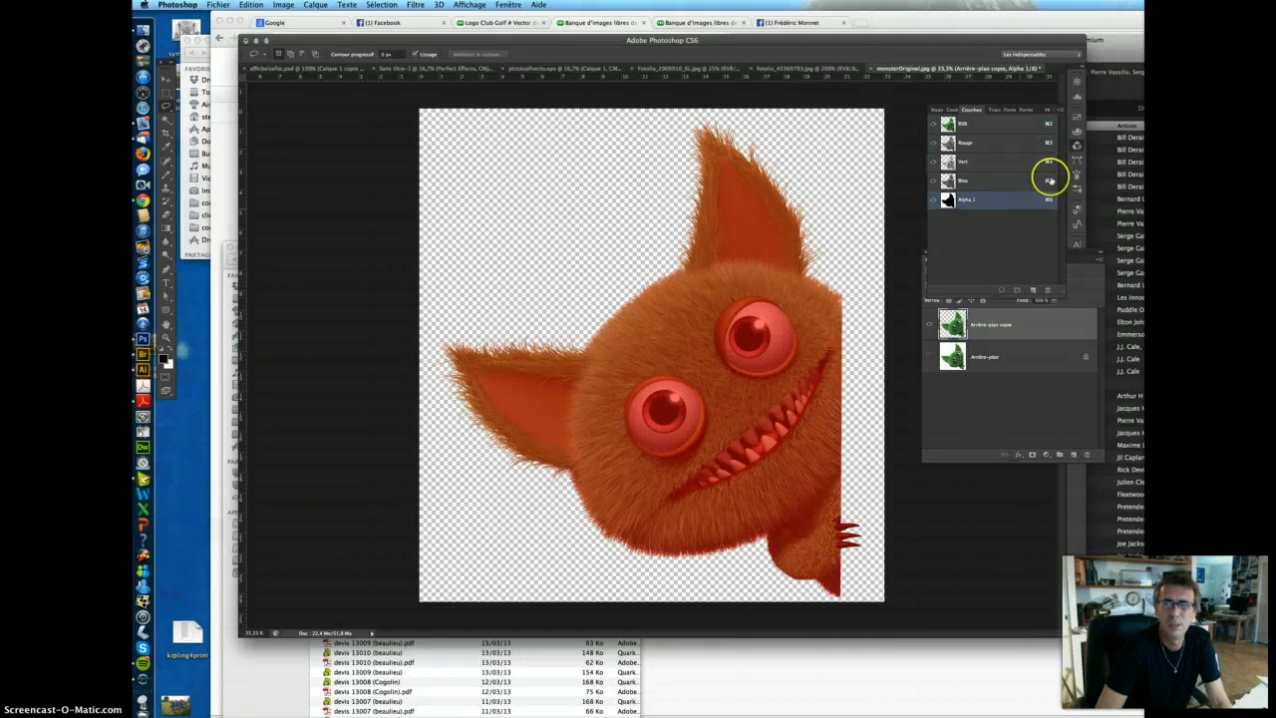
left_click(1062, 111)
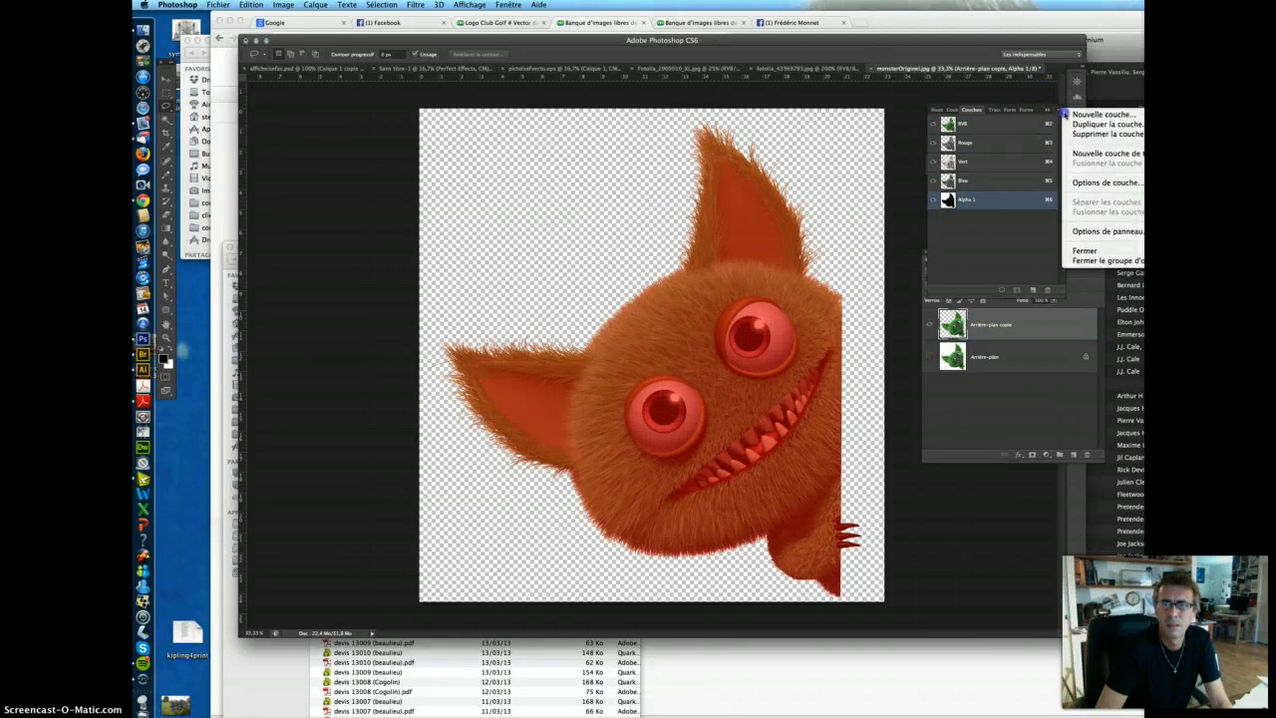
left_click(1104, 135)
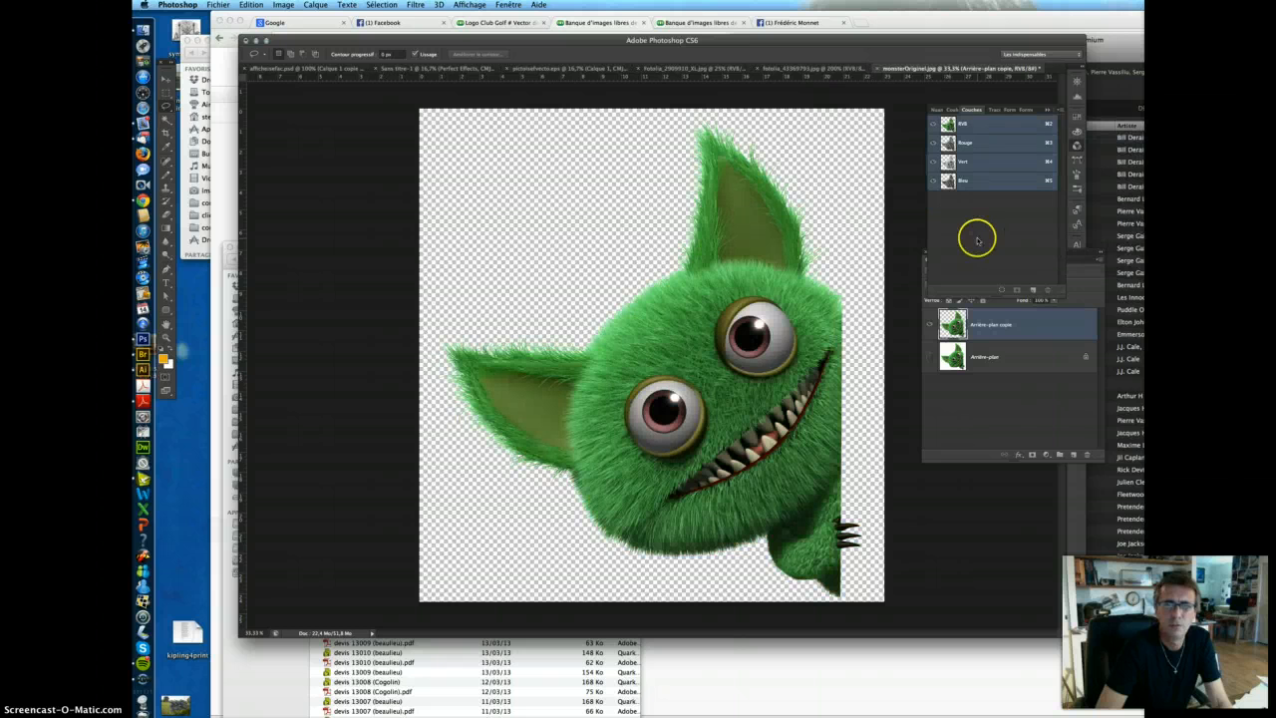
Step: Save the document in Photoshop format with layers as monsterOriginel.psd, replacing the existing file and keeping maximized compatibility
left_click(219, 4)
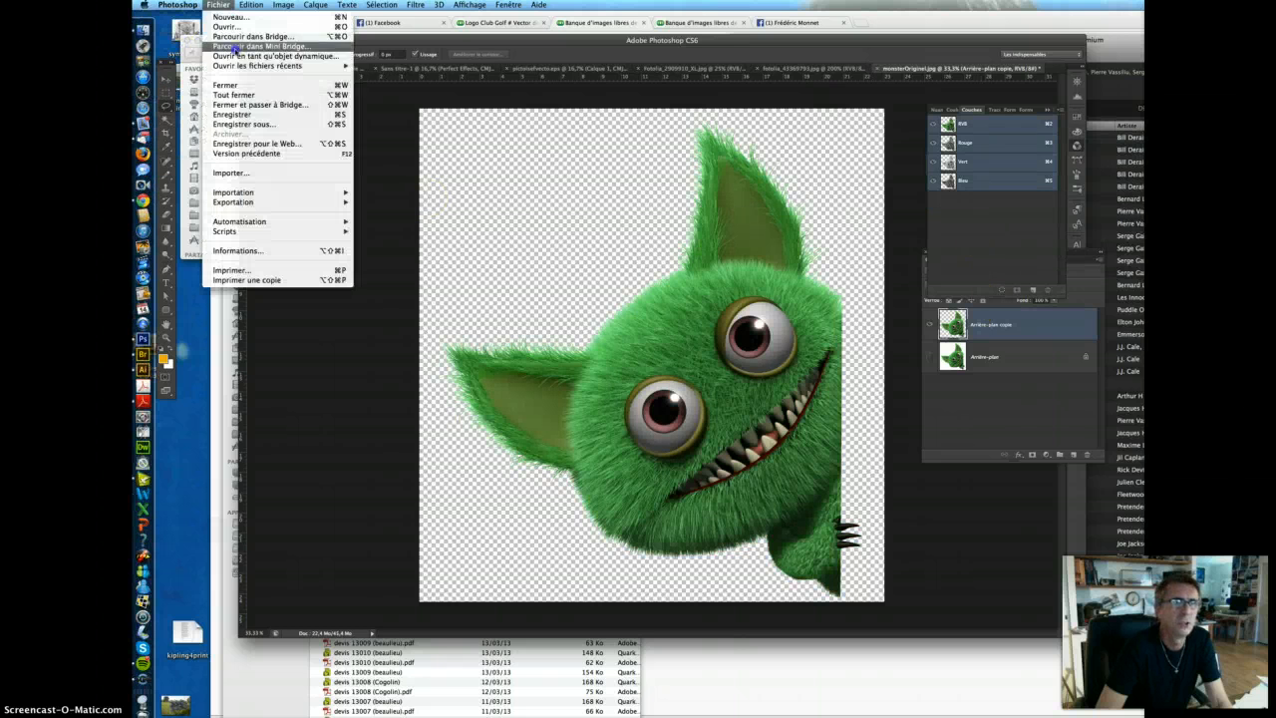
left_click(239, 117)
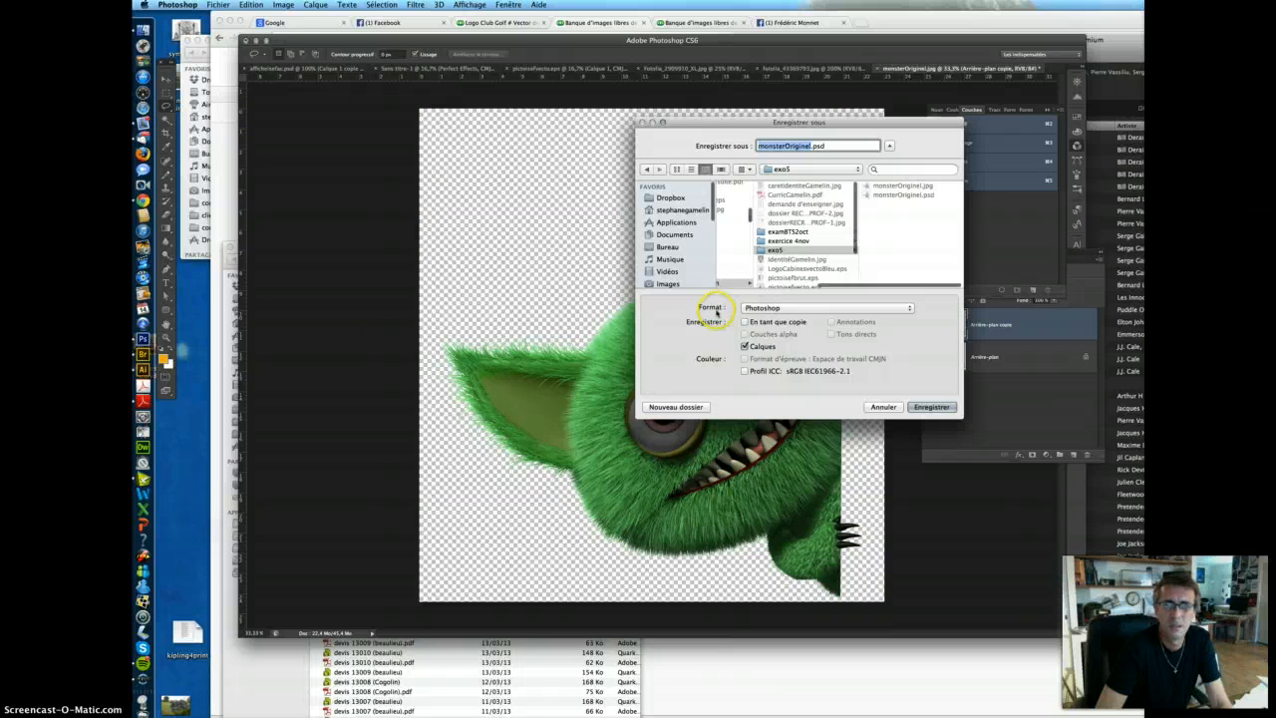
left_click(933, 406)
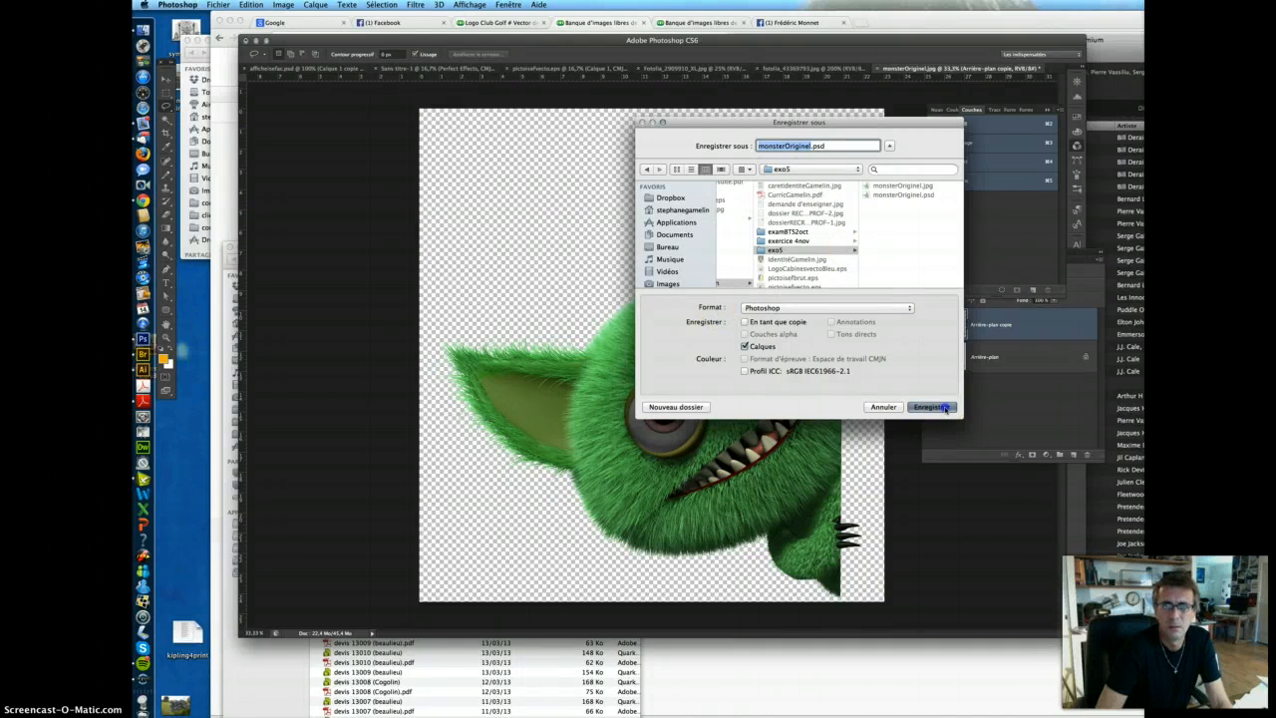
left_click(875, 189)
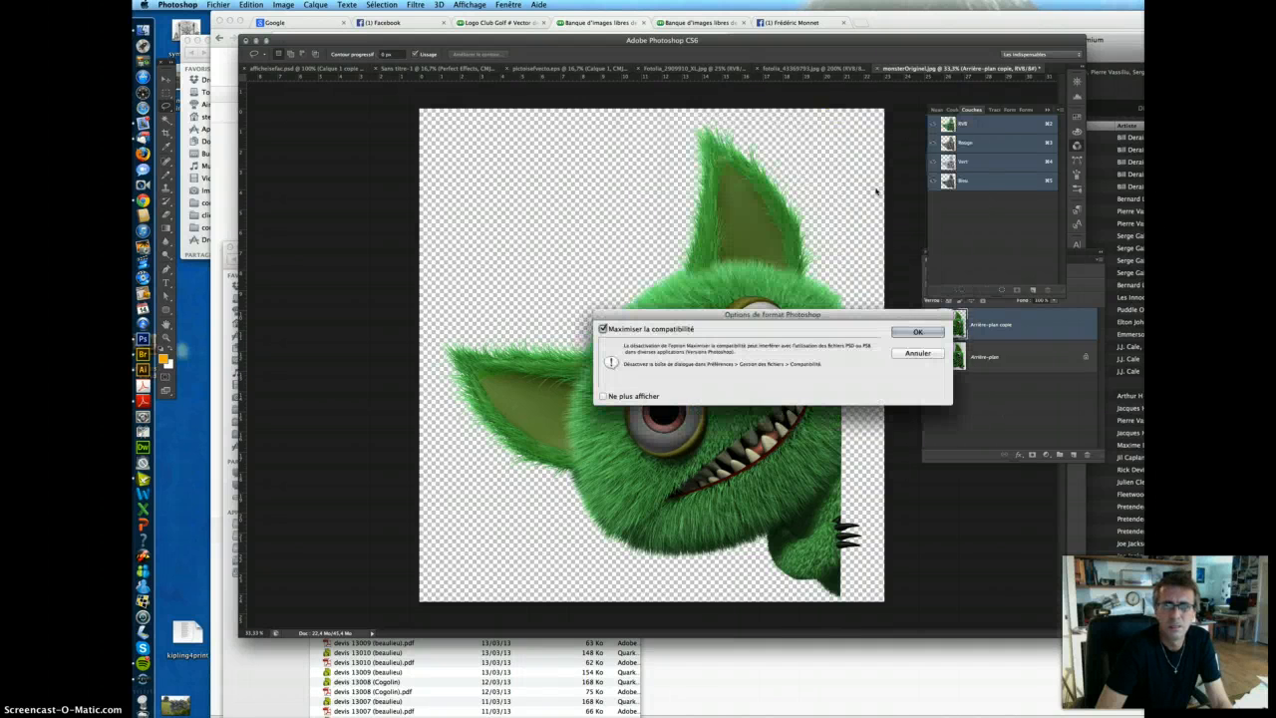
left_click(906, 334)
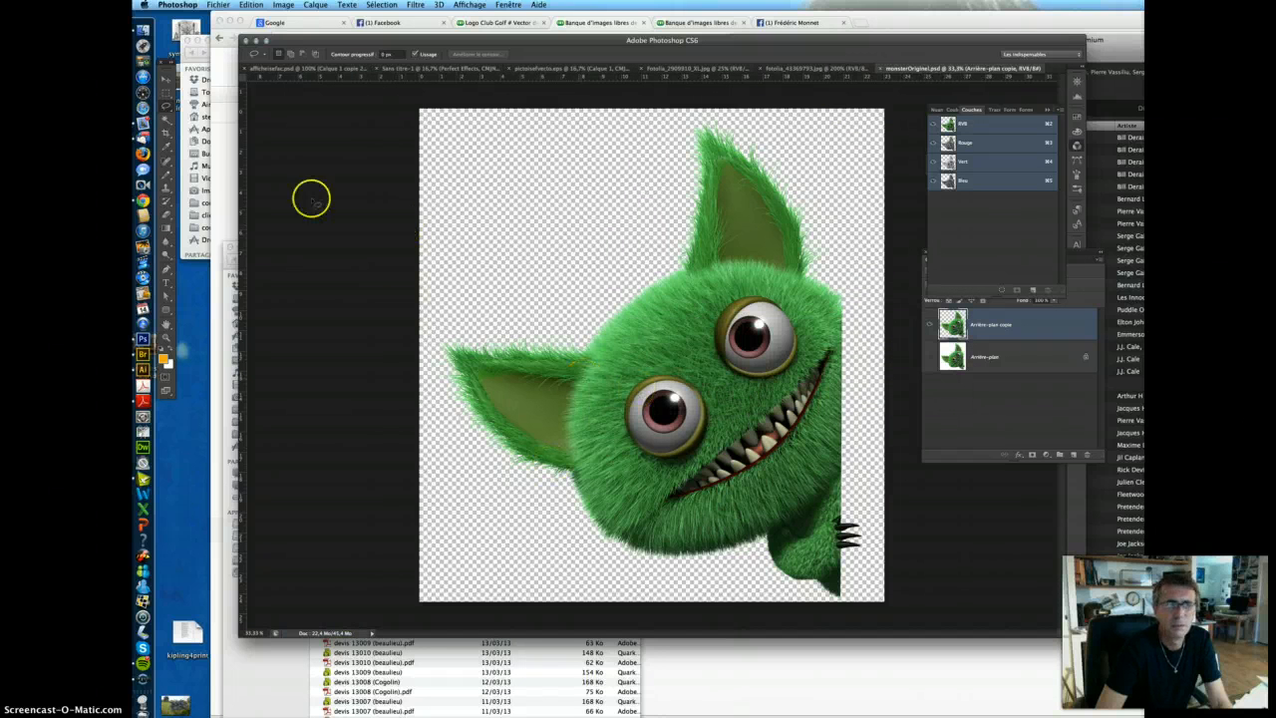
Step: Move the cut-out monster slightly upward on the canvas with the Move tool
left_click(166, 80)
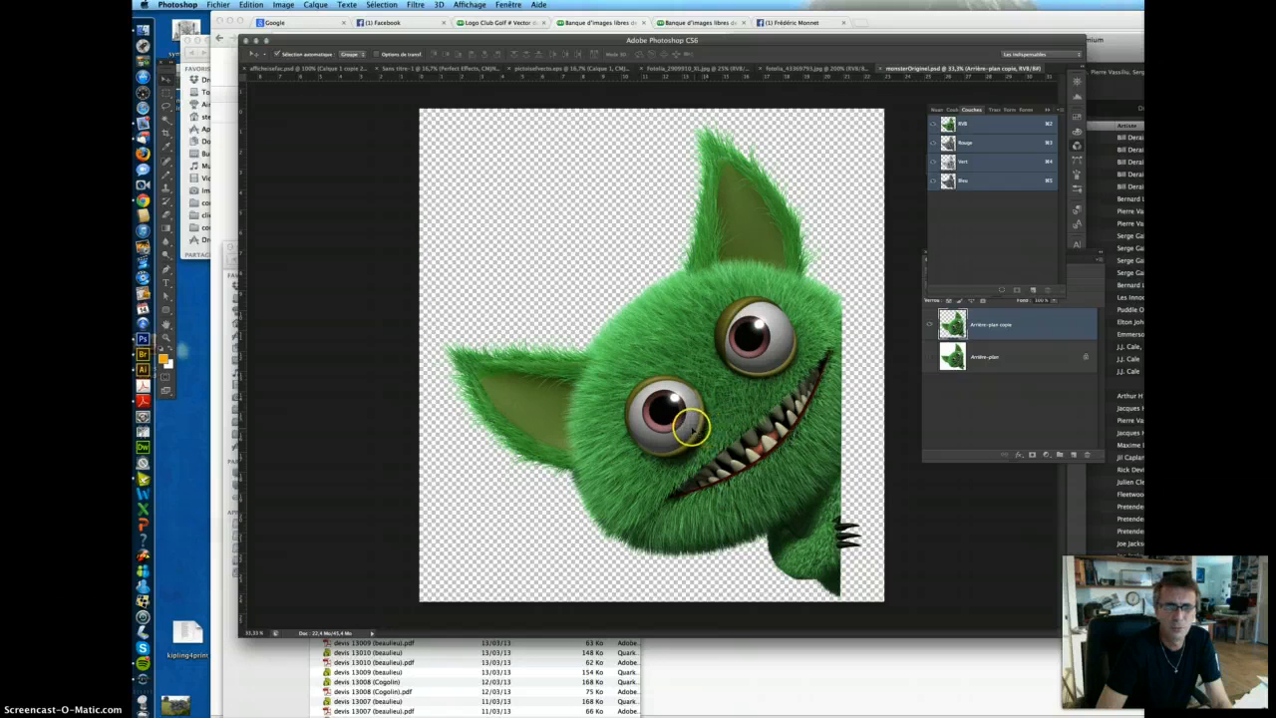
mouse_move(704, 429)
left_mouse_down()
mouse_move(681, 410)
mouse_move(728, 407)
mouse_move(706, 410)
left_mouse_up()
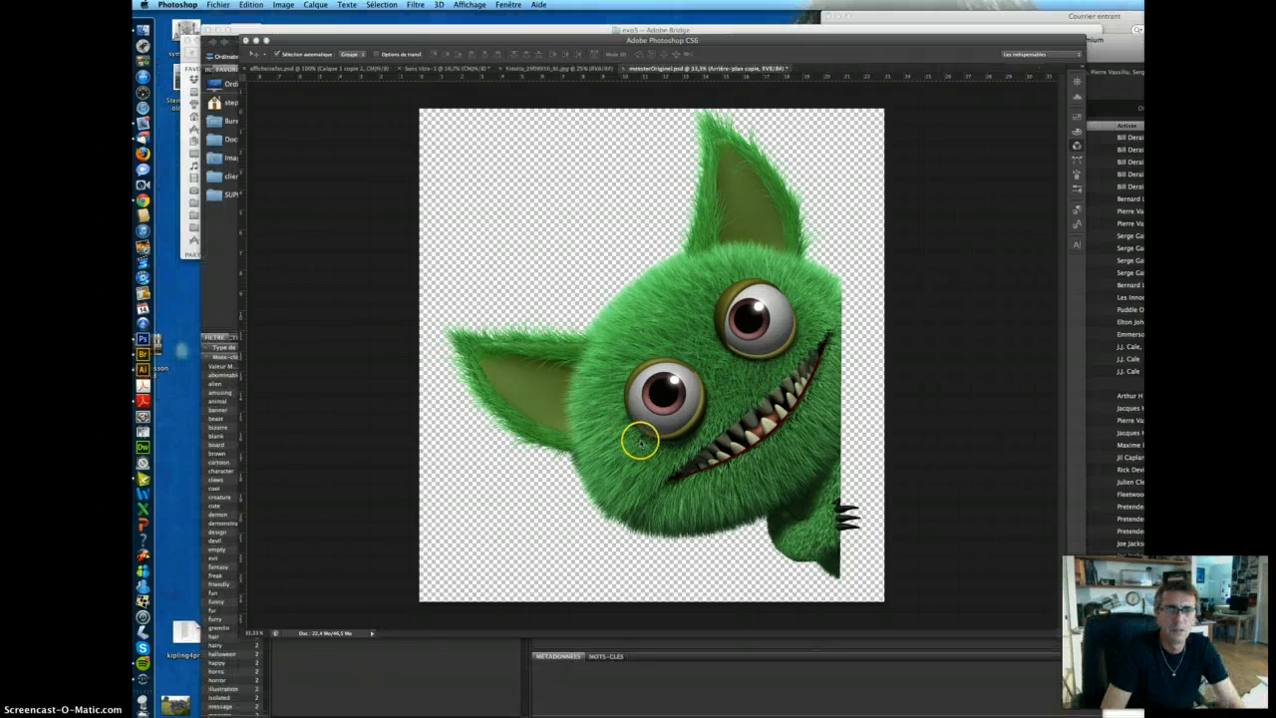
Step: Start a new document measured in centimetres, with a width of 30,6 and a height of 42,6
left_click(218, 4)
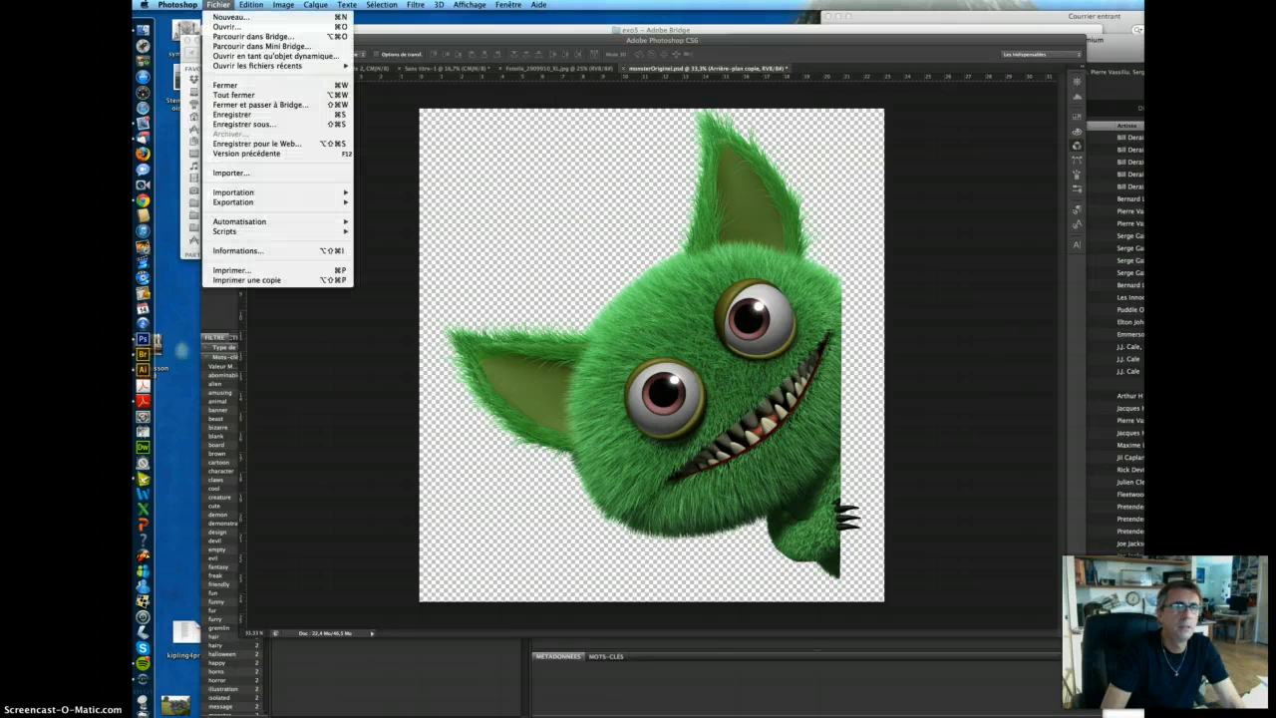
left_click(578, 247)
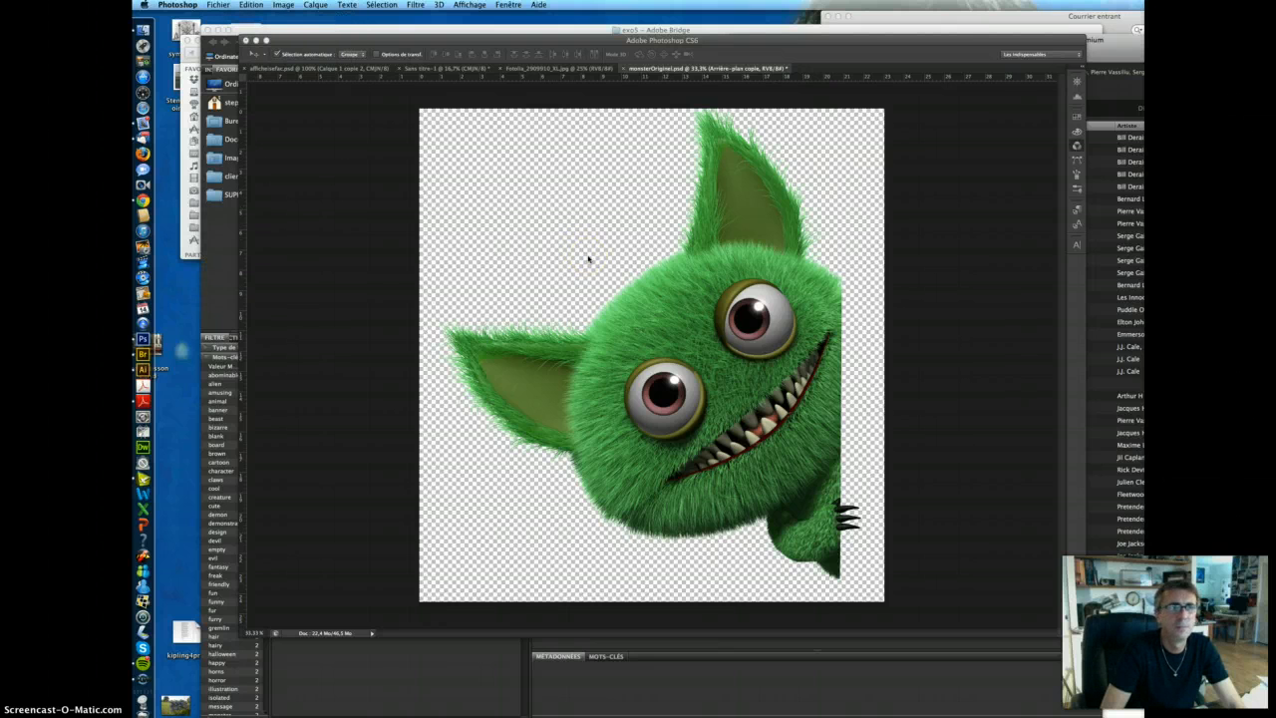
key("super+n")
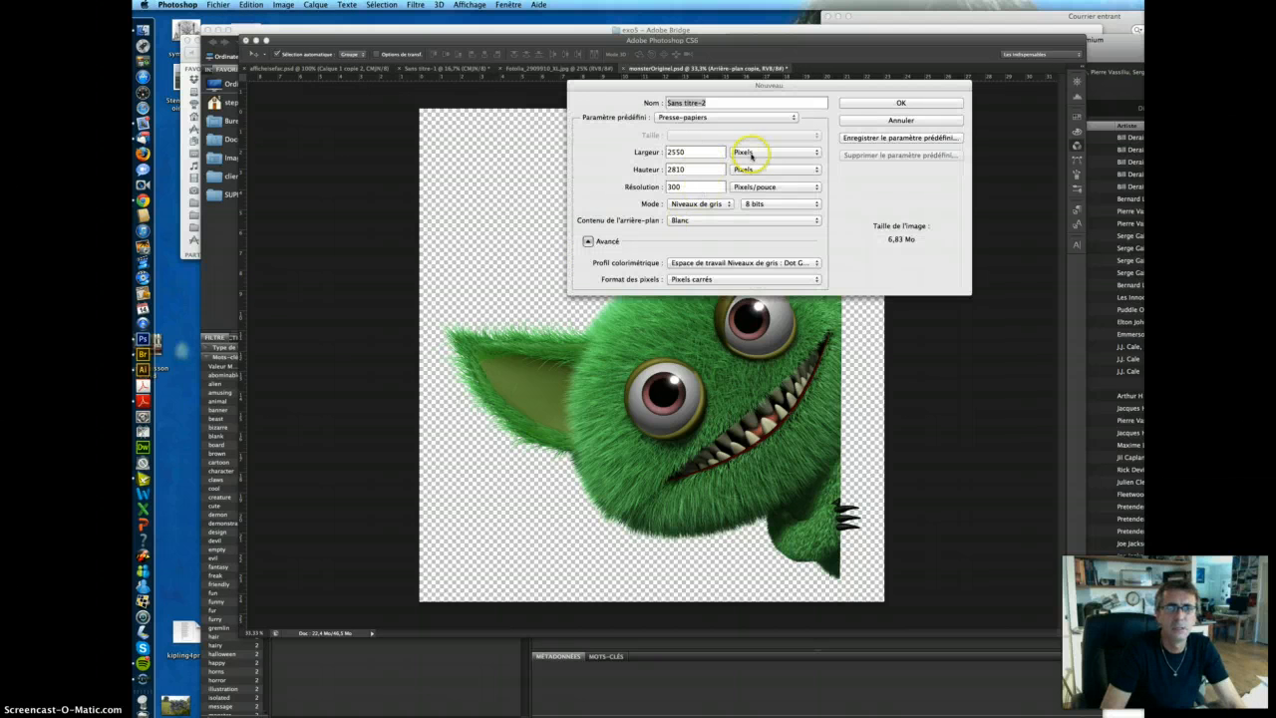
left_click(750, 152)
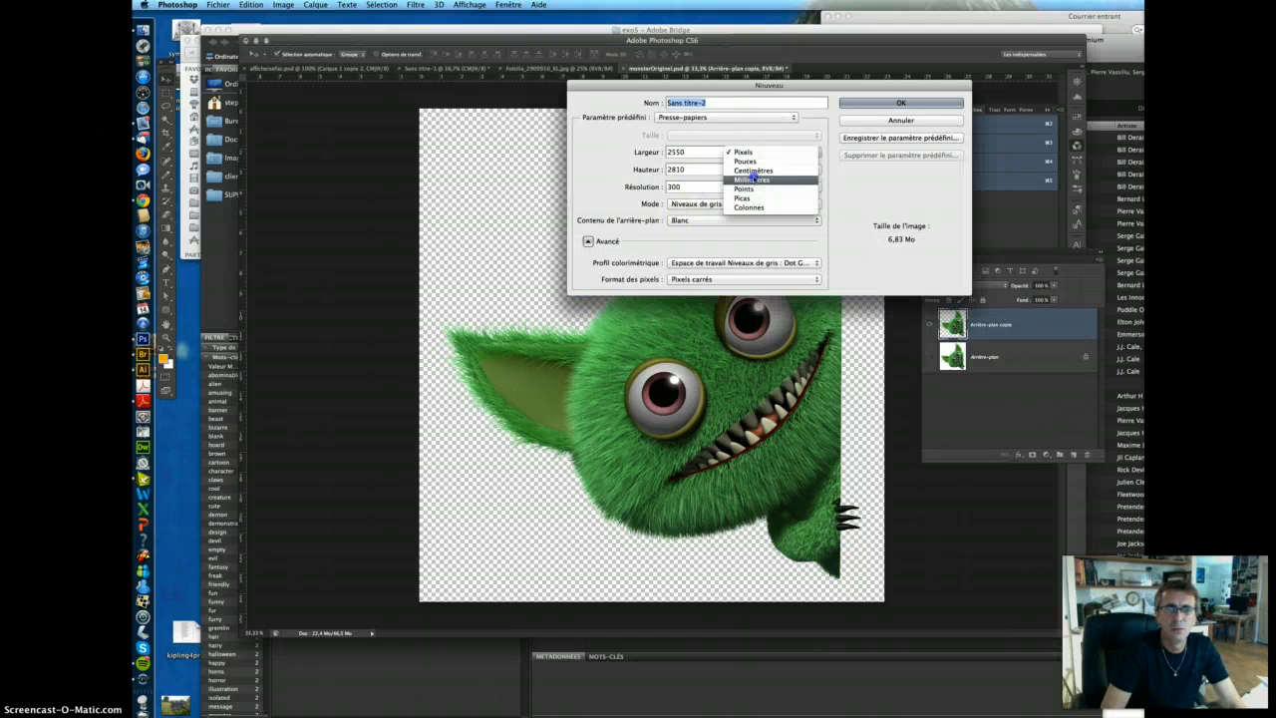
left_click(753, 171)
double_click(678, 149)
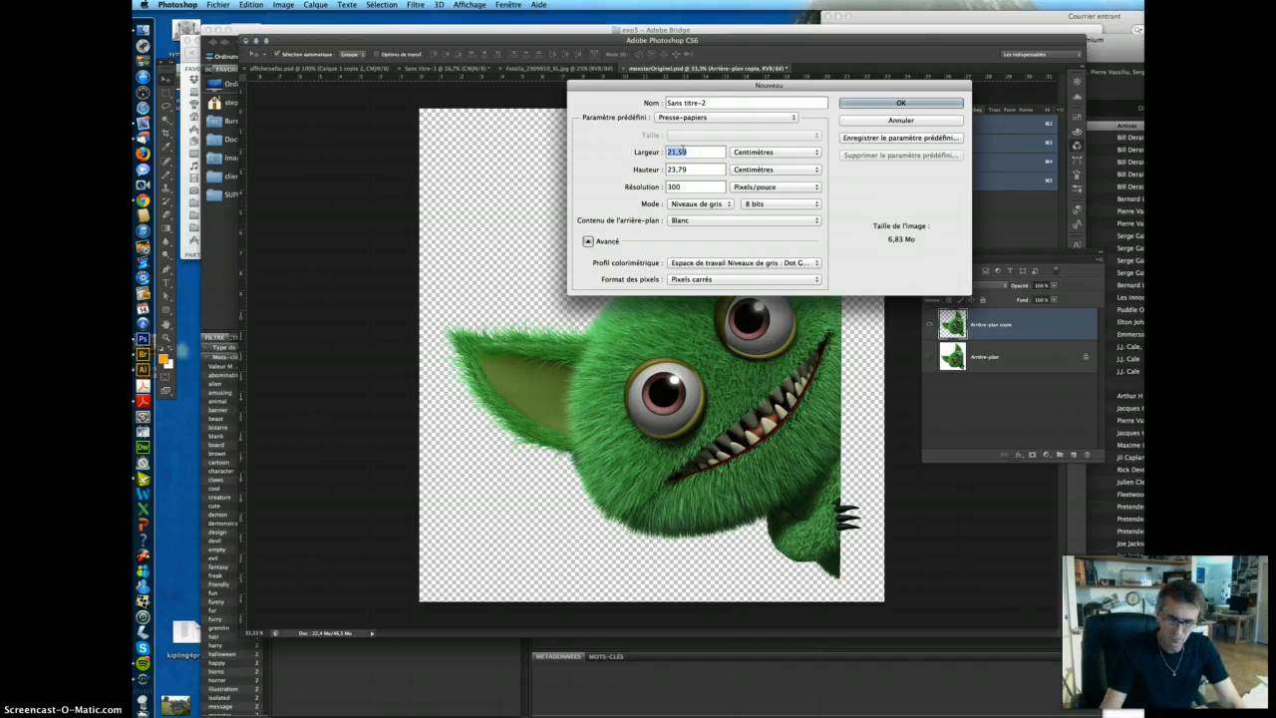
type("30,6")
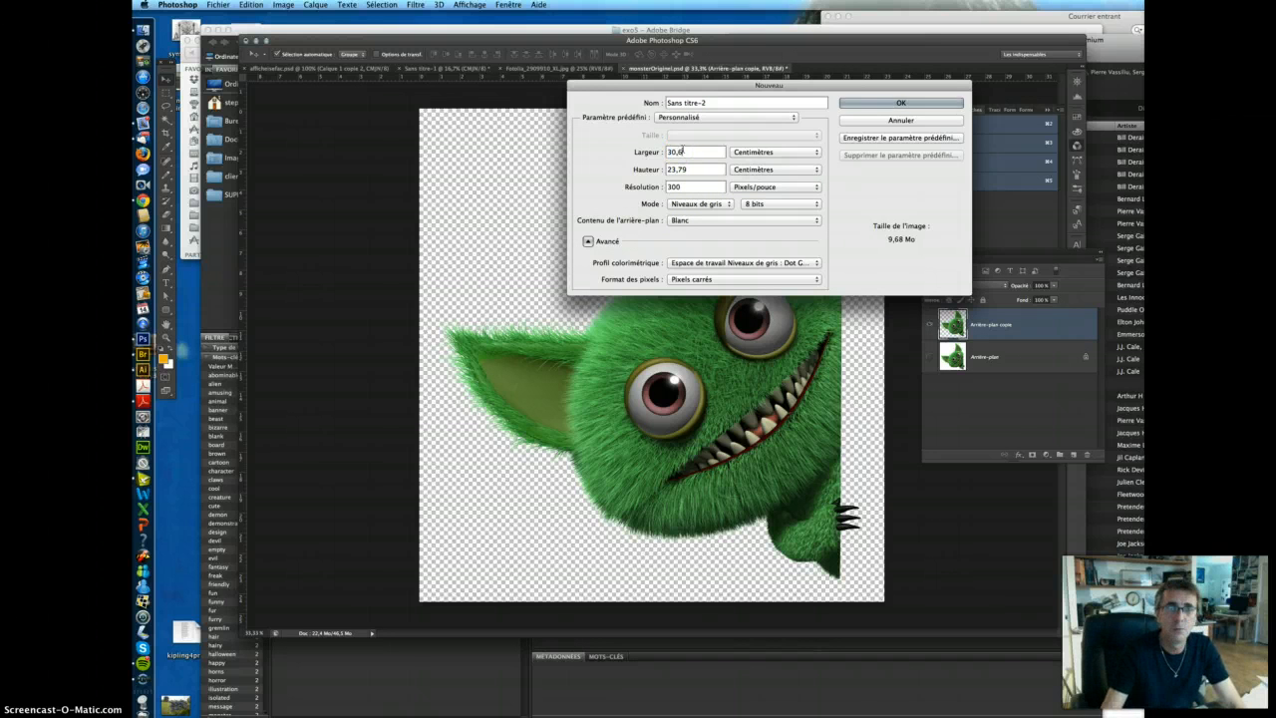
key("Tab")
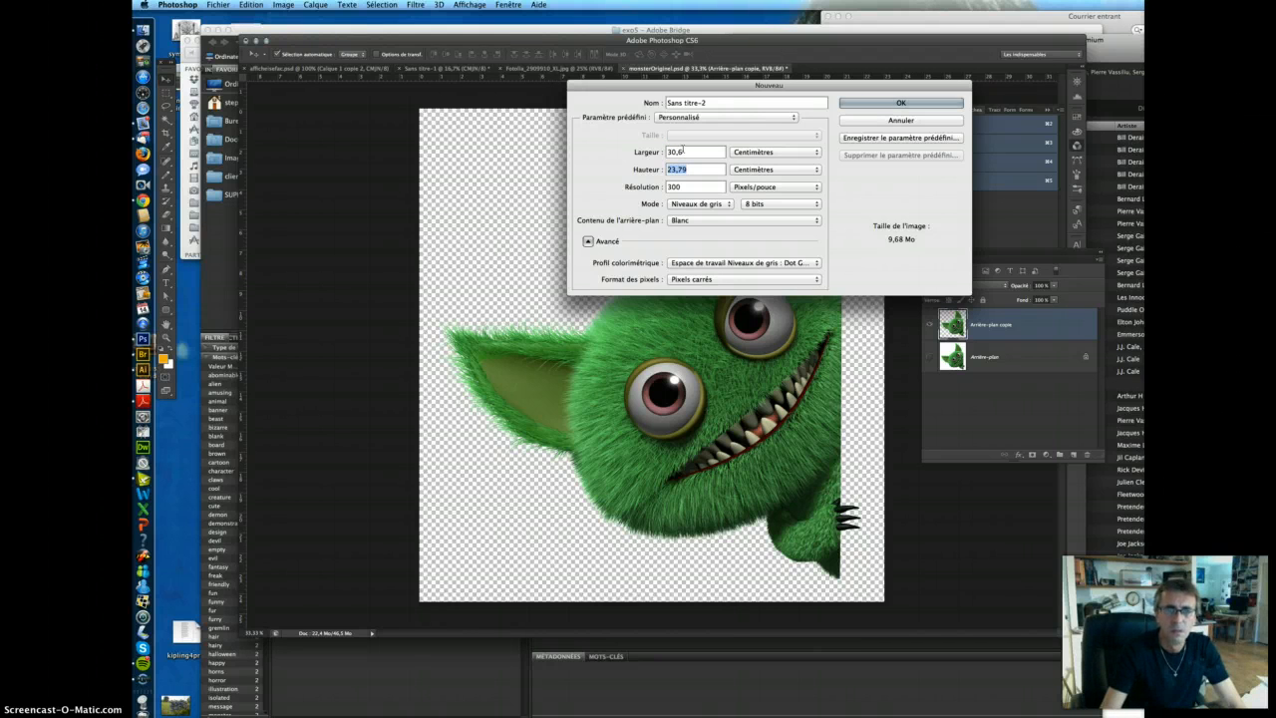
type("42,6")
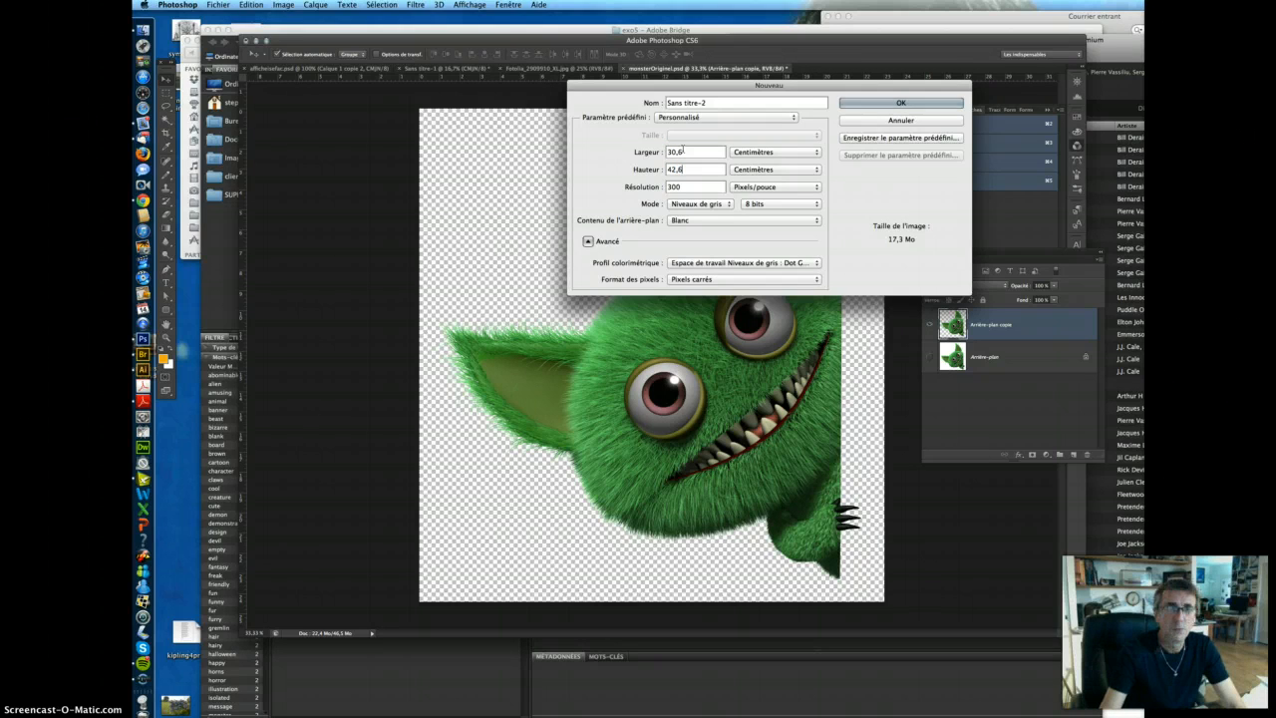
left_click(702, 157)
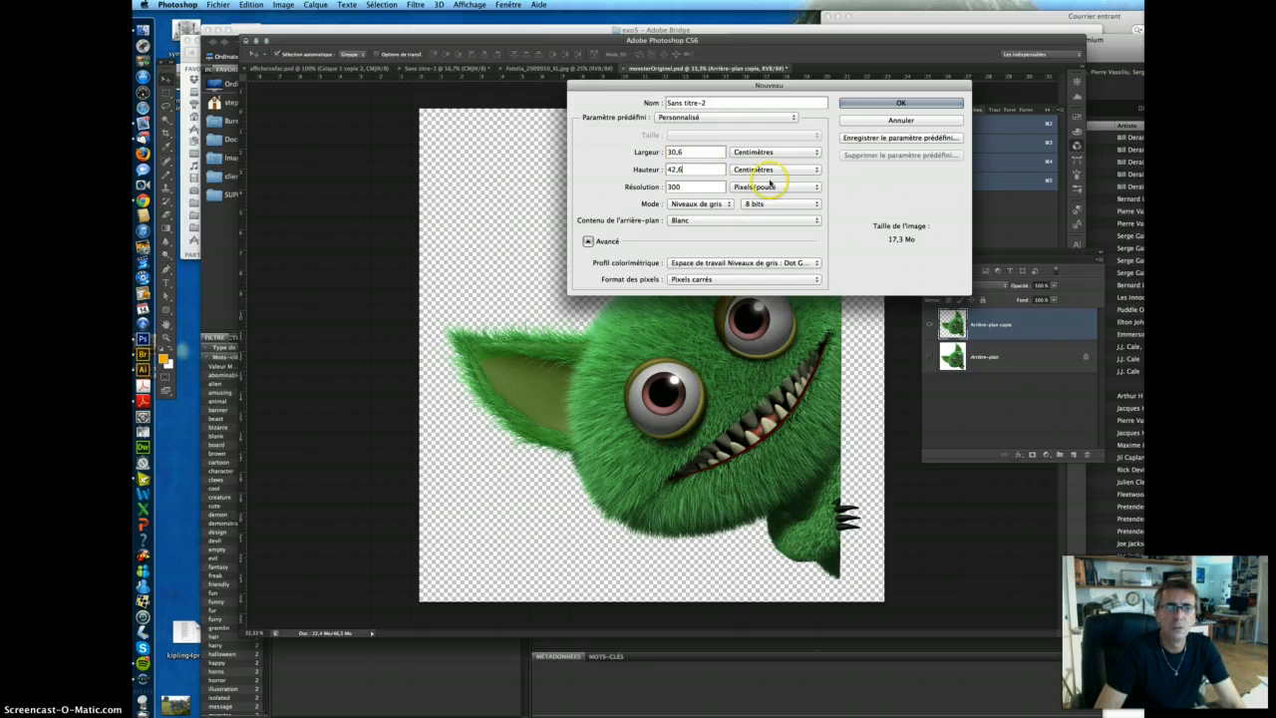
Step: Set the new document's colour mode to Couleurs CMJN and create it
left_click(703, 204)
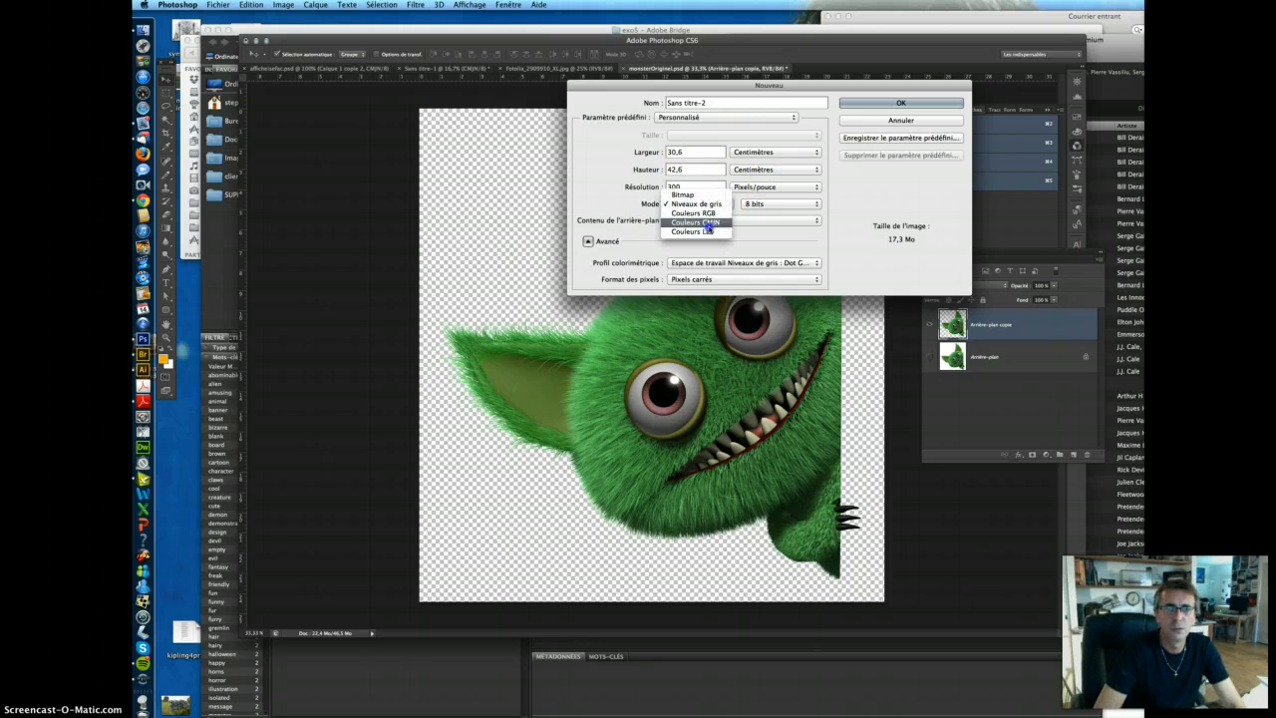
left_click(706, 222)
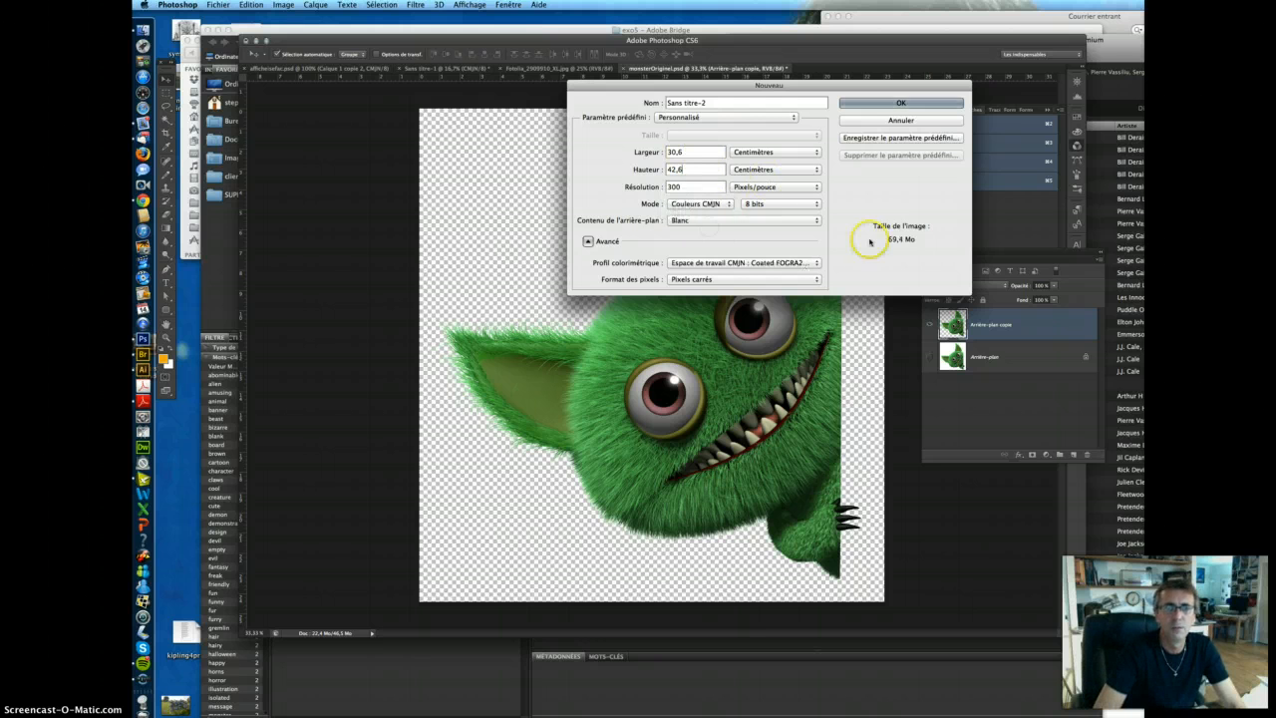
left_click(933, 100)
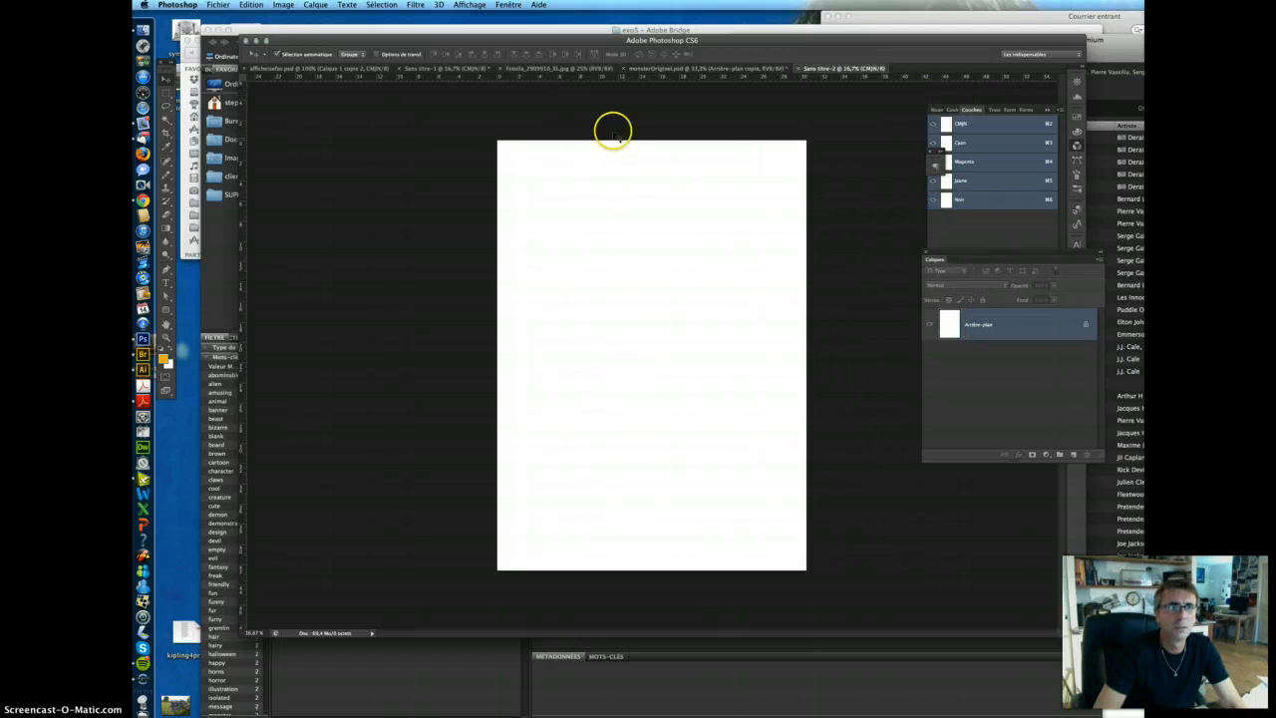
Step: Switch to Adobe Bridge and open fondparch.jpg in Photoshop
left_click(150, 351)
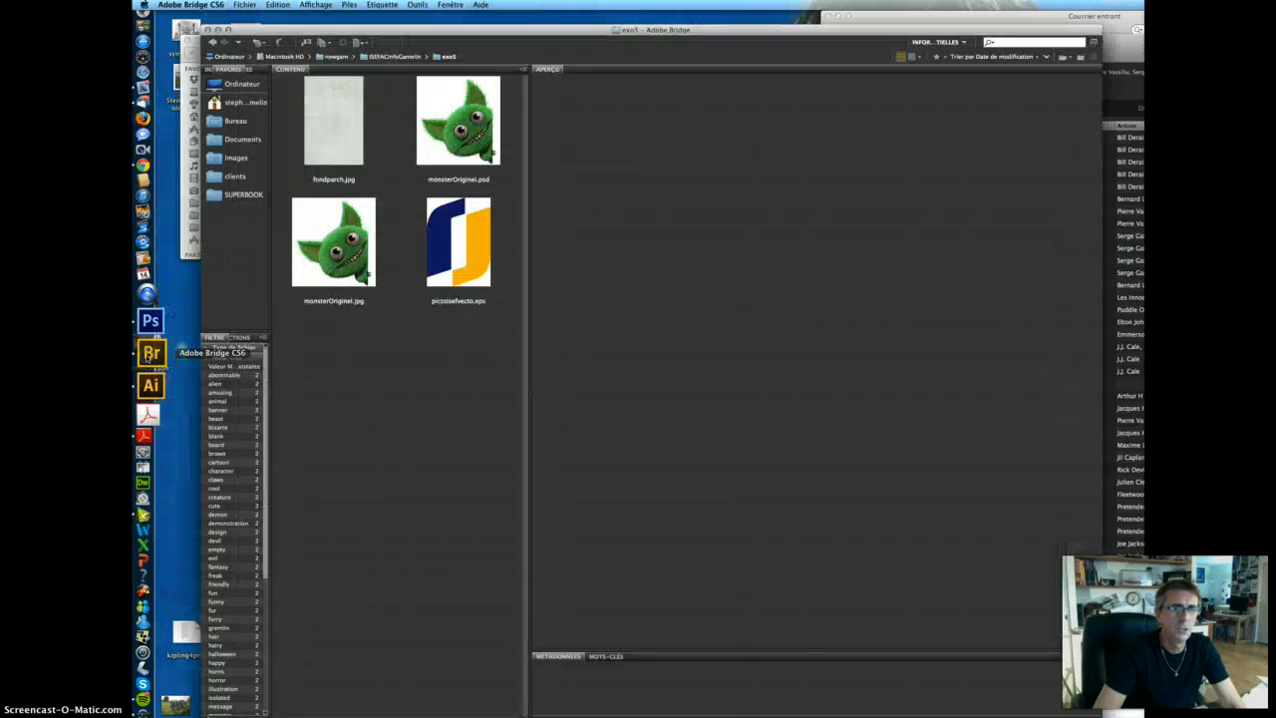
left_click(332, 146)
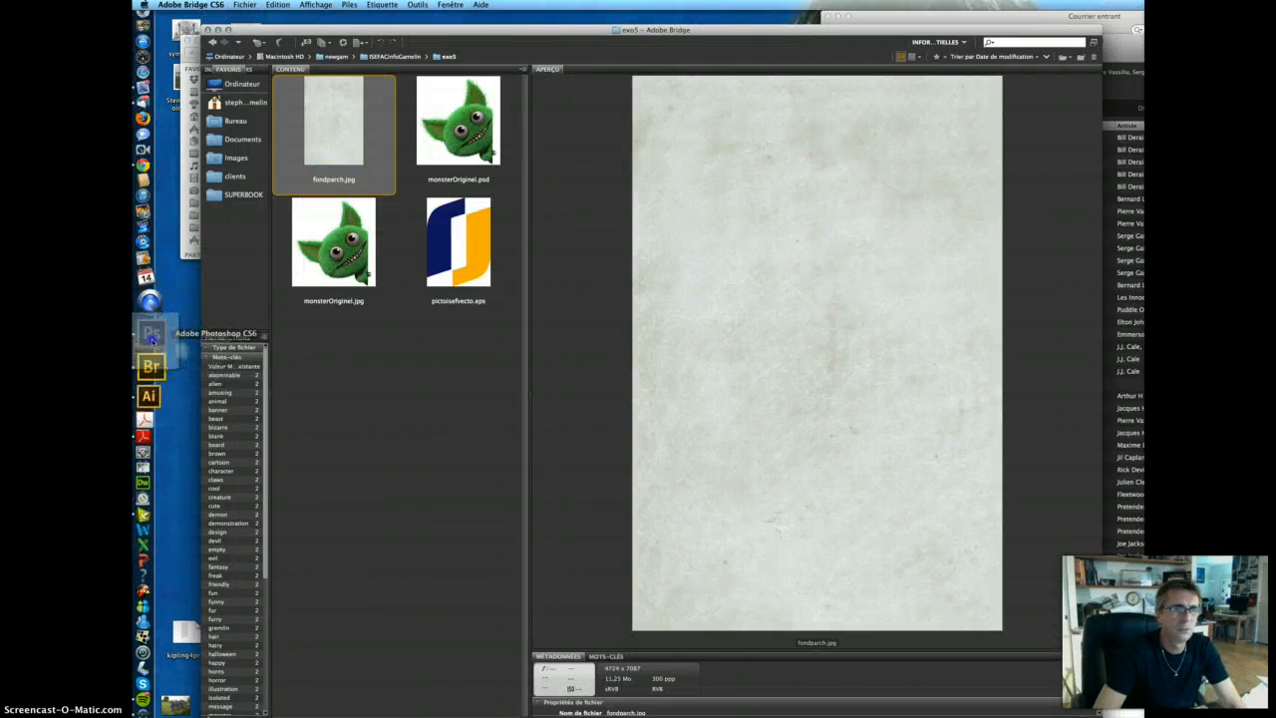
left_click(152, 340)
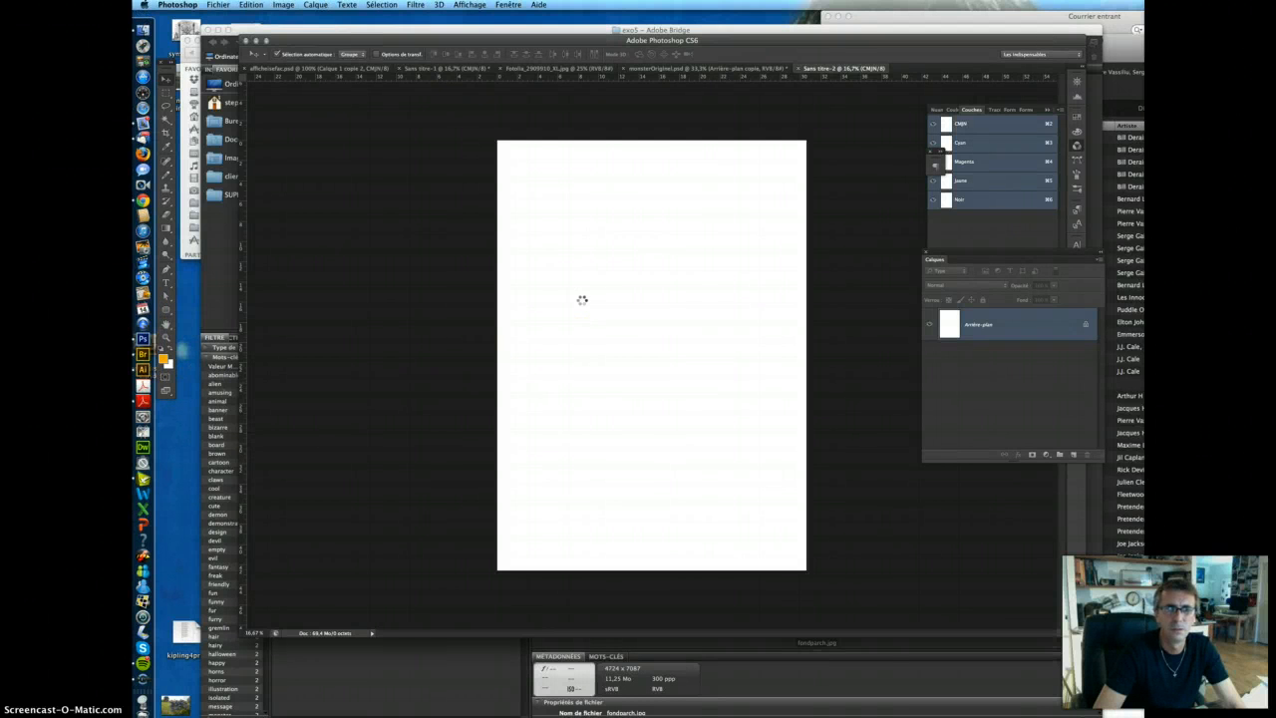
Step: Duplicate the parchment layer of fondparch.jpg into the Sans titre-2 document and show that document
left_click(315, 5)
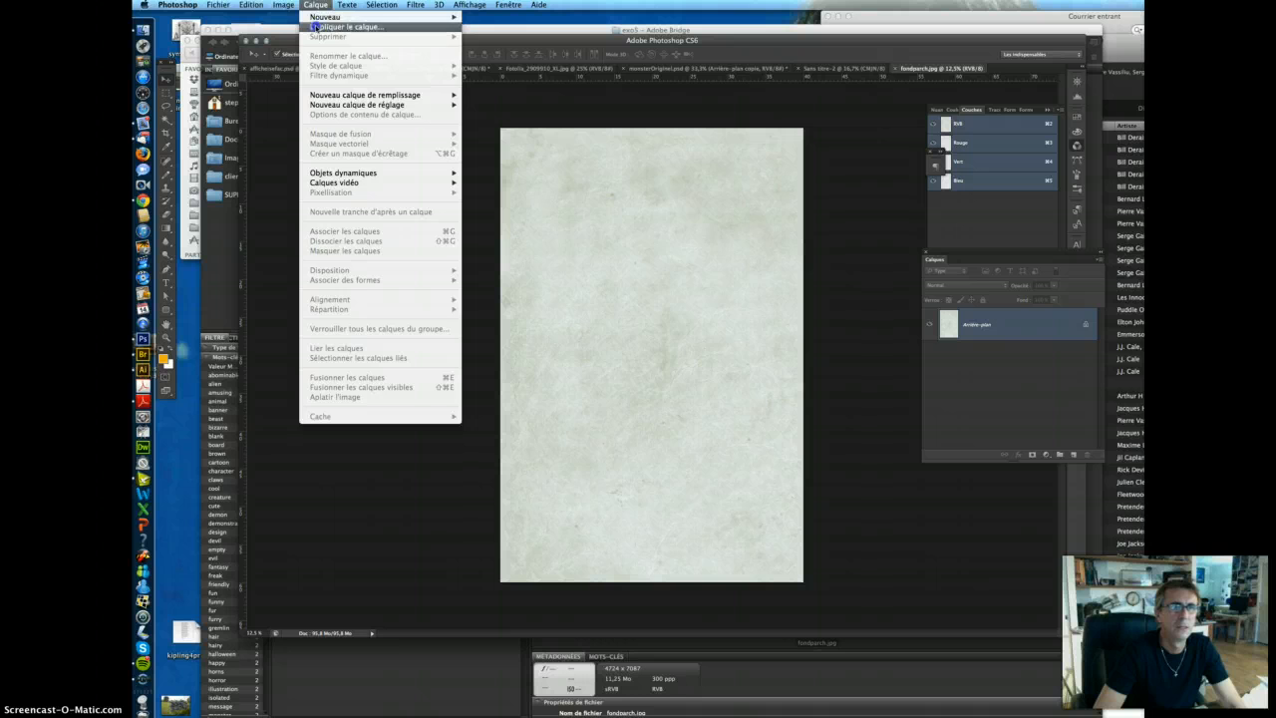
left_click(317, 28)
left_click(726, 372)
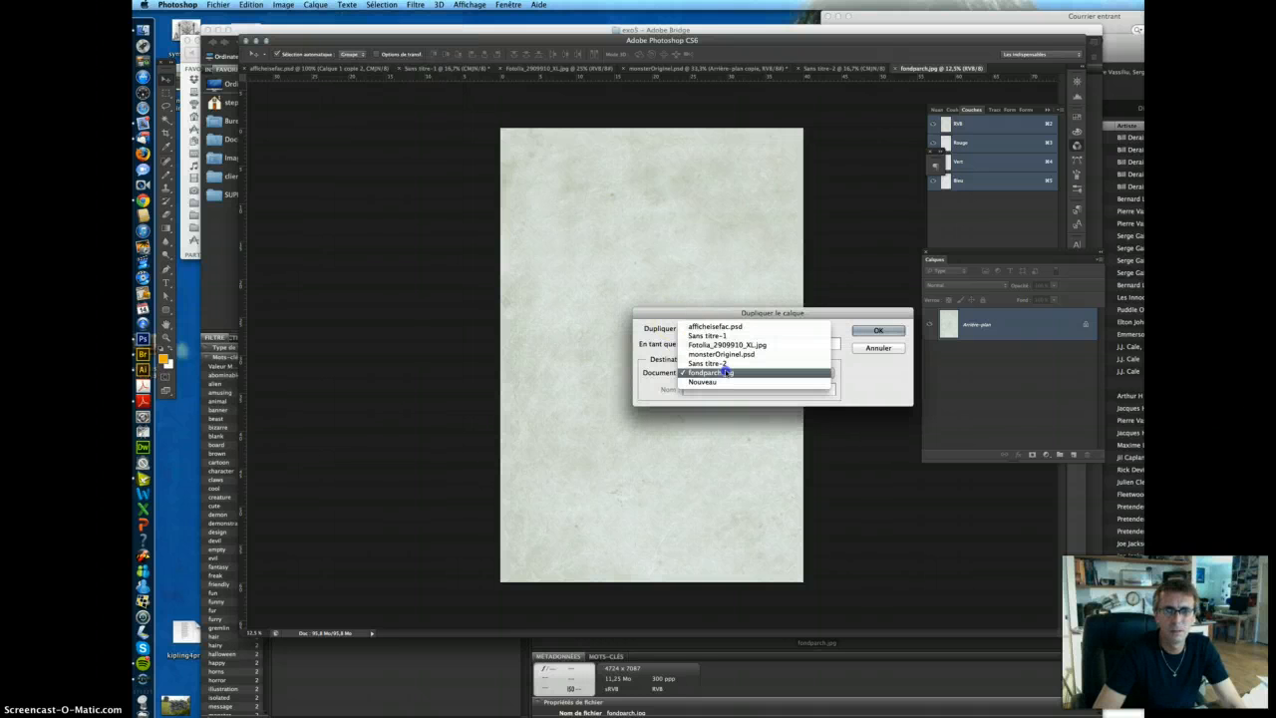
left_click(725, 364)
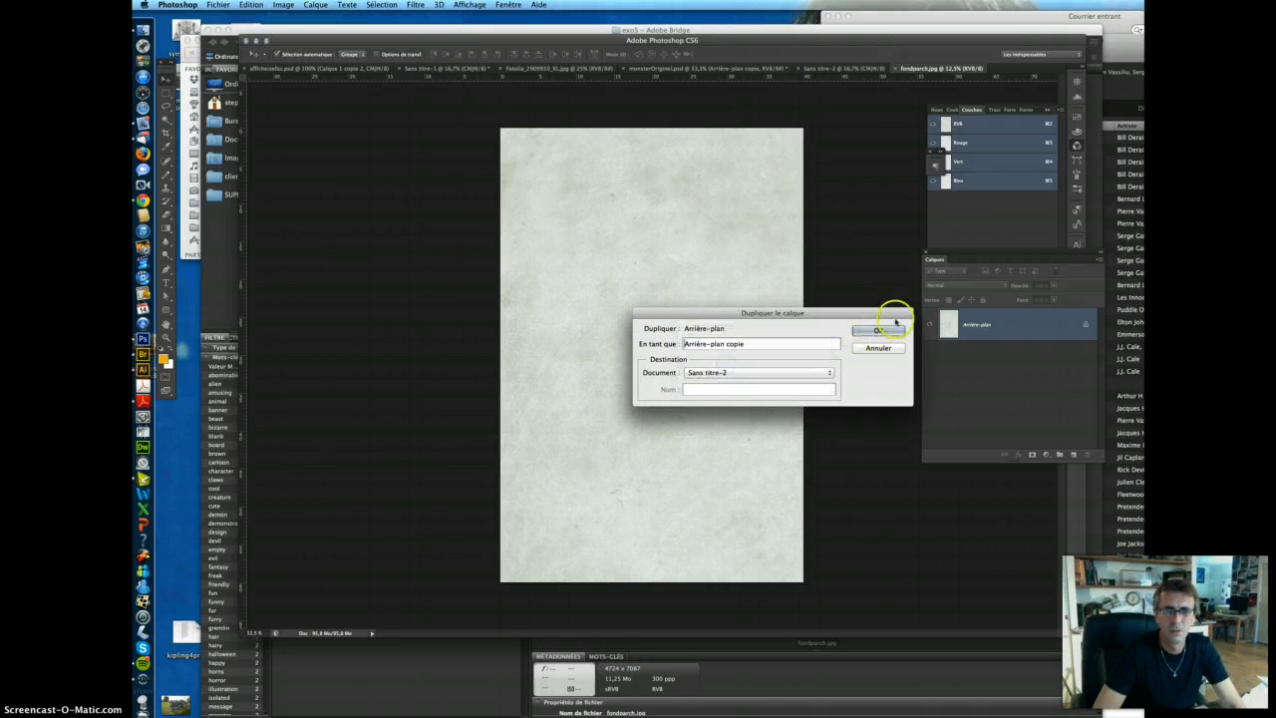
left_click(881, 331)
left_click(816, 72)
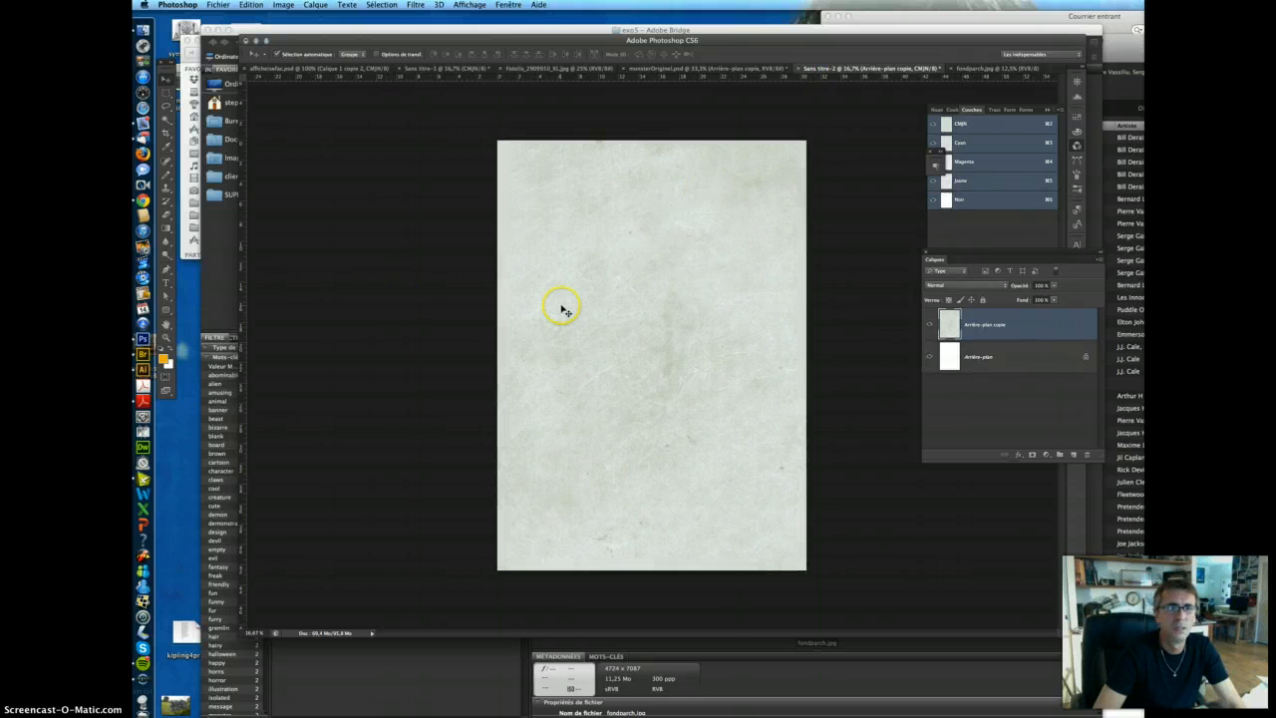
Step: Scale the parchment layer to about 80 % width and 76 % height so it extends slightly beyond the canvas on all sides
left_click(244, 5)
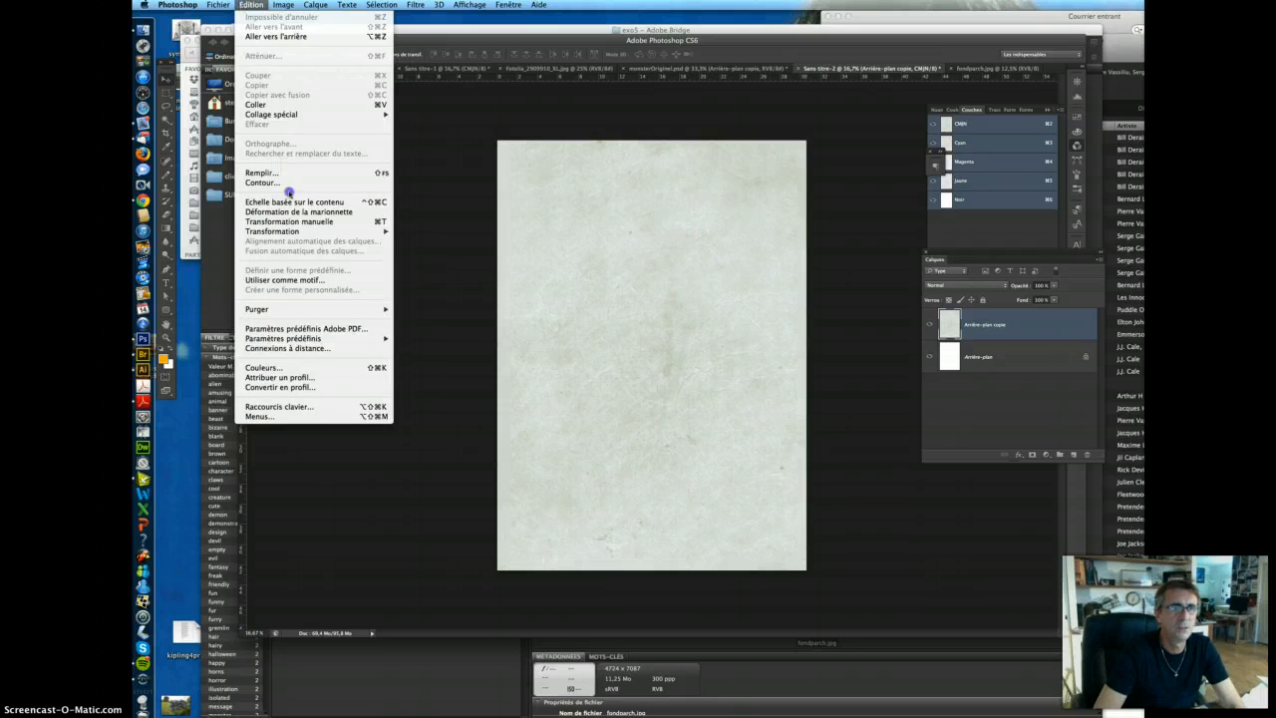
mouse_move(325, 231)
left_click(419, 251)
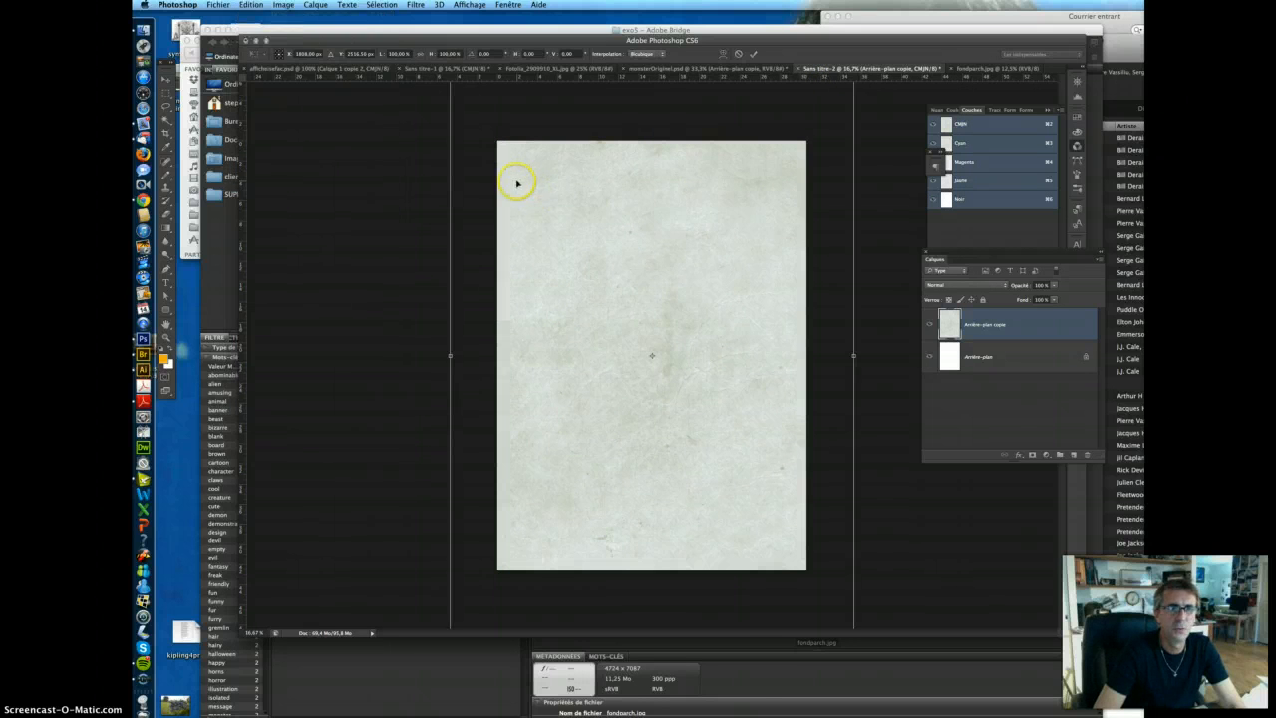
key("super+minus")
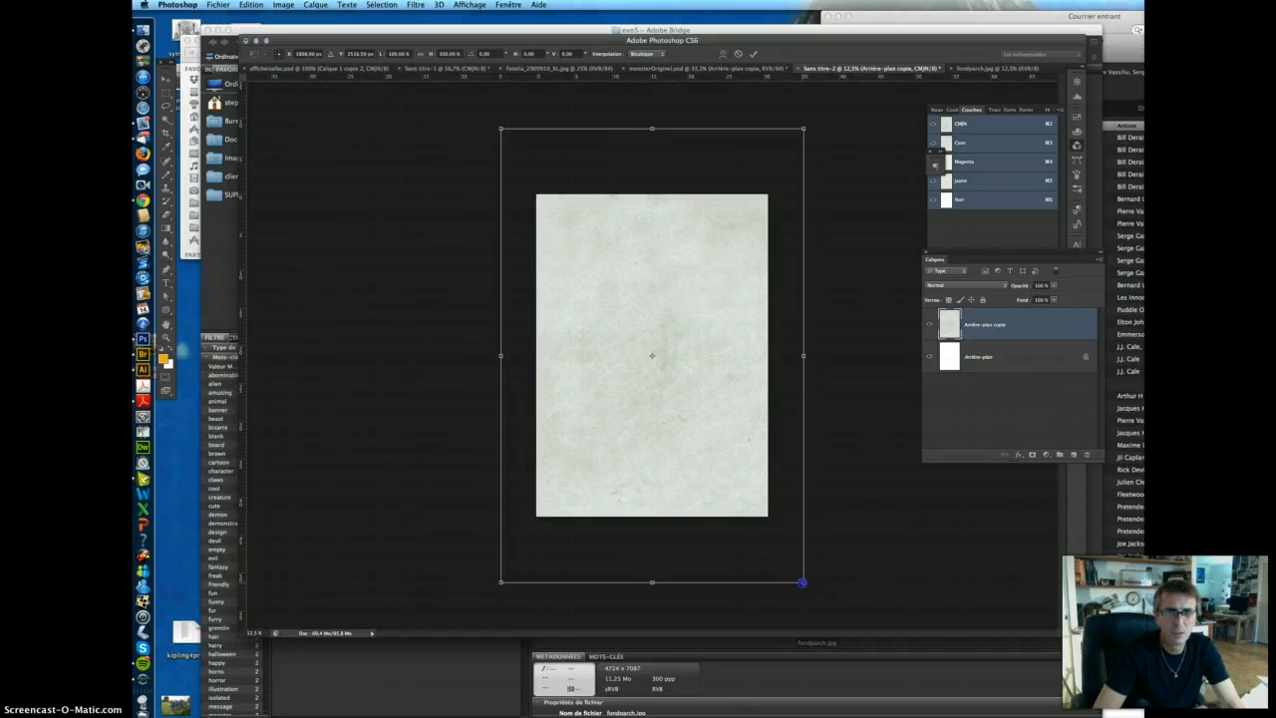
left_click_drag(802, 582, 776, 536)
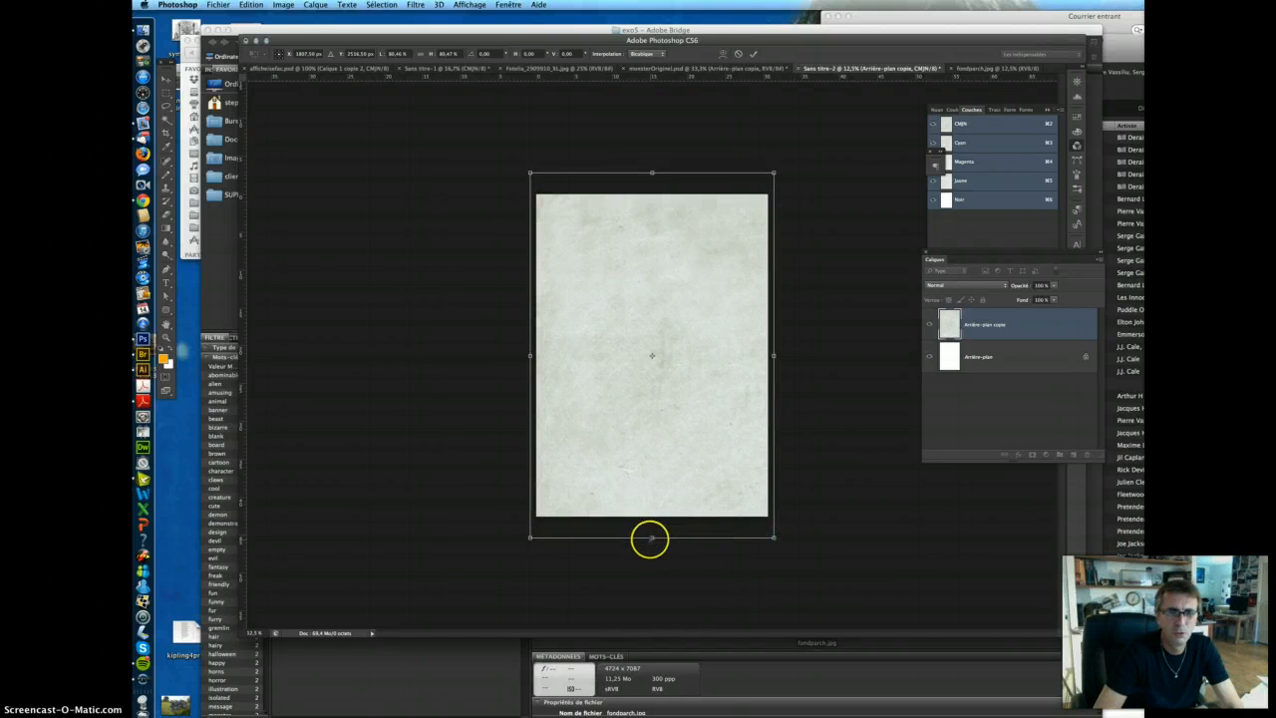
left_click_drag(649, 533, 649, 526)
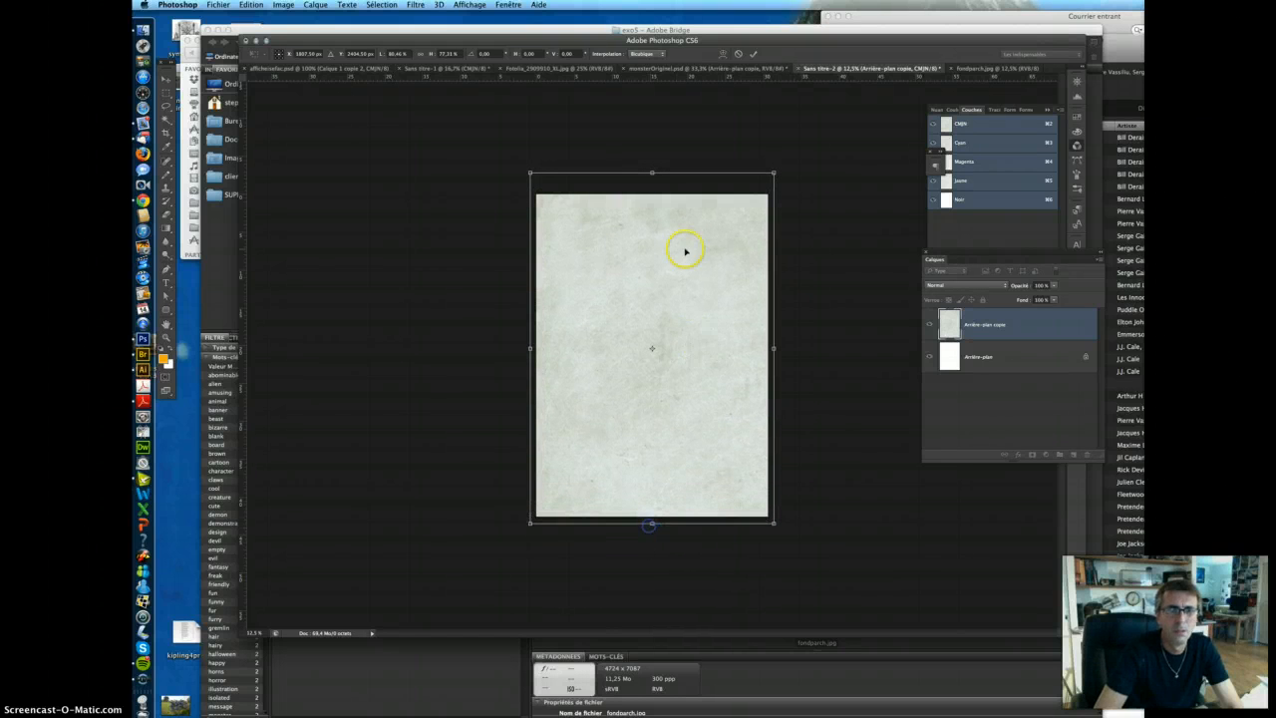
left_click_drag(652, 175, 651, 182)
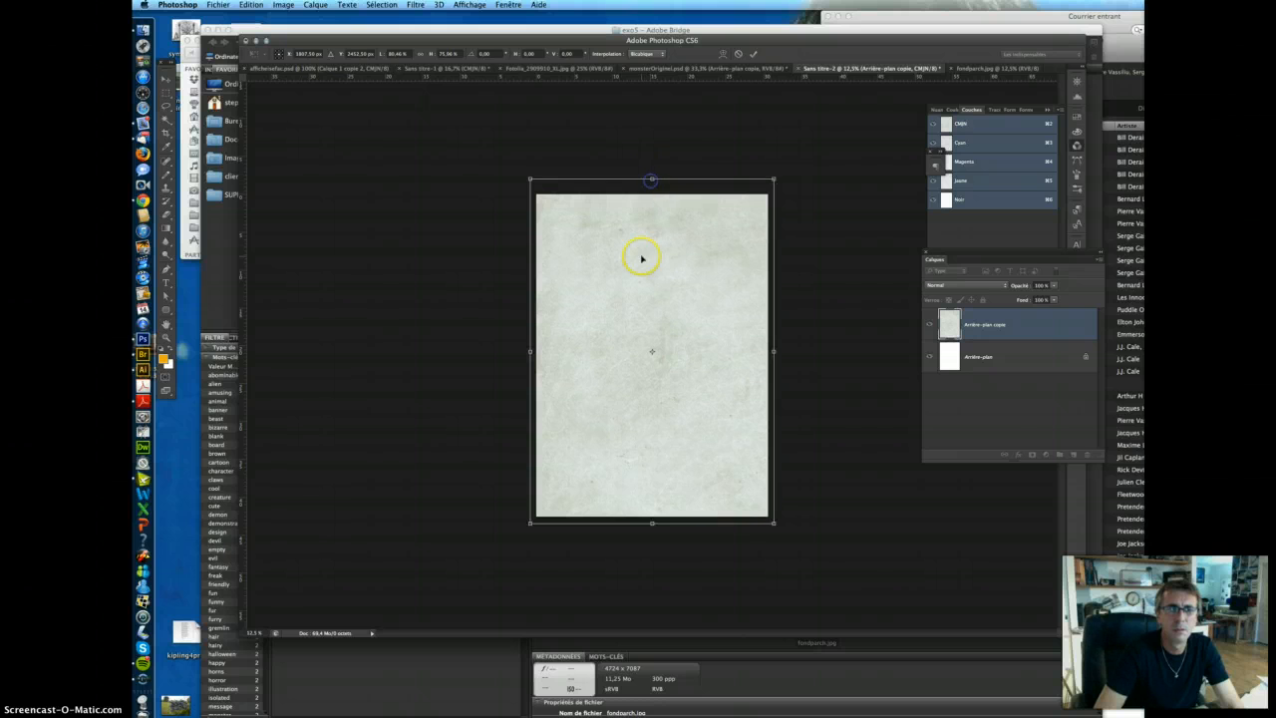
key("Return")
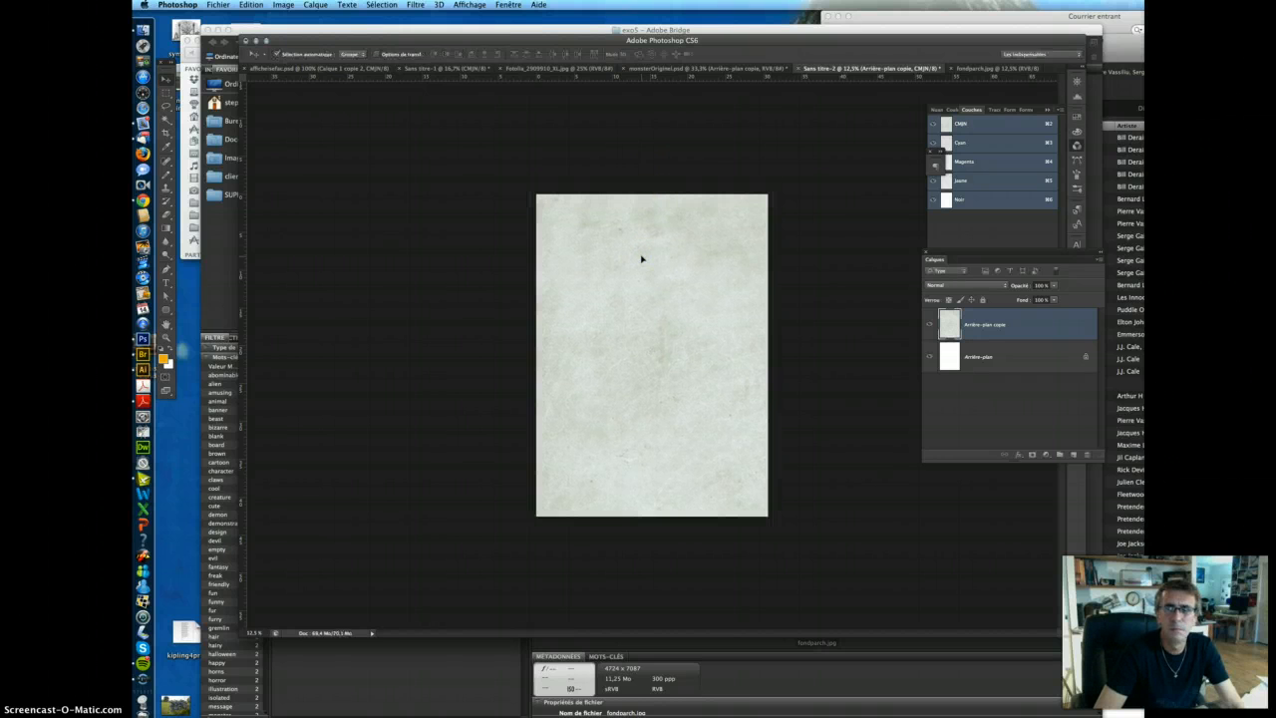
Step: Save the poster in Photoshop format as AfficheIsef.psd in the exo5 folder, with maximum compatibility
left_click(218, 5)
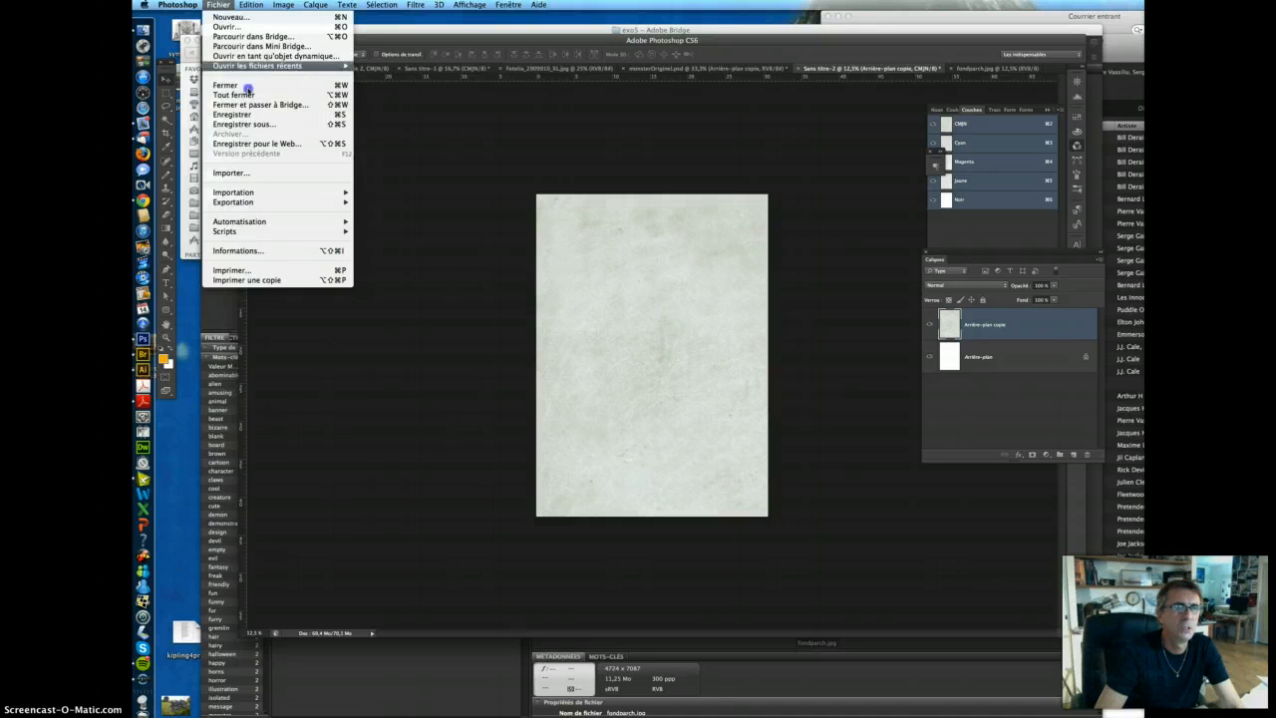
left_click(499, 180)
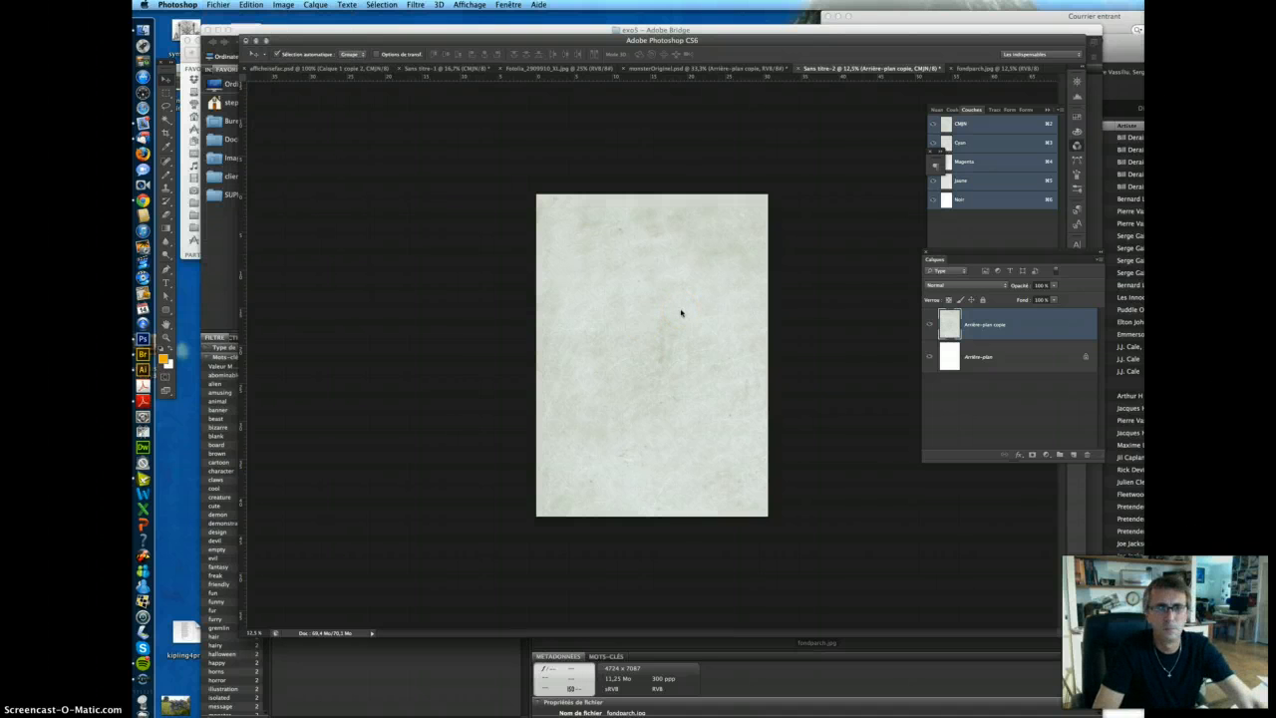
key("shift+super+s")
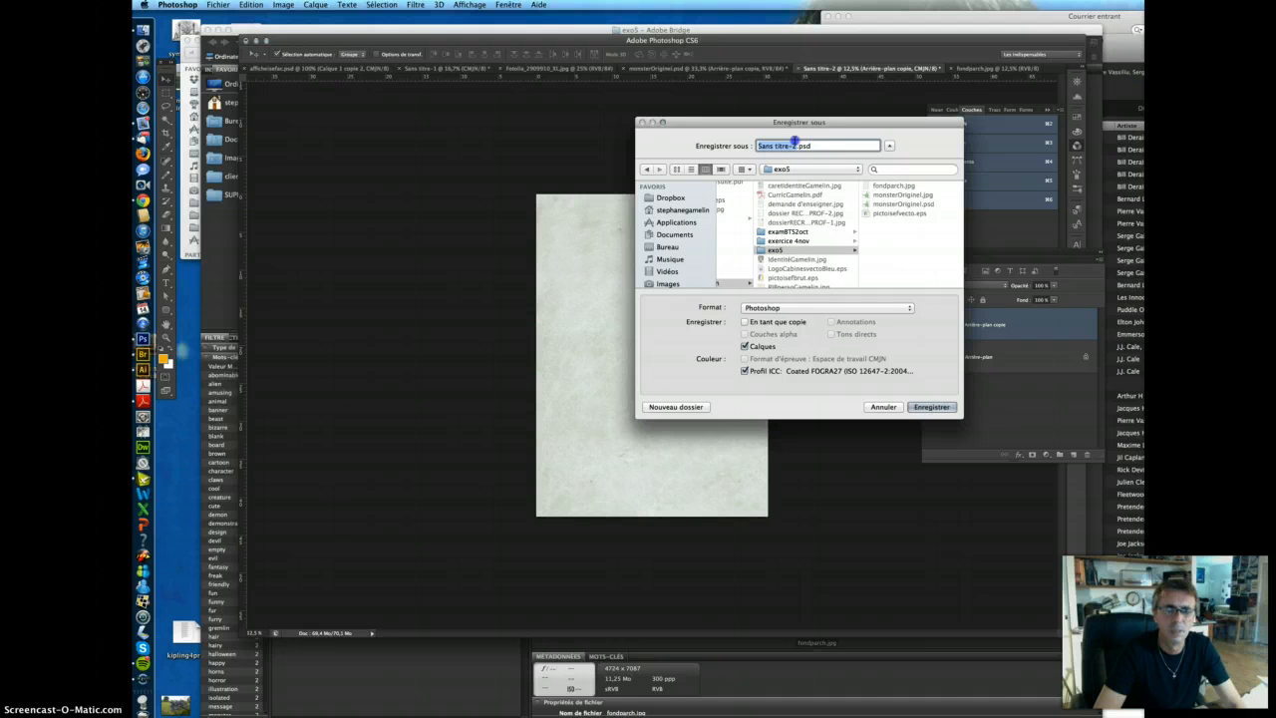
type("Aff")
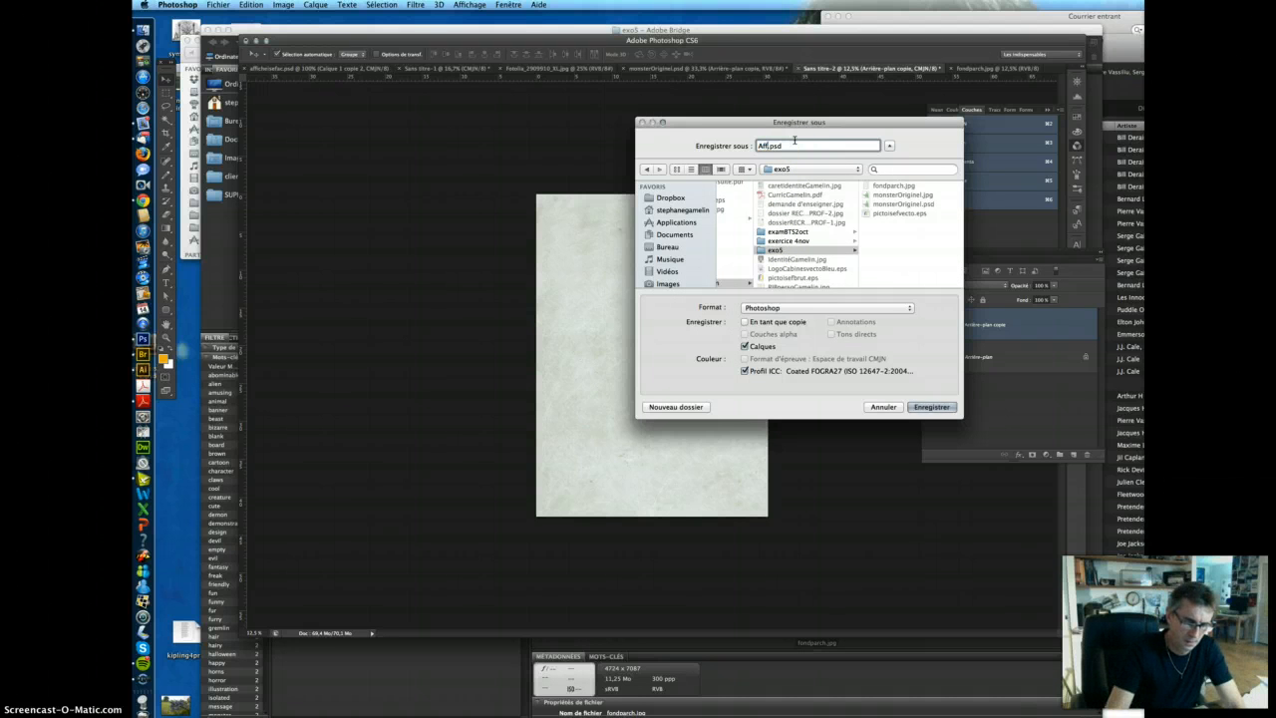
type("iche")
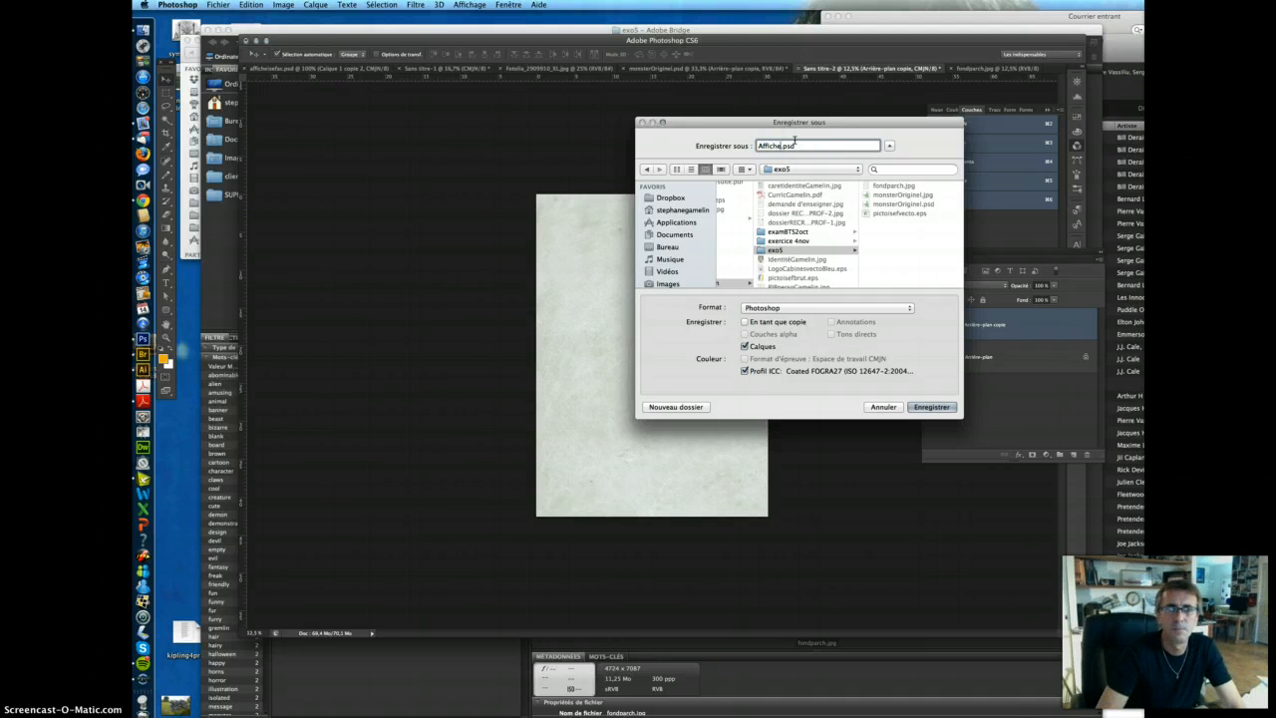
type("Isef")
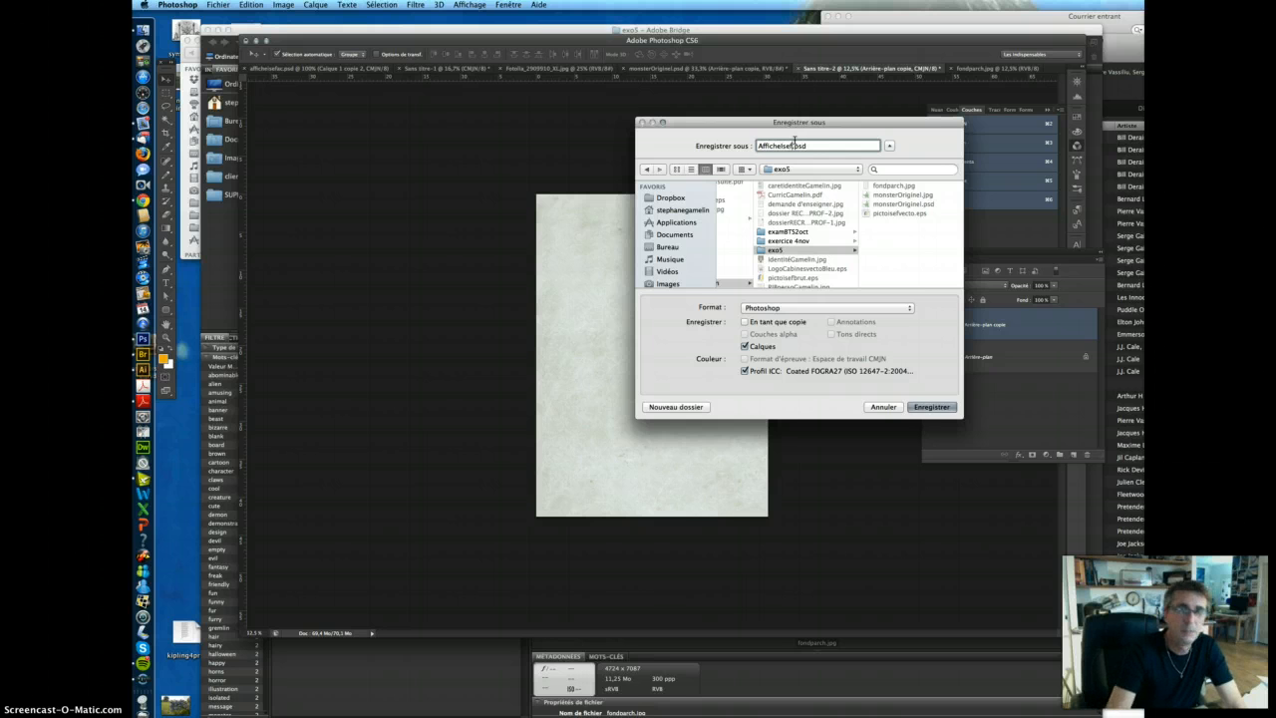
left_click(935, 406)
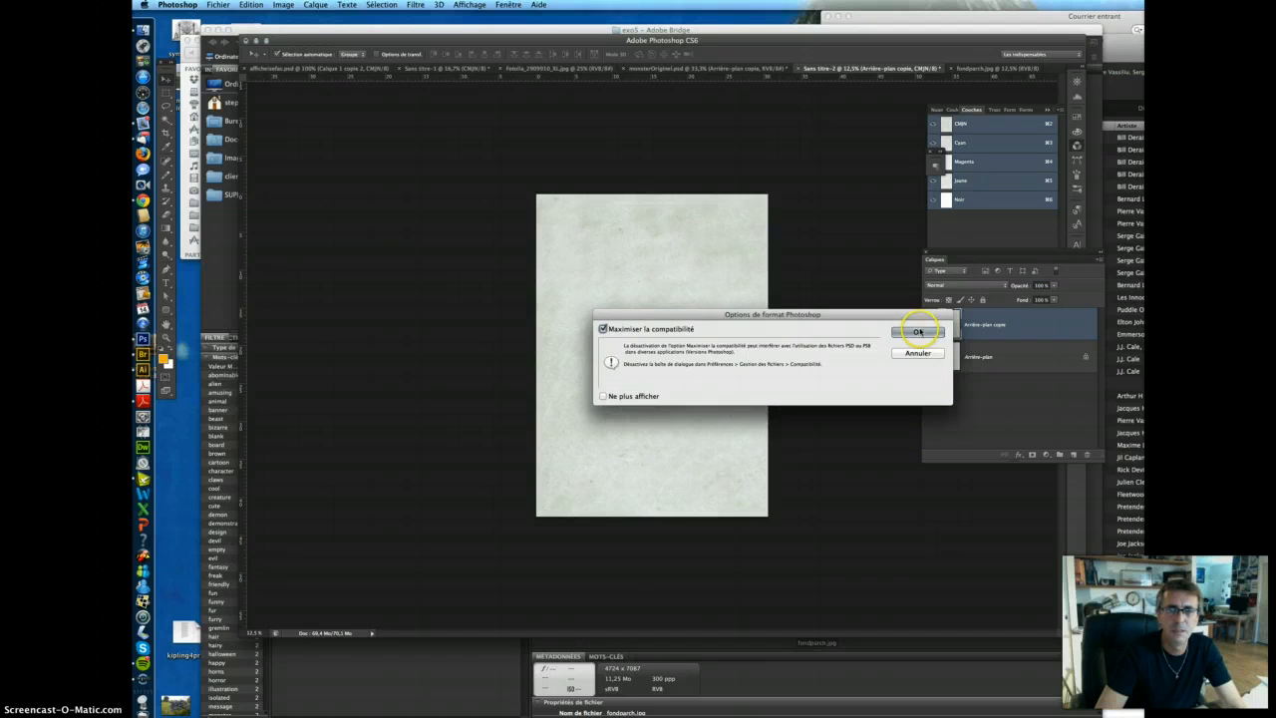
left_click(919, 332)
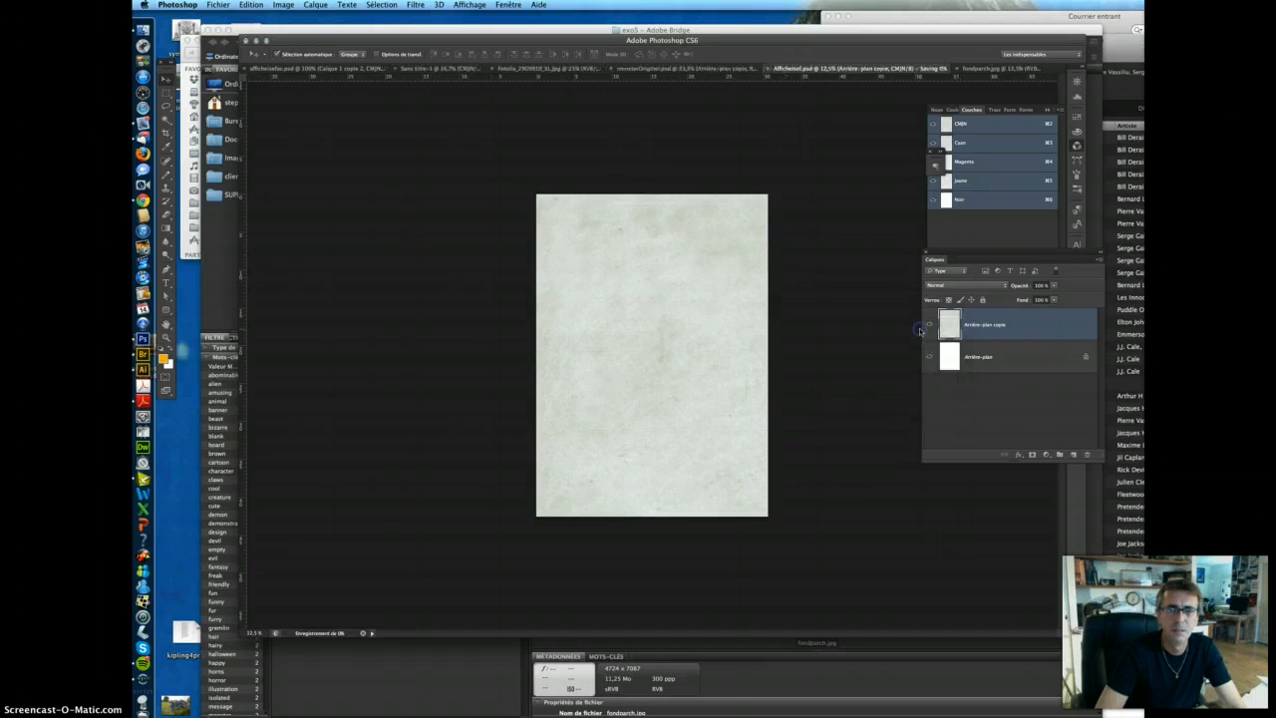
Step: Duplicate the cut-out monster layer of monsterOriginel.psd into the afficheisefac.psd document
left_click(663, 68)
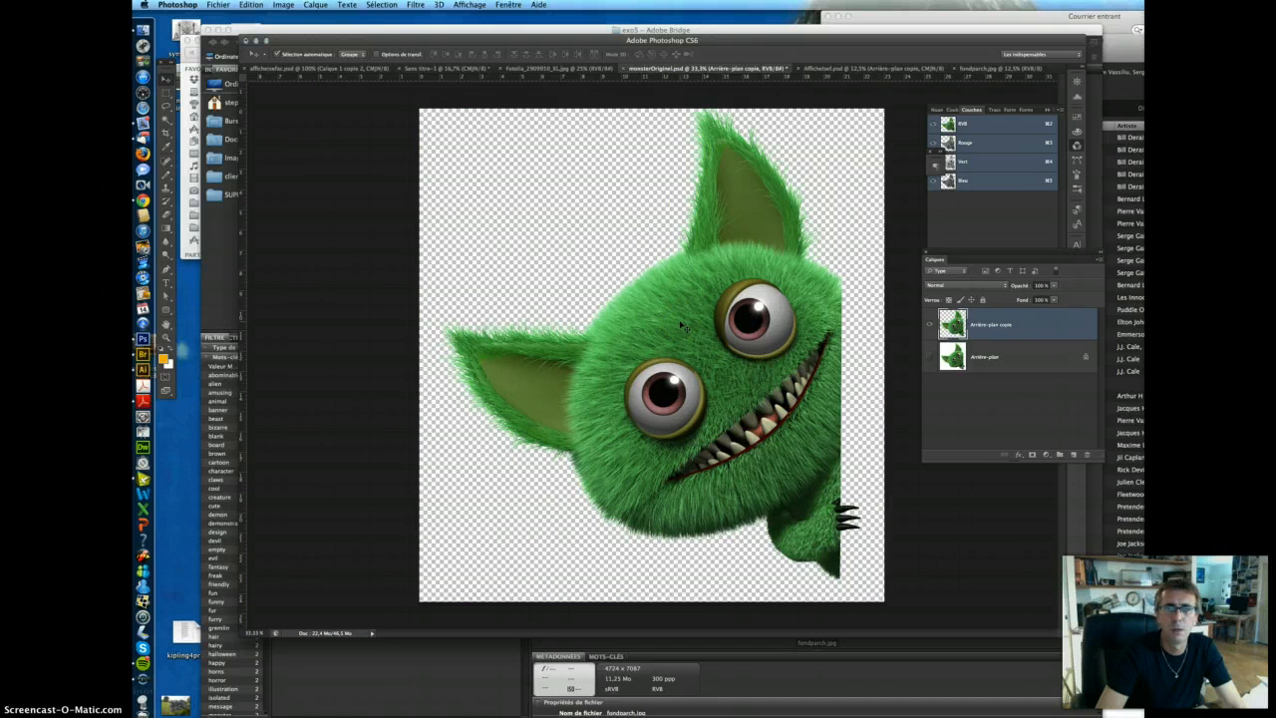
left_click(317, 5)
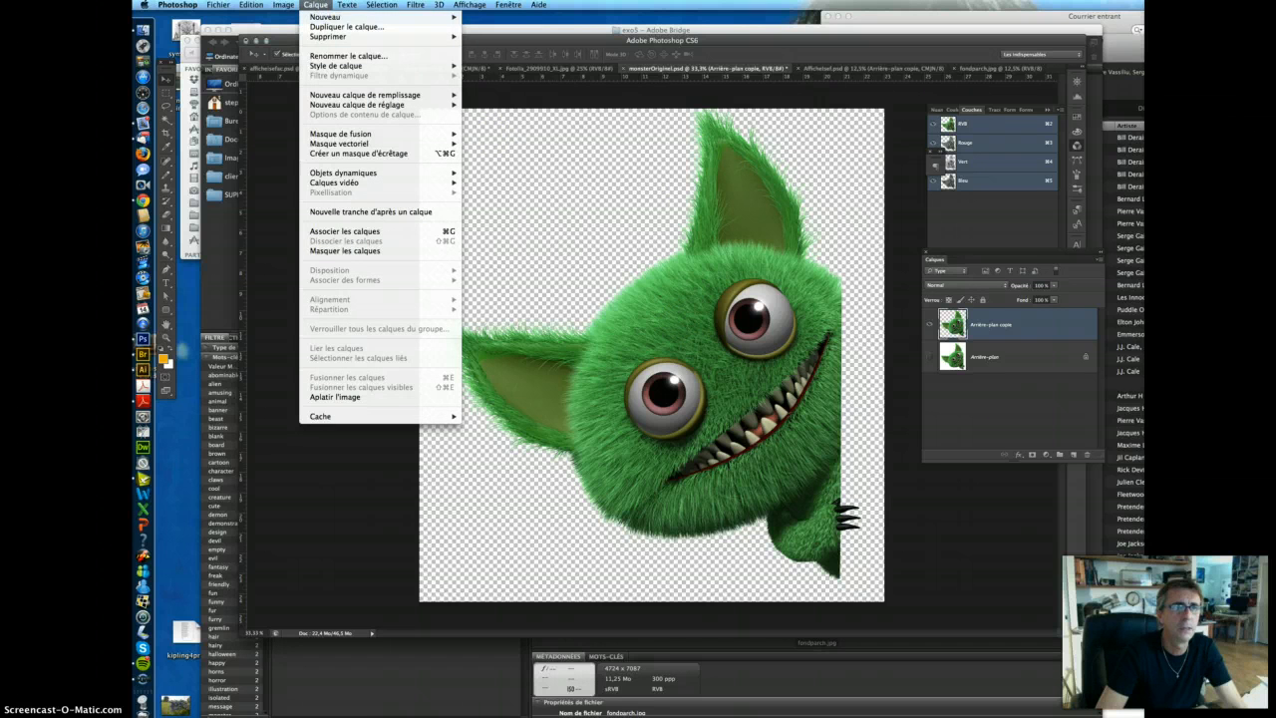
left_click(346, 27)
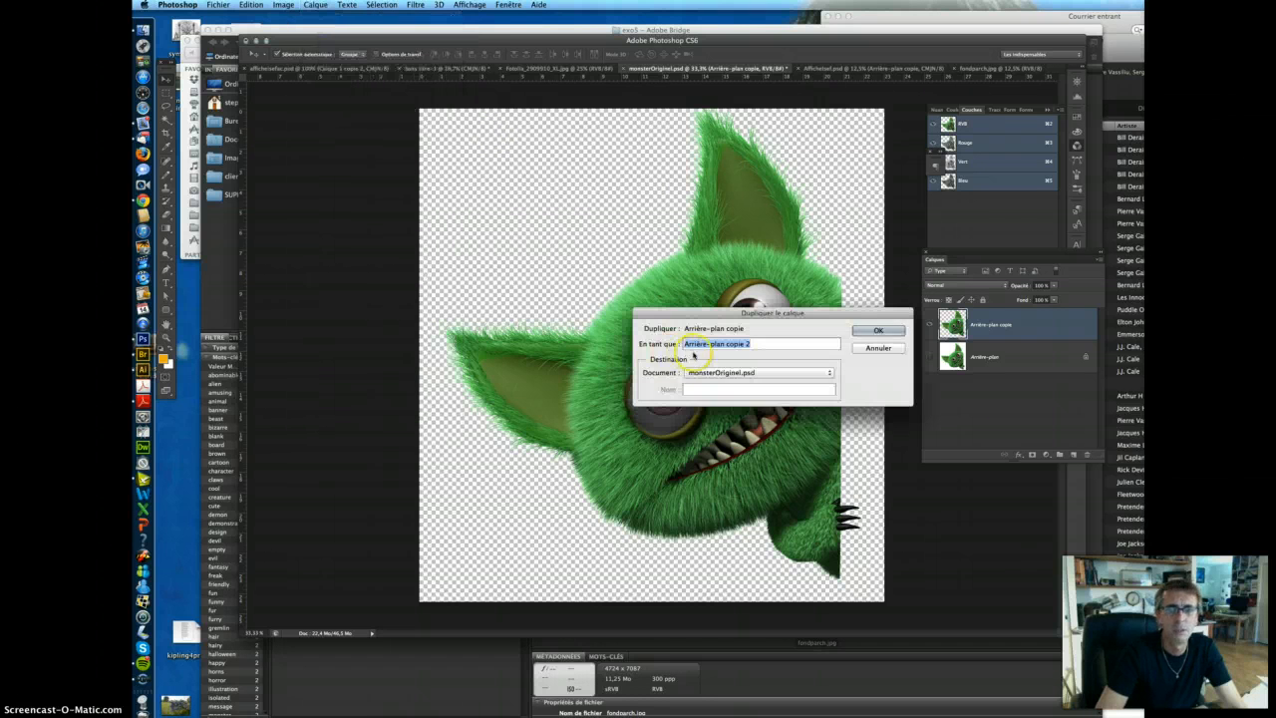
left_click(736, 372)
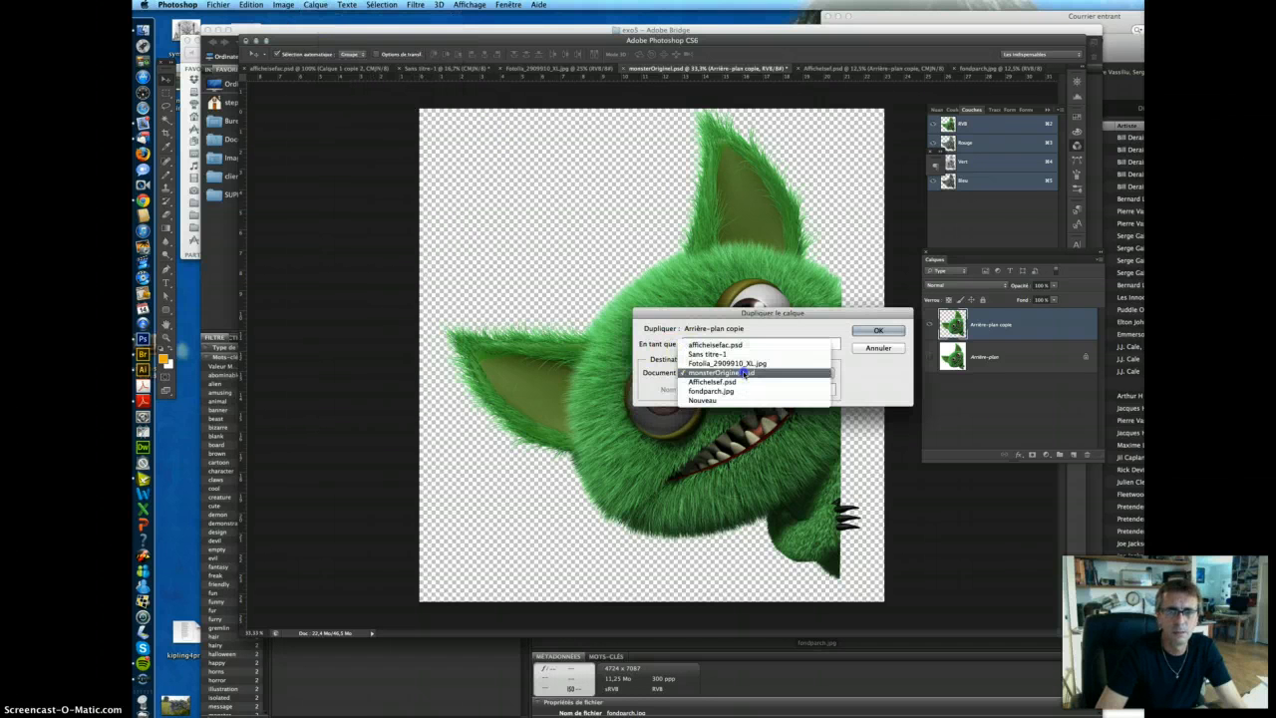
left_click(715, 344)
left_click(874, 333)
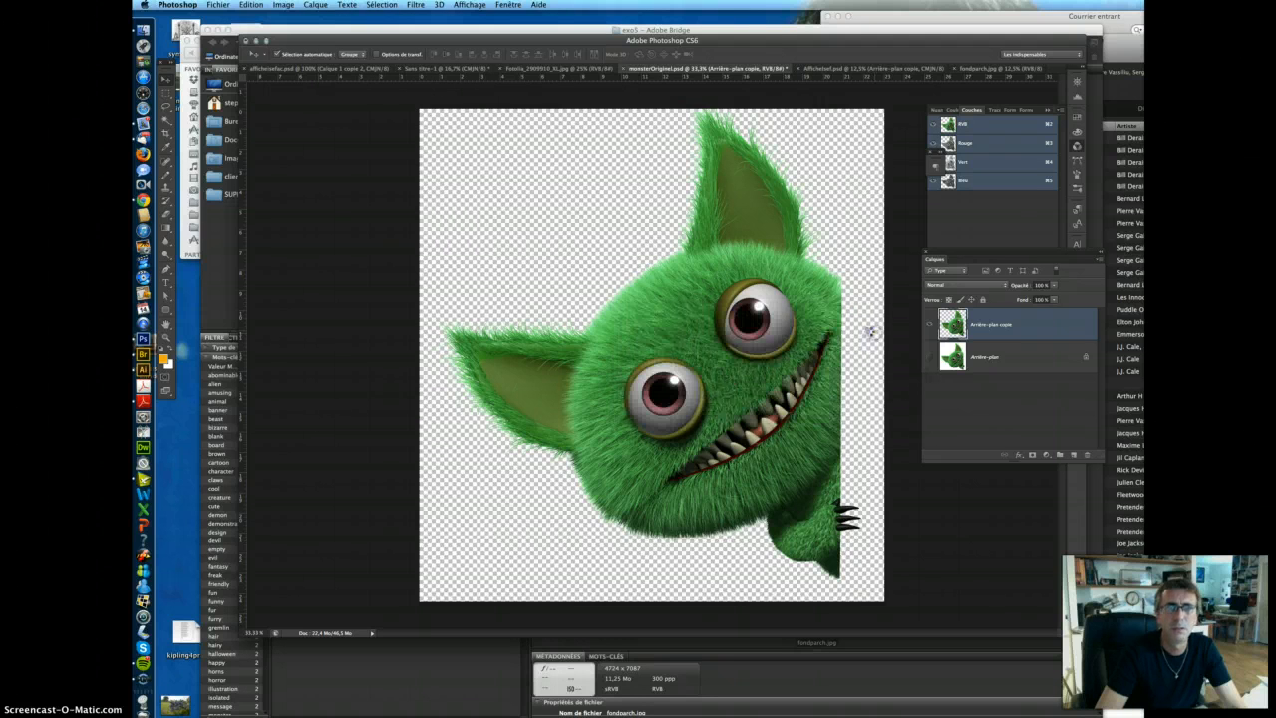
left_click(879, 70)
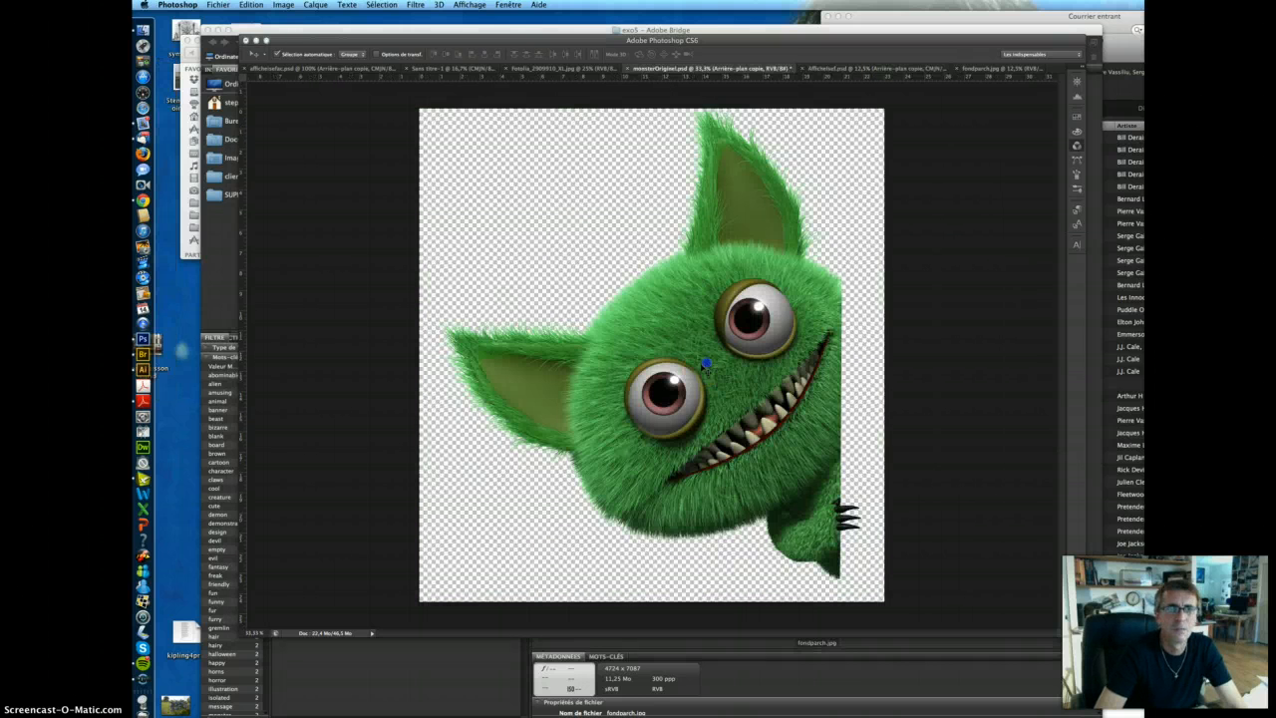
left_click(298, 42)
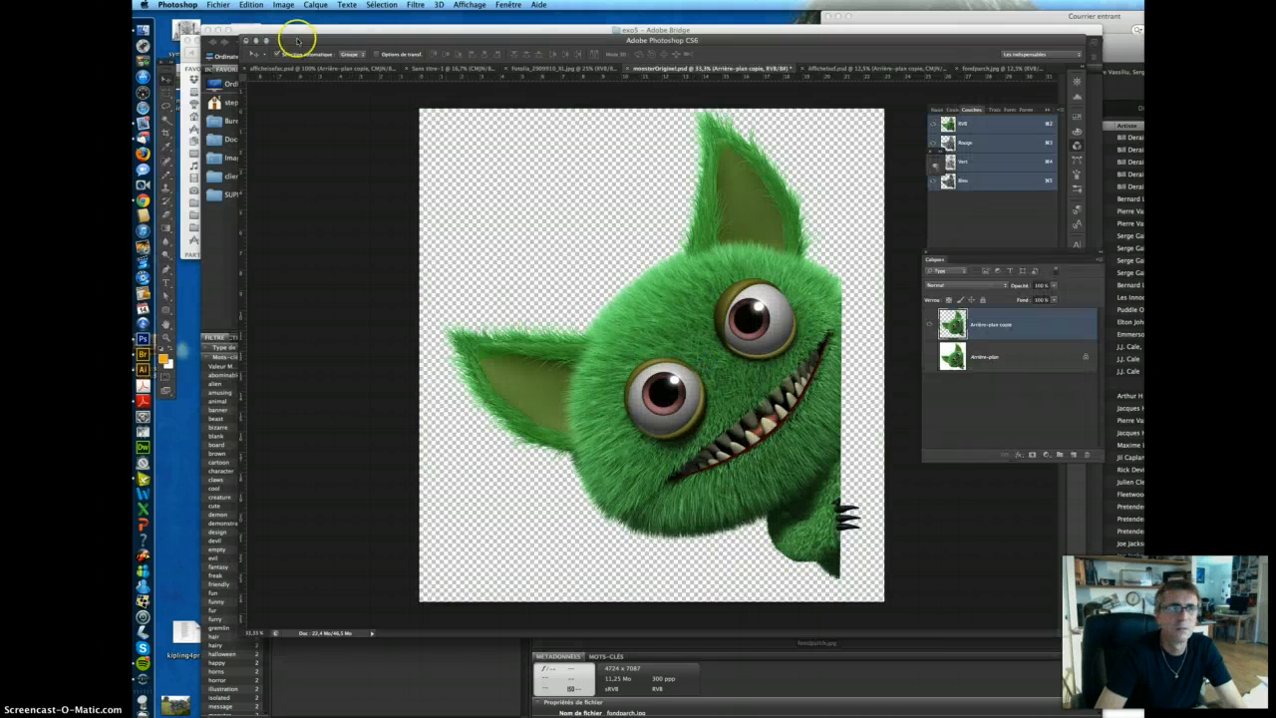
Step: Duplicate the cut-out monster layer into AfficheIsef.psd and move the monster down and right toward the centre of the poster
left_click(314, 5)
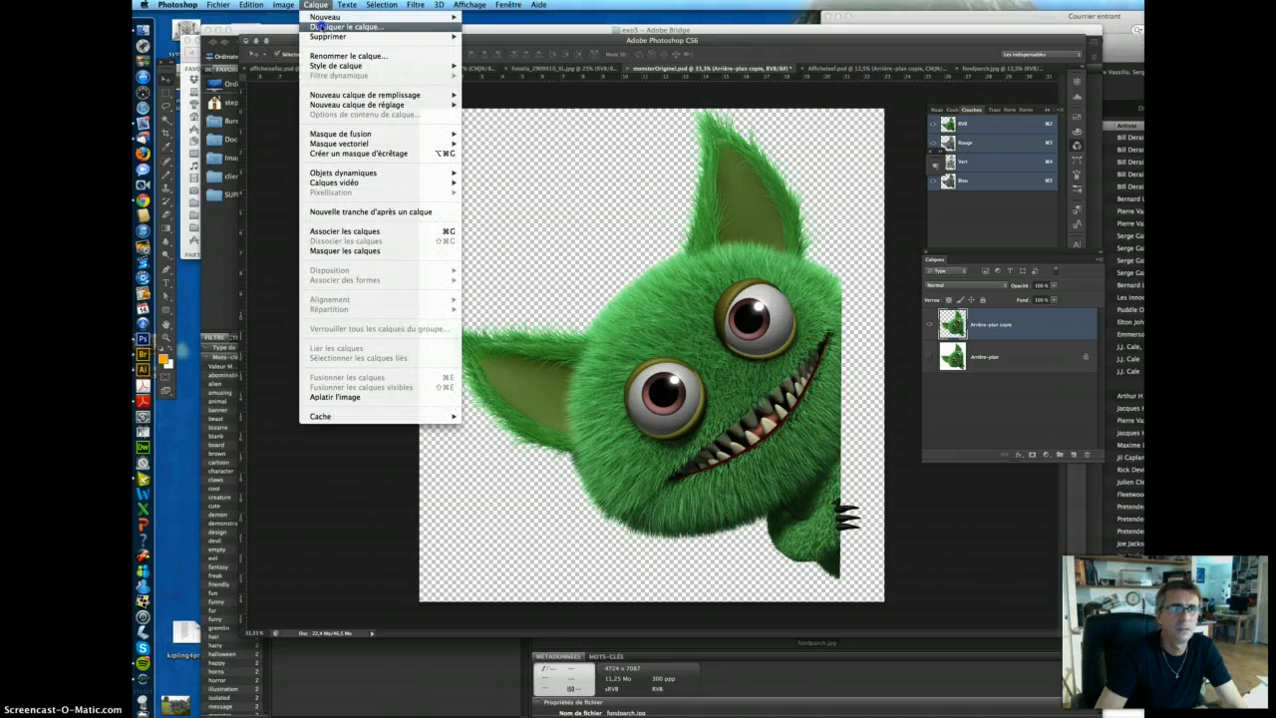
mouse_move(457, 38)
left_click(396, 26)
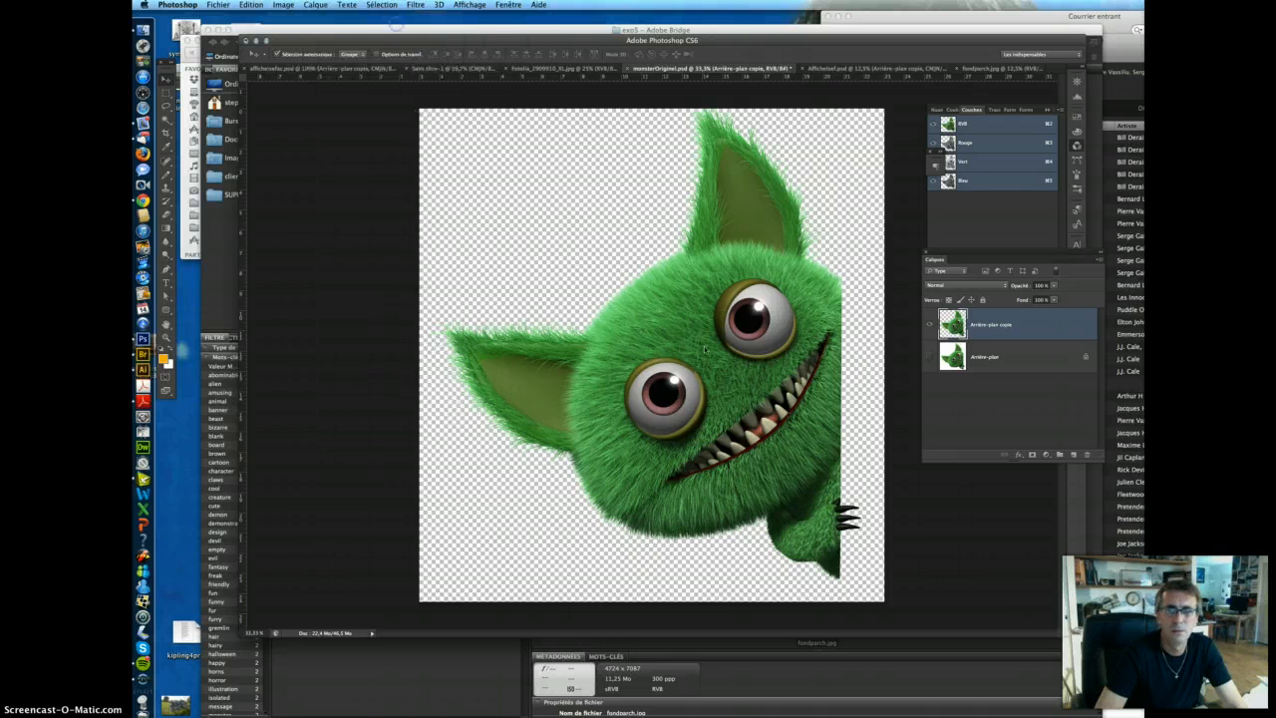
left_click(764, 372)
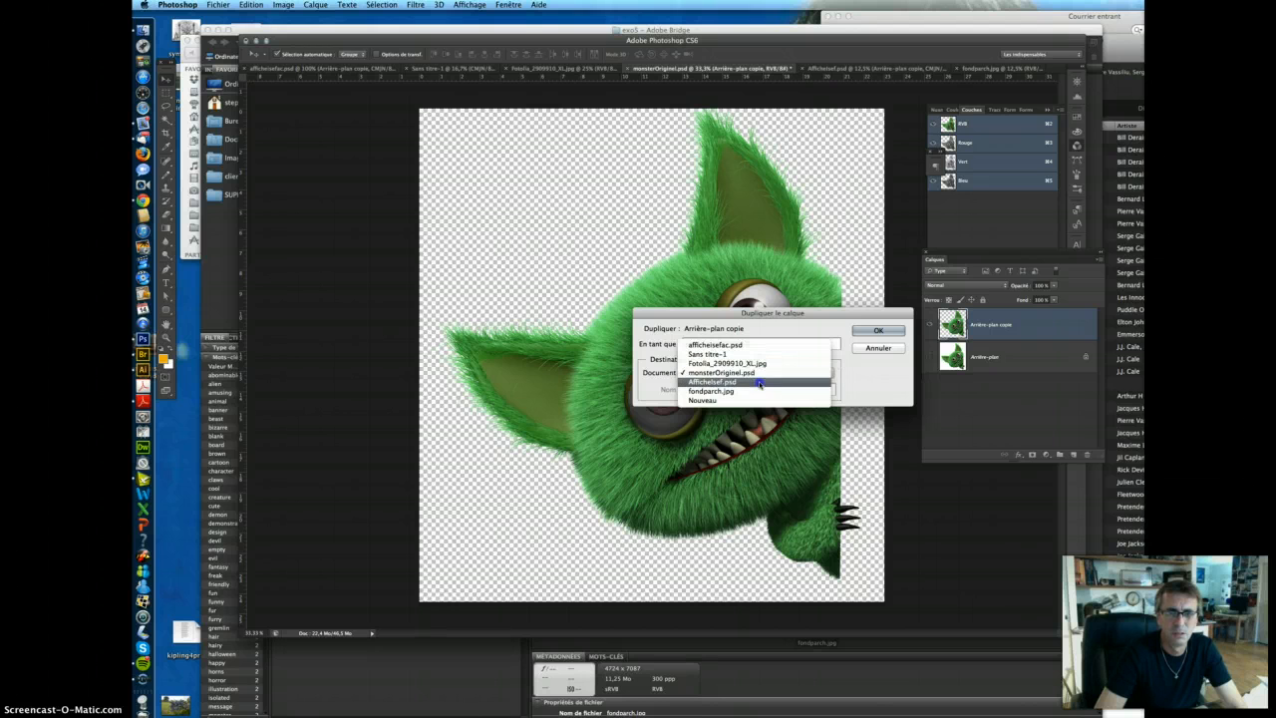
left_click(760, 383)
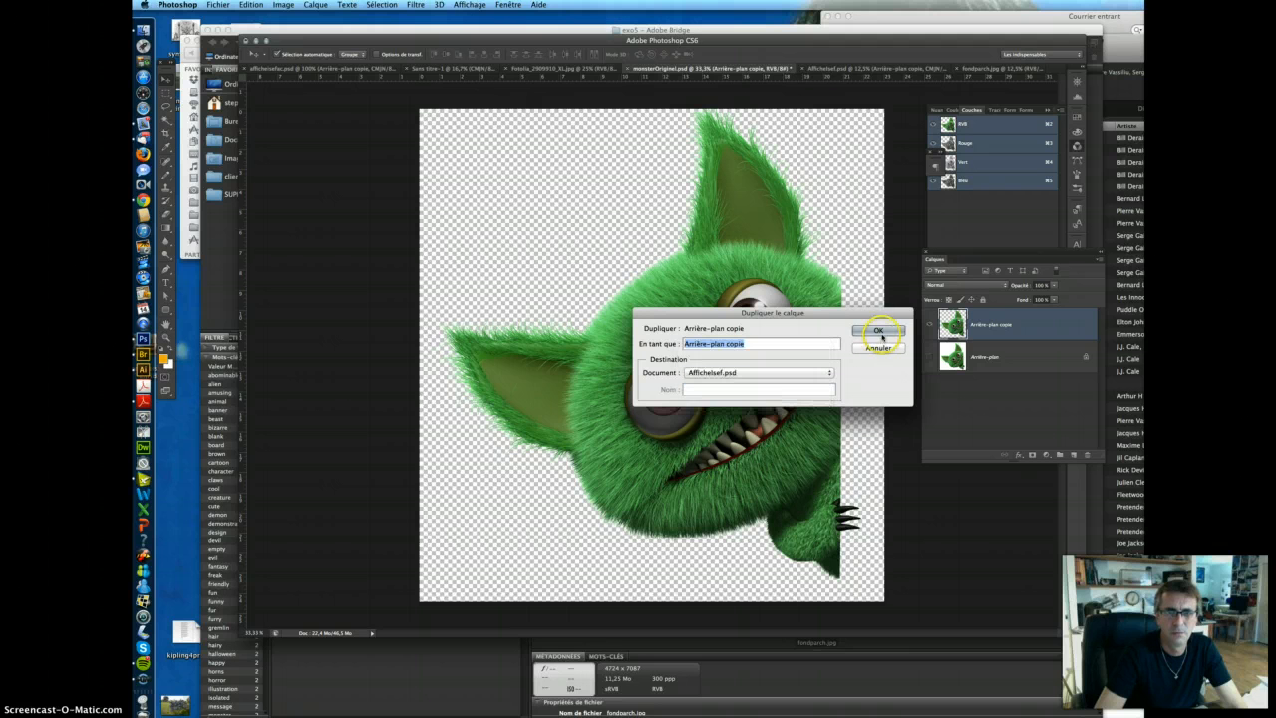
left_click(882, 332)
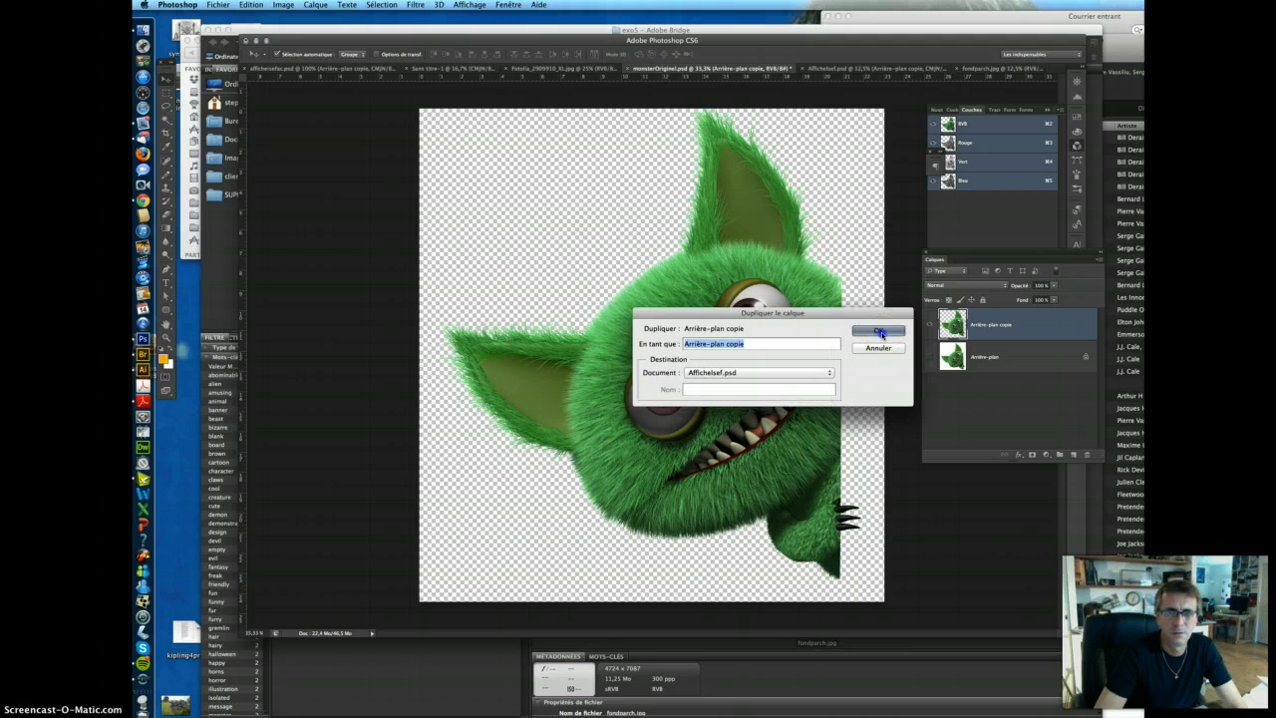
left_click(863, 68)
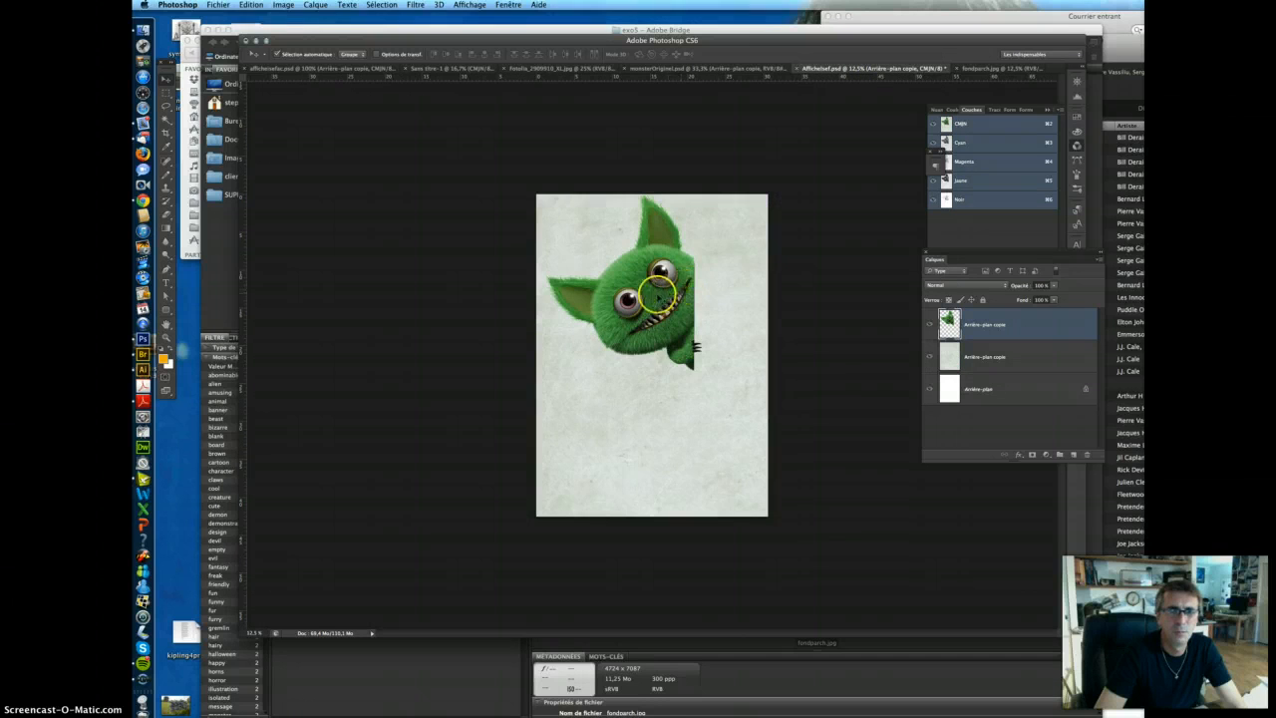
left_click_drag(653, 297, 685, 354)
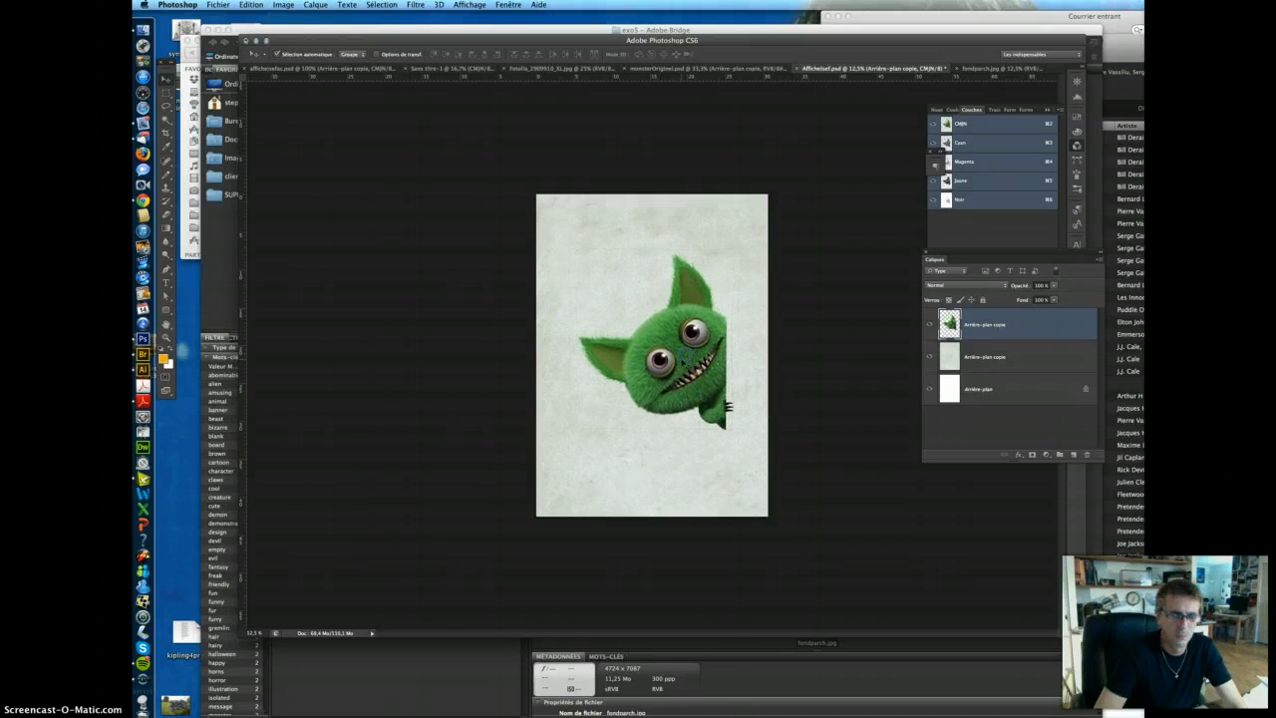
Step: Examine the fur edges of the monster's upright ear against the parchment at 100 % magnification
left_click(663, 303, "super")
left_click(692, 267, "super")
left_click(692, 267, "super")
left_click(692, 268, "super")
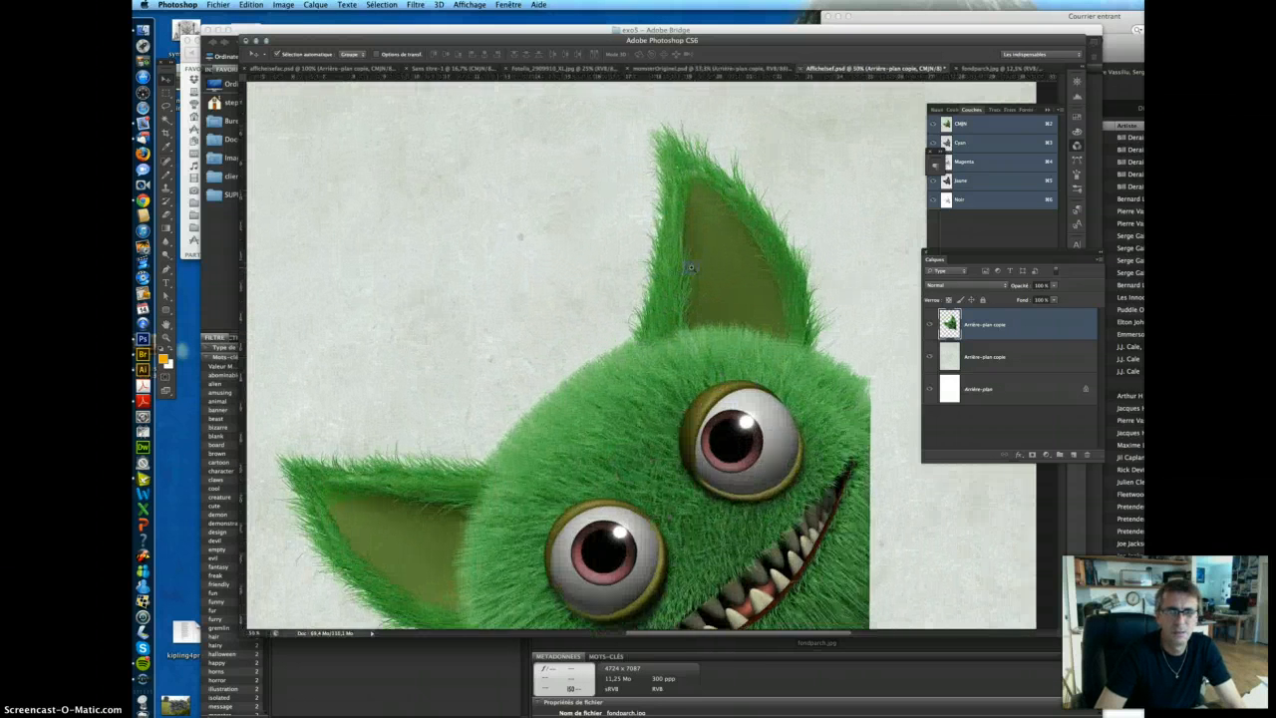
left_click(691, 267, "super")
left_click(691, 267, "super")
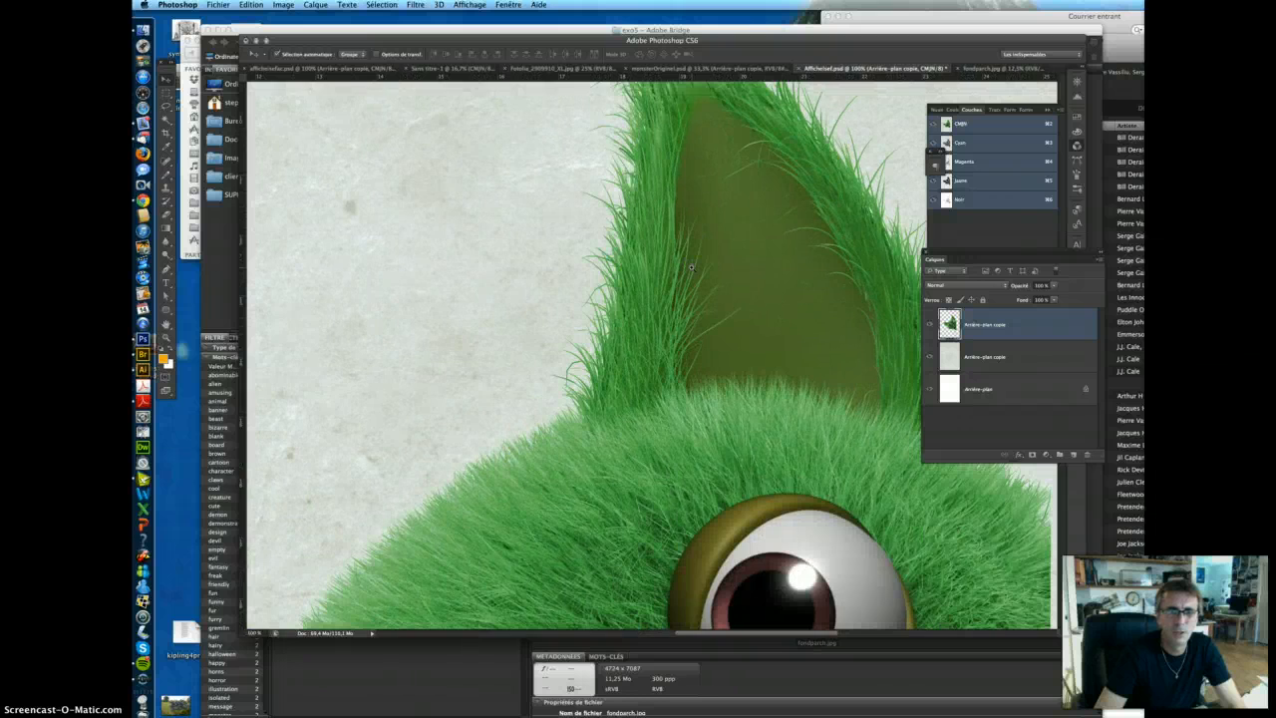
Step: Open pictoisefvecto.eps from the exo5 folder in Bridge with Photoshop, rasterized 30 cm wide at 300 pixels/inch
left_click(691, 267, "alt+super")
left_click(691, 267, "alt+super")
left_click(691, 268, "alt+super")
left_click(691, 267, "alt+super")
left_click(691, 267, "alt+super")
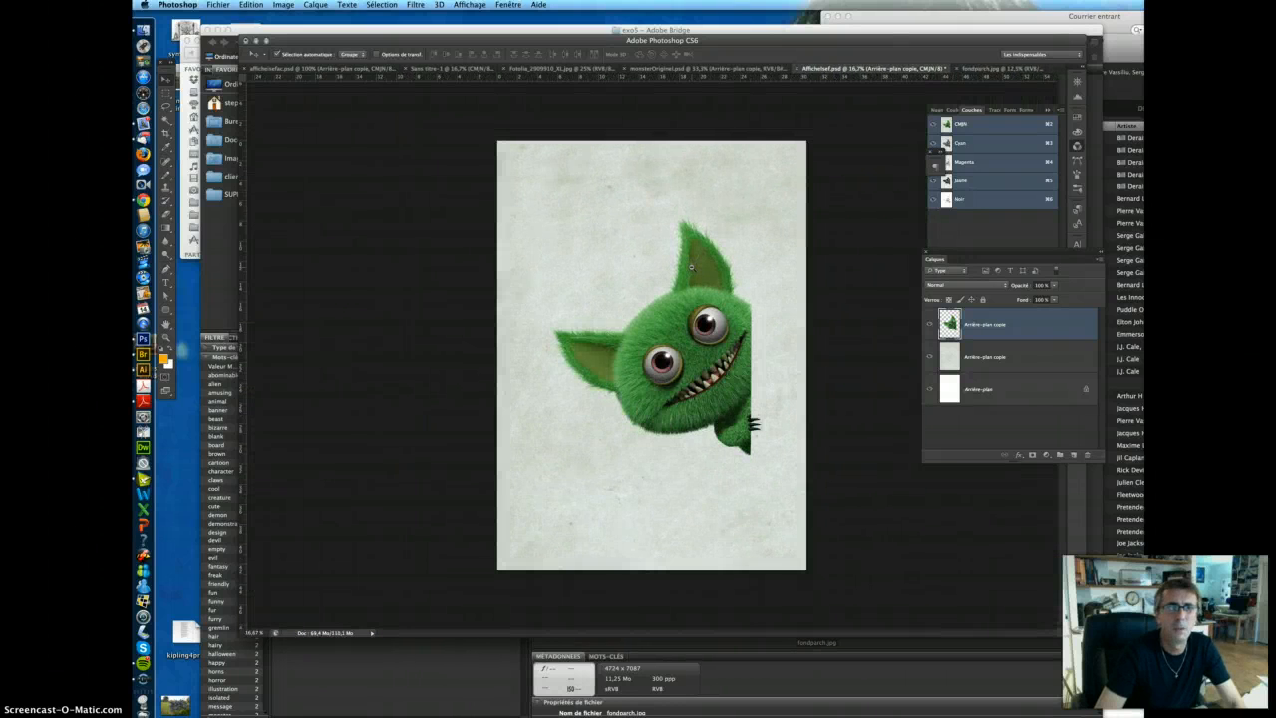
left_click(152, 355)
left_click(341, 398)
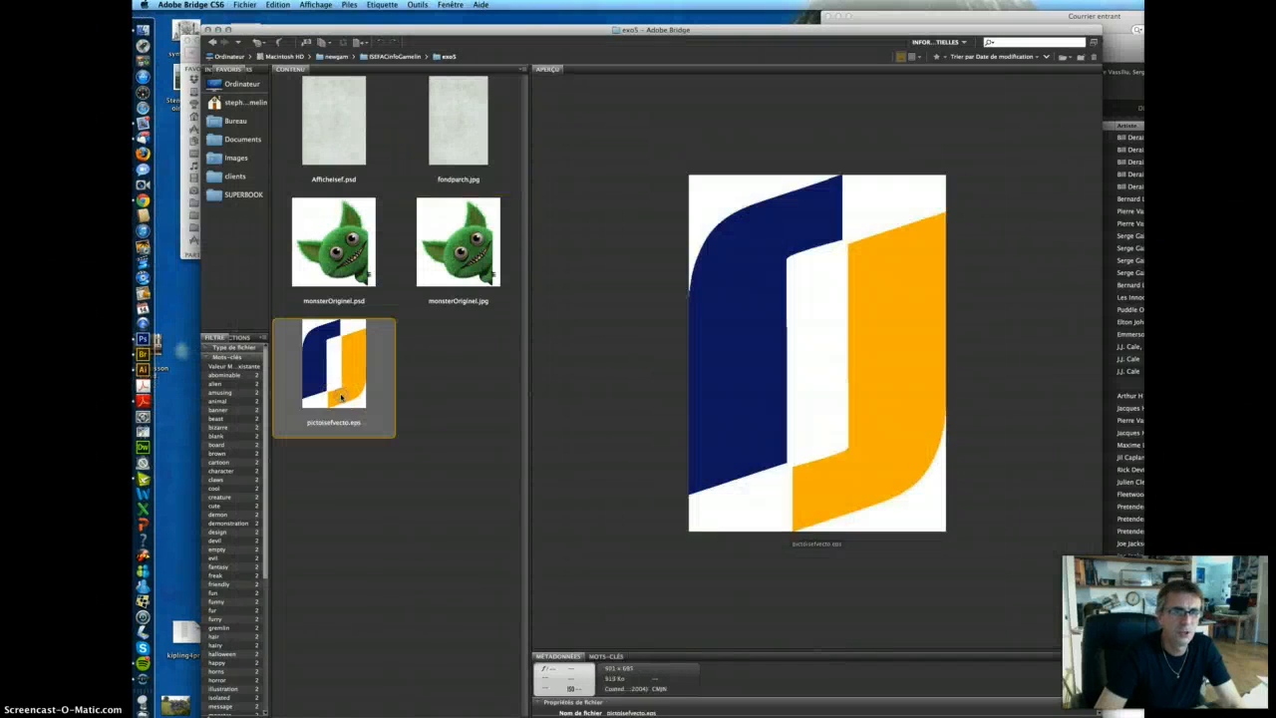
left_click_drag(348, 393, 147, 337)
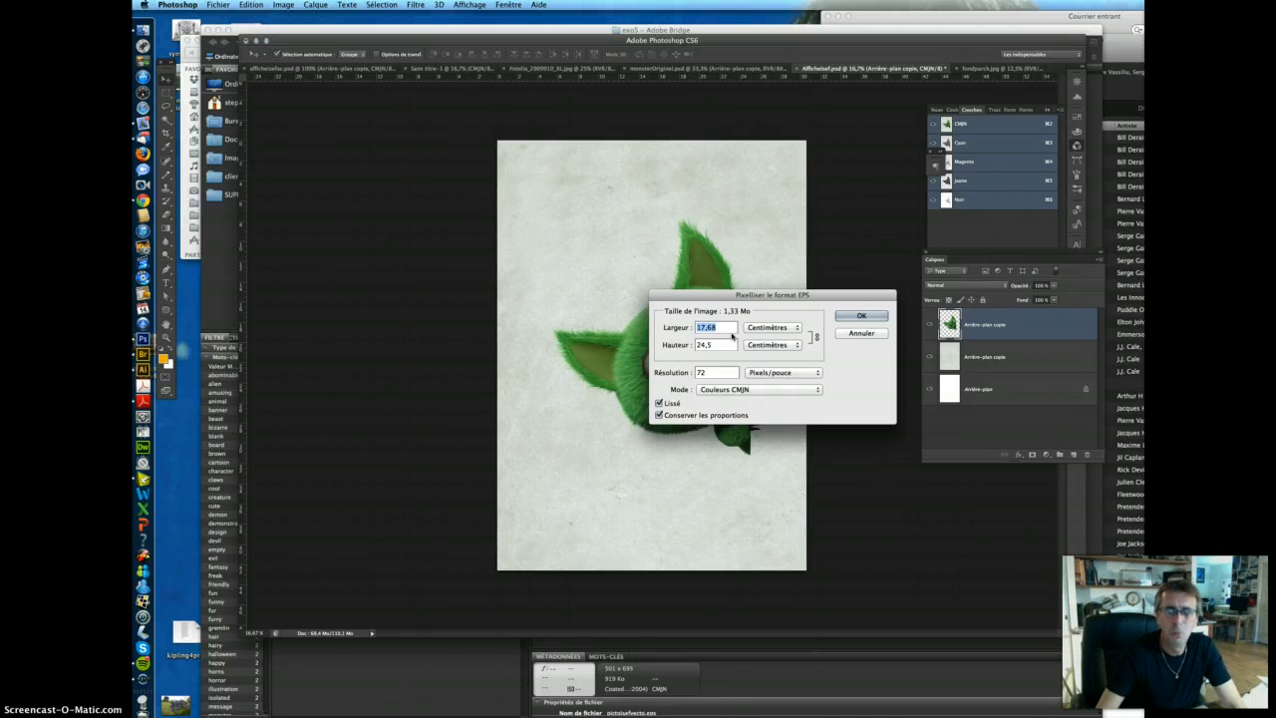
key("Tab")
key("Tab")
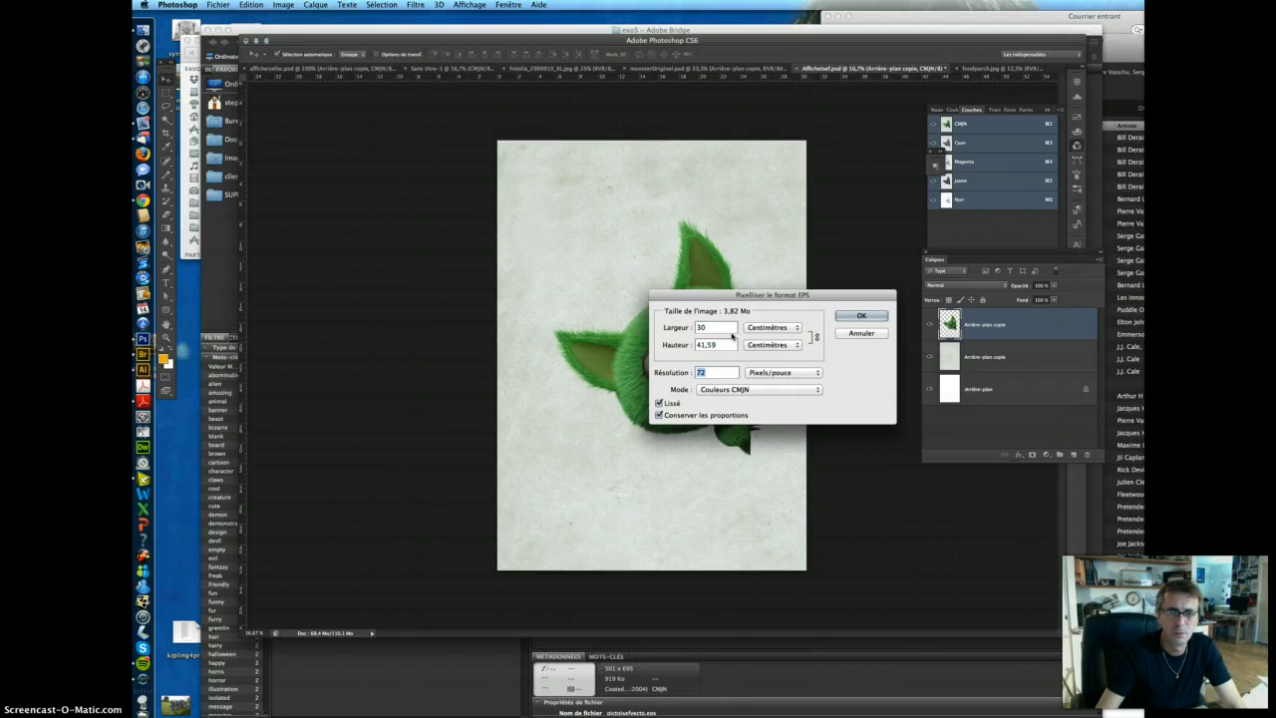
type("300")
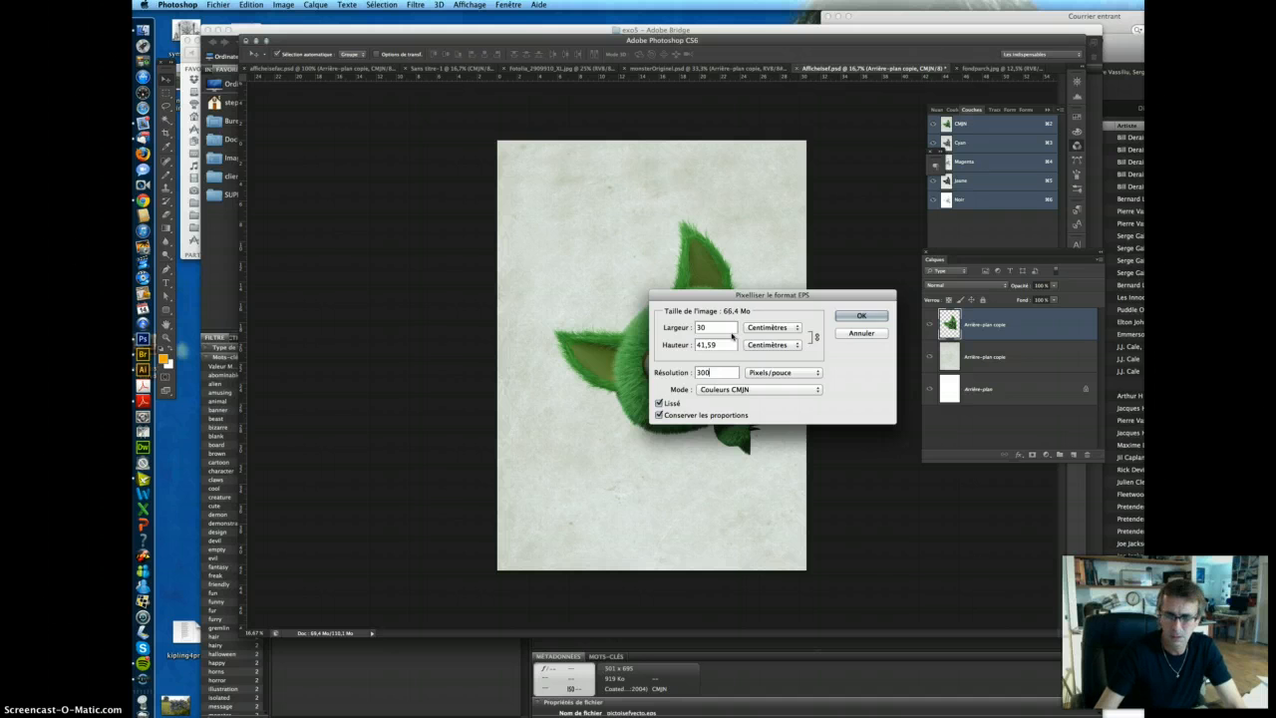
key("Return")
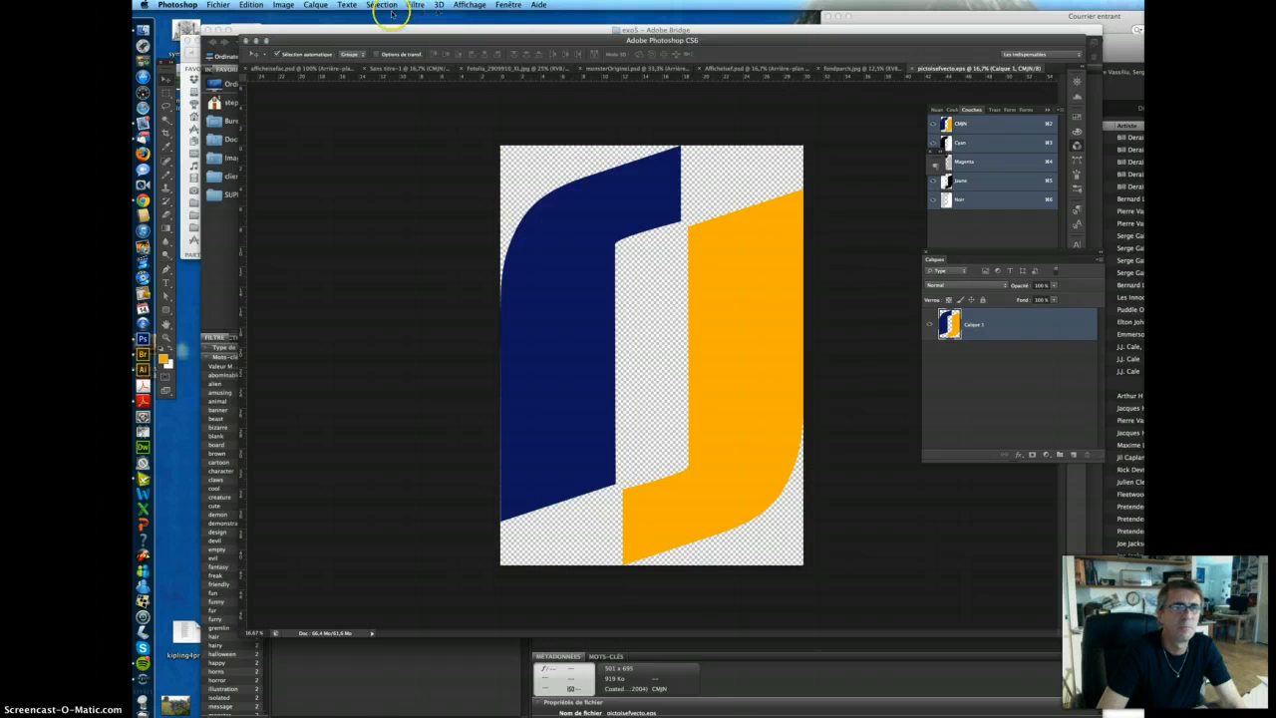
Step: Duplicate the blue and yellow logo layer from pictoisefvecto.eps into AfficheIsef.psd and bring that poster document to the front
left_click(315, 5)
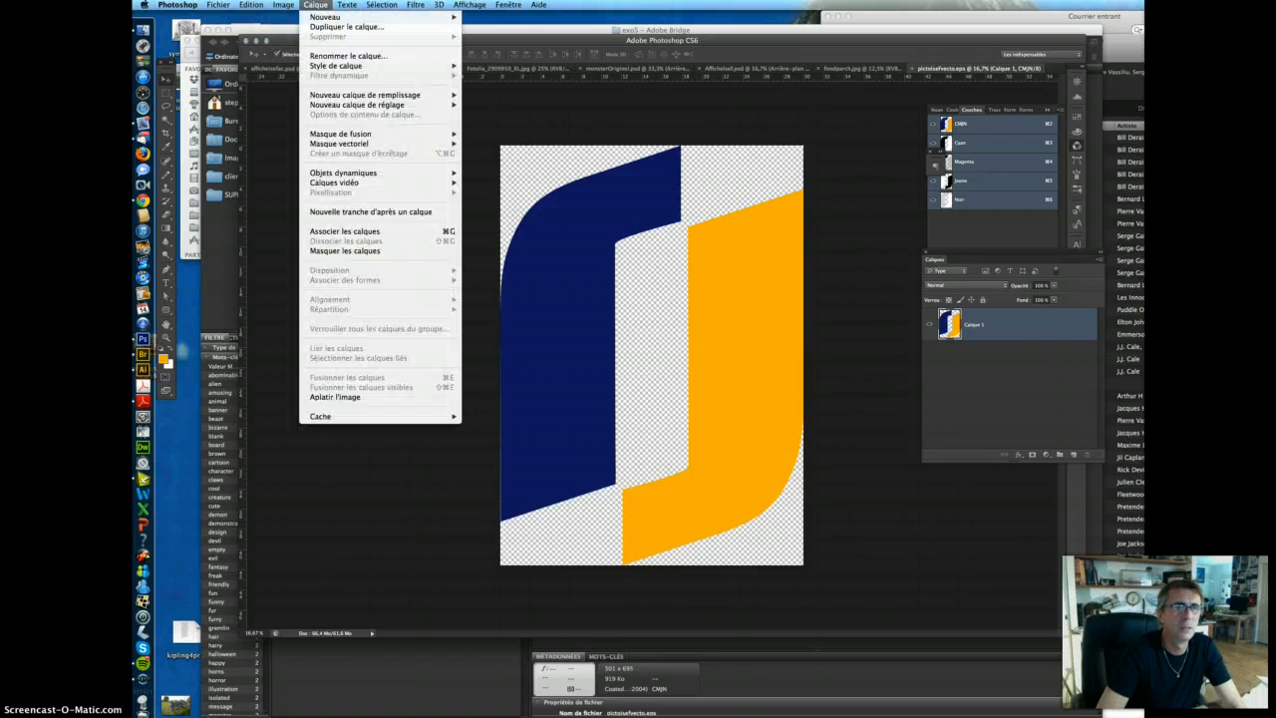
left_click(327, 28)
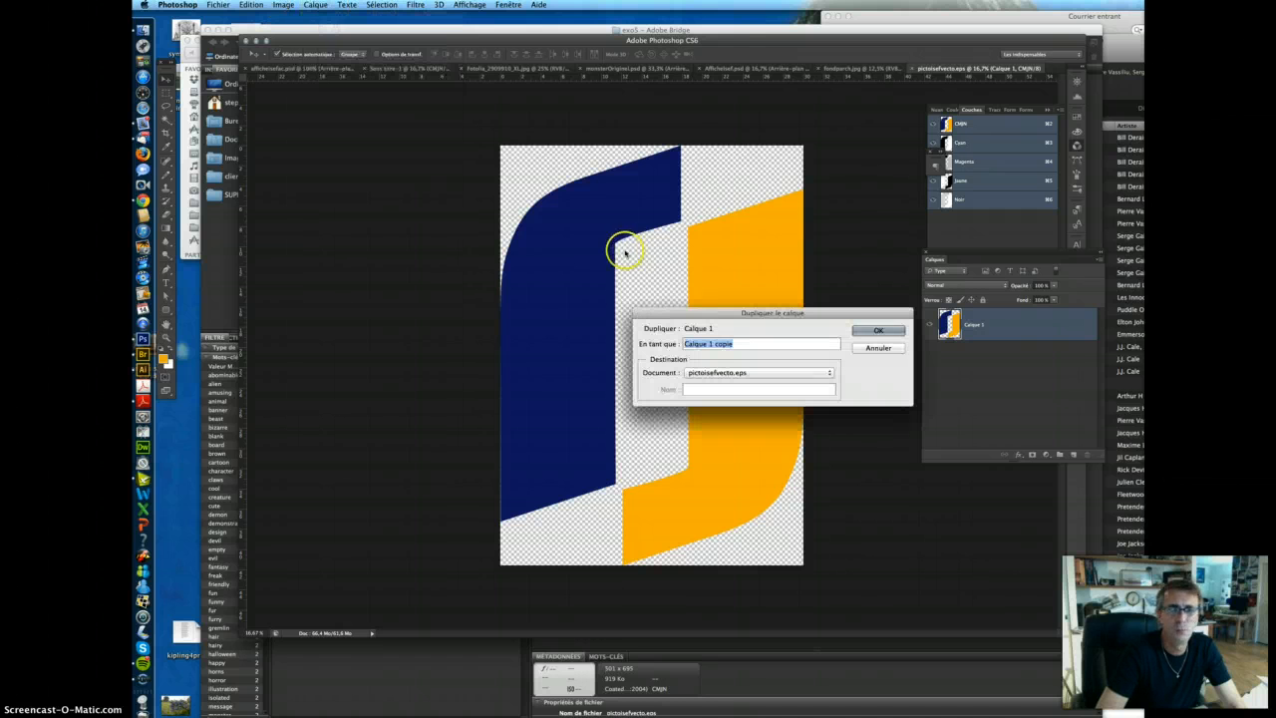
left_click(753, 373)
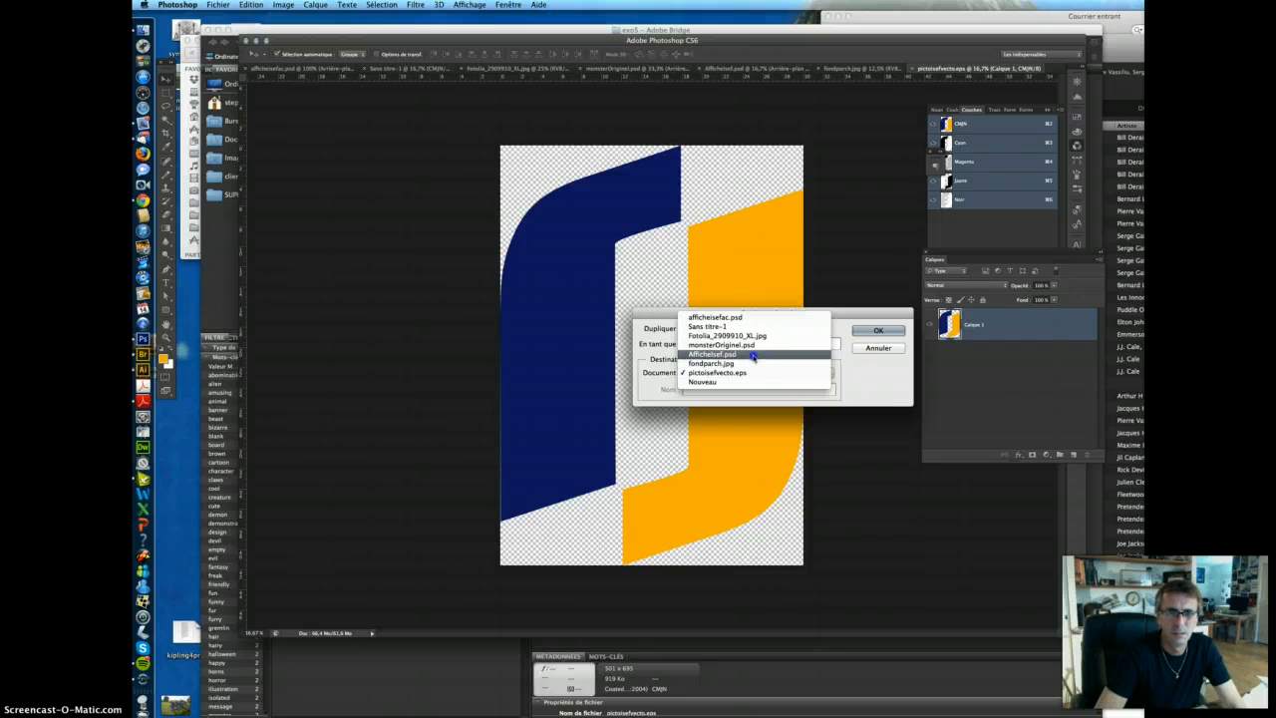
left_click(753, 355)
left_click(864, 329)
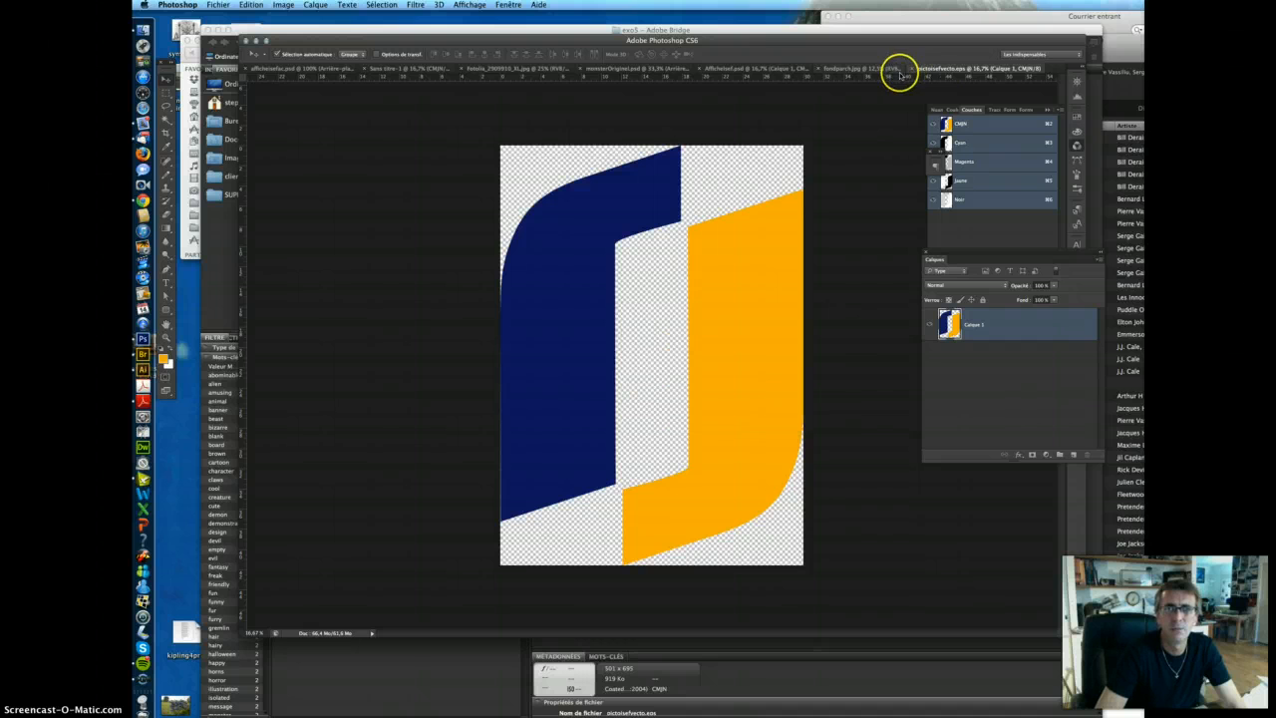
left_click(761, 70)
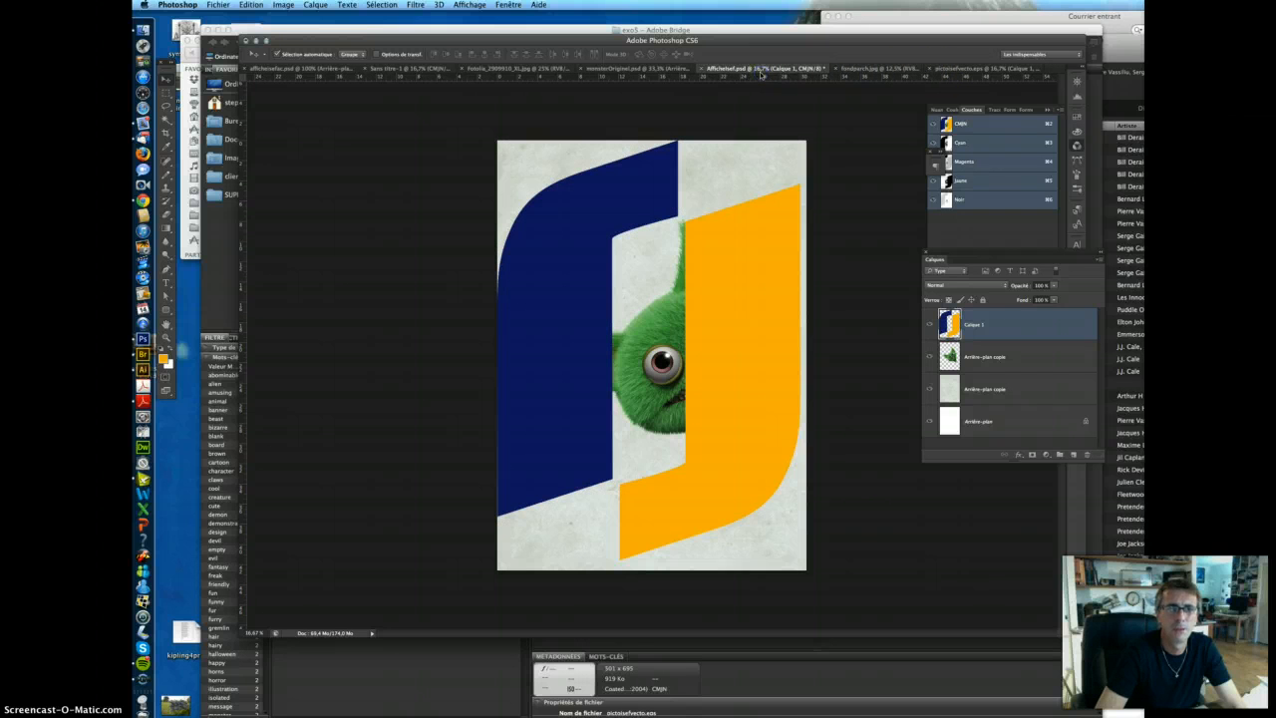
Step: Stack the logo layer beneath the monster layer, and reposition both with the monster shifted up-left and the logo centred on the poster
mouse_move(722, 267)
left_mouse_down()
mouse_move(746, 266)
mouse_move(712, 265)
mouse_move(722, 259)
mouse_move(721, 271)
left_mouse_up()
left_click_drag(997, 323, 1001, 367)
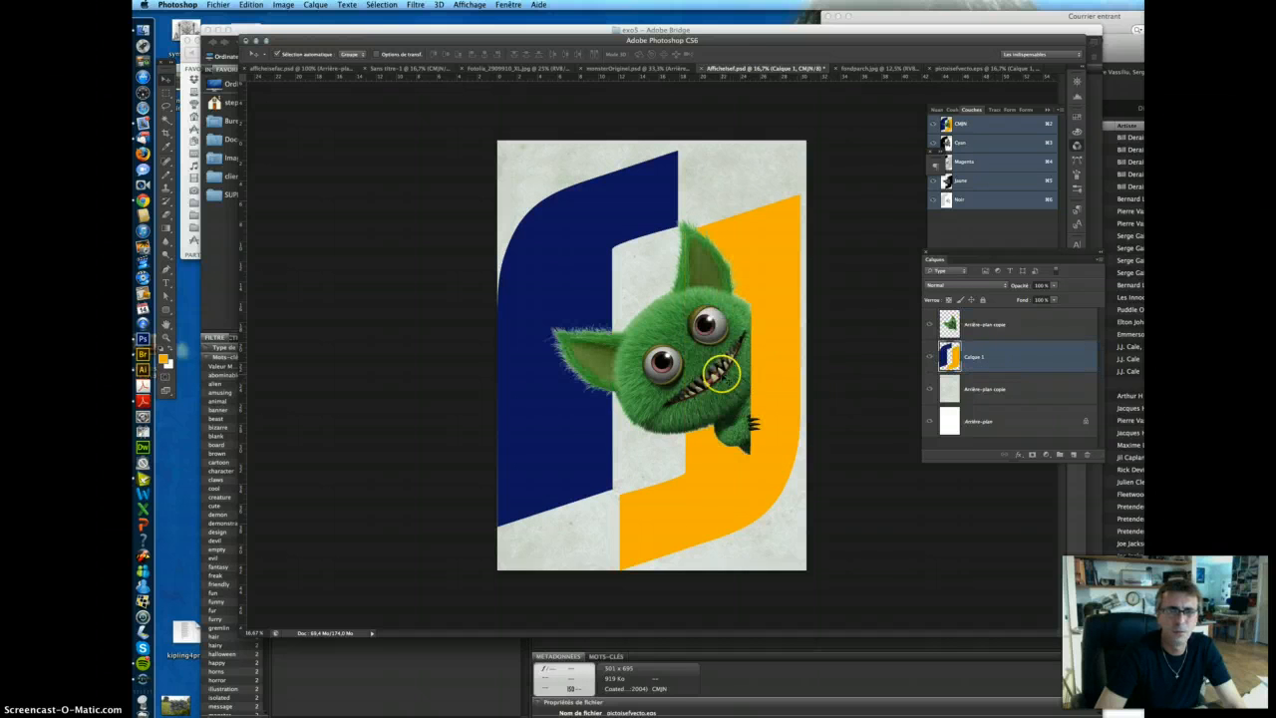
left_click_drag(698, 375, 679, 354)
left_click(679, 354)
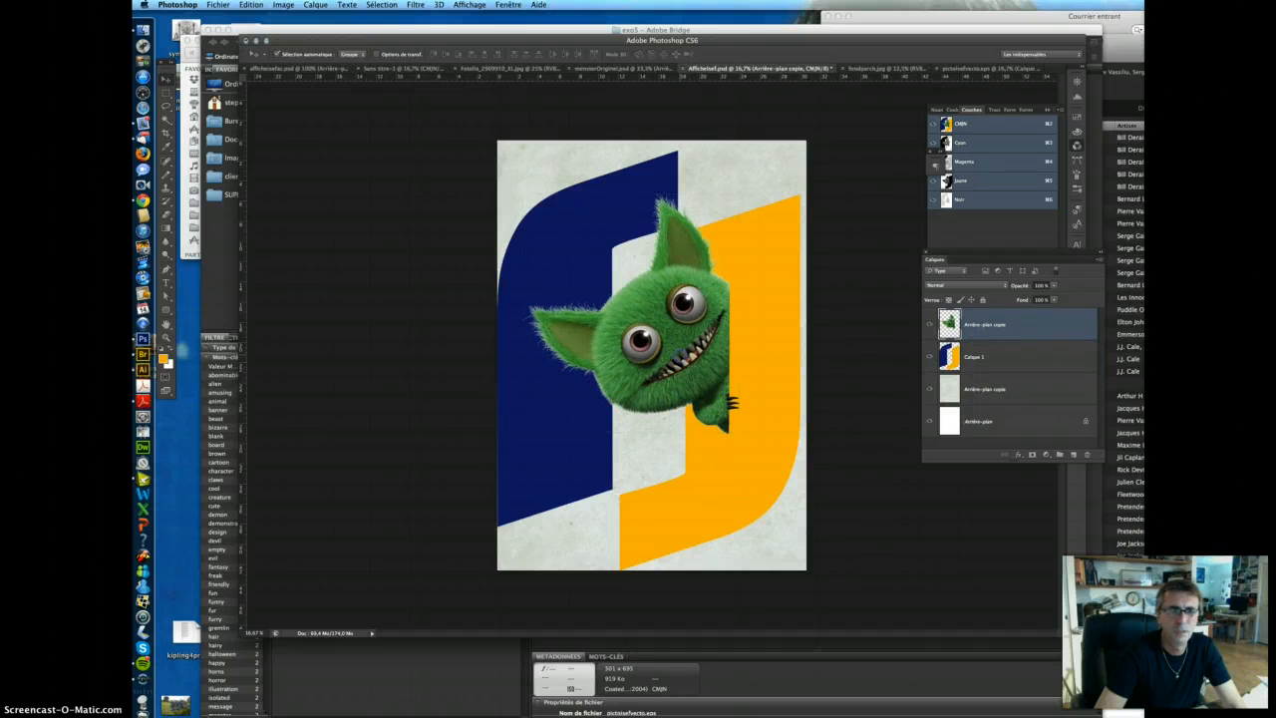
left_click_drag(764, 329, 764, 325)
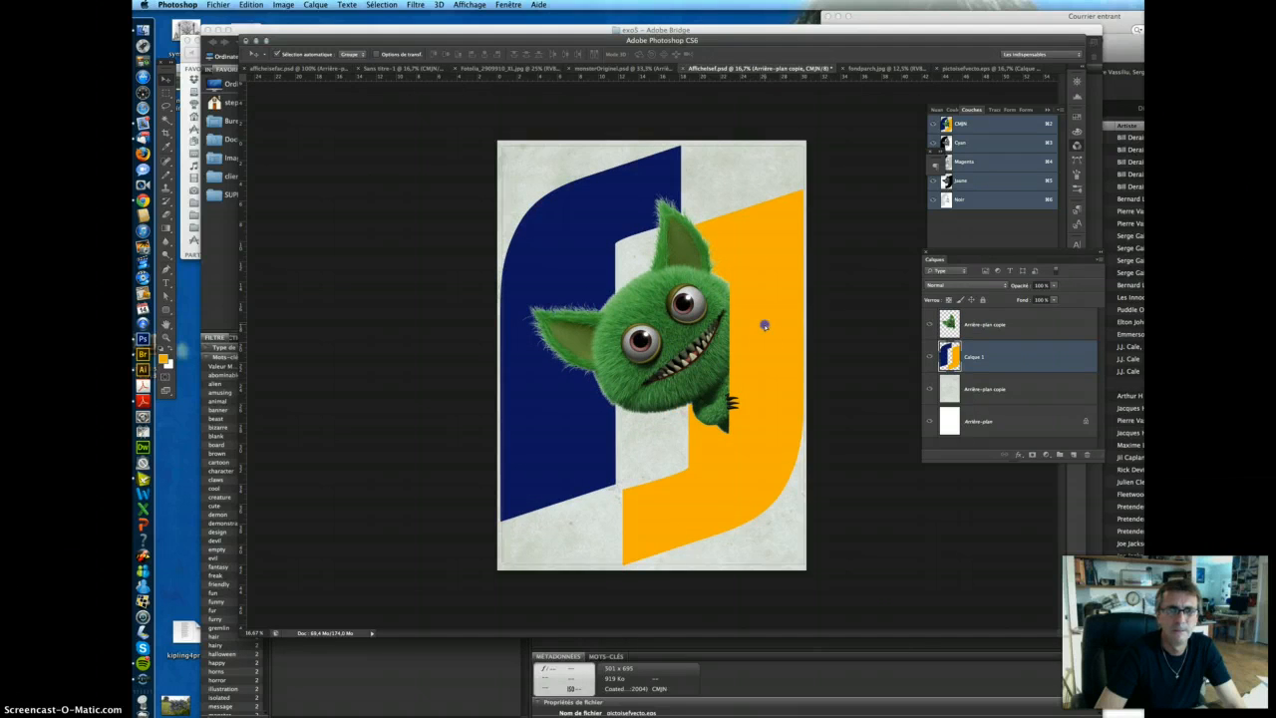
Step: Scale the logo to about 73 % around its centre and place it slightly above the poster's middle, with the monster layer hidden
left_click(250, 5)
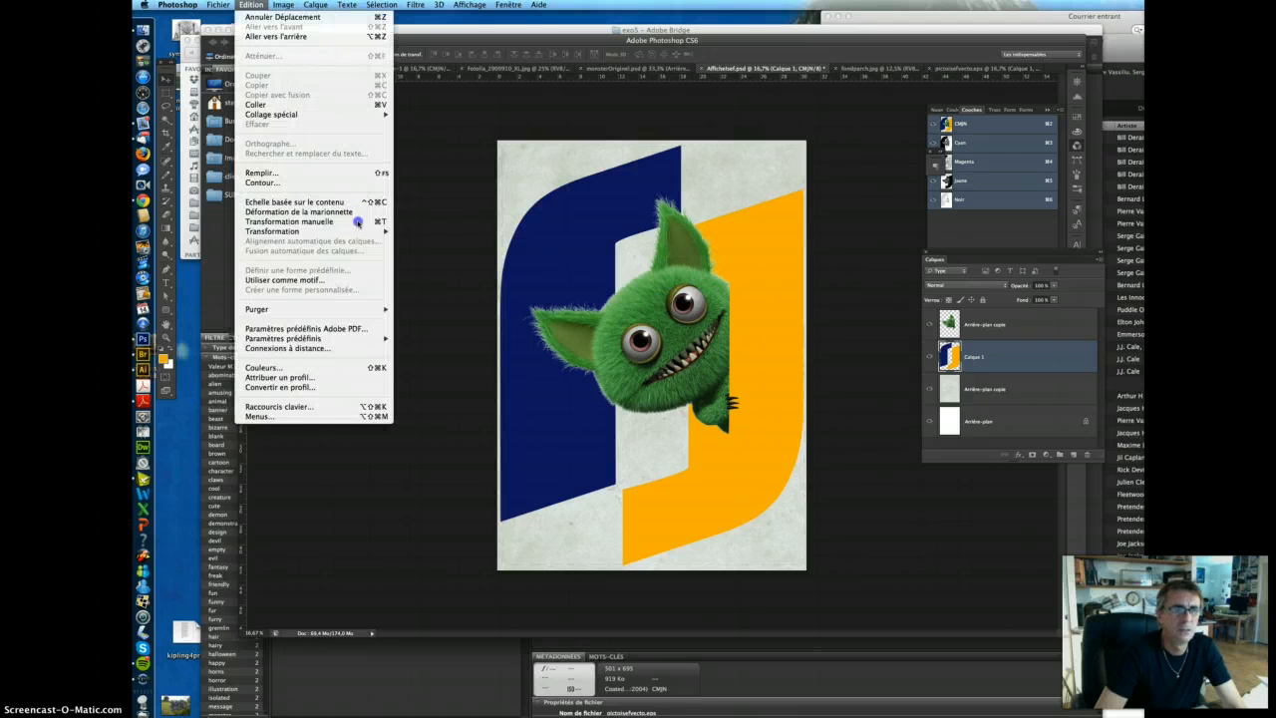
mouse_move(349, 231)
left_click(447, 249)
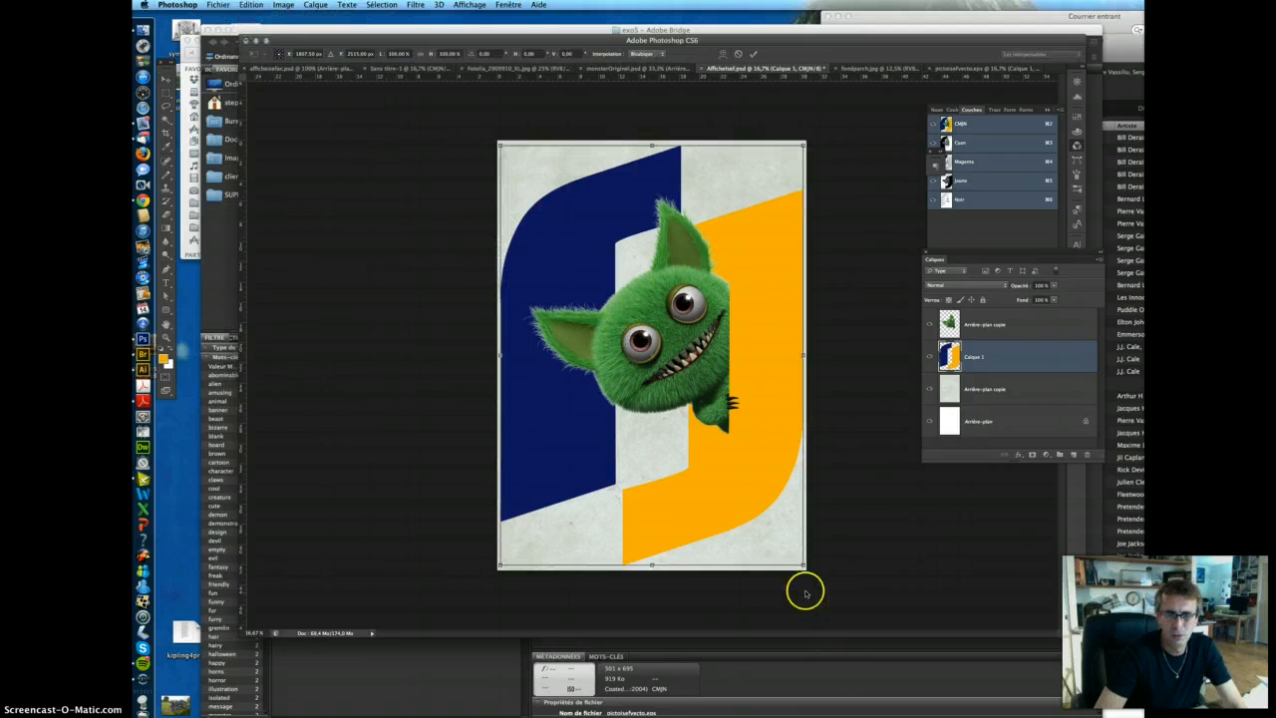
left_click_drag(803, 565, 778, 502)
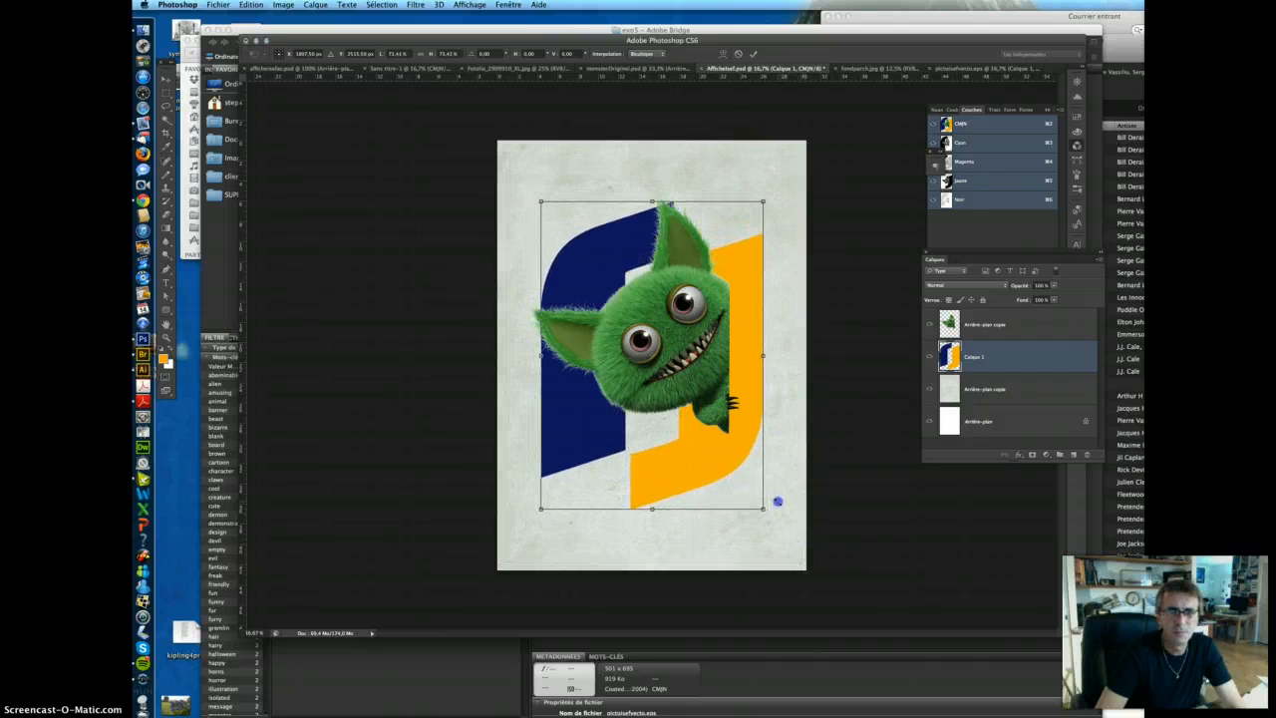
double_click(689, 467)
left_click_drag(689, 466, 691, 435)
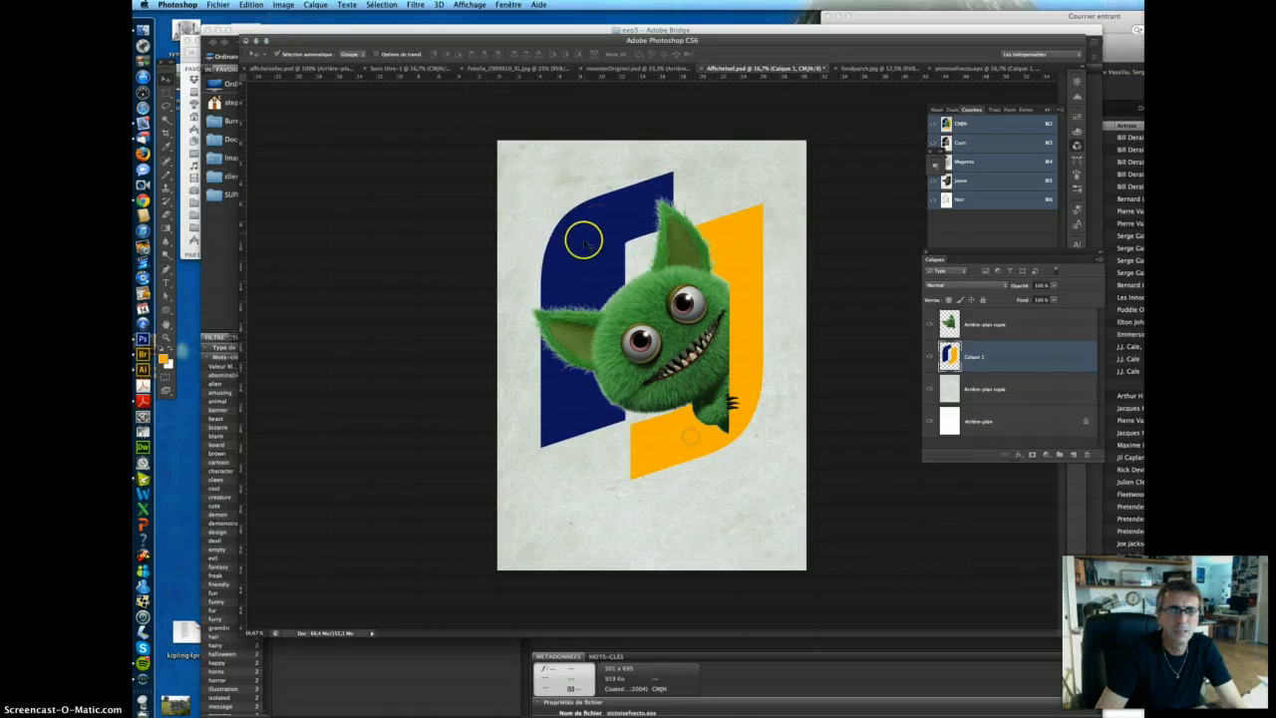
left_click(930, 327)
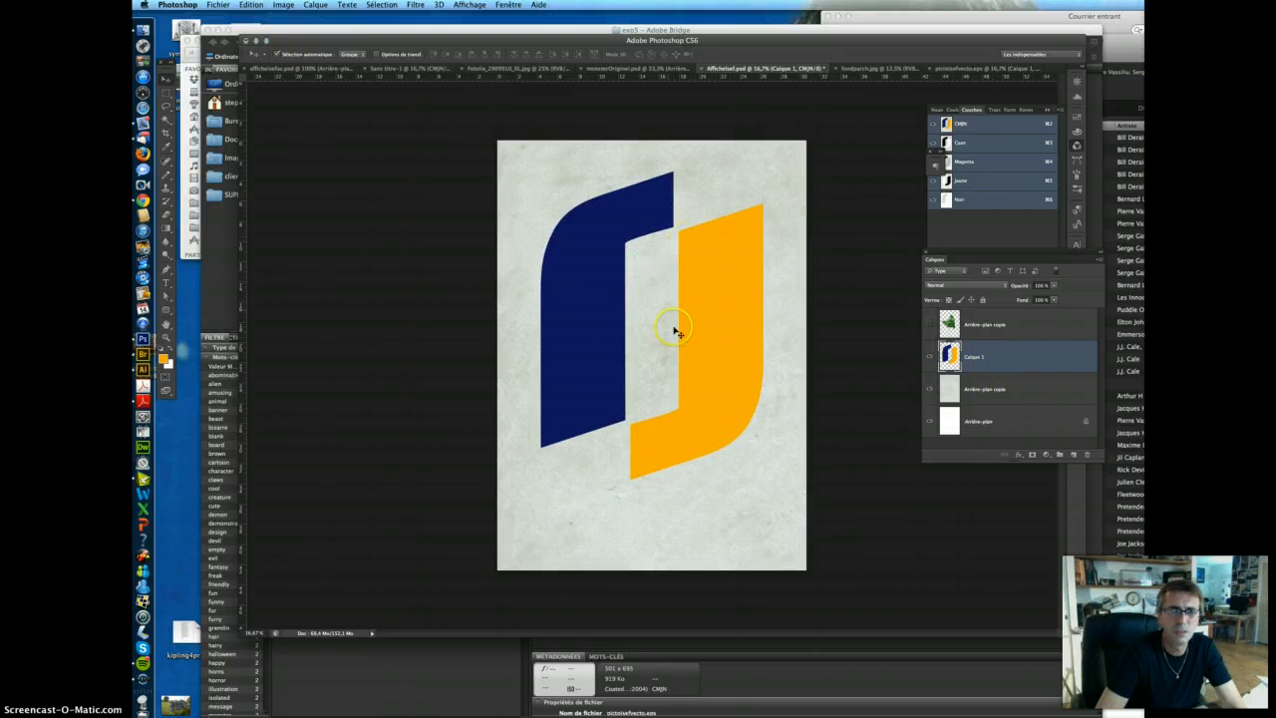
left_click_drag(689, 425, 687, 437)
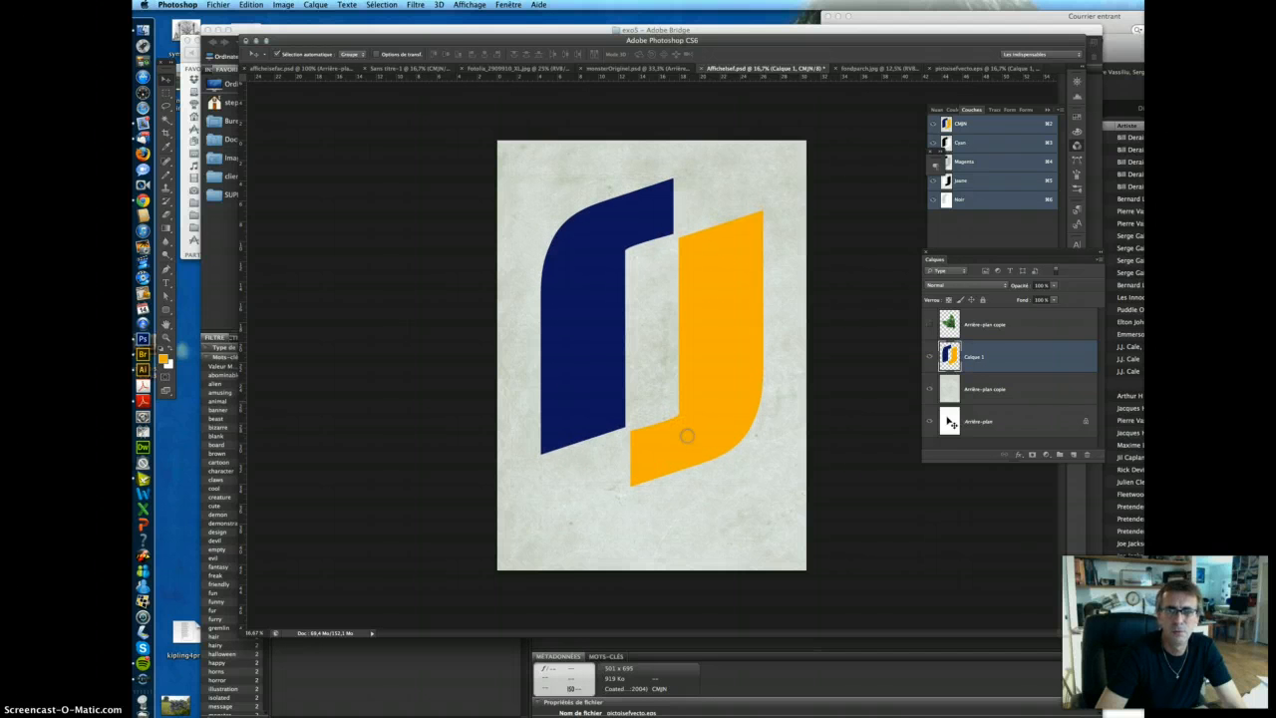
Step: Duplicate the logo layer within AfficheIsef.psd and delete the yellow half from the copy using a freehand lasso selection
left_click(315, 5)
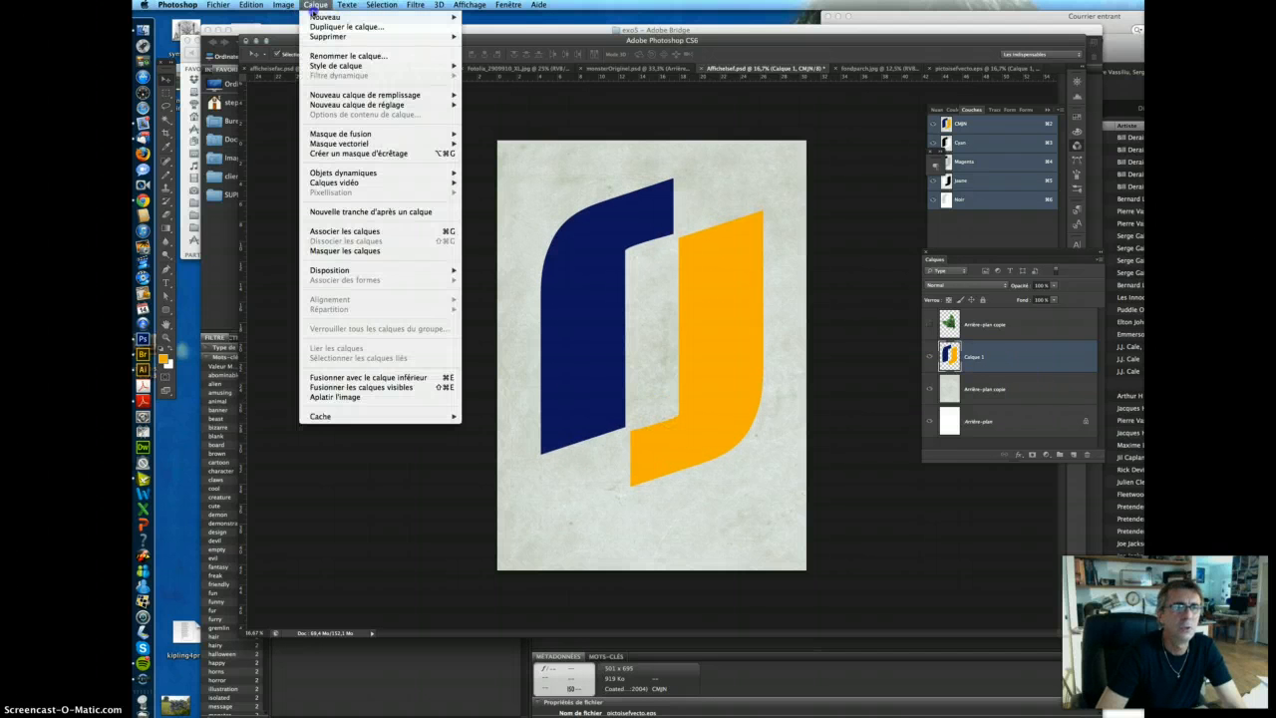
left_click(317, 26)
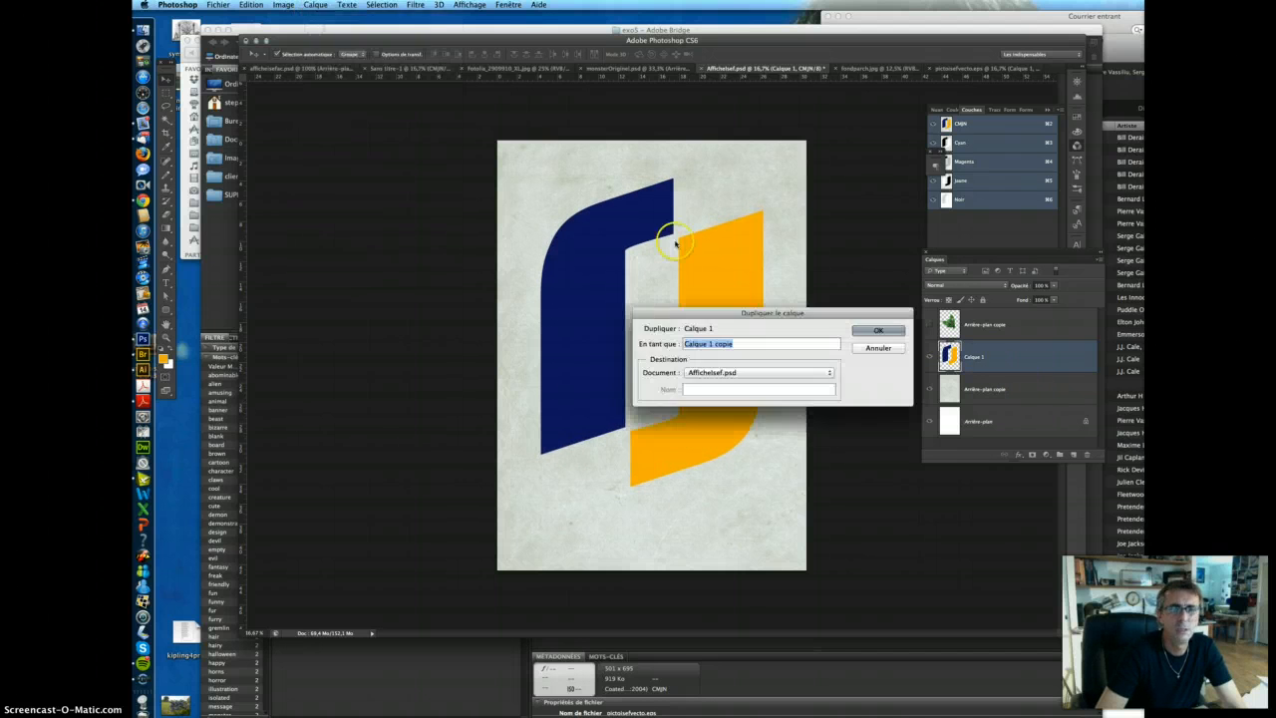
left_click(866, 328)
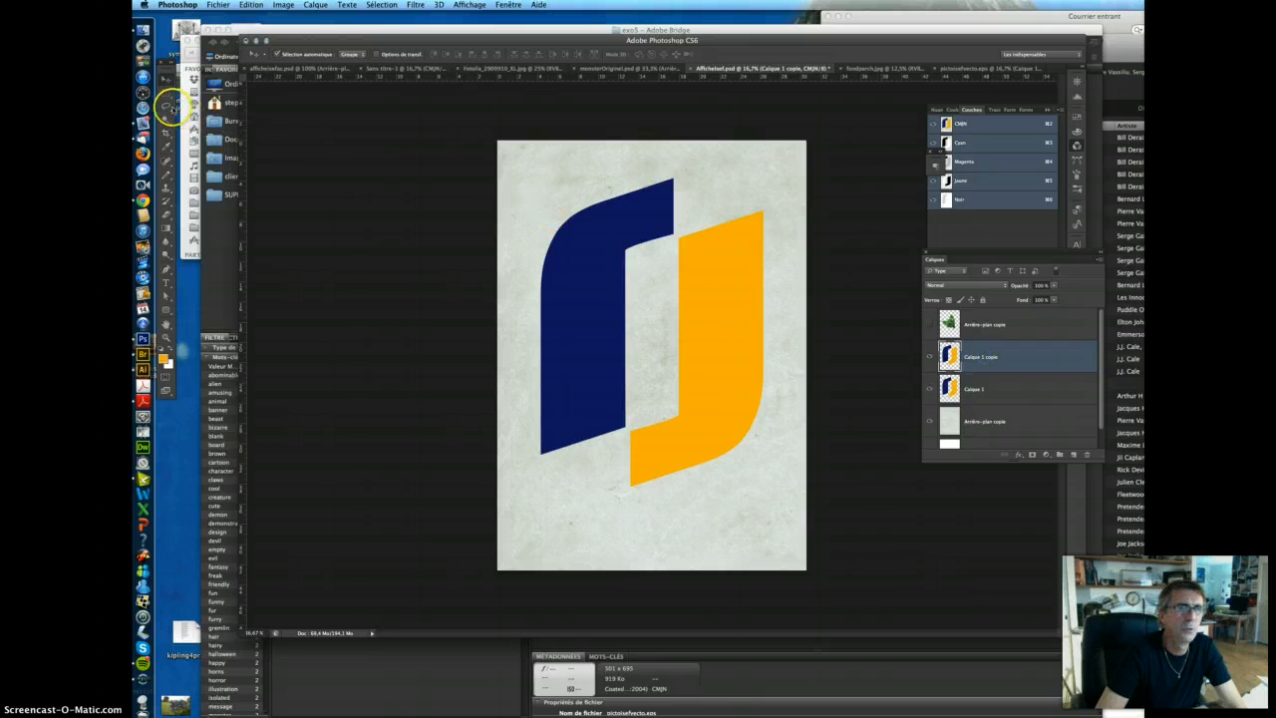
left_click(197, 141)
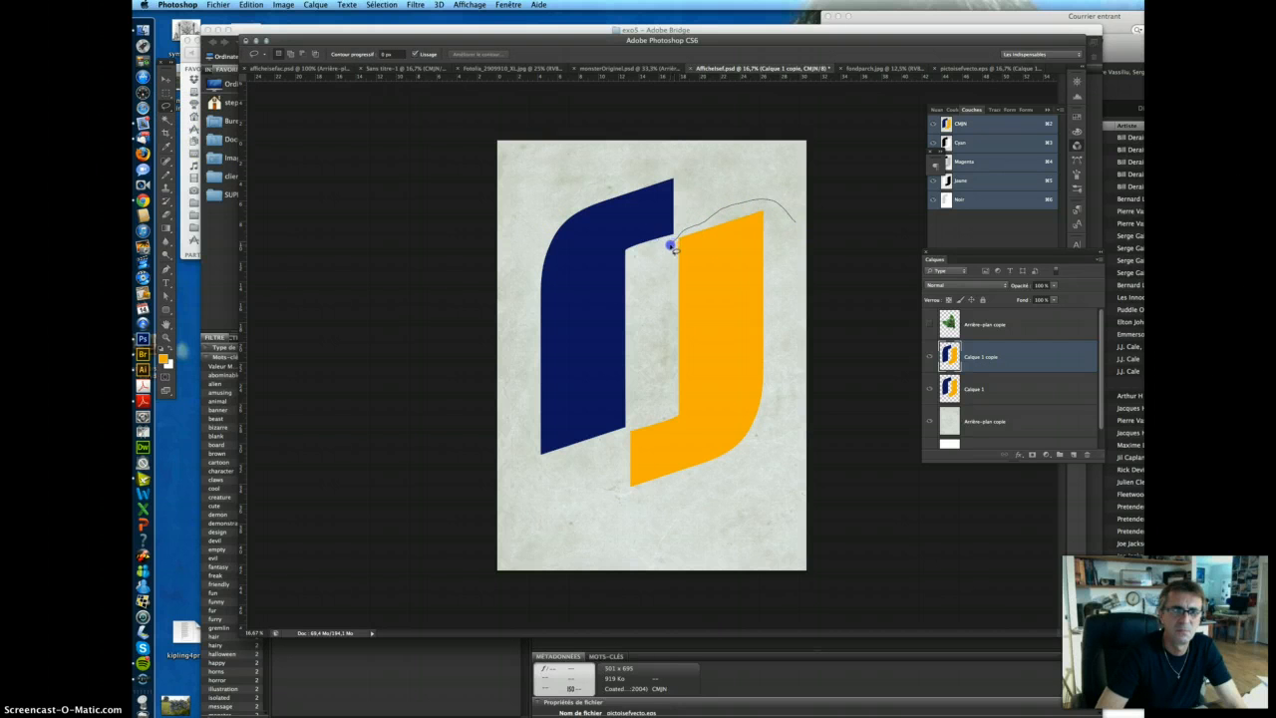
mouse_move(671, 246)
left_mouse_down()
mouse_move(667, 319)
mouse_move(636, 398)
left_mouse_up()
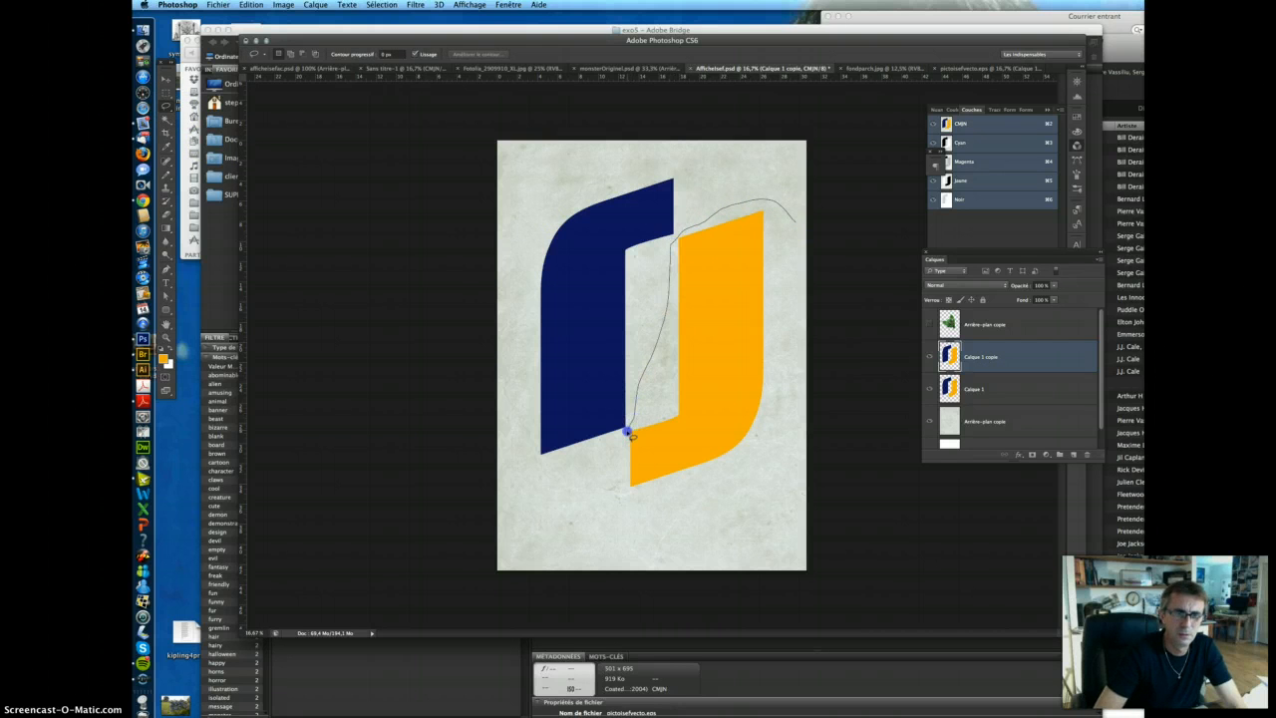
mouse_move(690, 500)
left_mouse_down()
mouse_move(722, 478)
mouse_move(803, 319)
mouse_move(782, 197)
left_mouse_up()
key("Delete")
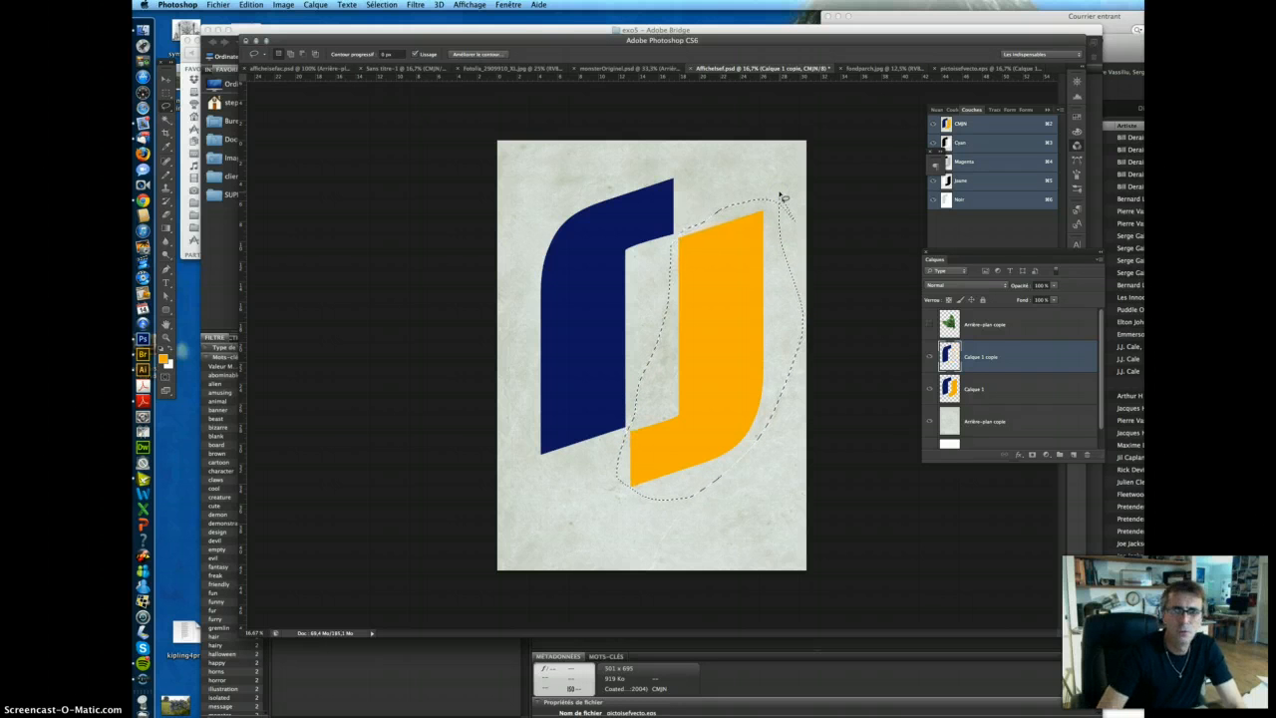
Step: Delete the blue half from the original logo layer using the inverted lasso selection, deselect, and check each half's layer on its own
left_click(952, 368)
left_click(1002, 386)
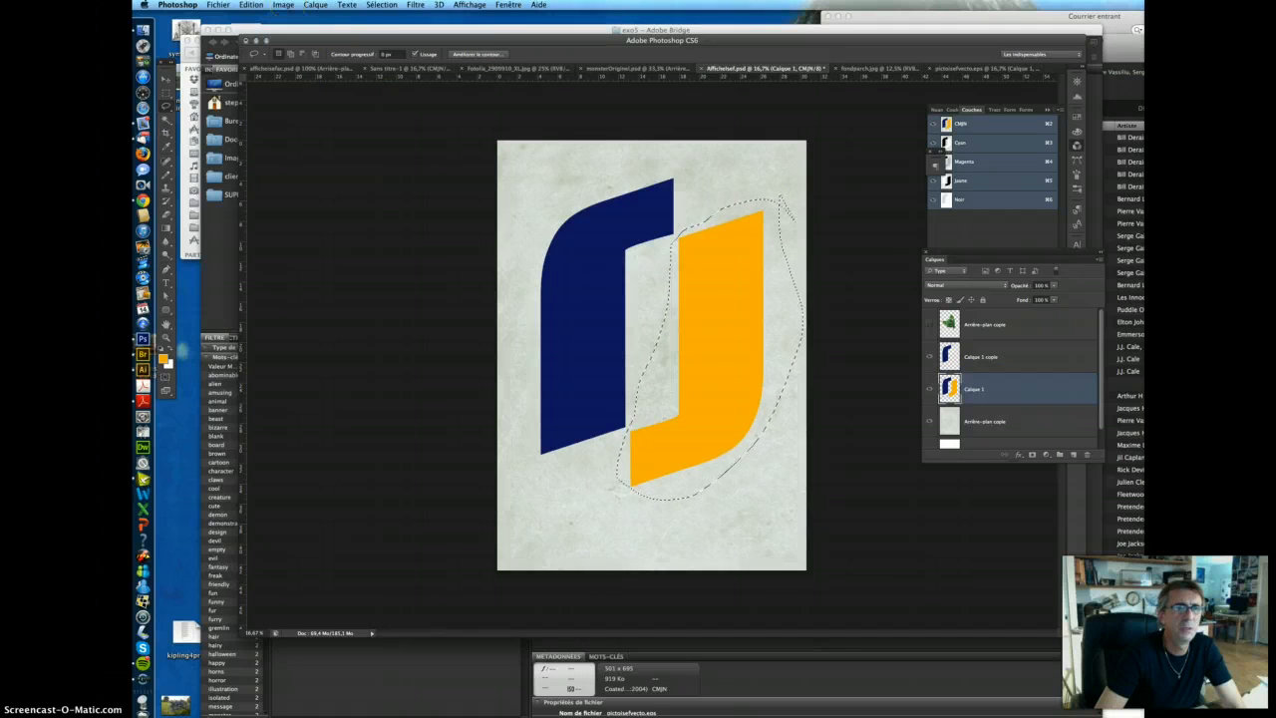
left_click(383, 5)
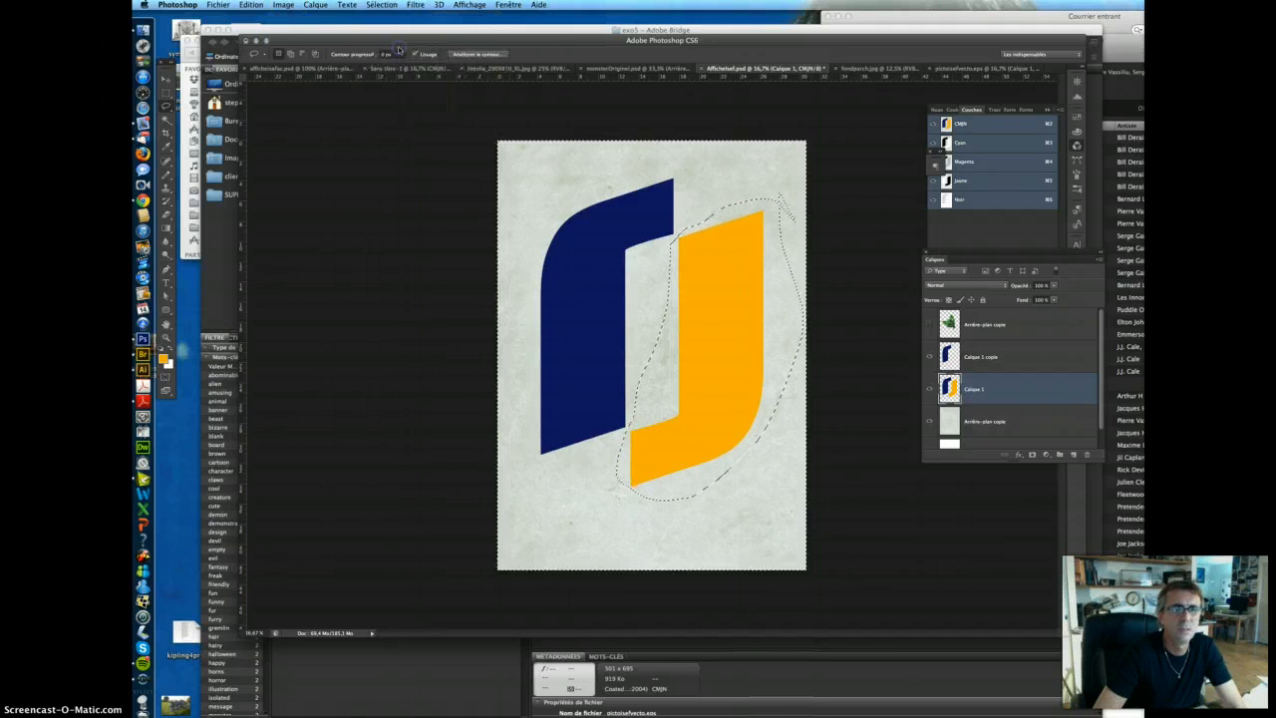
left_click(397, 46)
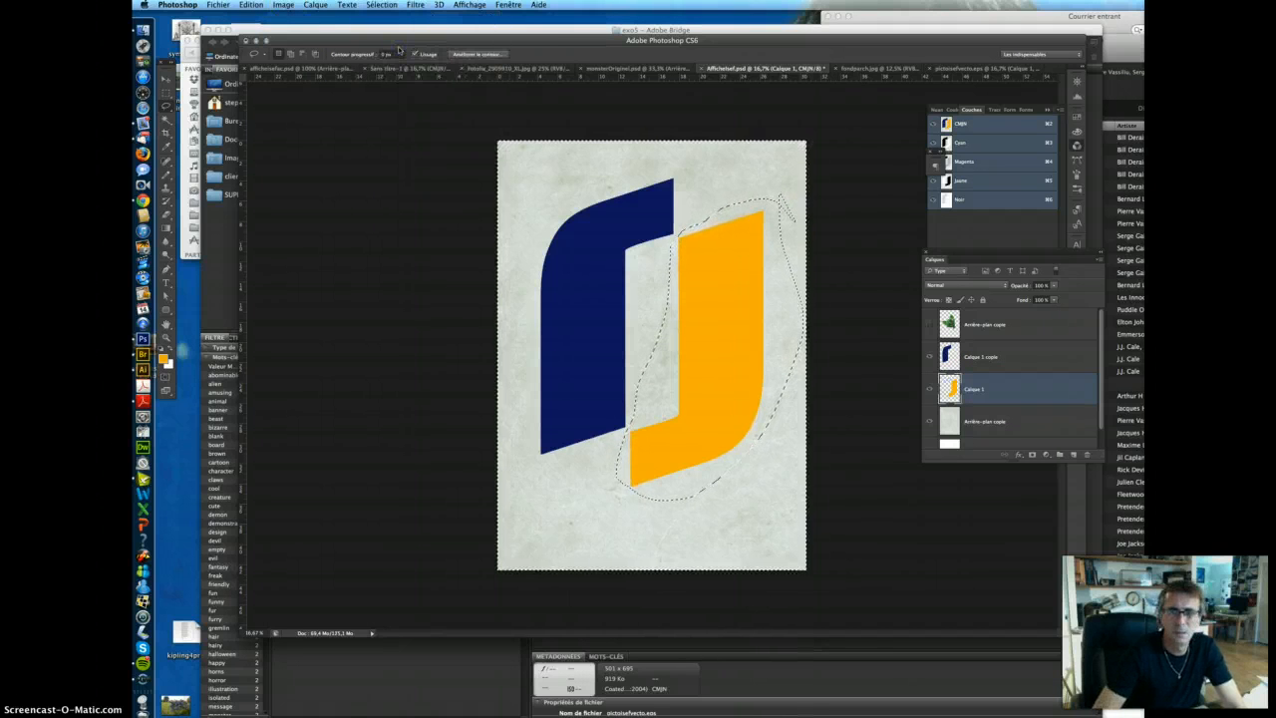
left_click(166, 92)
left_click(390, 165)
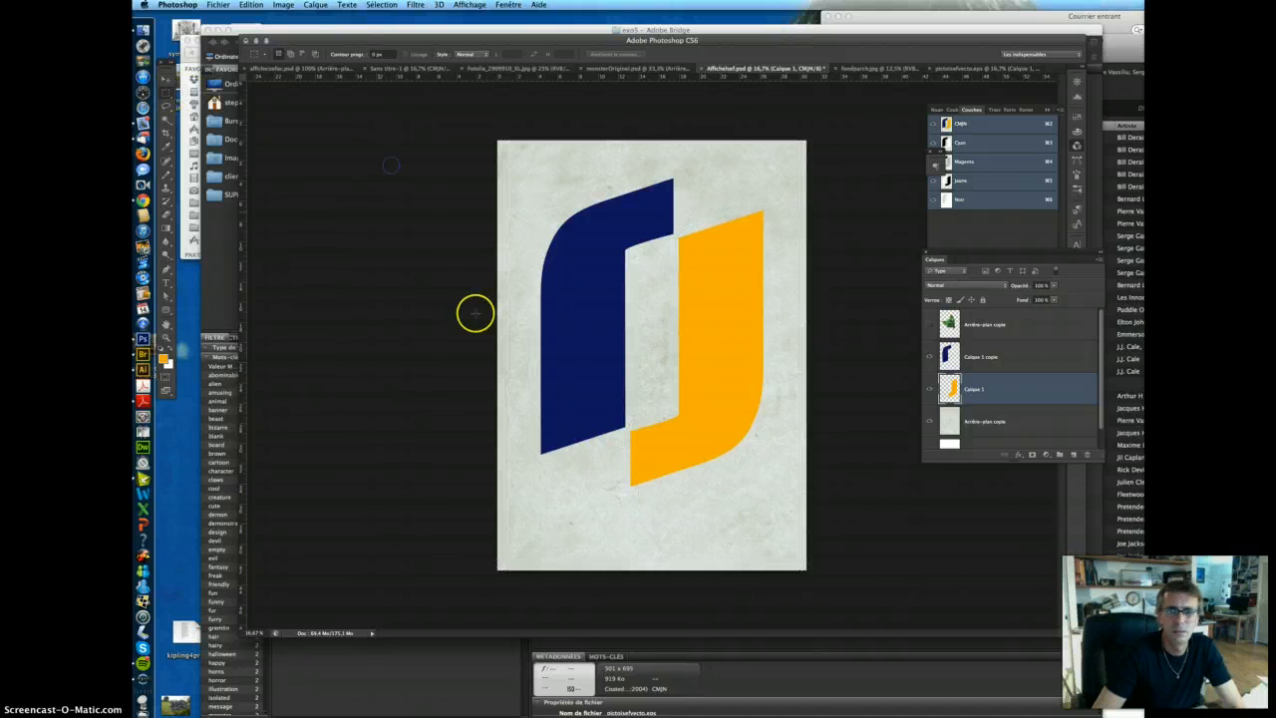
left_click(930, 389)
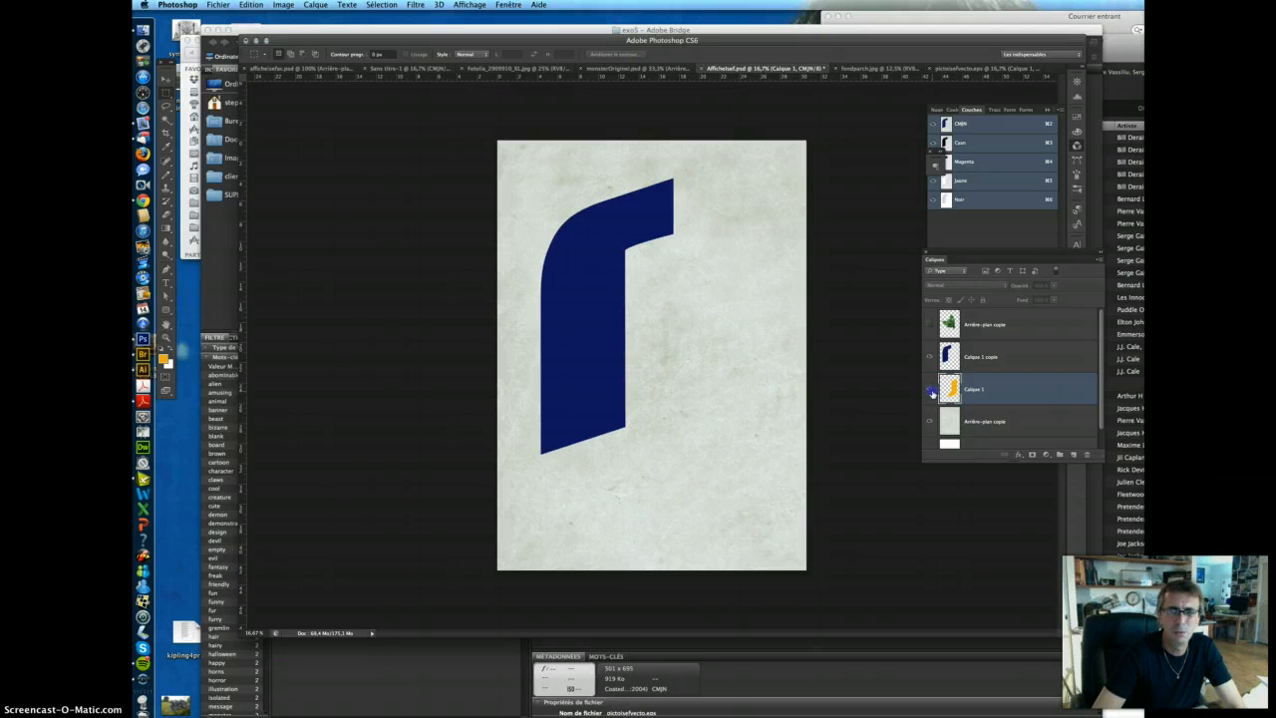
left_click(932, 391)
left_click(929, 356)
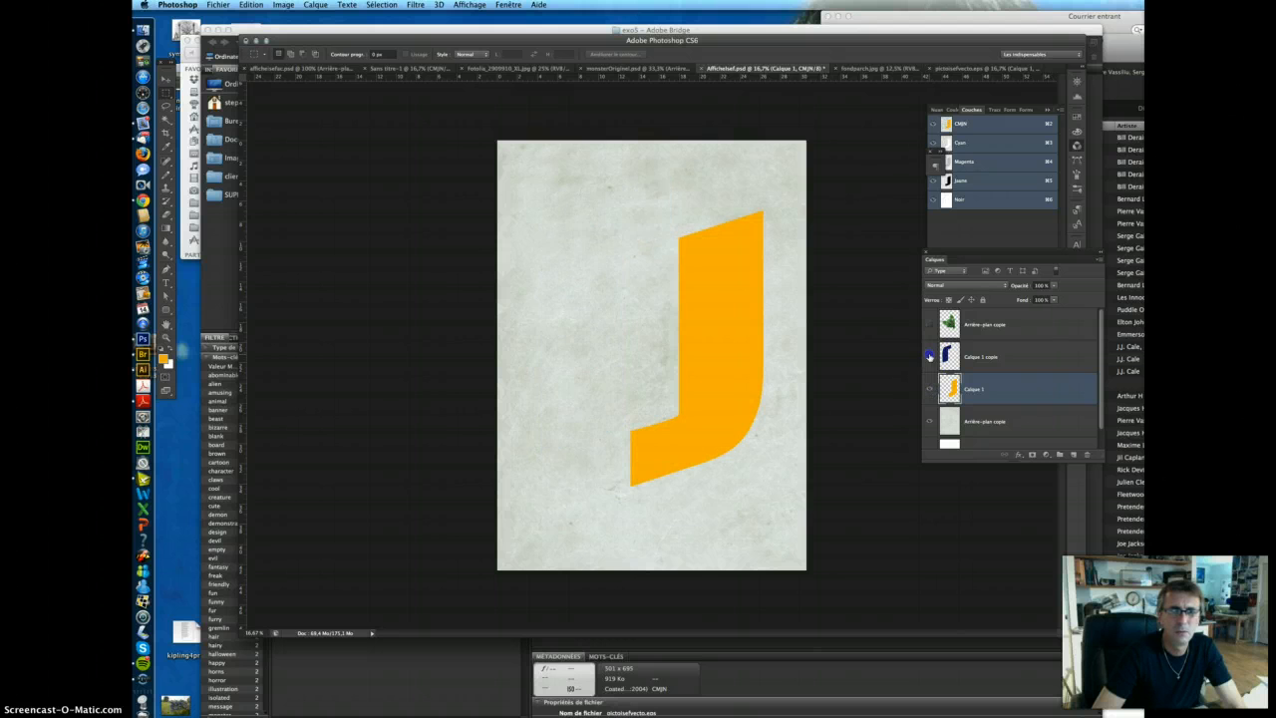
left_click(929, 356)
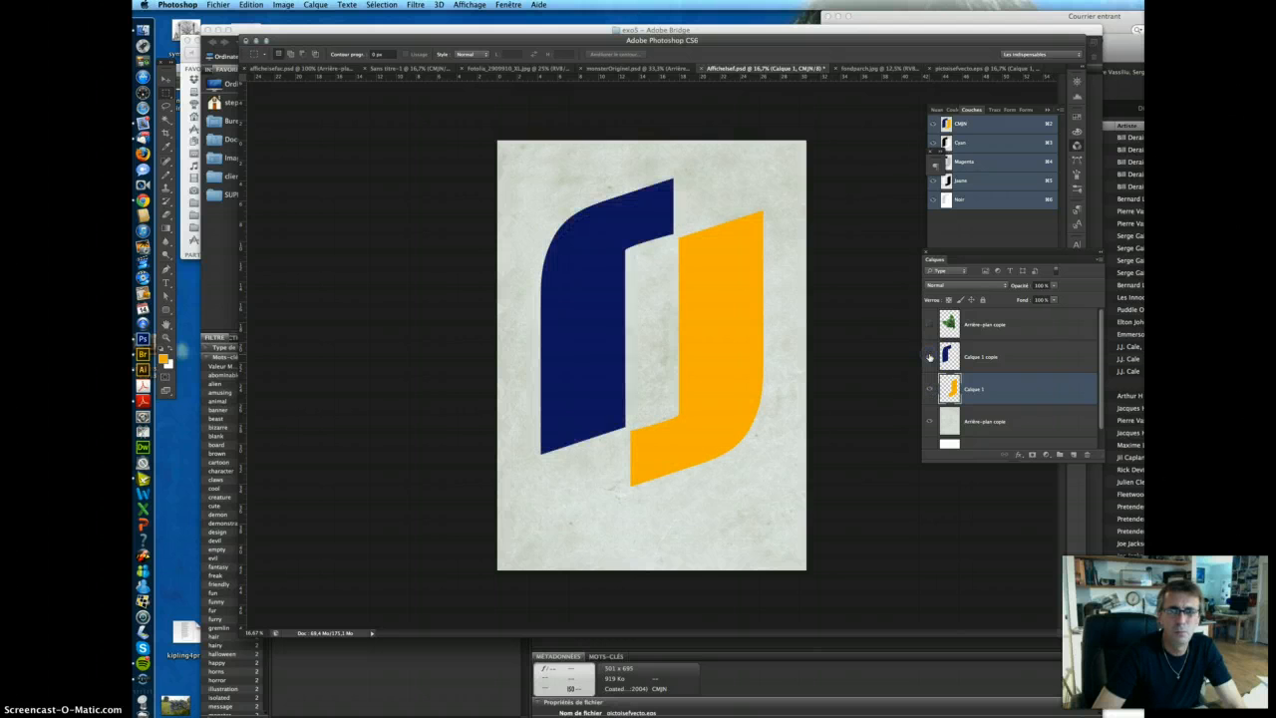
Step: Spread the logo halves apart by moving the blue one up and left and the yellow one down and right
left_click(167, 80)
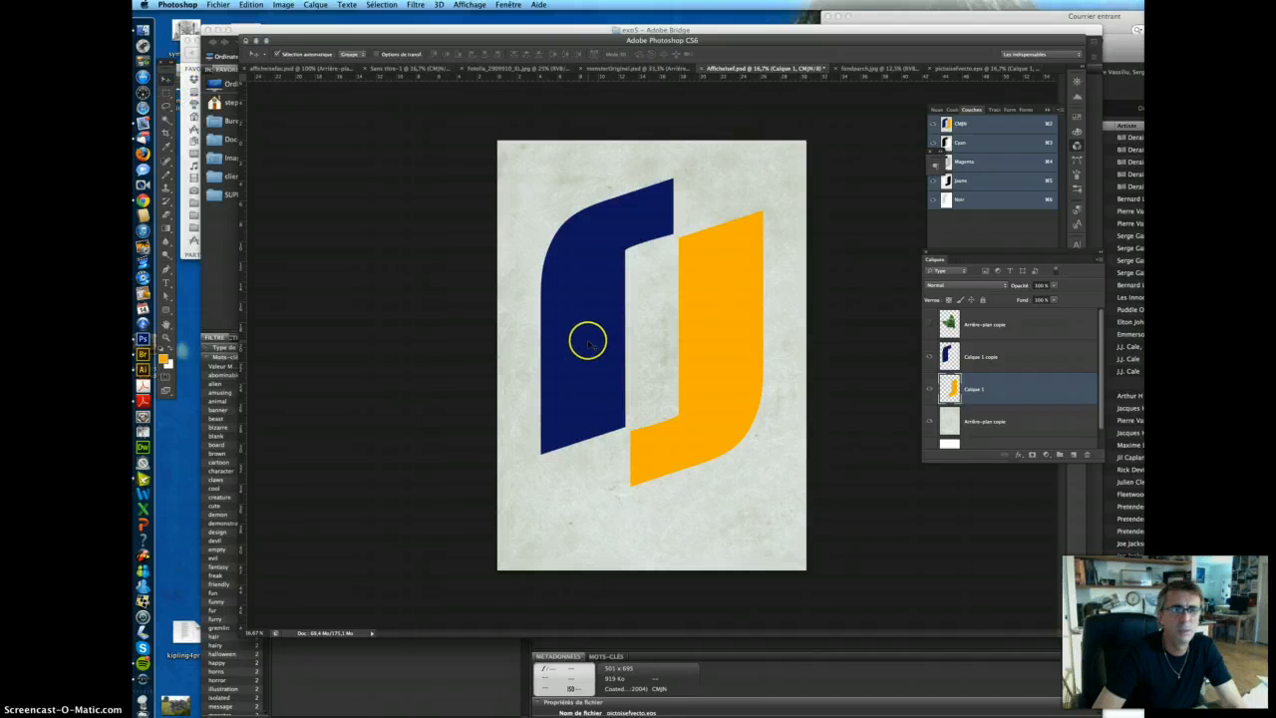
left_click_drag(587, 340, 575, 325)
left_click_drag(727, 370, 735, 402)
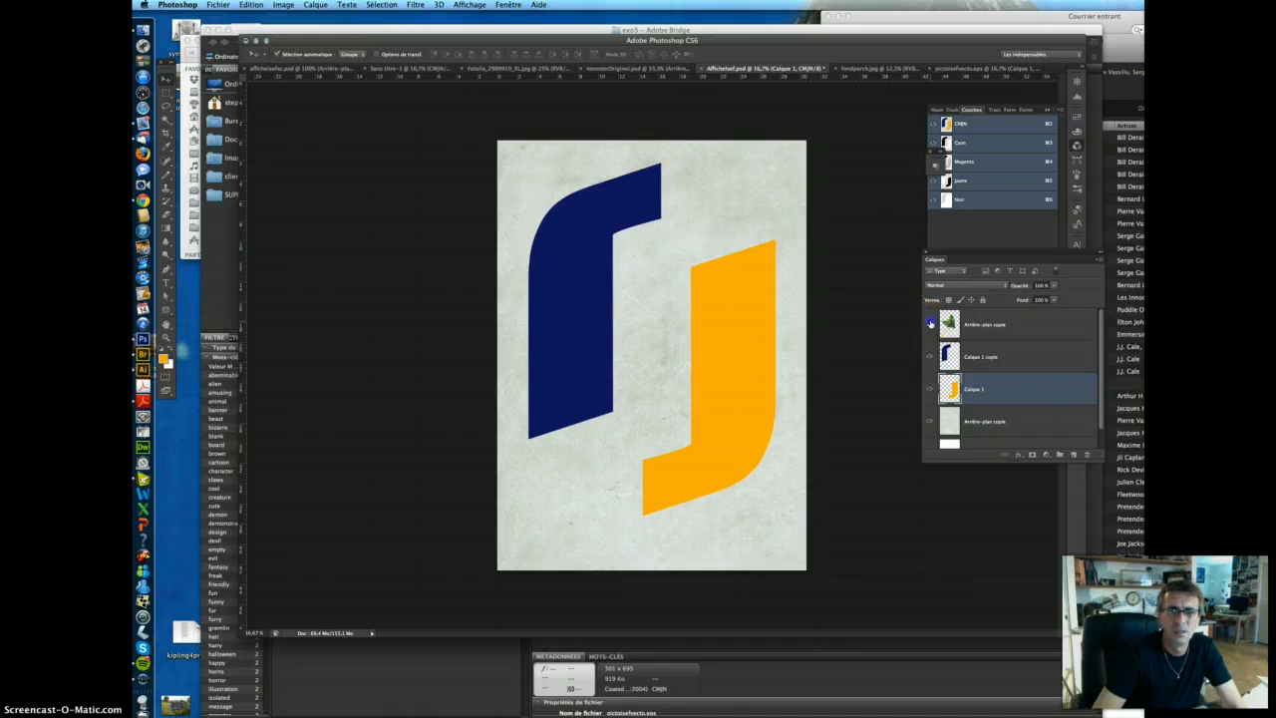
Step: Show the monster layer again and shift the yellow half right and slightly up to the monster's cut edge
left_click(929, 324)
mouse_move(674, 356)
left_mouse_down()
mouse_move(636, 336)
mouse_move(664, 344)
left_mouse_up()
left_click_drag(753, 350, 764, 349)
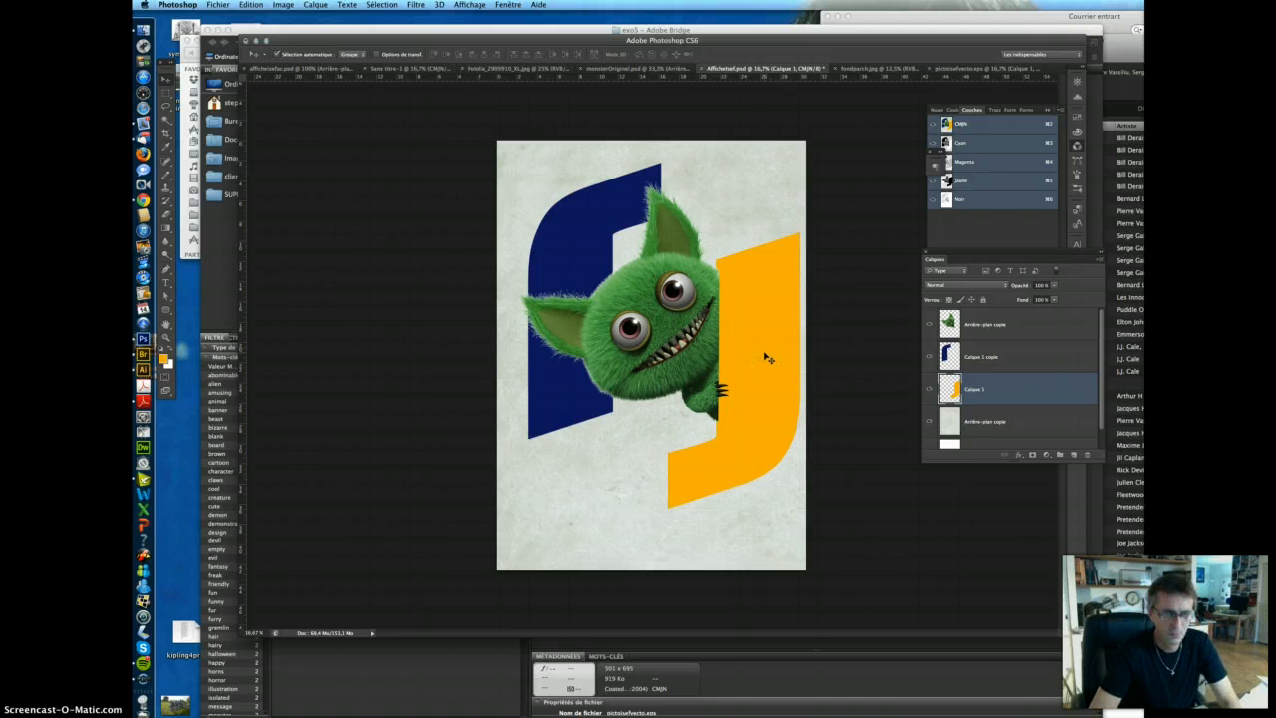
Step: Bring the yellow half's layer above the monster layer and nudge the half slightly right along the monster's cut edge
left_click(765, 355)
left_click(765, 352)
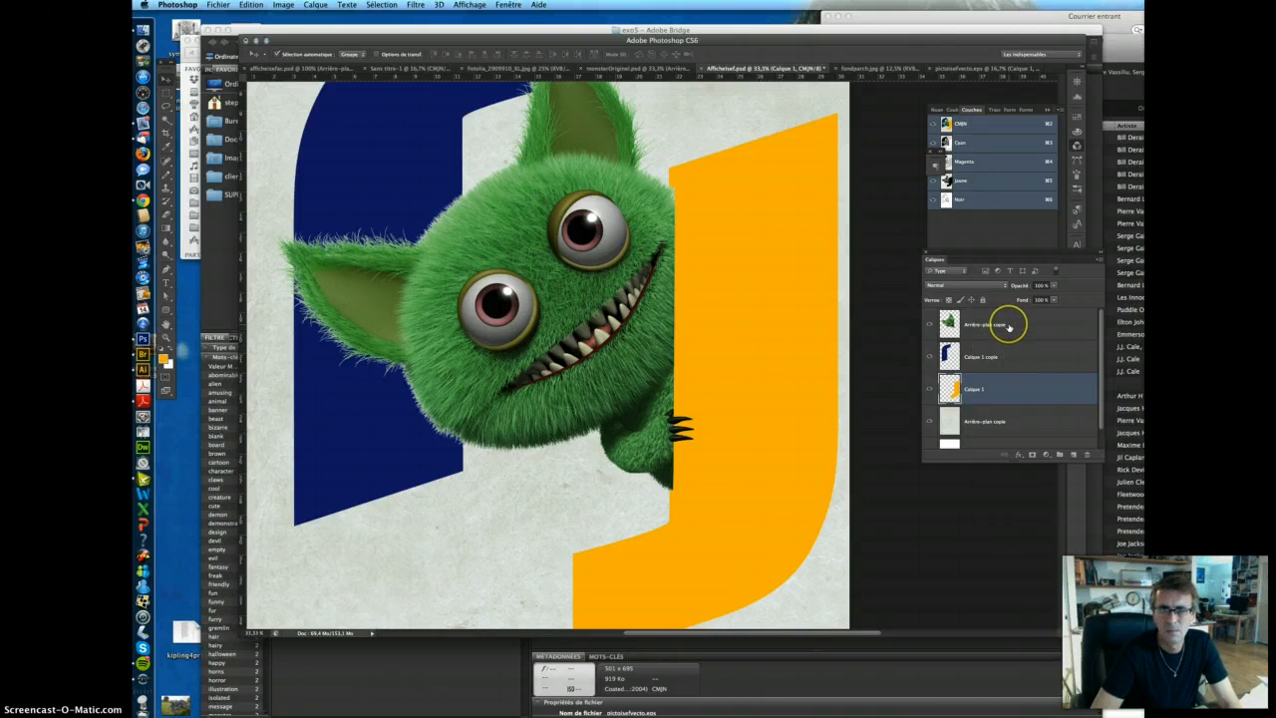
left_click_drag(998, 388, 1001, 315)
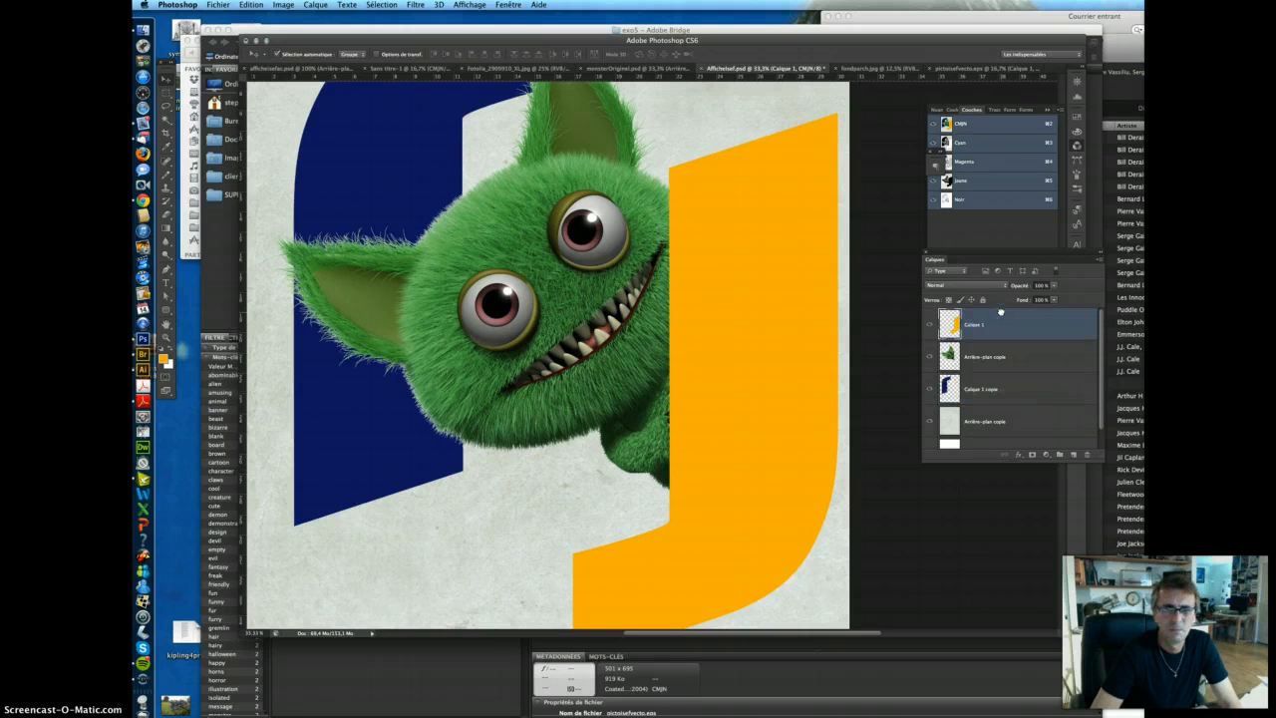
key("shift+Right")
key("shift+Right")
key("shift+Right")
key("shift+Right")
key("shift+Right")
key("shift+Right")
key("shift+Right")
left_click_drag(745, 357, 725, 354)
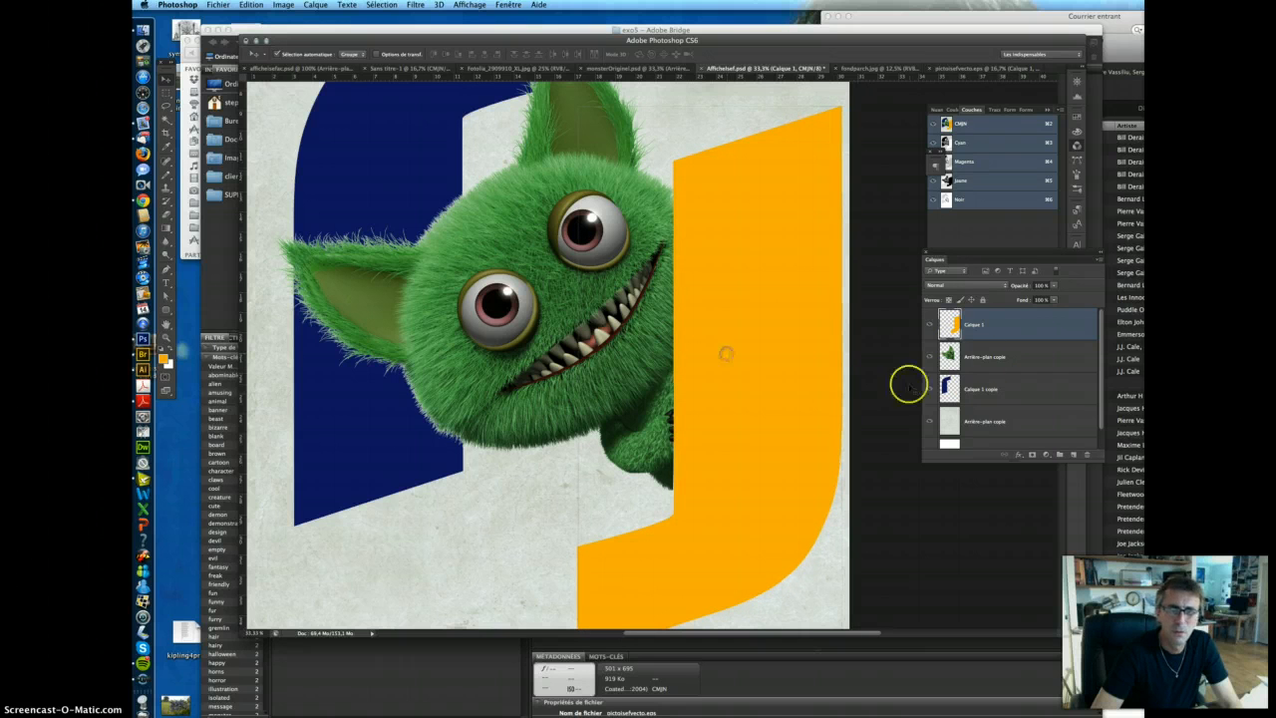
Step: Place the yellow half's layer back beneath the monster layer and nudge the half slightly left against the monster's cut edge
left_click_drag(992, 325, 993, 372)
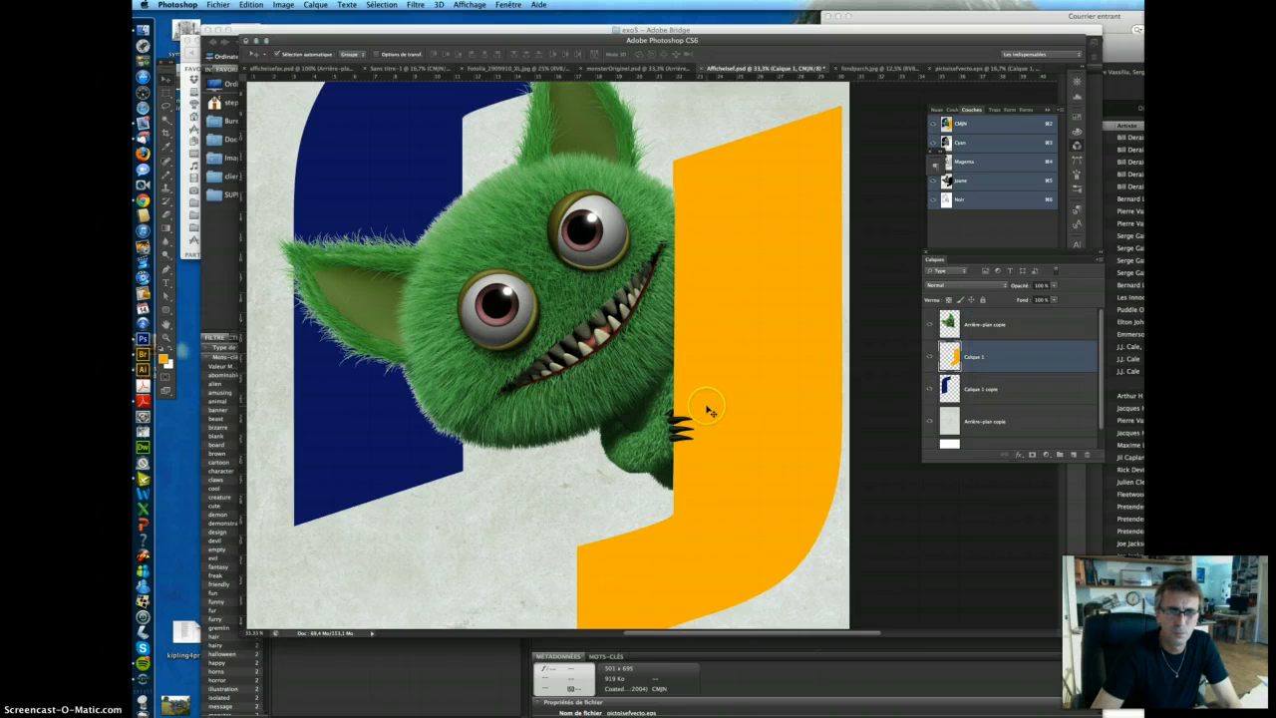
left_click(706, 405)
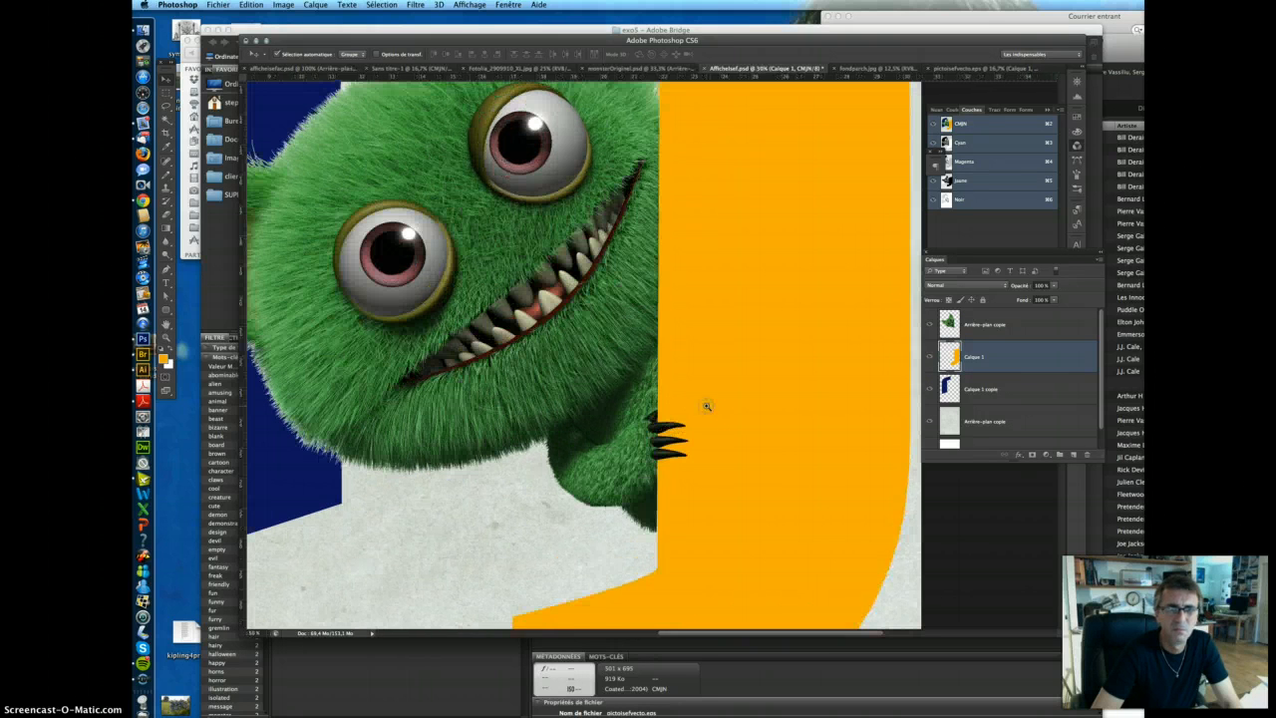
mouse_move(690, 392)
left_mouse_down()
mouse_move(704, 390)
mouse_move(690, 389)
left_mouse_up()
key("Left")
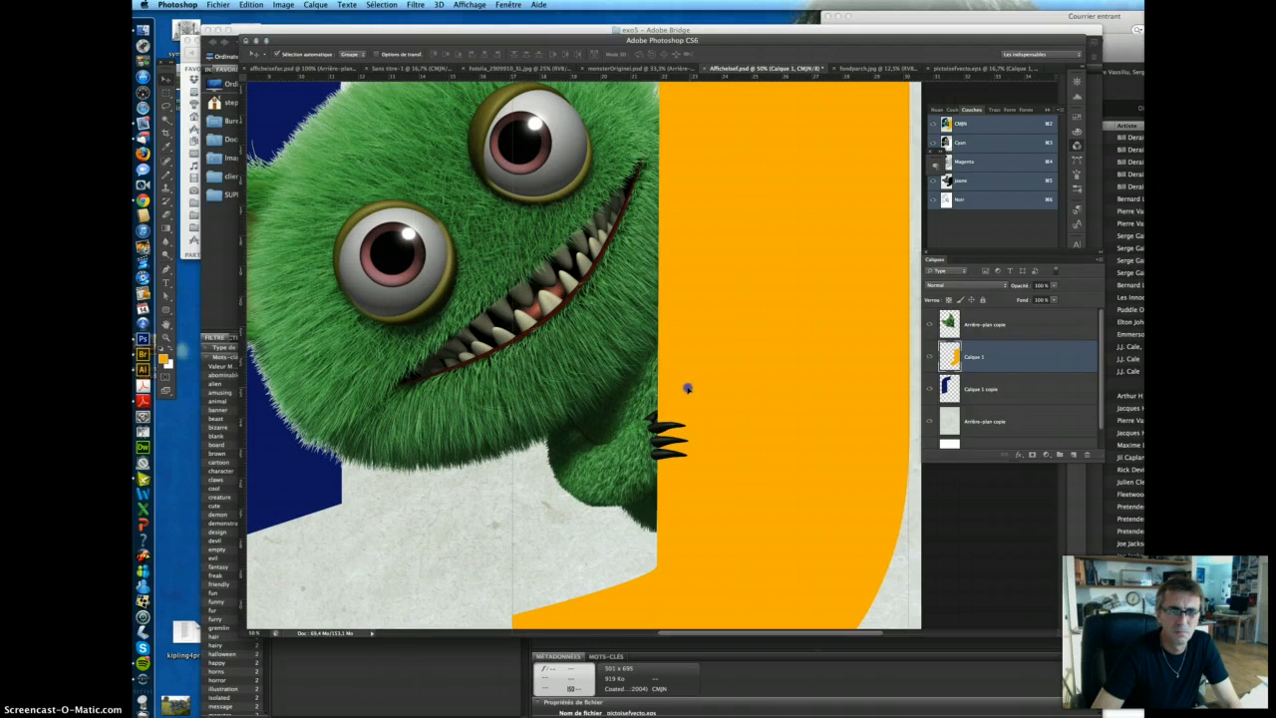
key("Left")
key("Left")
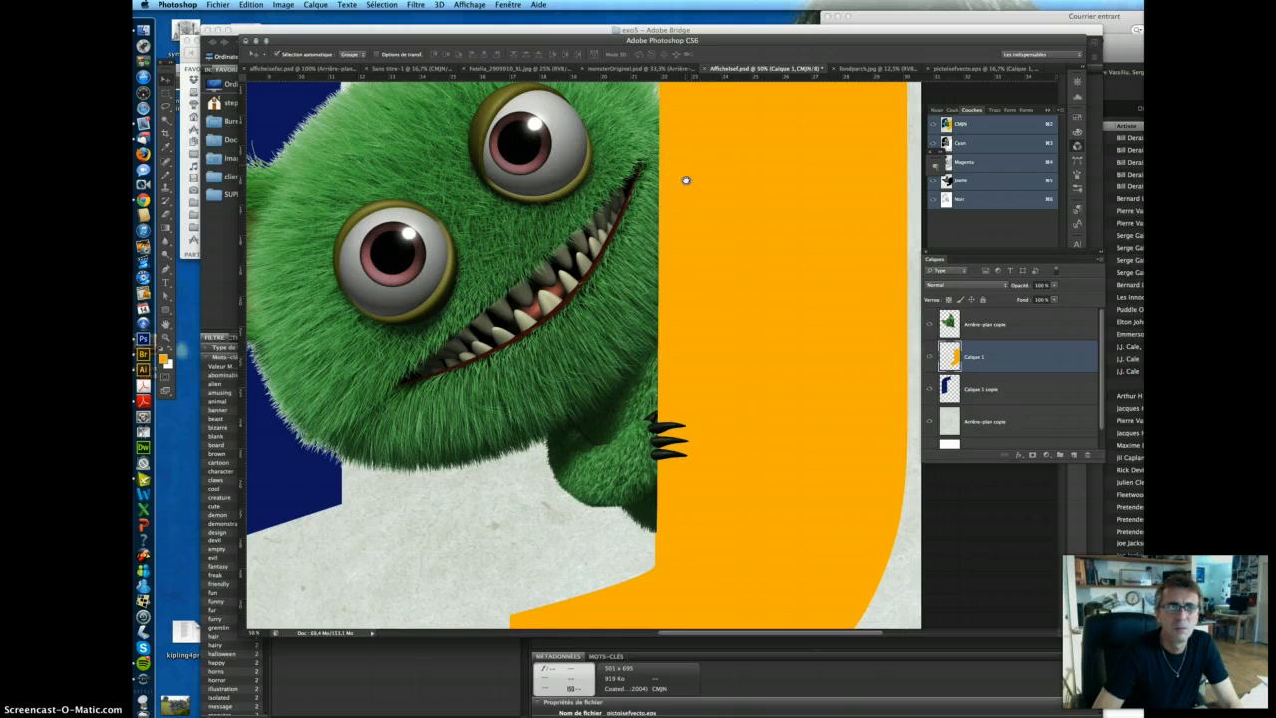
scroll(688, 183, "up", 3)
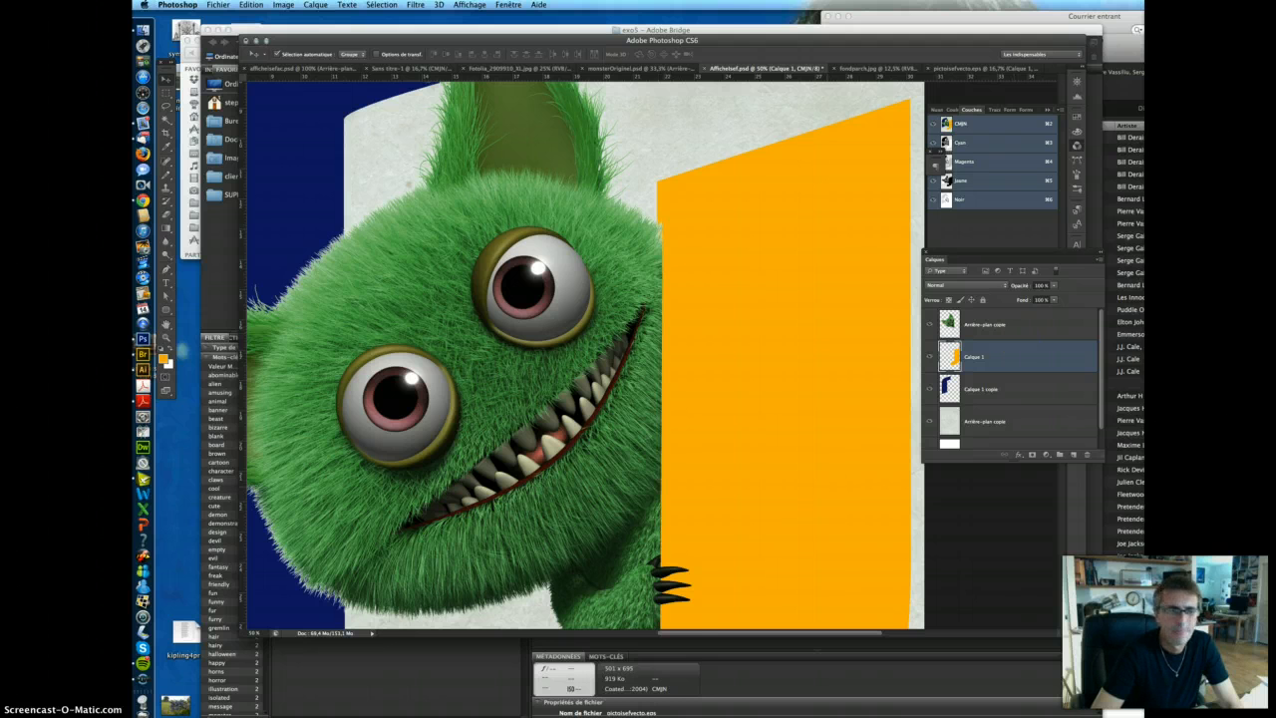
Step: Restack the yellow half's layer in front of the monster and toggle its visibility to check the overlap
key("Tab")
key("Tab")
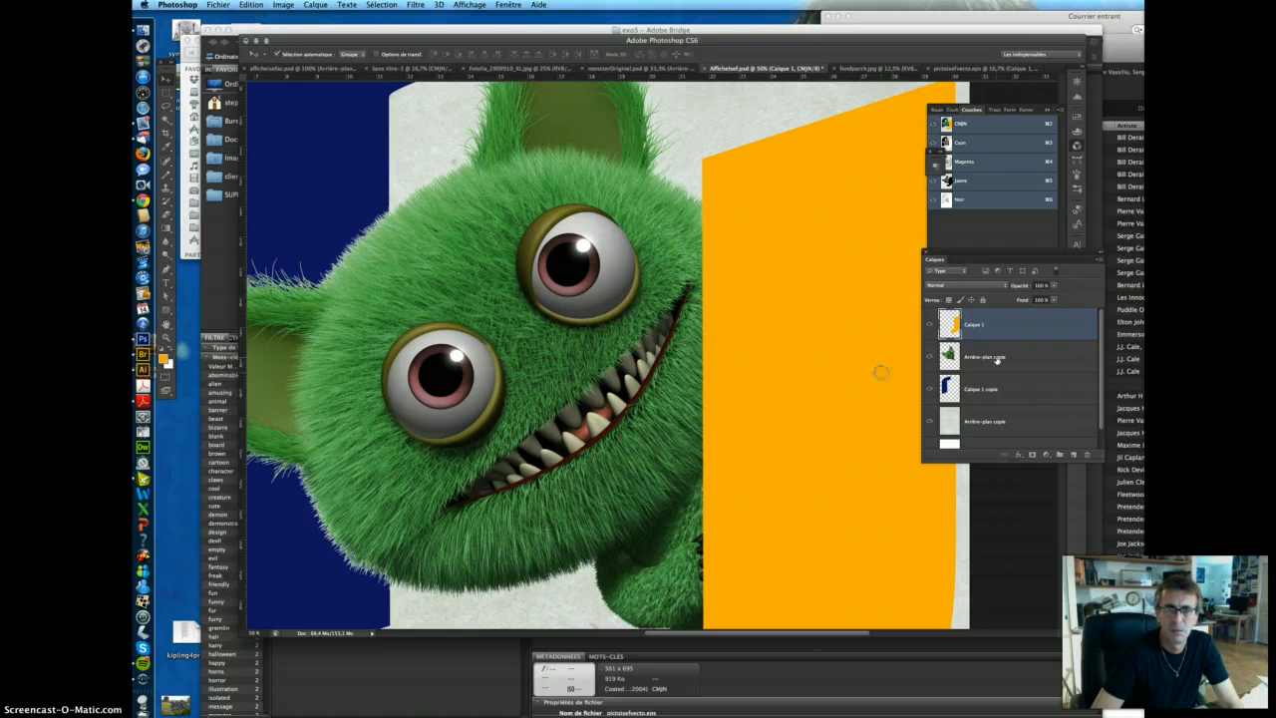
left_click(930, 325)
left_click(931, 325)
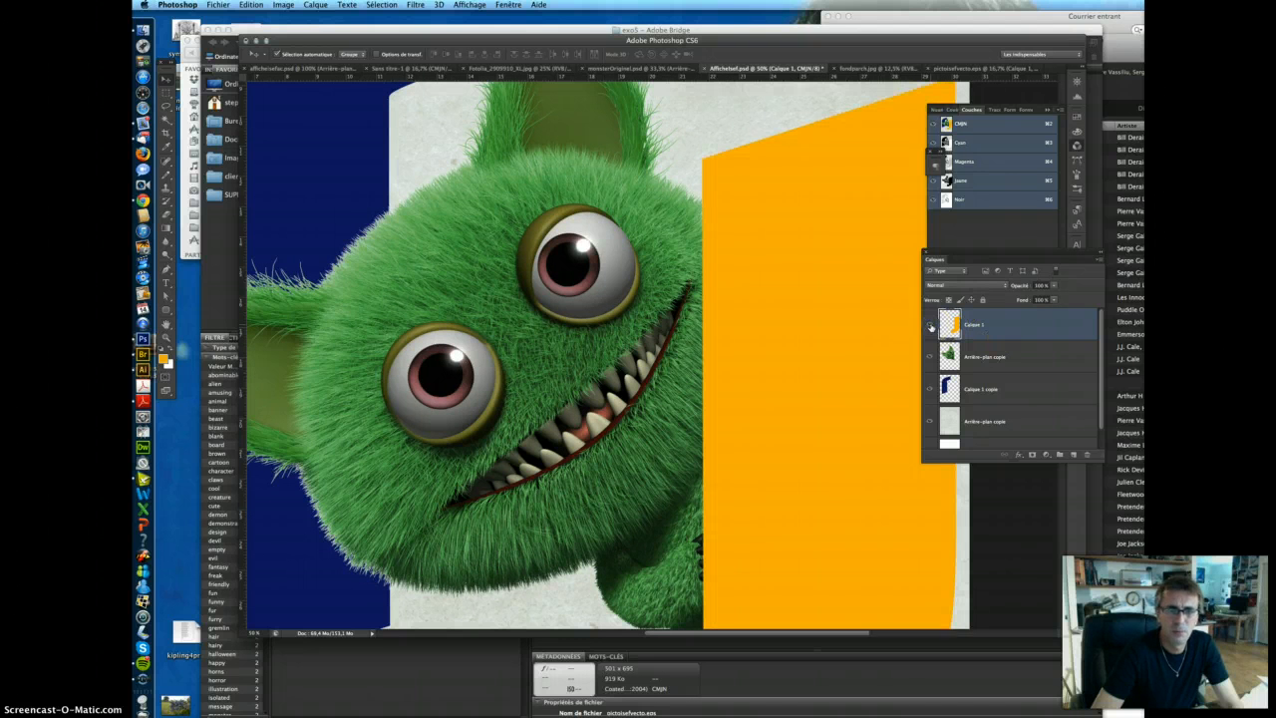
left_click(722, 496, "alt")
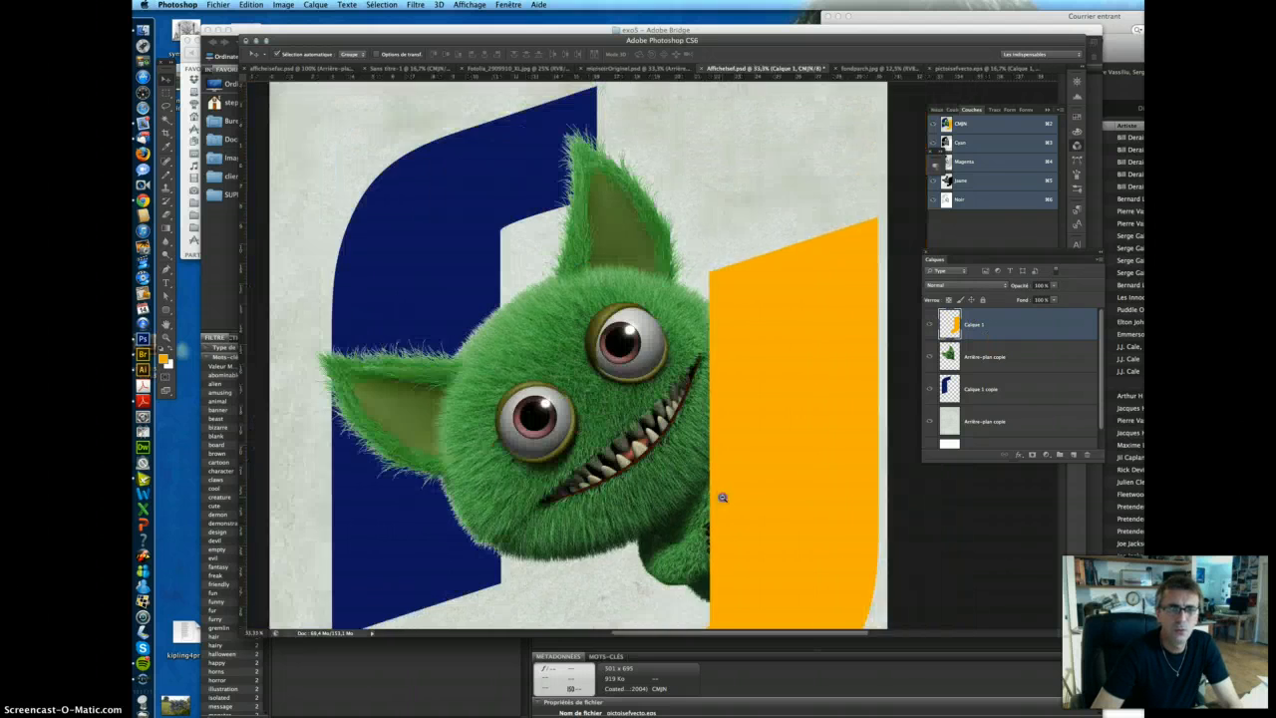
left_click(723, 497, "alt")
left_click(723, 496, "alt")
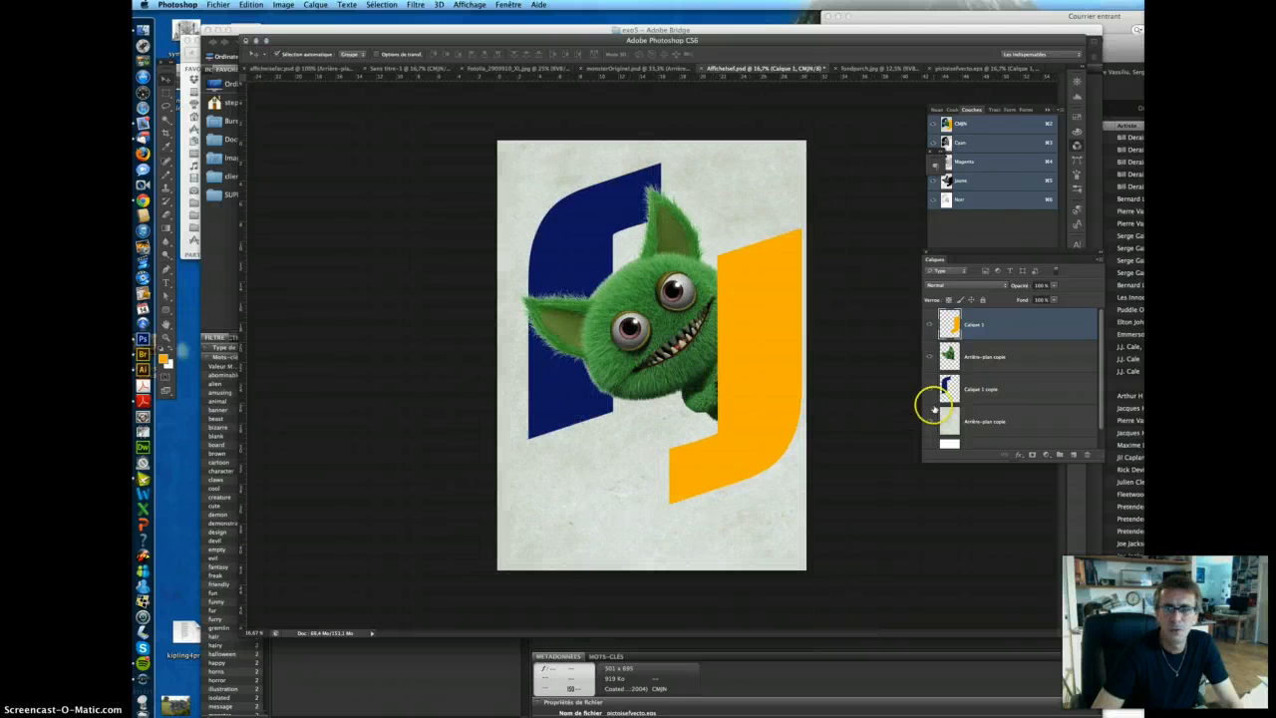
Step: Shift the monster and both logo halves together, scale them to about 86 %, and centre them slightly above the poster's middle
left_click(982, 391, "shift")
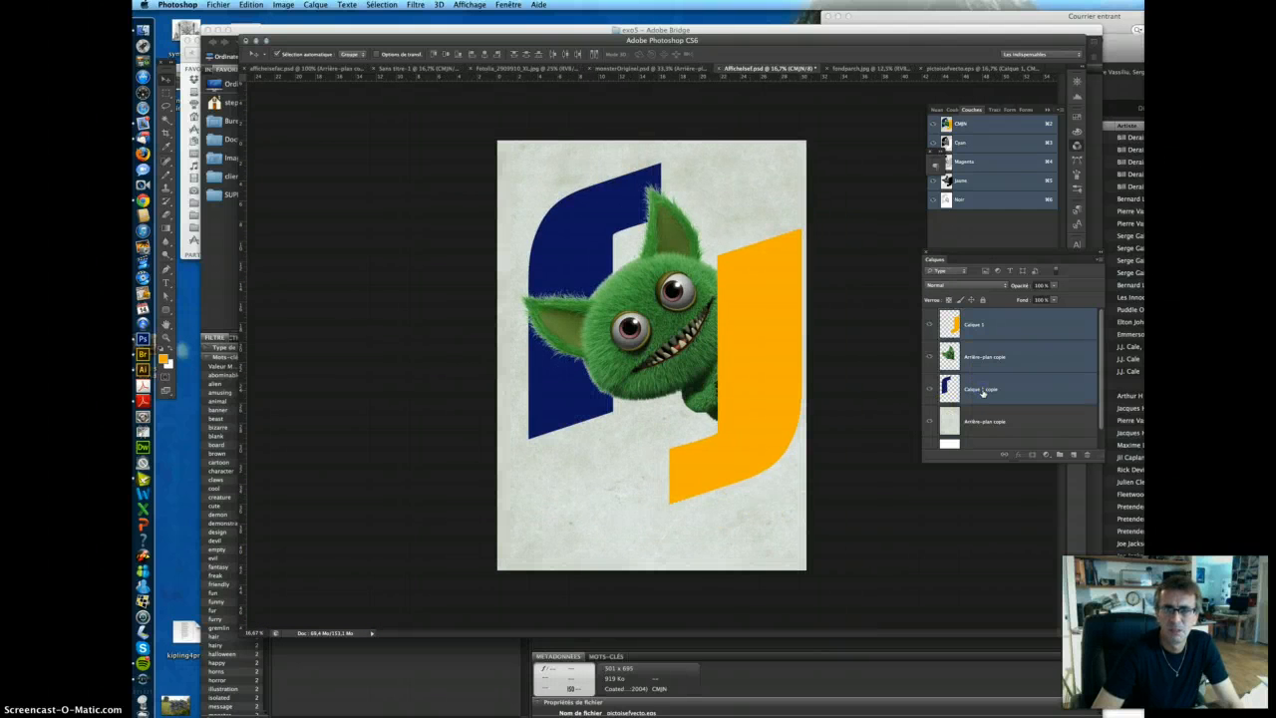
left_click_drag(740, 390, 730, 384)
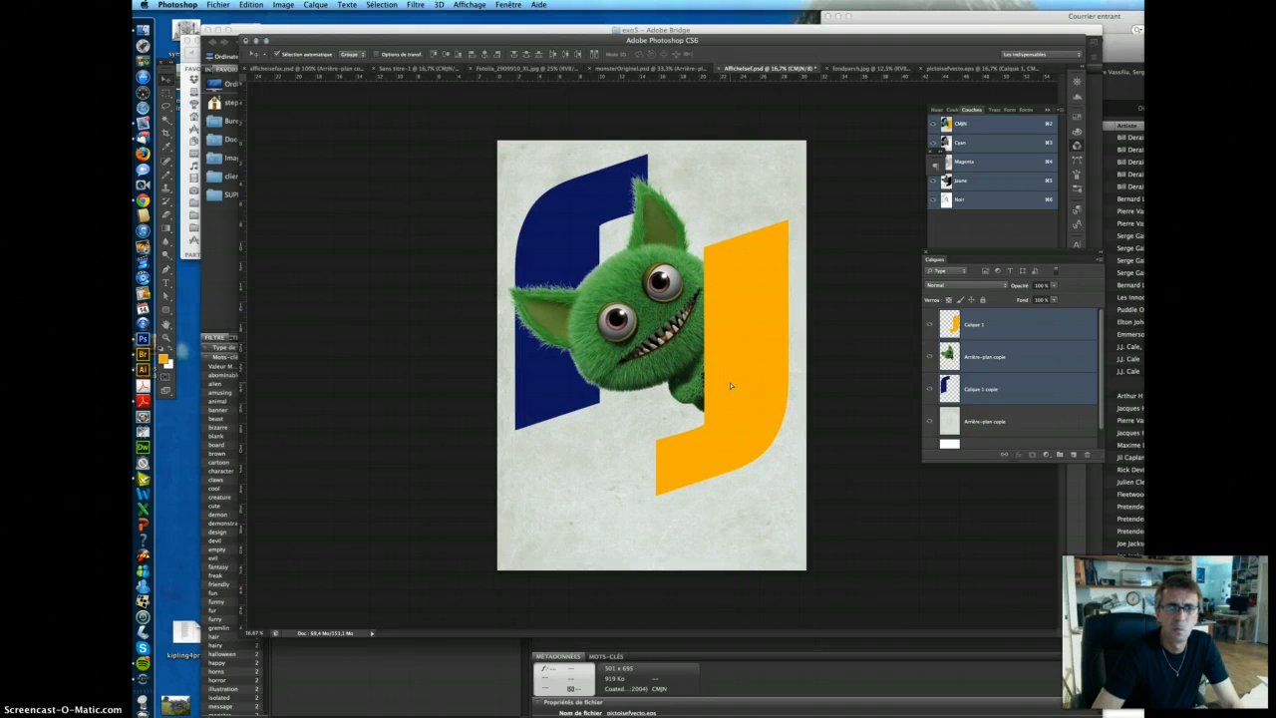
left_click(252, 5)
mouse_move(324, 232)
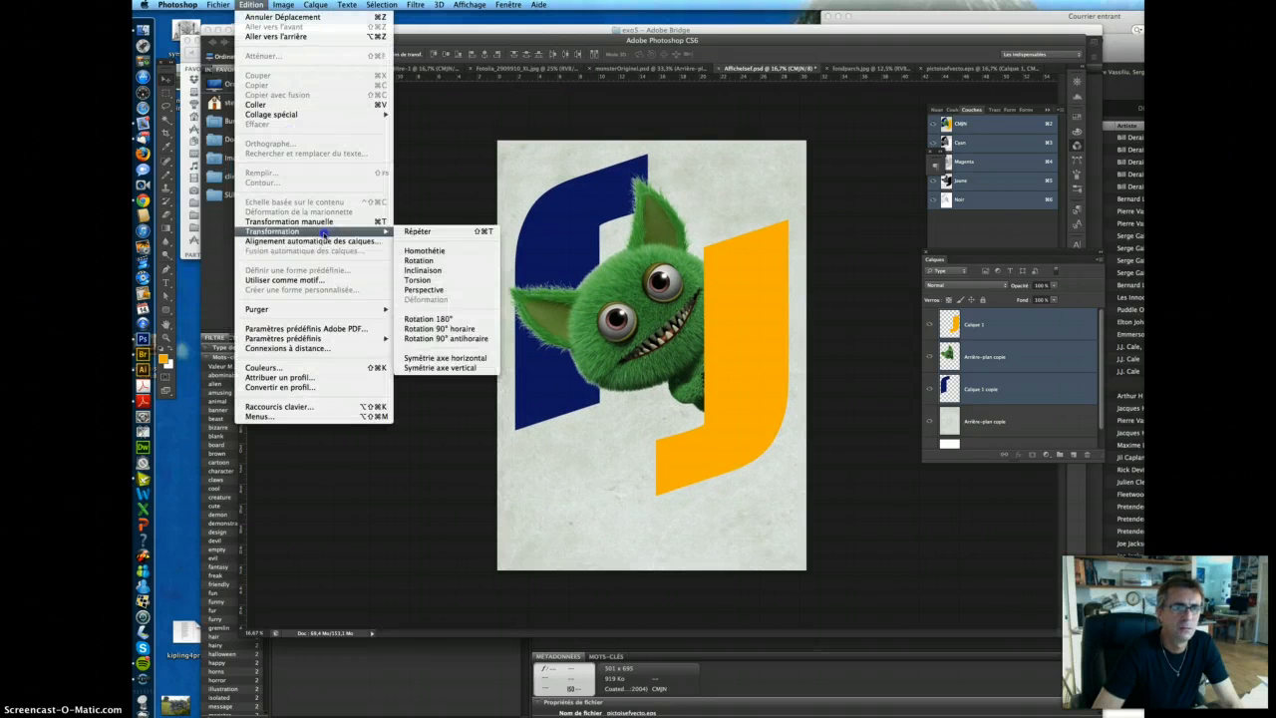
left_click(430, 250)
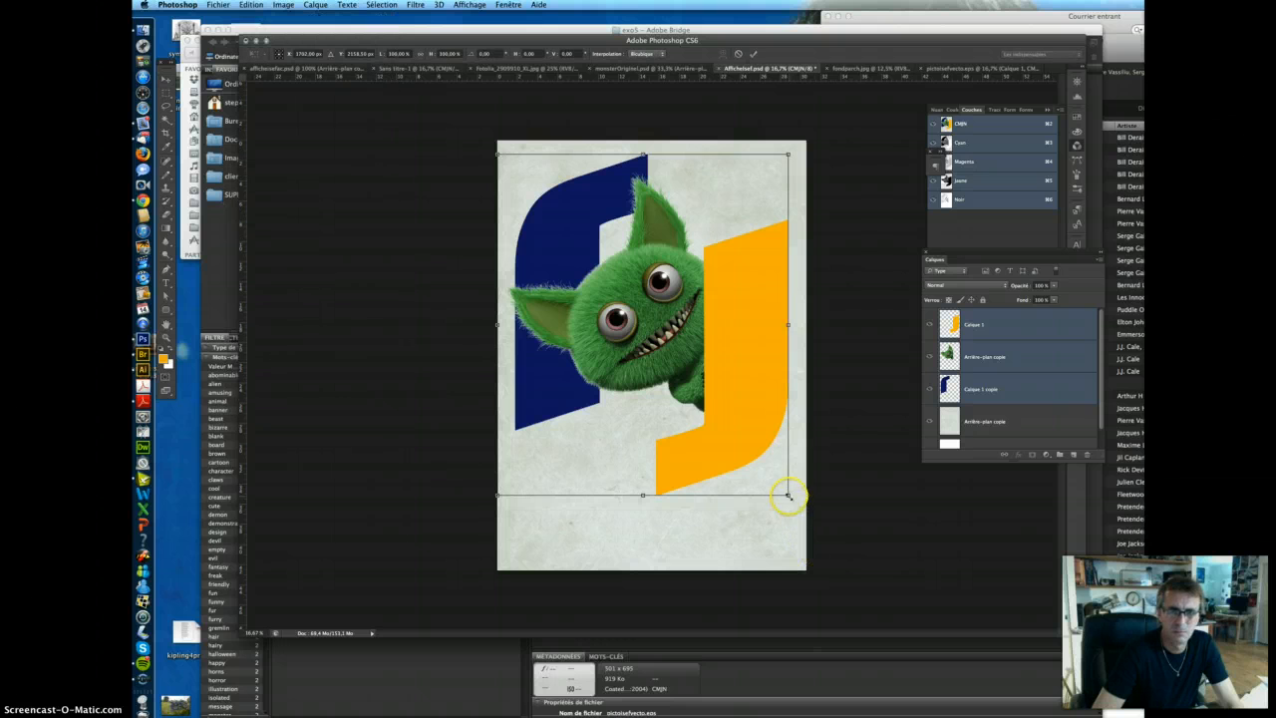
left_click_drag(788, 496, 757, 456)
left_click_drag(724, 417, 735, 426)
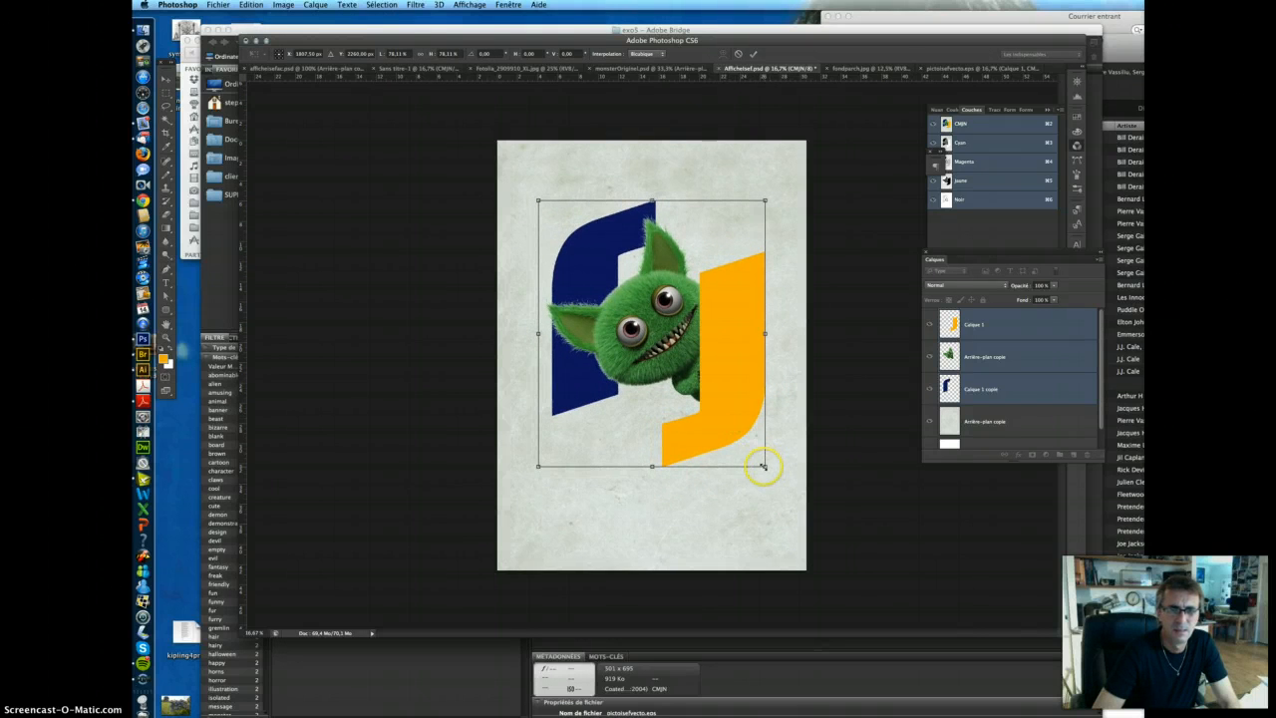
left_click_drag(762, 466, 777, 481)
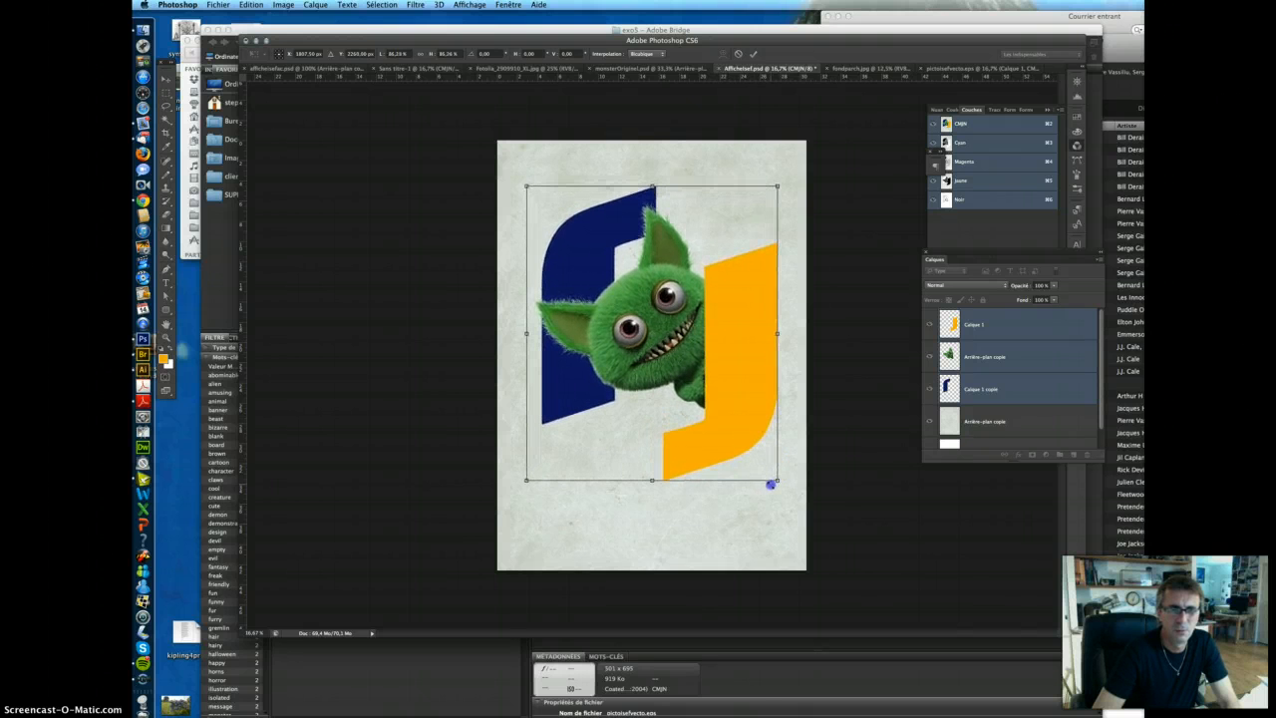
double_click(726, 427)
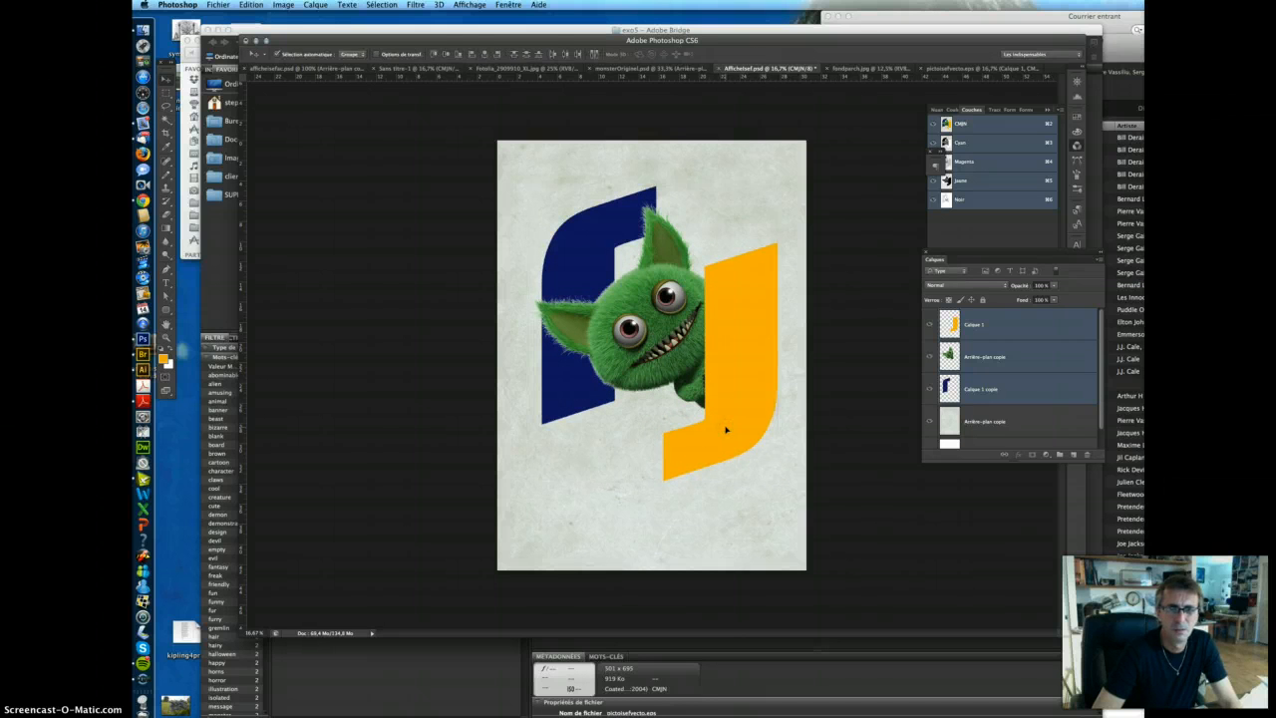
Step: Spread the logo halves by moving the blue one up and left and the yellow one right, with the monster between them
left_click(694, 363)
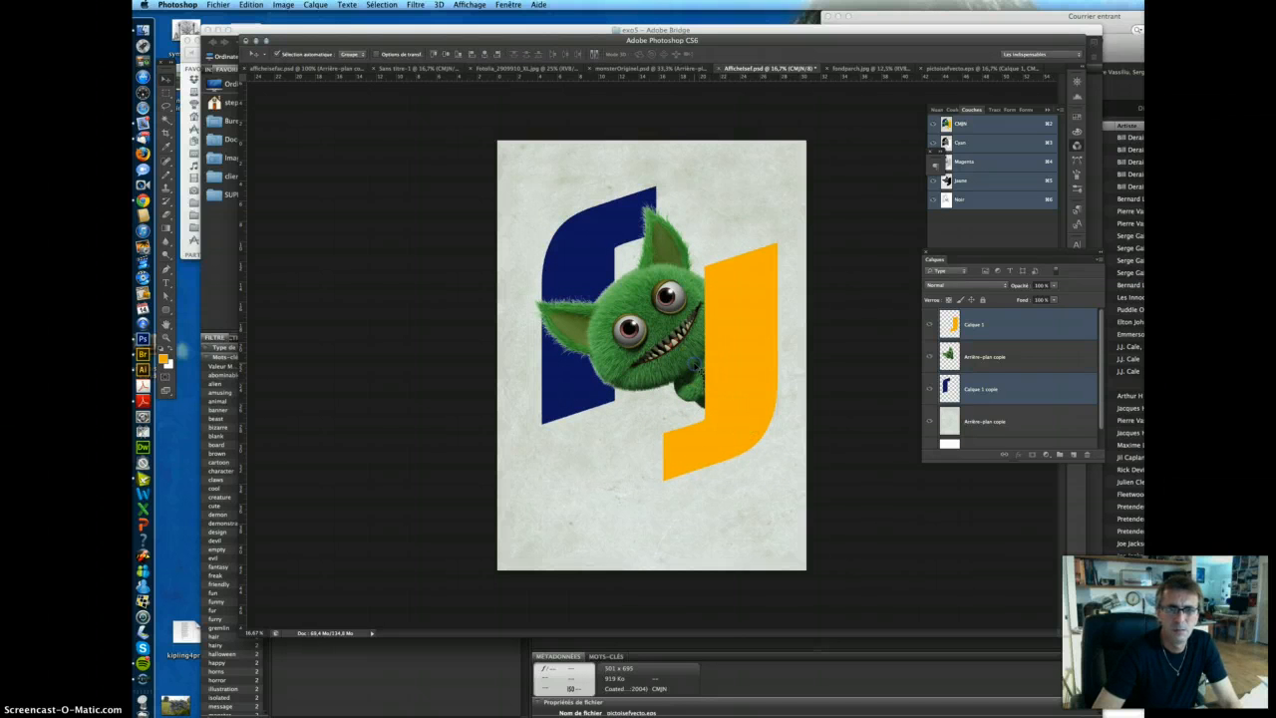
left_click_drag(695, 366, 761, 412)
left_click_drag(561, 273, 554, 257)
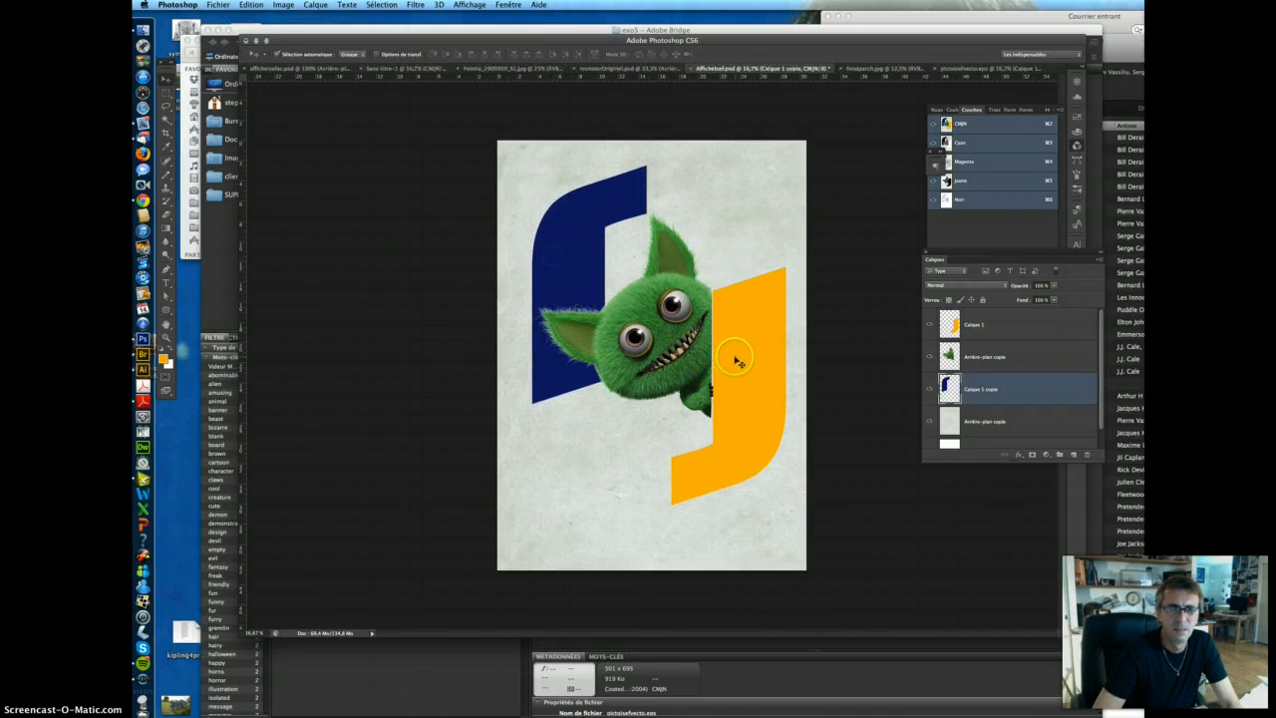
left_click_drag(735, 356, 657, 337)
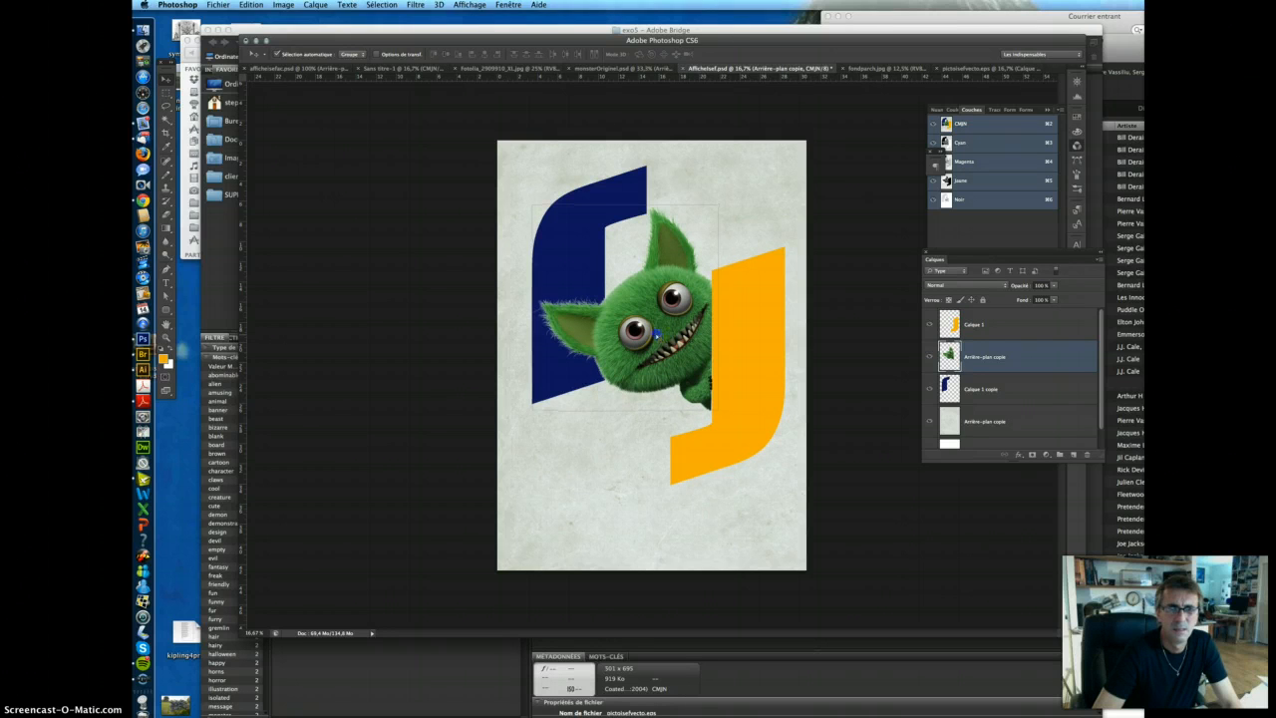
Step: Shift the monster and the yellow half slightly up and left, keeping the monster's cut side tucked behind the yellow edge
left_click_drag(655, 335, 650, 330)
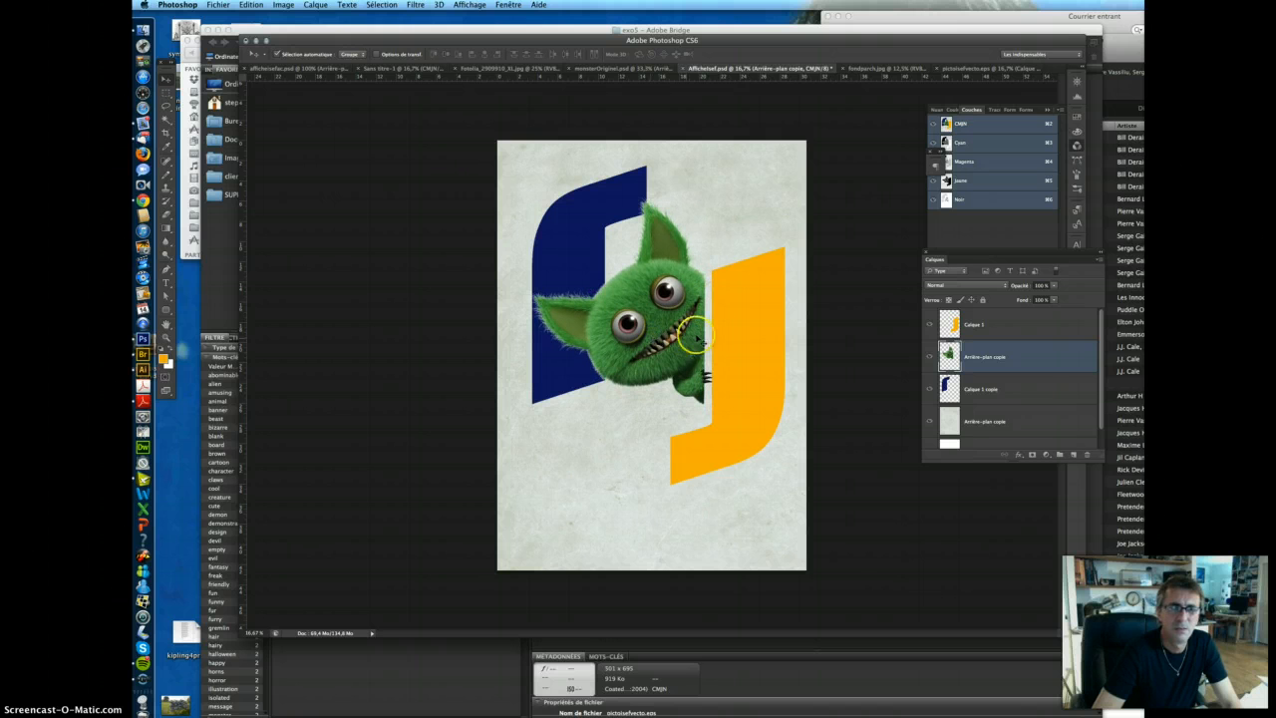
left_click(732, 333)
left_click_drag(732, 333, 721, 325)
left_click(620, 318)
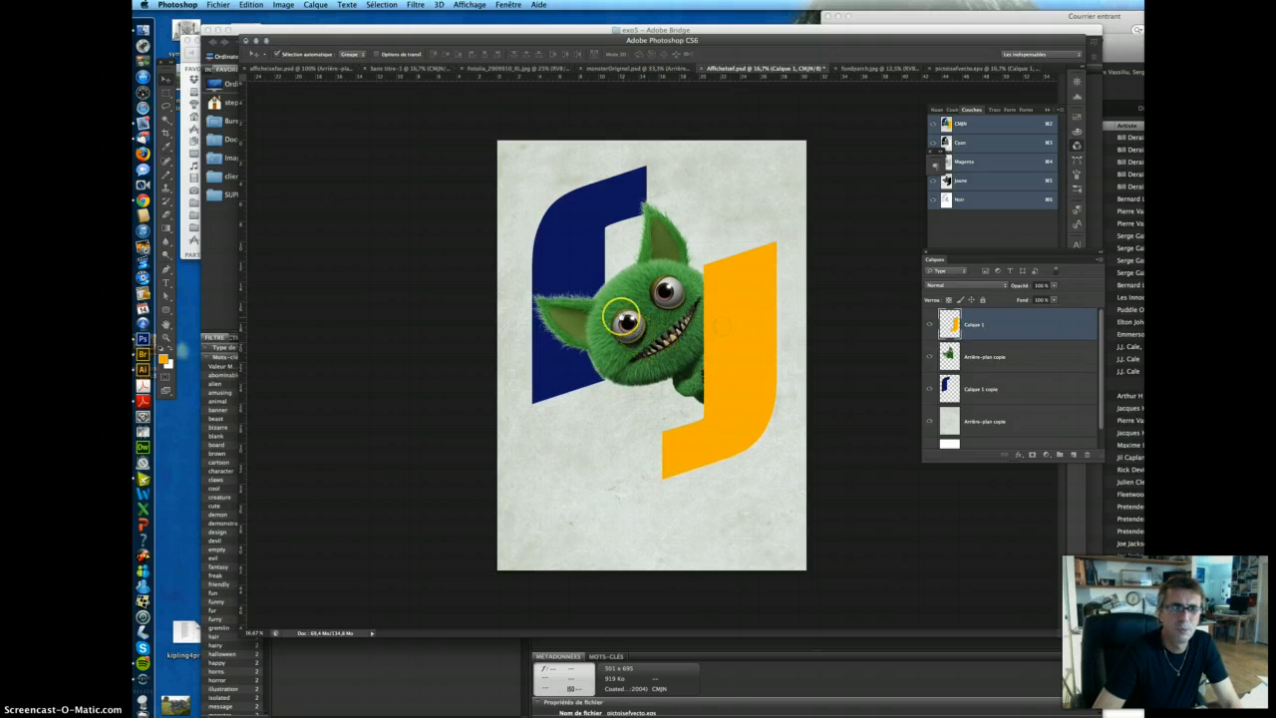
key("super+plus")
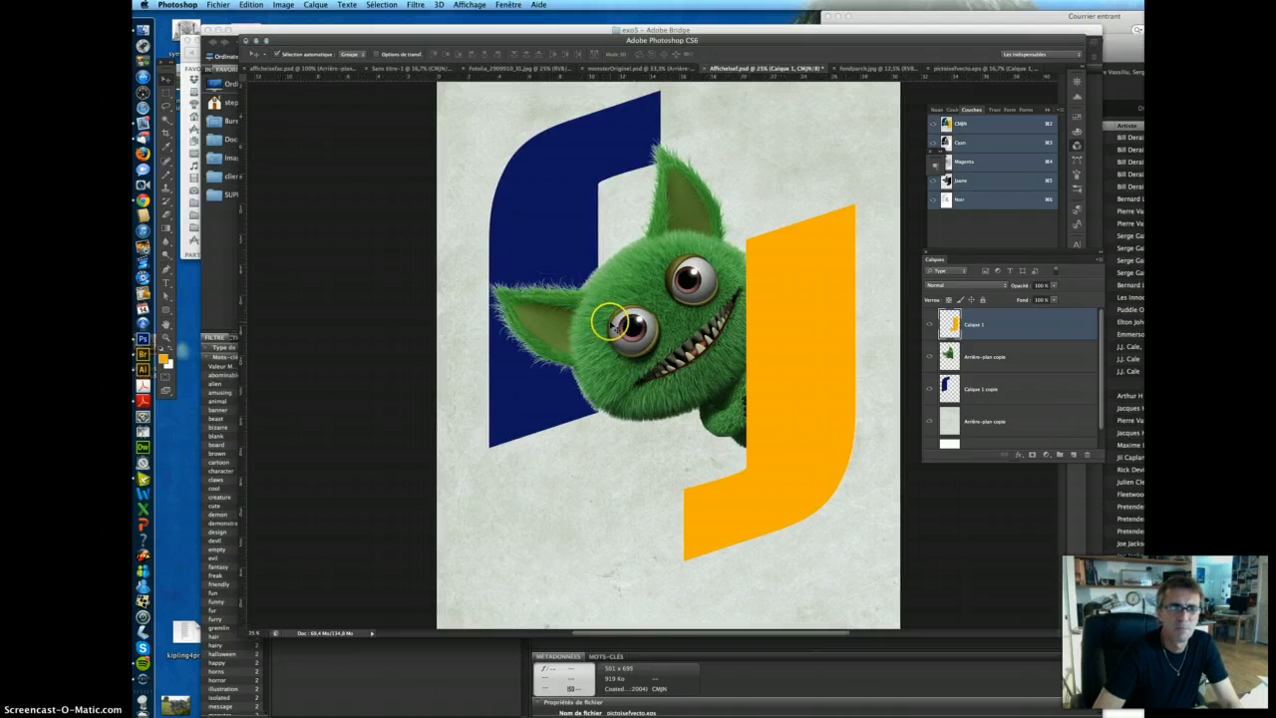
left_click_drag(611, 325, 603, 322)
left_click_drag(821, 356, 807, 353)
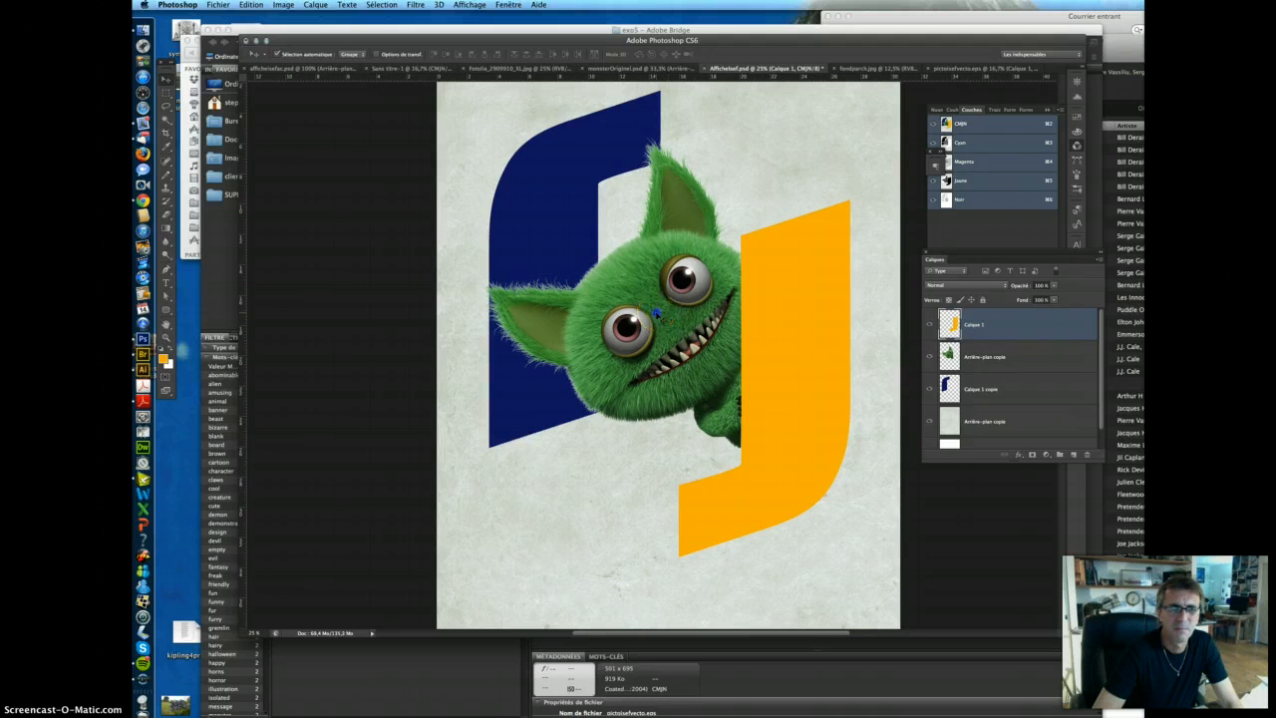
Step: Select the monster together with both logo halves and scale them to about 107 % around their centre
left_click(656, 313, "shift")
left_click(541, 235, "shift")
left_click(251, 5)
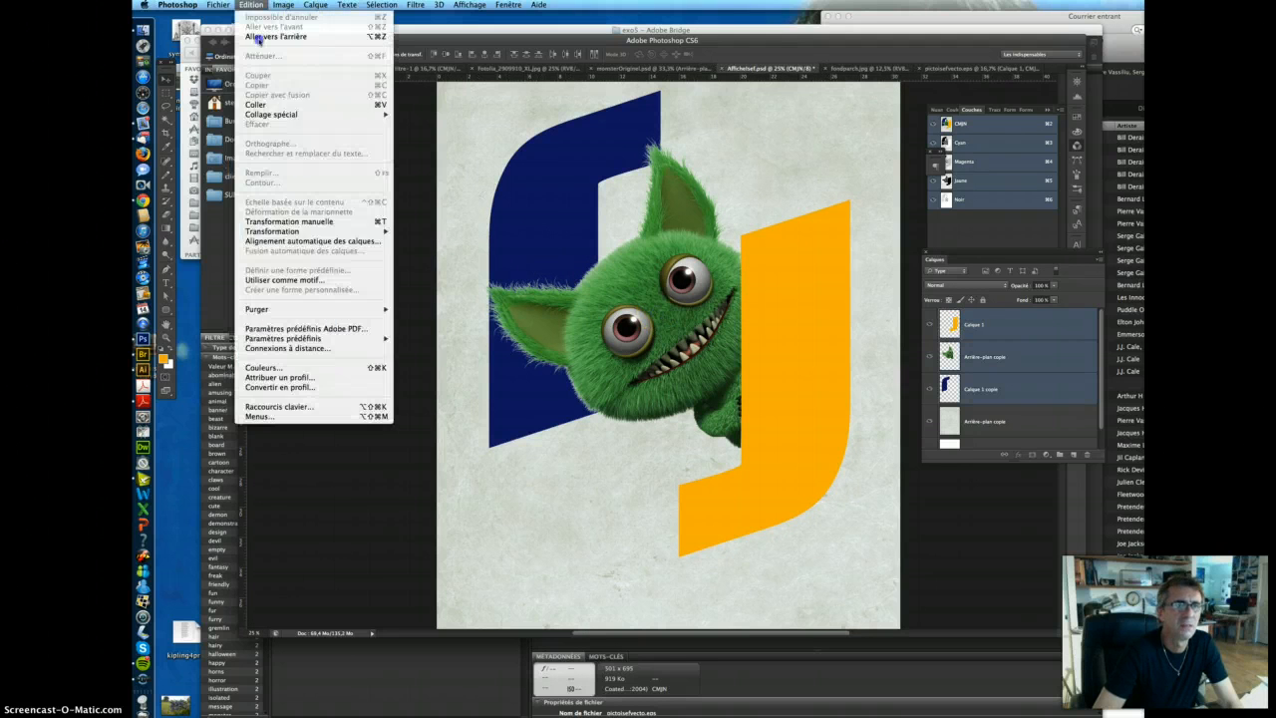
mouse_move(331, 235)
left_click(427, 250)
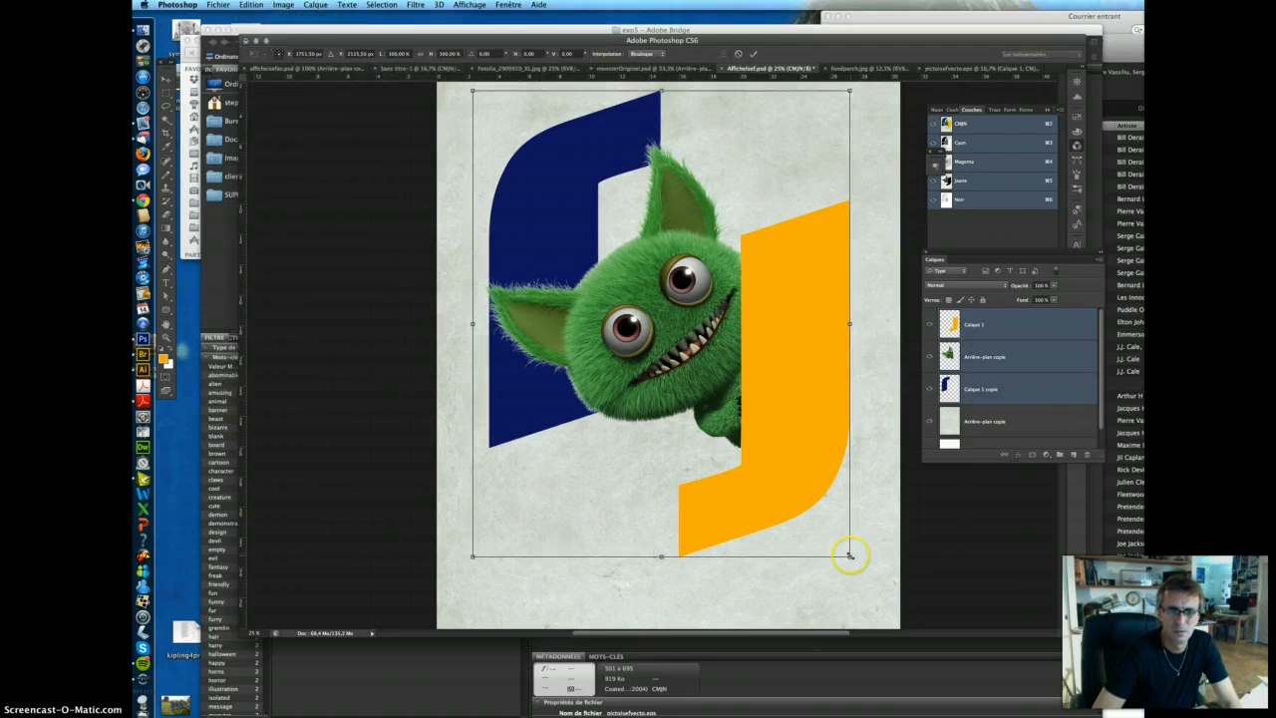
left_click_drag(848, 556, 861, 571)
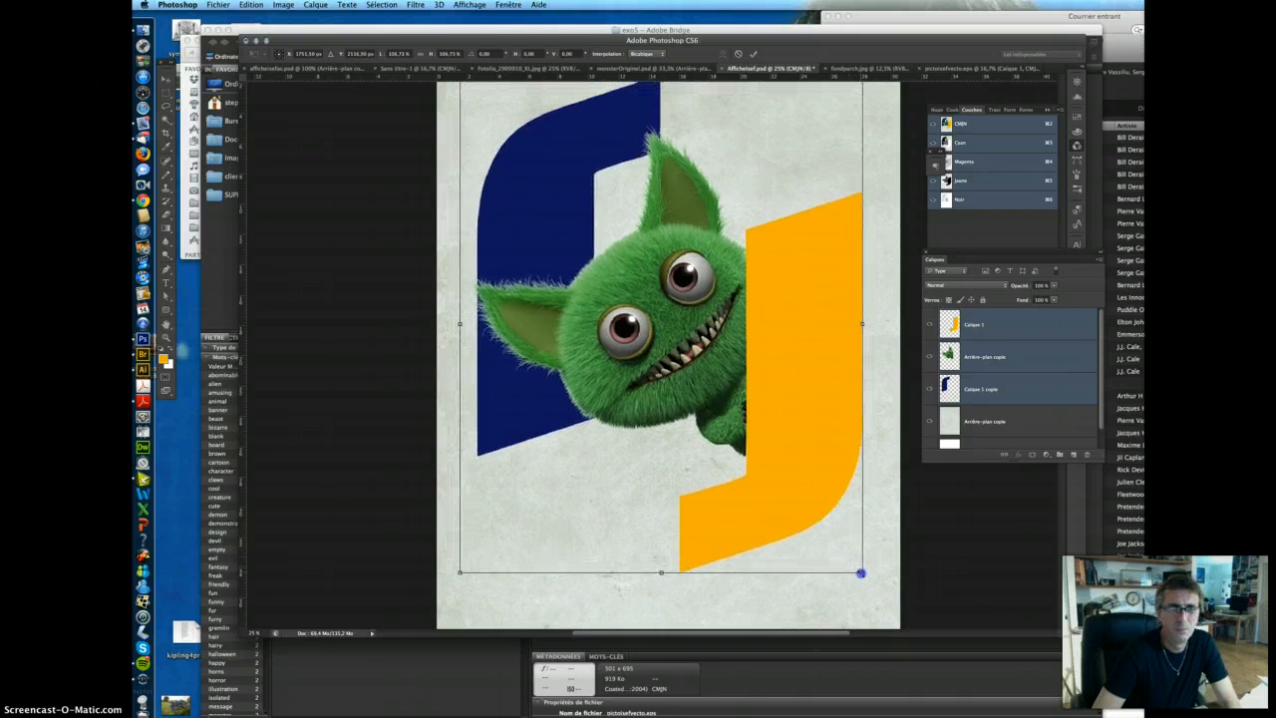
key("Return")
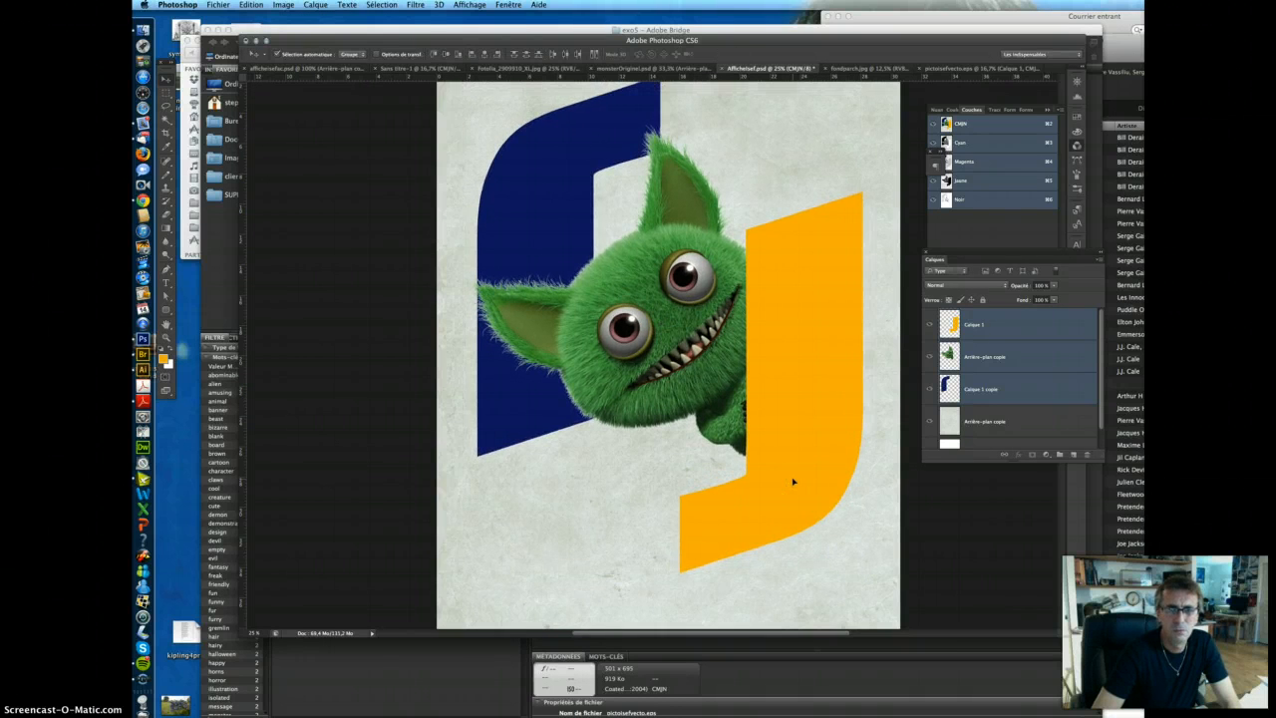
Step: Link the layers of the monster and both logo halves and shift them together slightly down and right
key("super+minus")
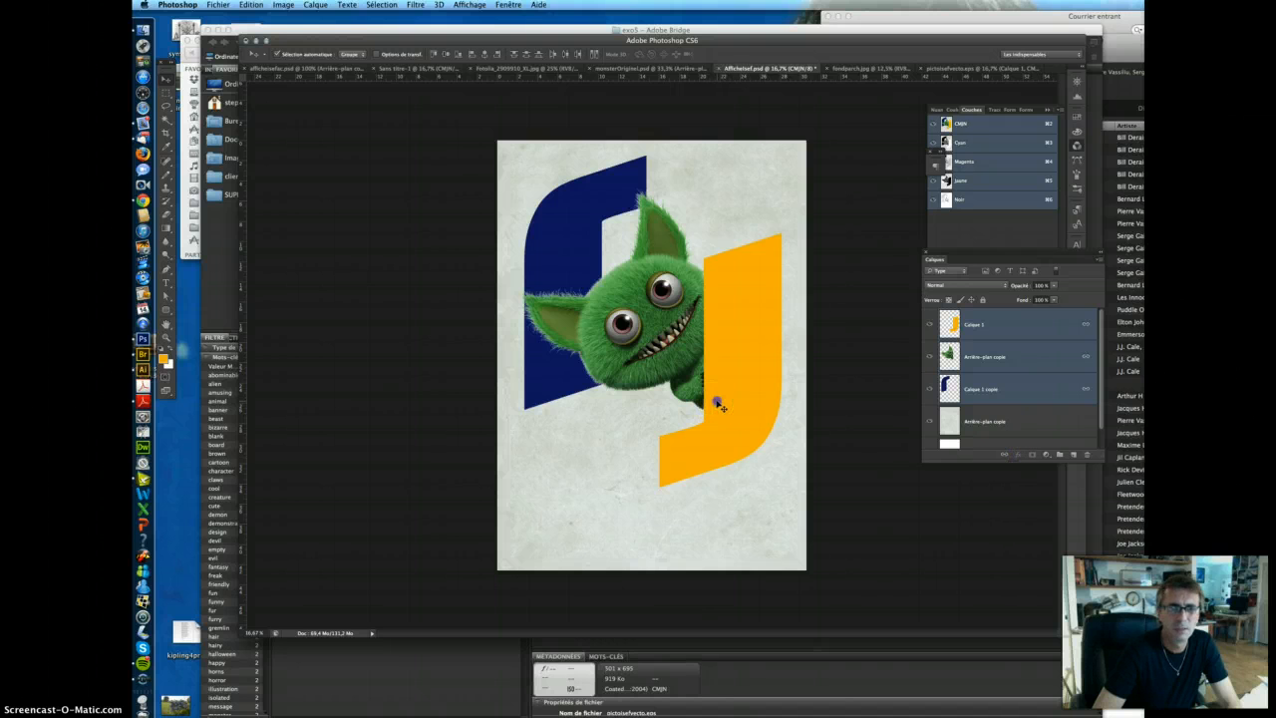
left_click_drag(718, 402, 722, 409)
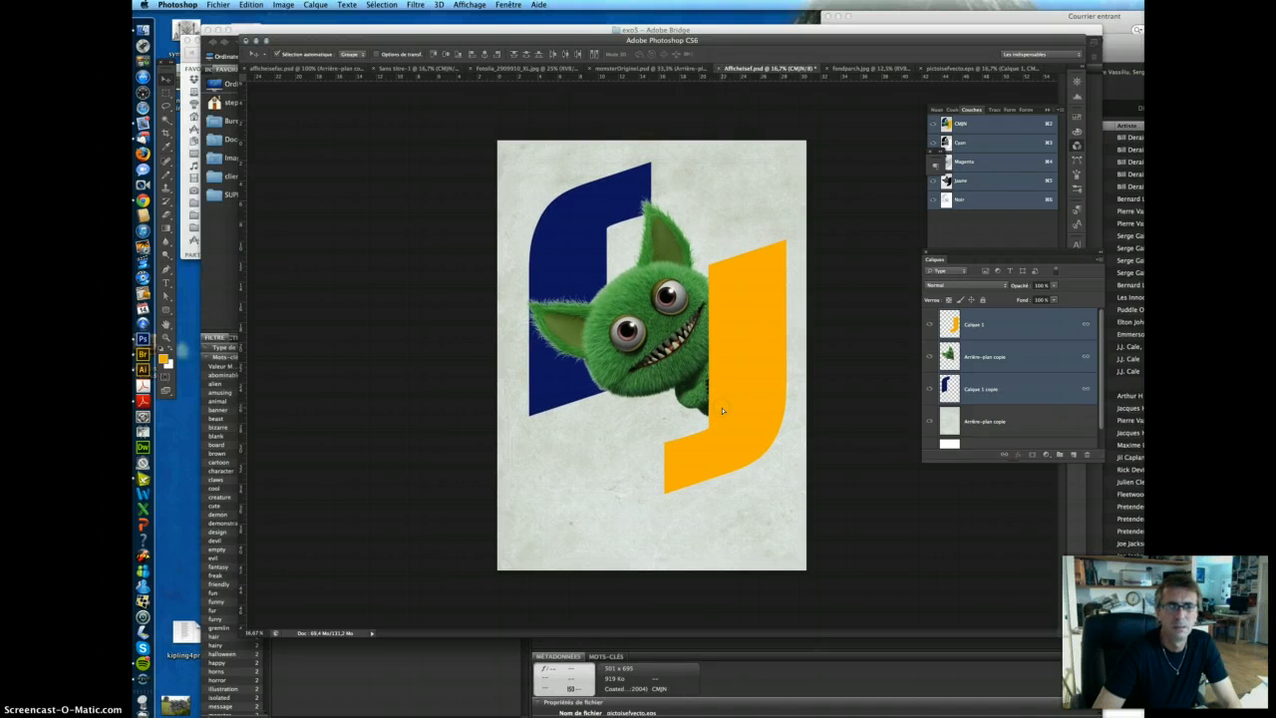
Step: Add a Bevel & Emboss style to the blue logo half with a narrow bevel lit from the upper left
left_click(996, 388)
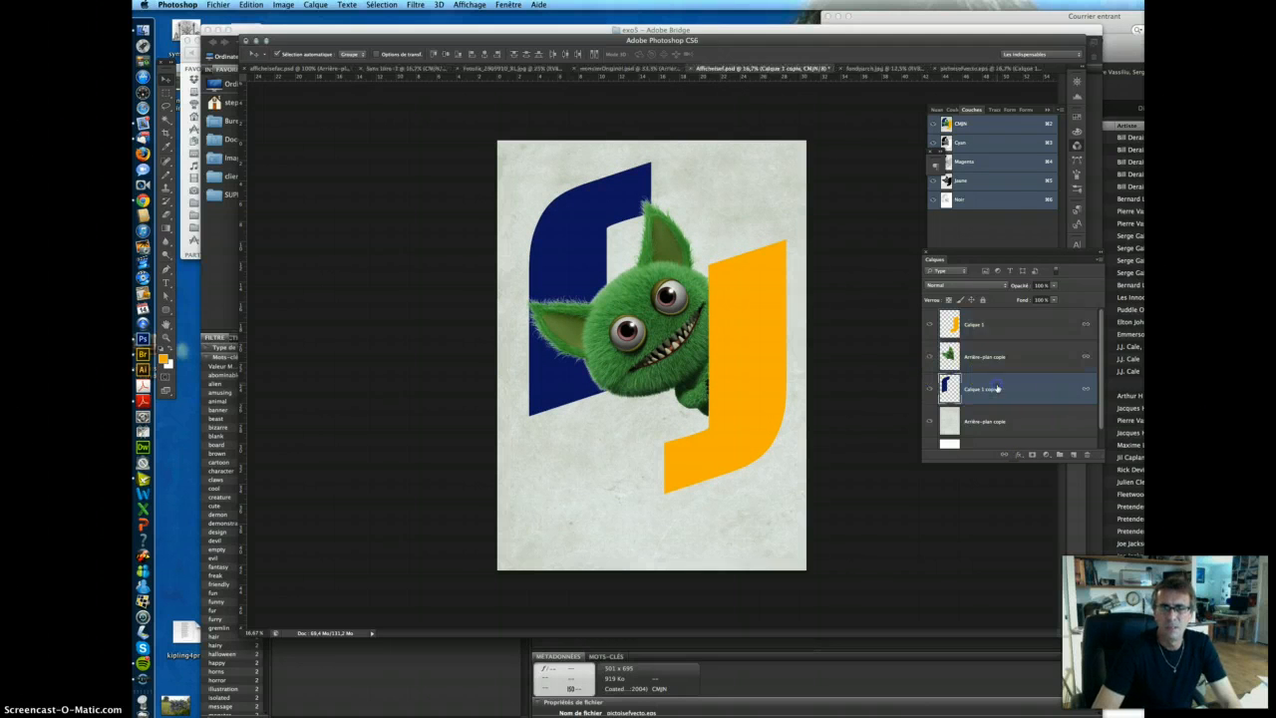
left_click(315, 5)
mouse_move(329, 65)
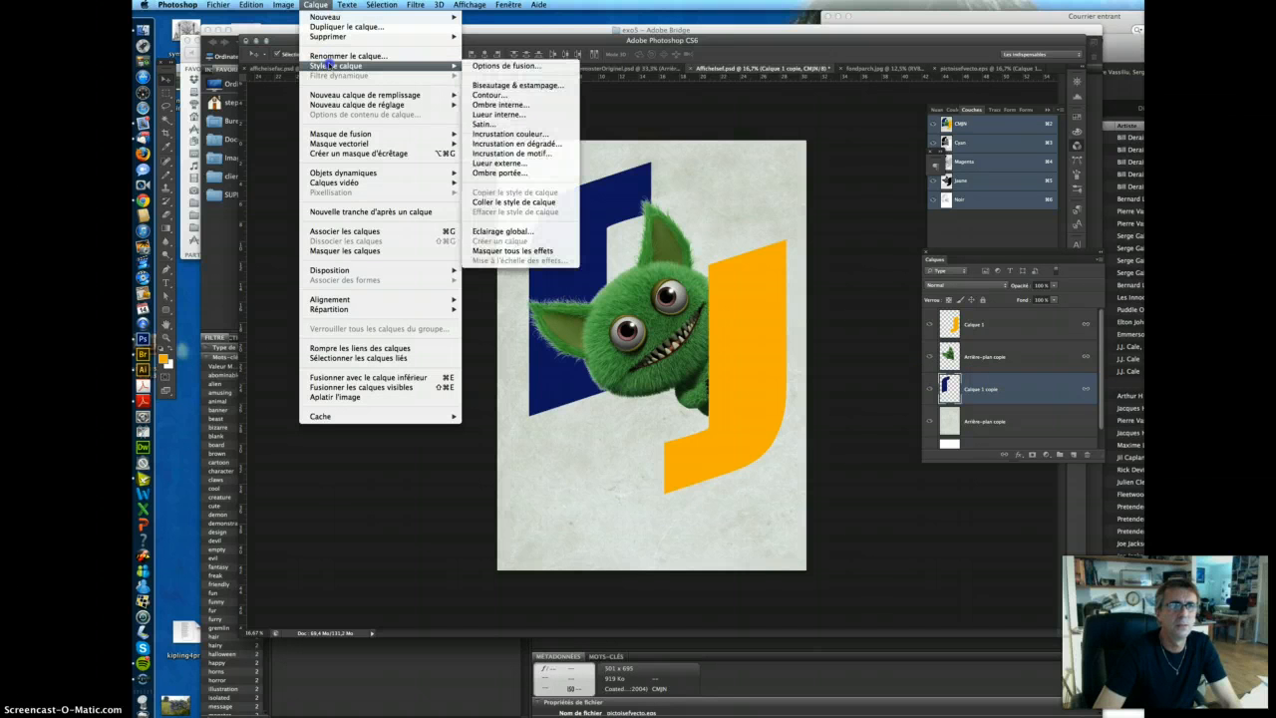
left_click(523, 86)
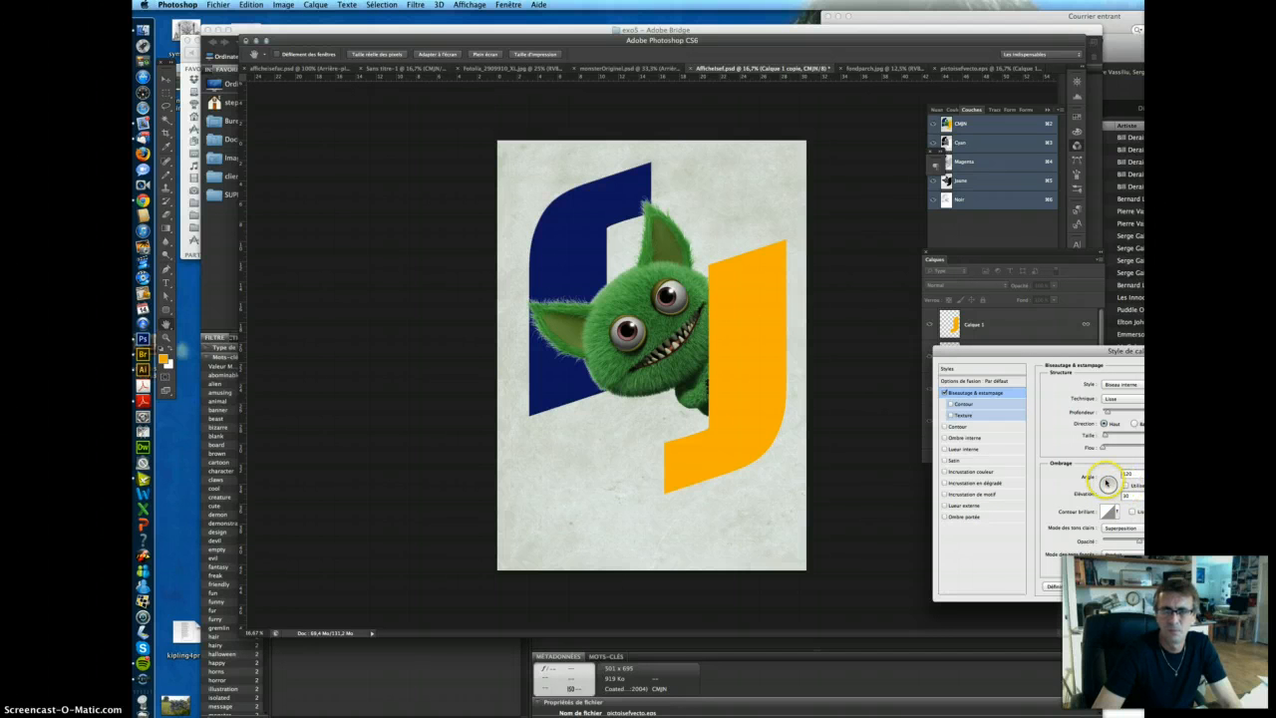
left_click(1109, 485)
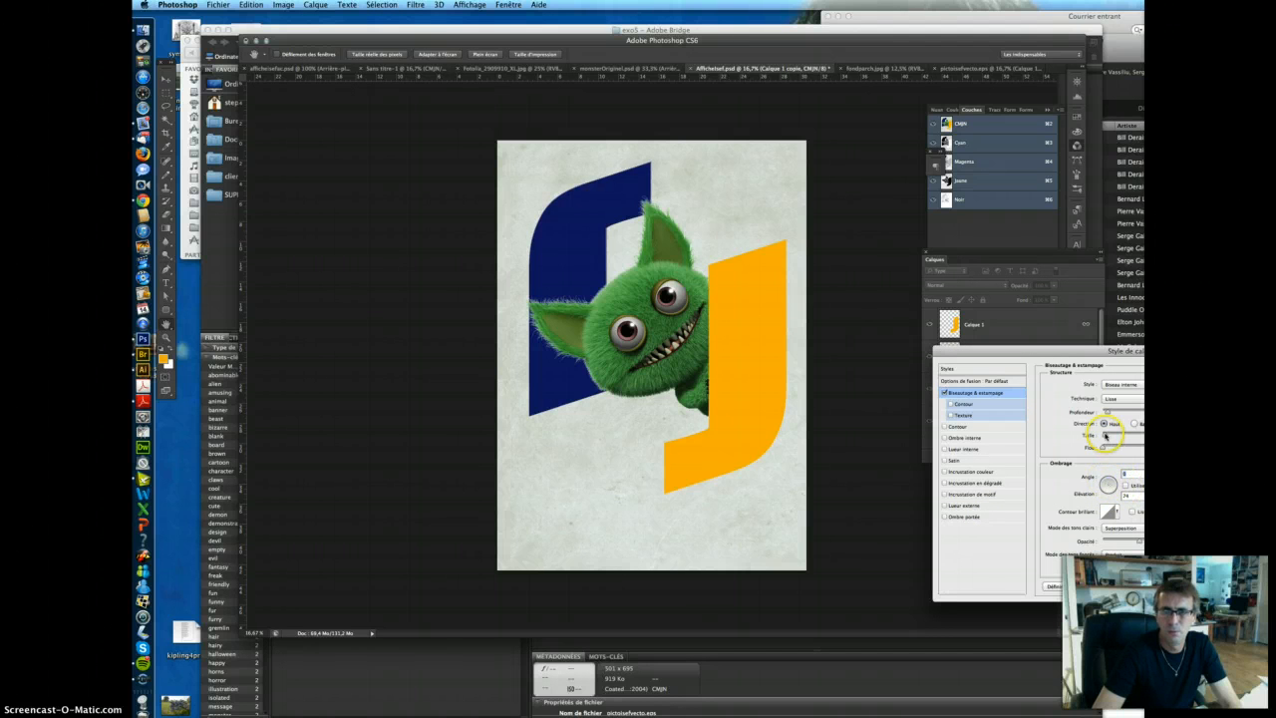
left_click_drag(1105, 436, 1108, 436)
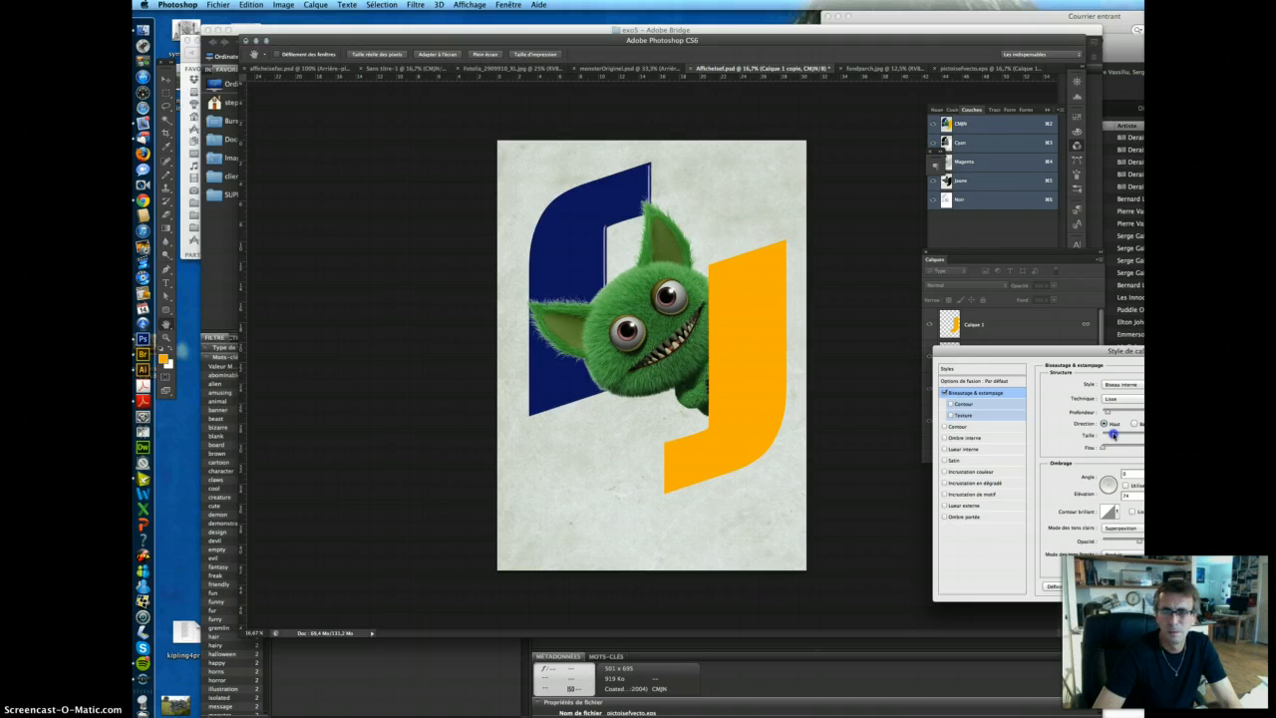
left_click_drag(1121, 496, 1108, 486)
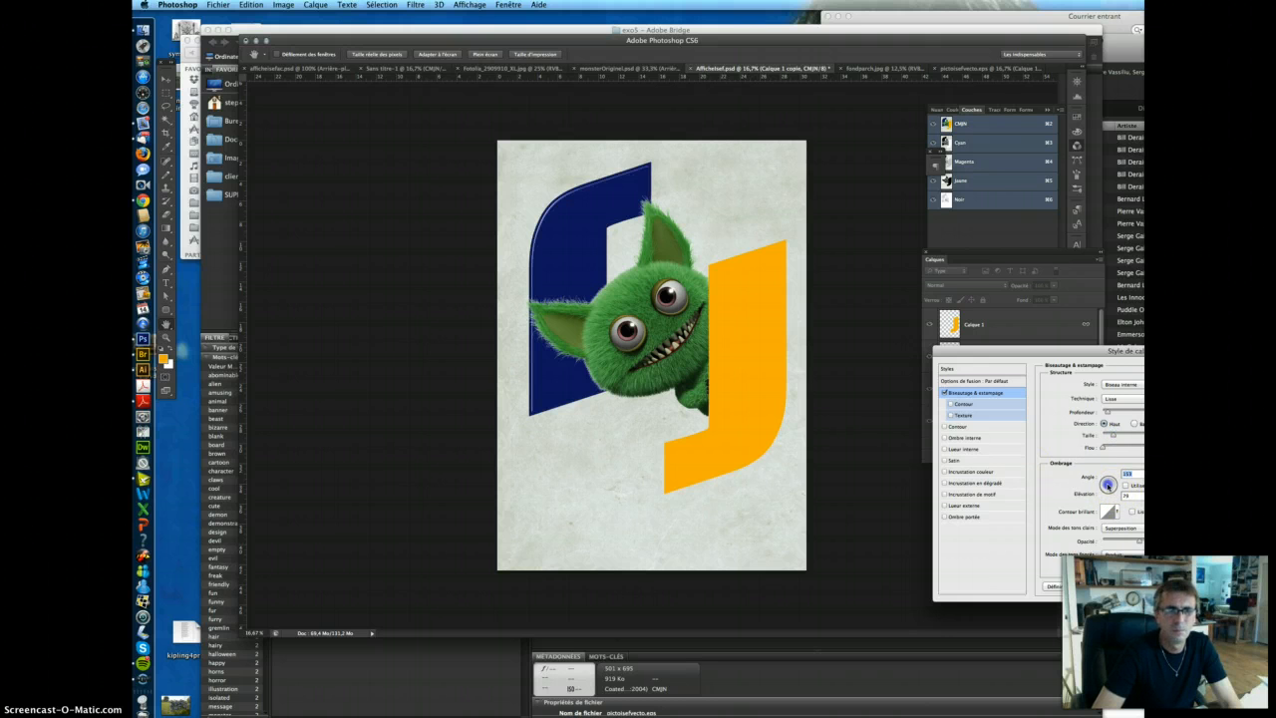
left_click(1113, 435)
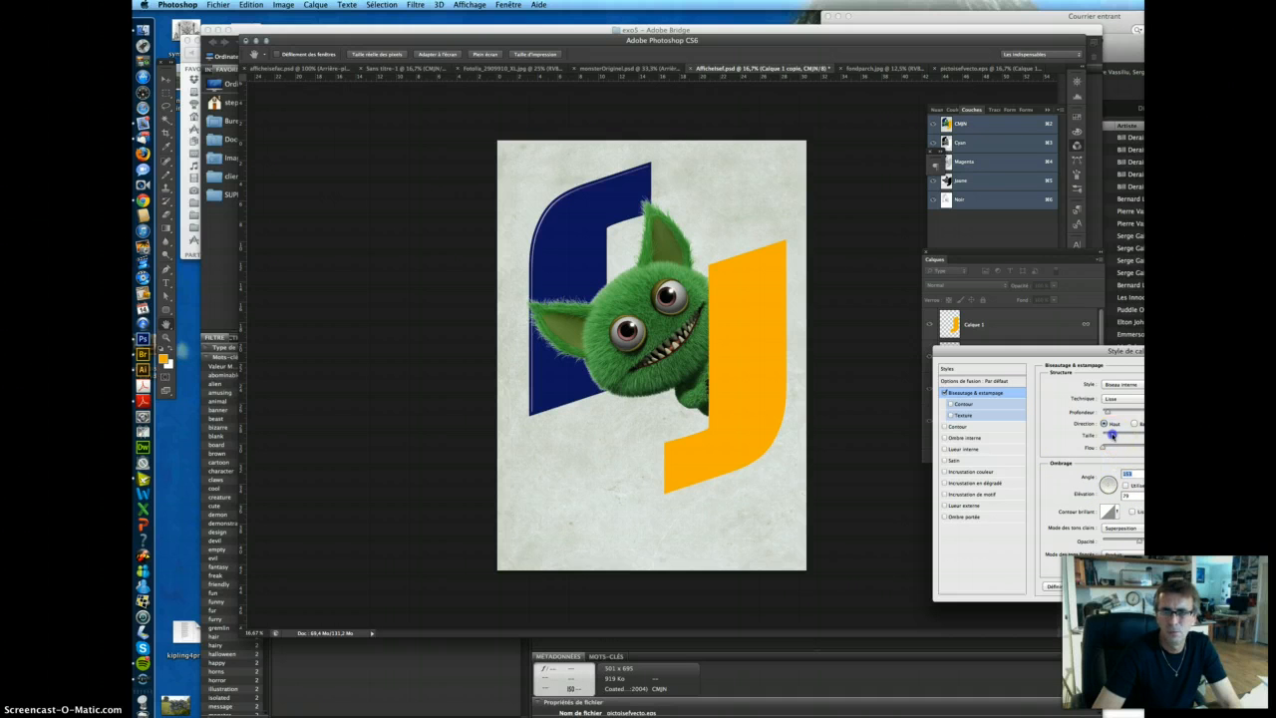
Step: Give the blue half a soft drop shadow cast up and left at -24°, with increased distance and size and reduced opacity
left_click(970, 517)
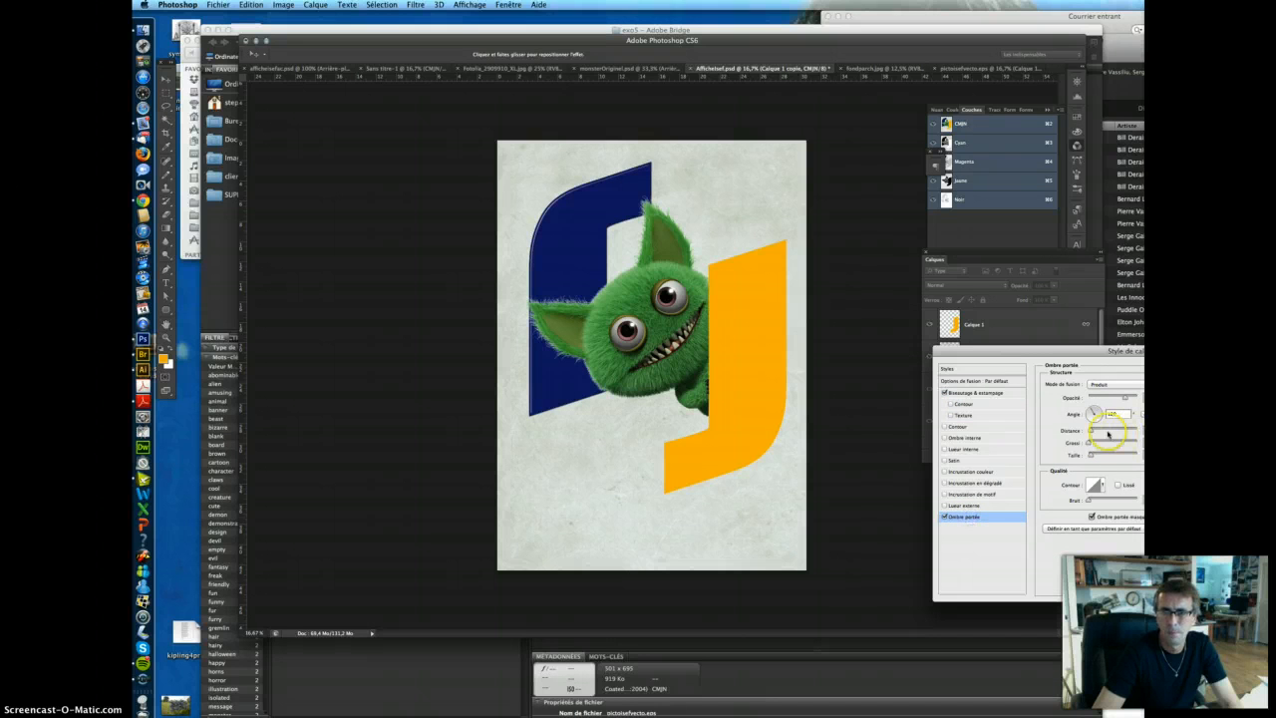
mouse_move(1109, 435)
left_mouse_down()
mouse_move(1094, 429)
mouse_move(1111, 428)
left_mouse_up()
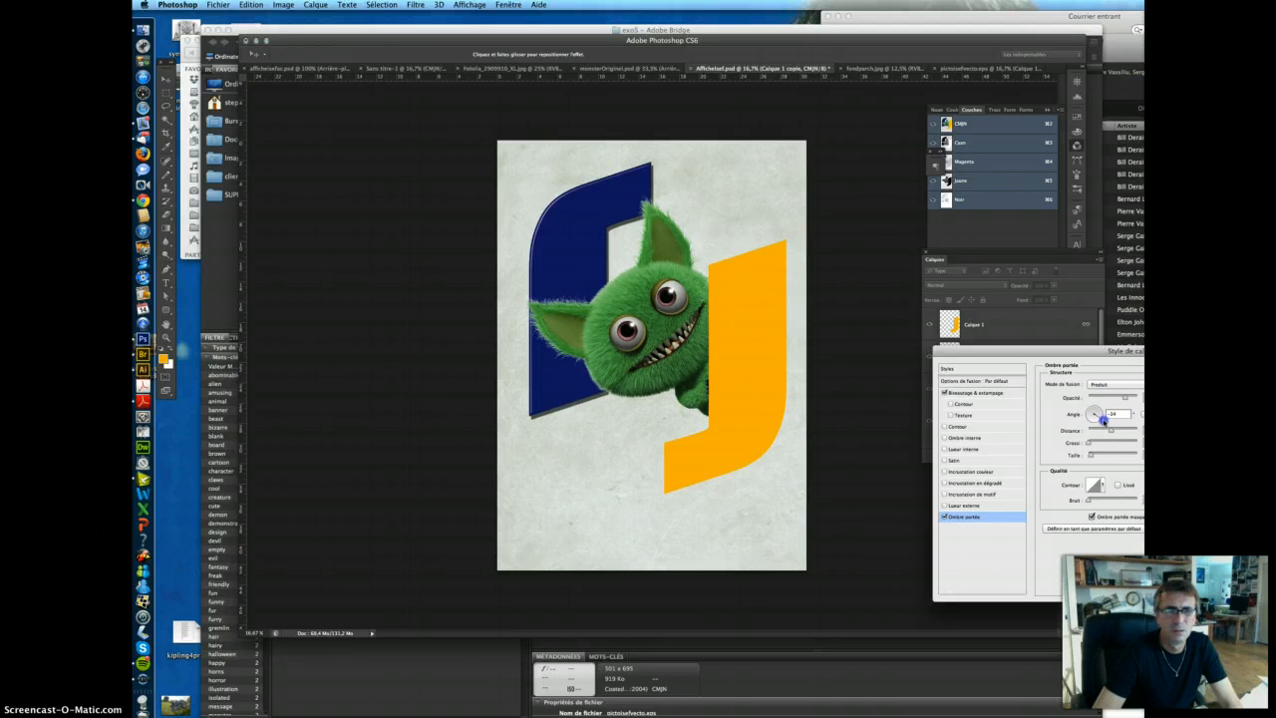
left_click_drag(1102, 420, 1104, 422)
left_click_drag(1093, 454, 1102, 454)
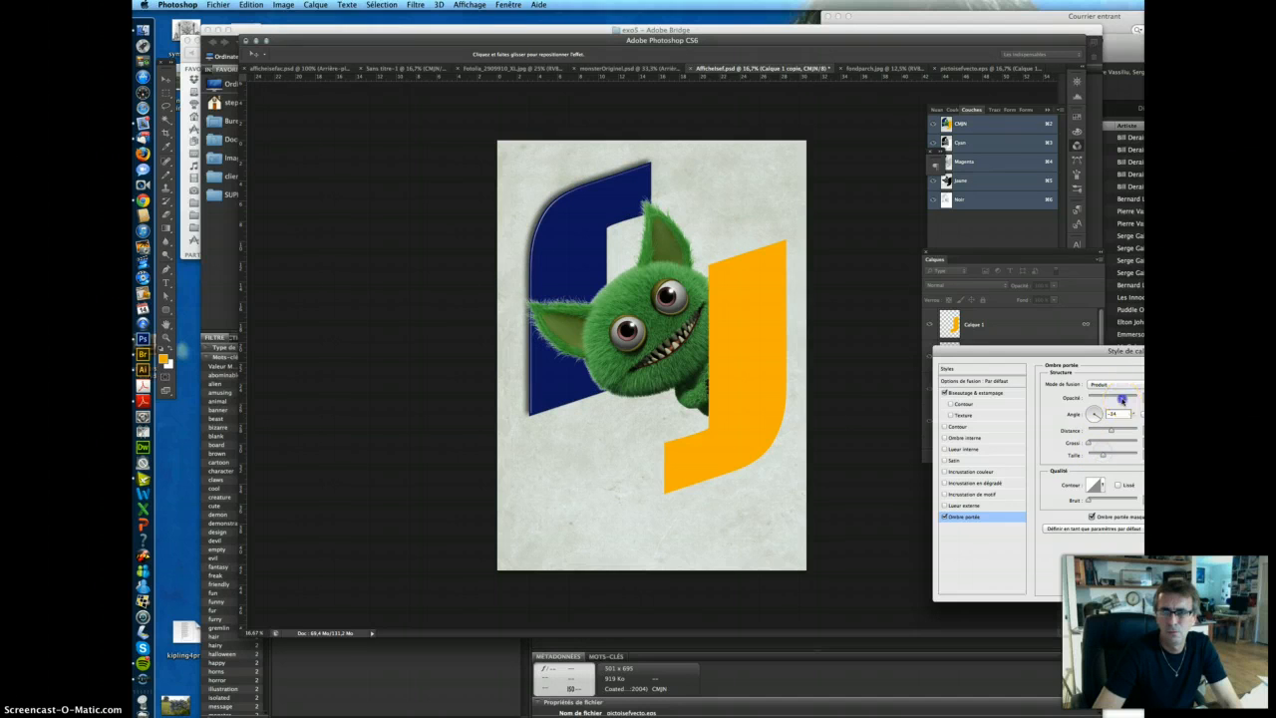
left_click_drag(1123, 399, 1105, 455)
left_click(1103, 455)
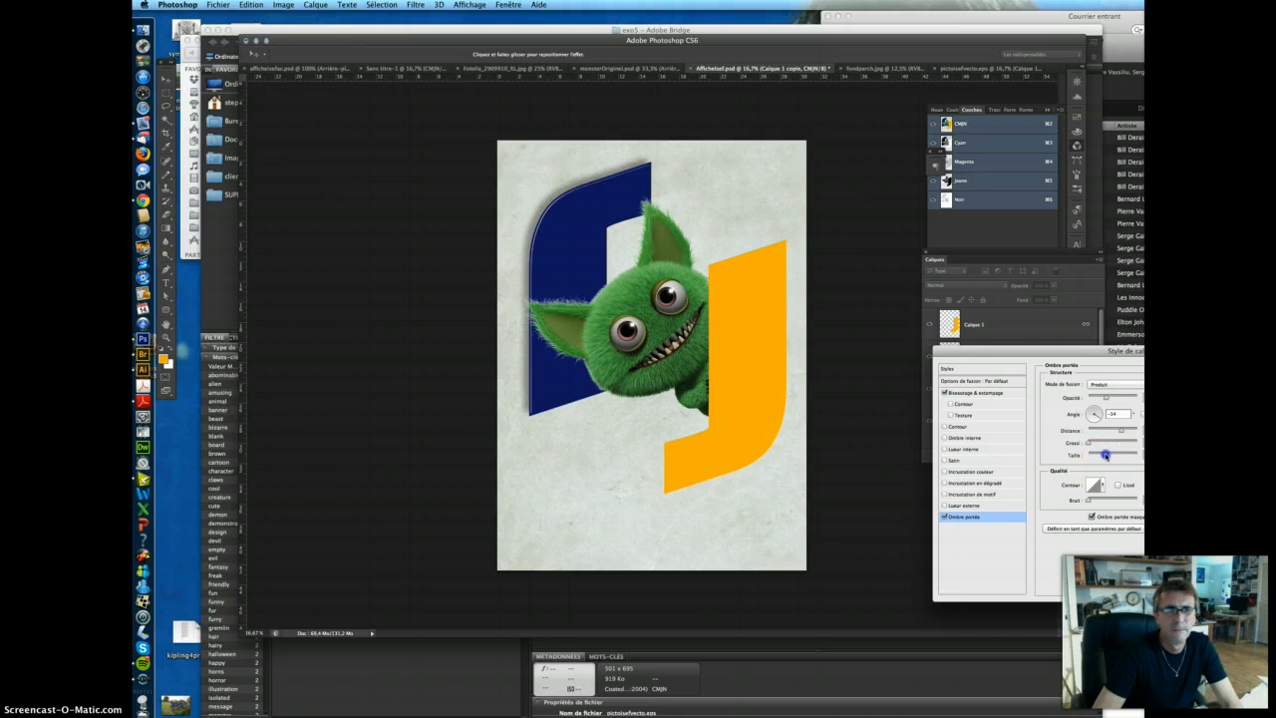
left_click(1105, 399)
Step: Narrow the blue half's bevel, set its light angle to about -41° and altitude to 42°, and apply the layer styles
left_click(995, 394)
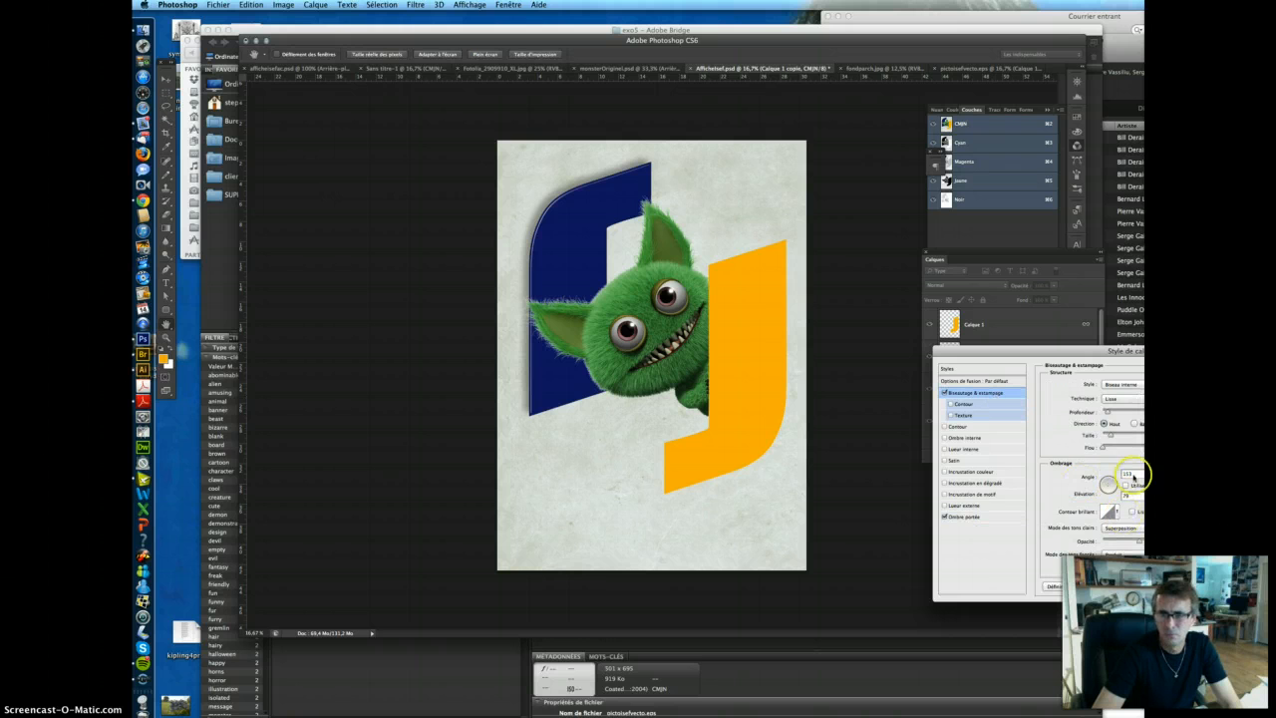
left_click_drag(1109, 436, 1105, 435)
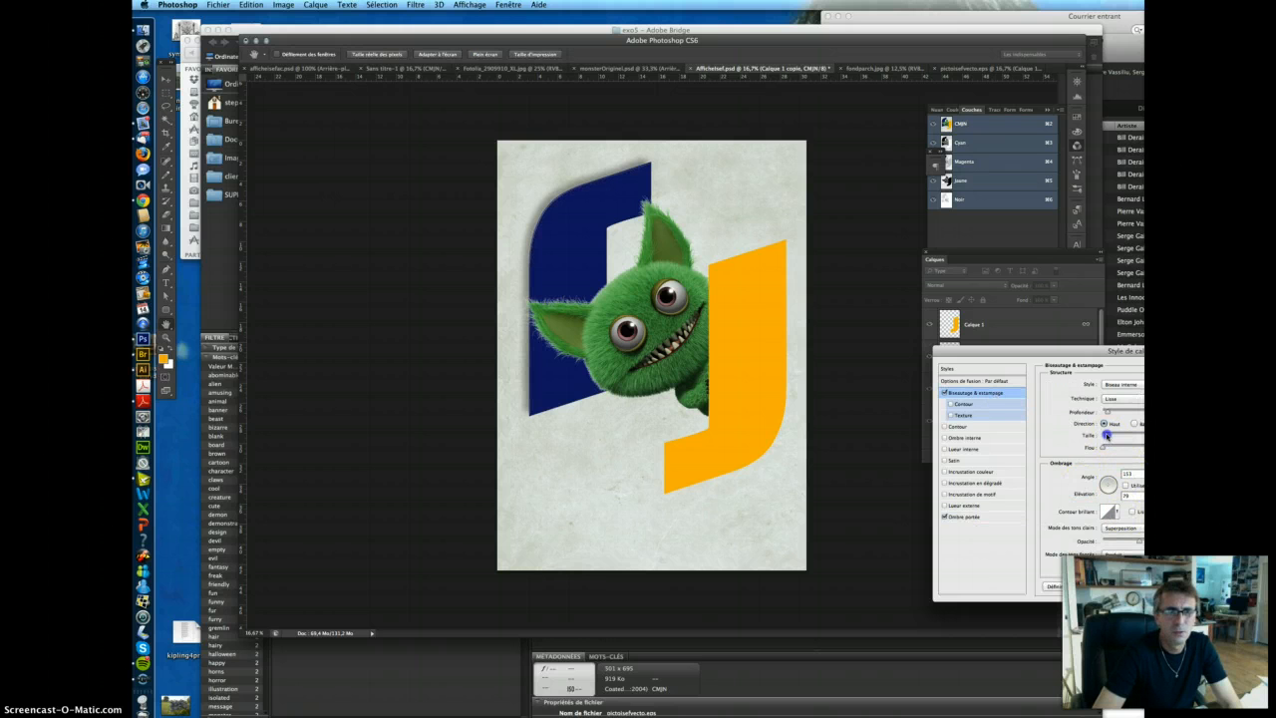
left_click_drag(1107, 486, 1113, 488)
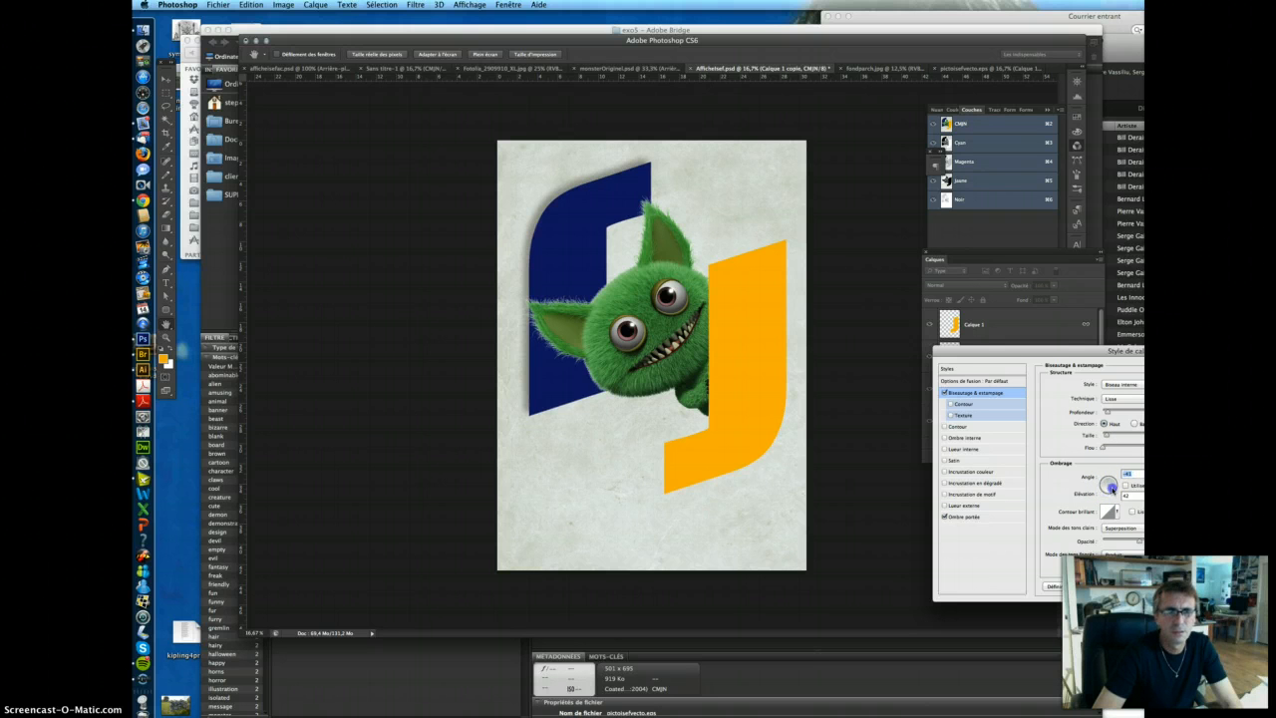
left_click(1107, 434)
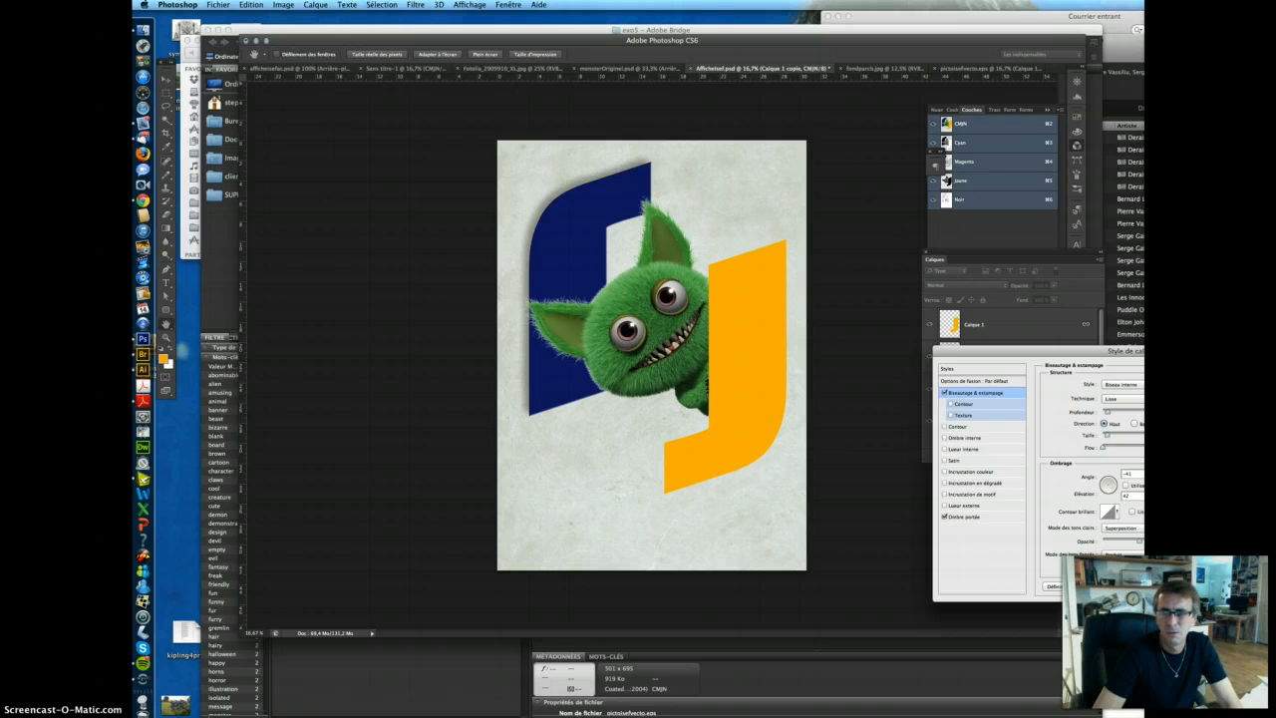
key("Return")
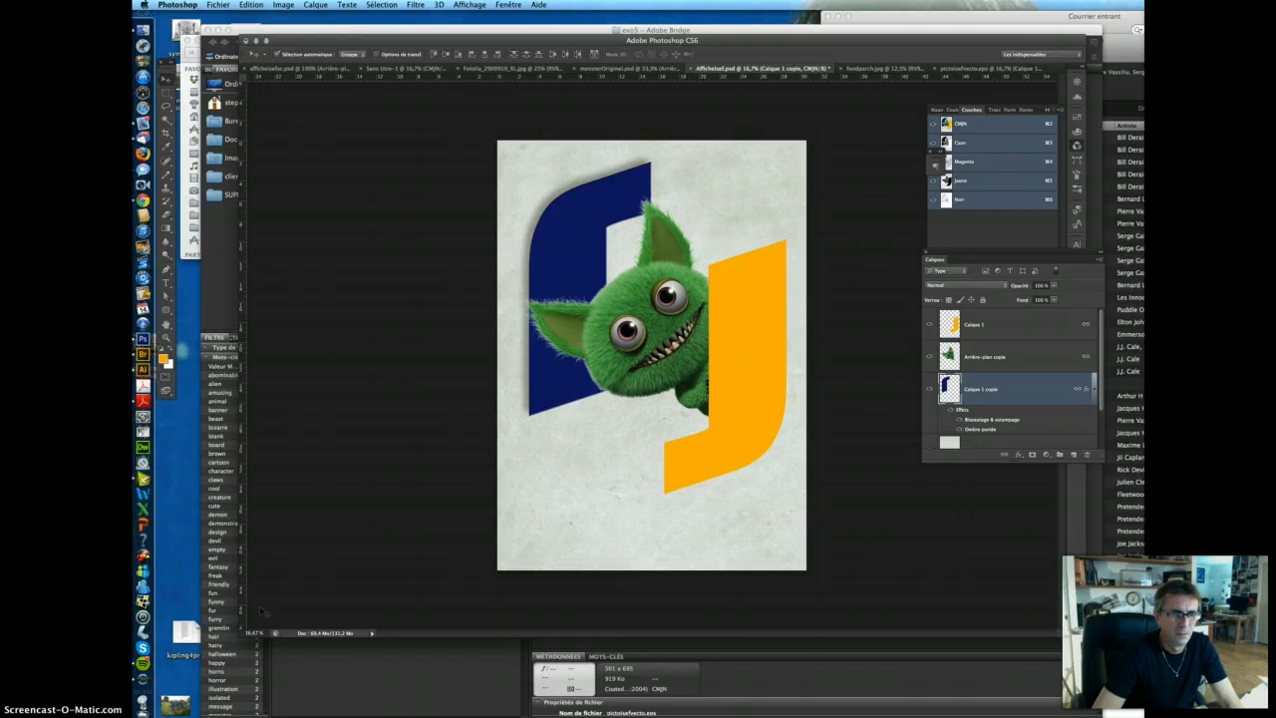
Step: Paste the layer style onto the yellow logo half and make its bevel and drop shadow effects visible
left_click(757, 342)
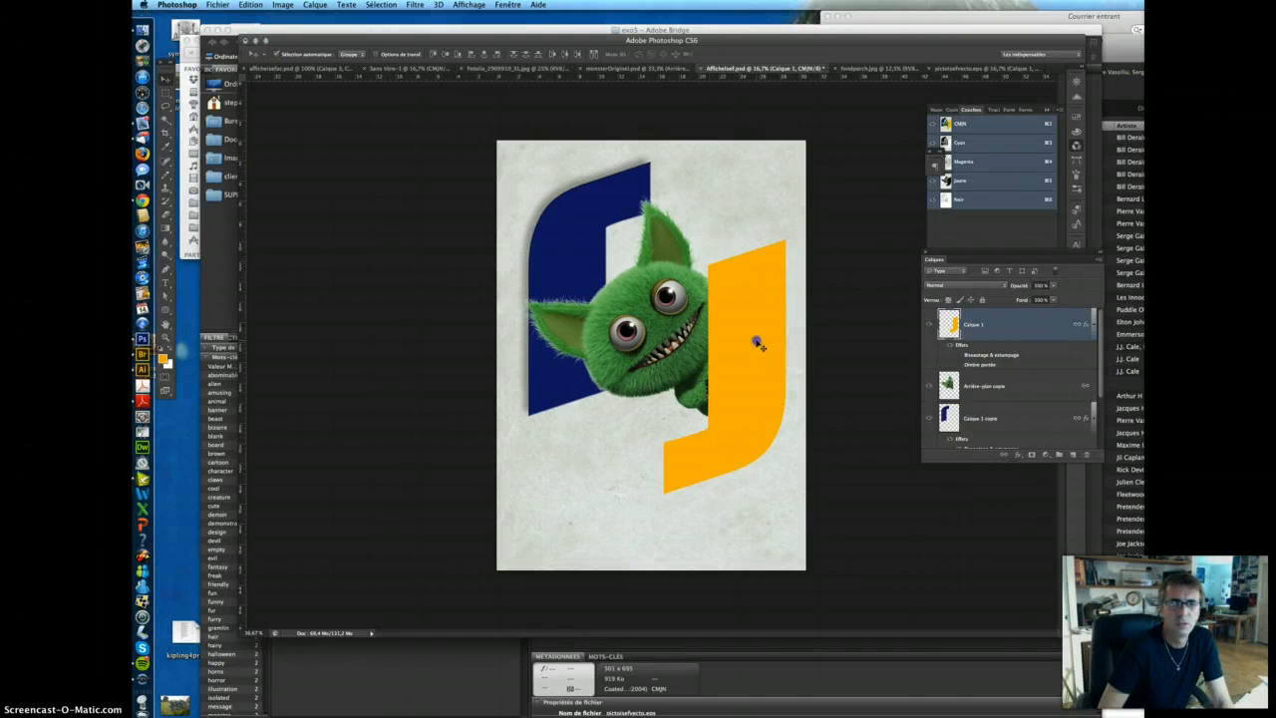
left_click(317, 5)
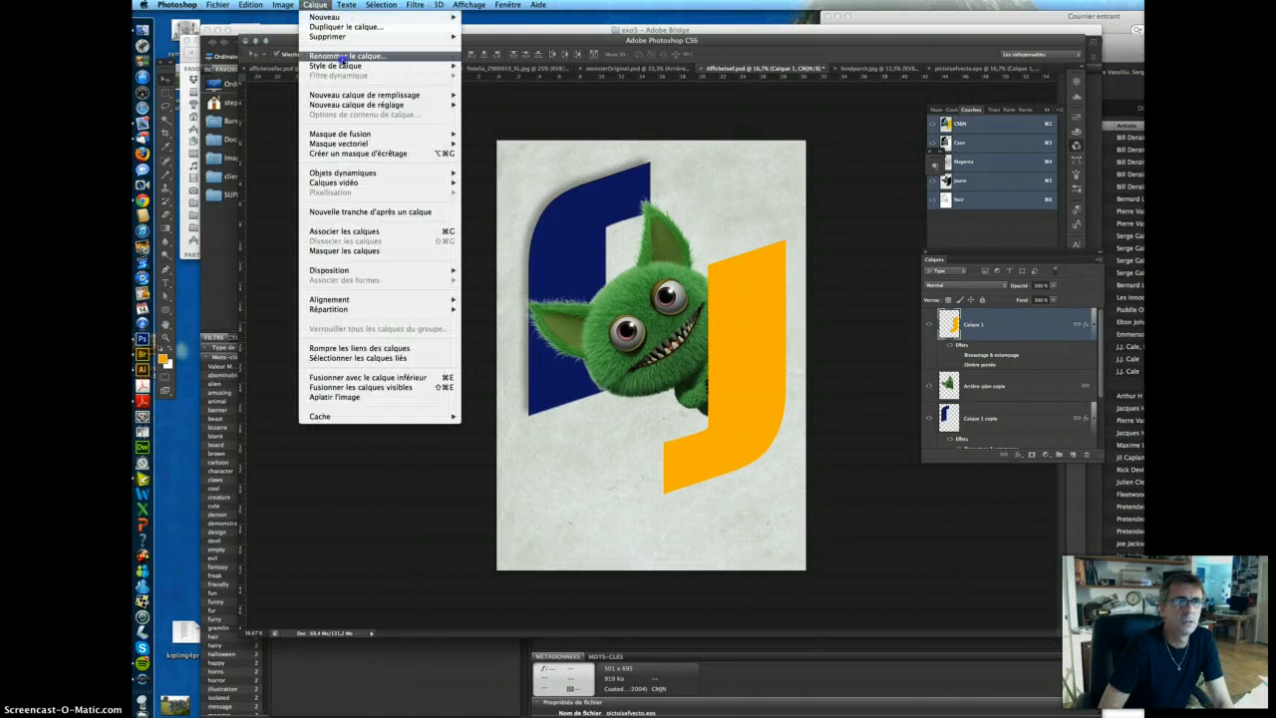
mouse_move(342, 64)
left_click(507, 202)
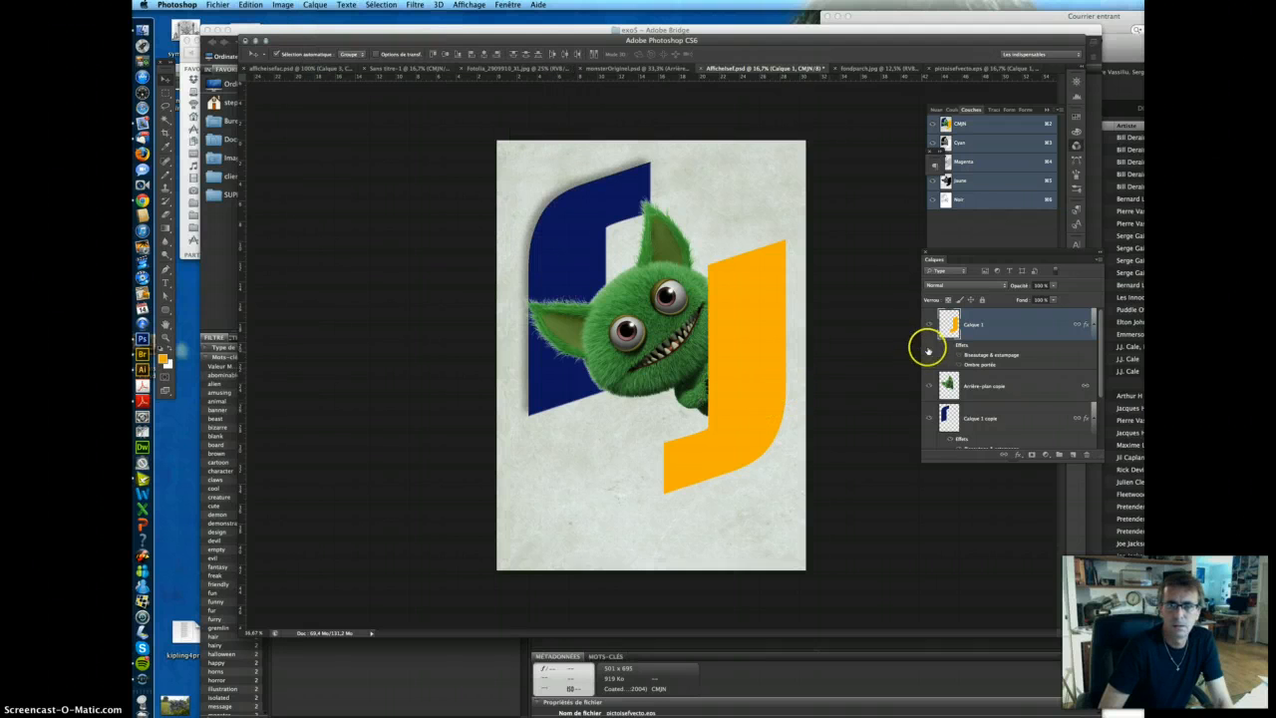
left_click(947, 345)
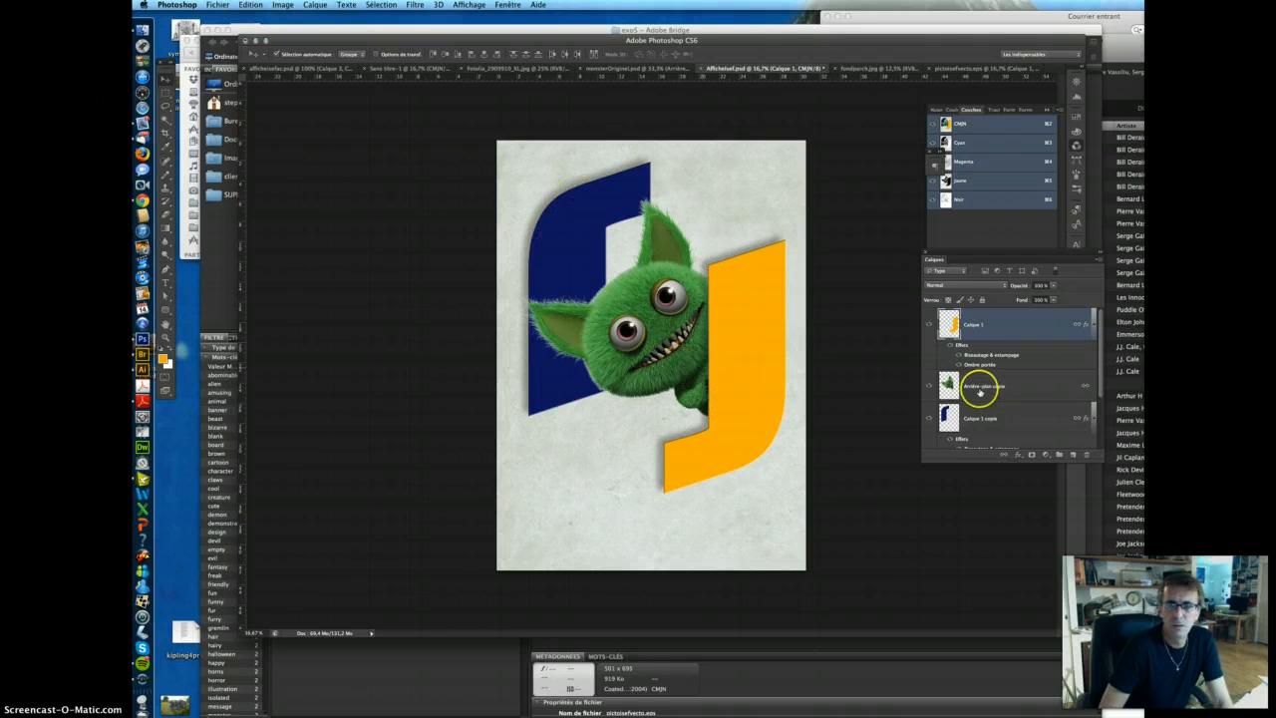
Step: Adjust the monster layer with Hue/Saturation, setting the hue to +8 and the saturation to +11
left_click(977, 387)
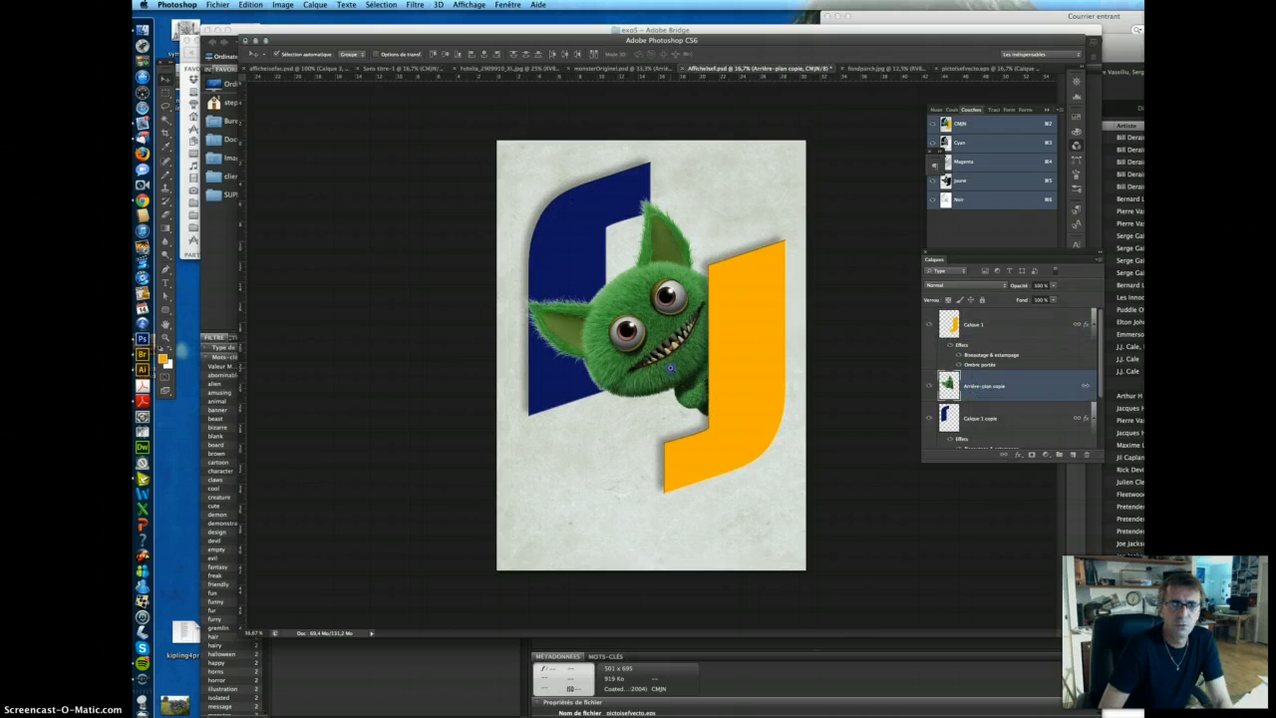
left_click(670, 366, "super")
scroll(619, 309, "up", 2)
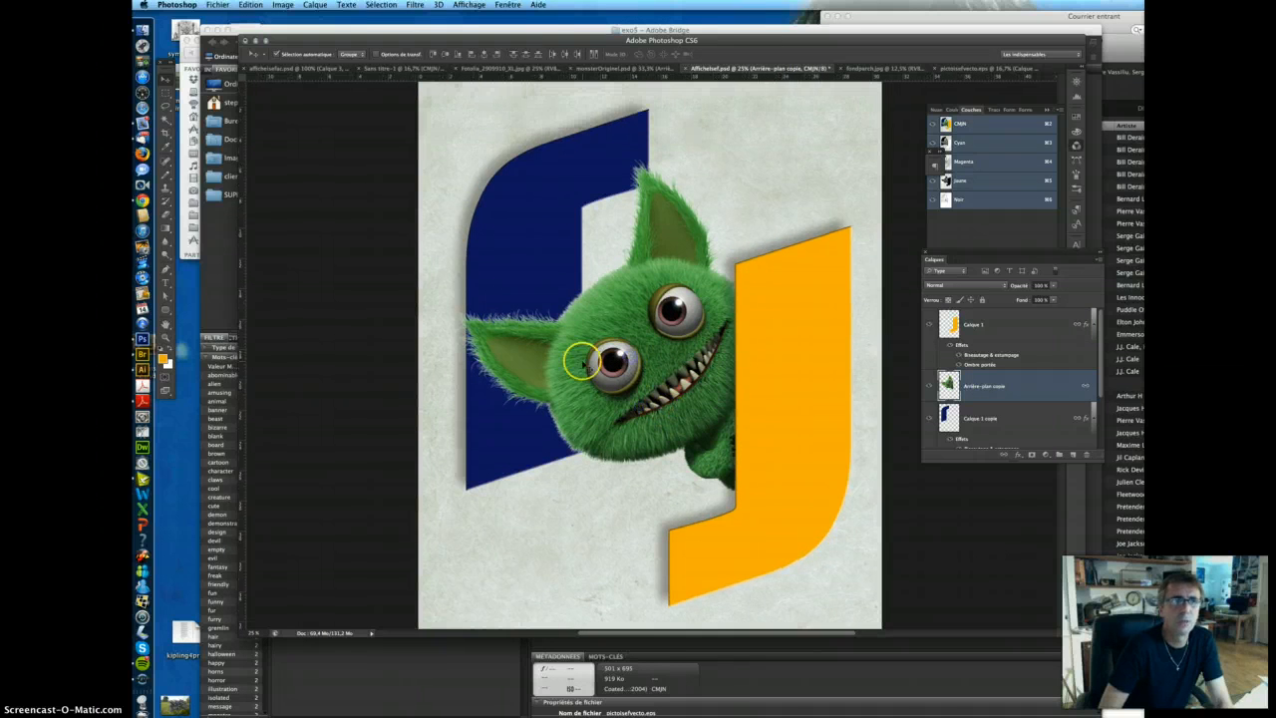
left_click(284, 5)
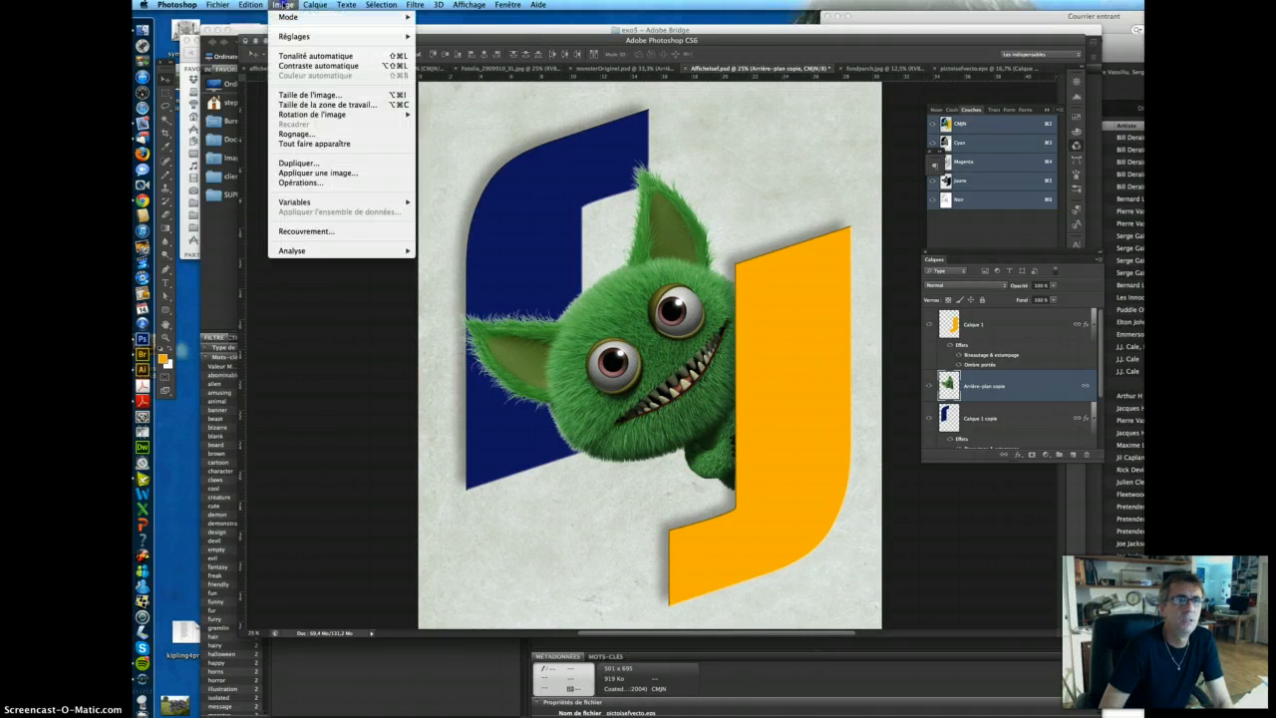
mouse_move(297, 40)
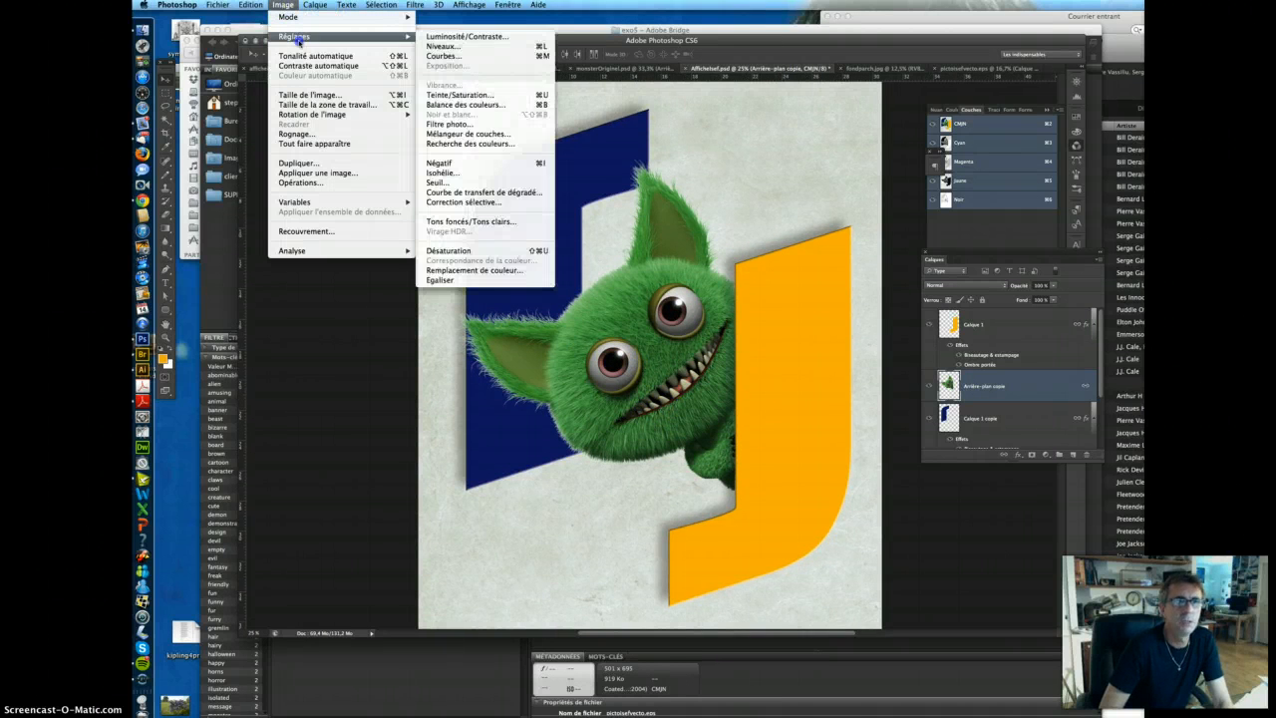
left_click(495, 97)
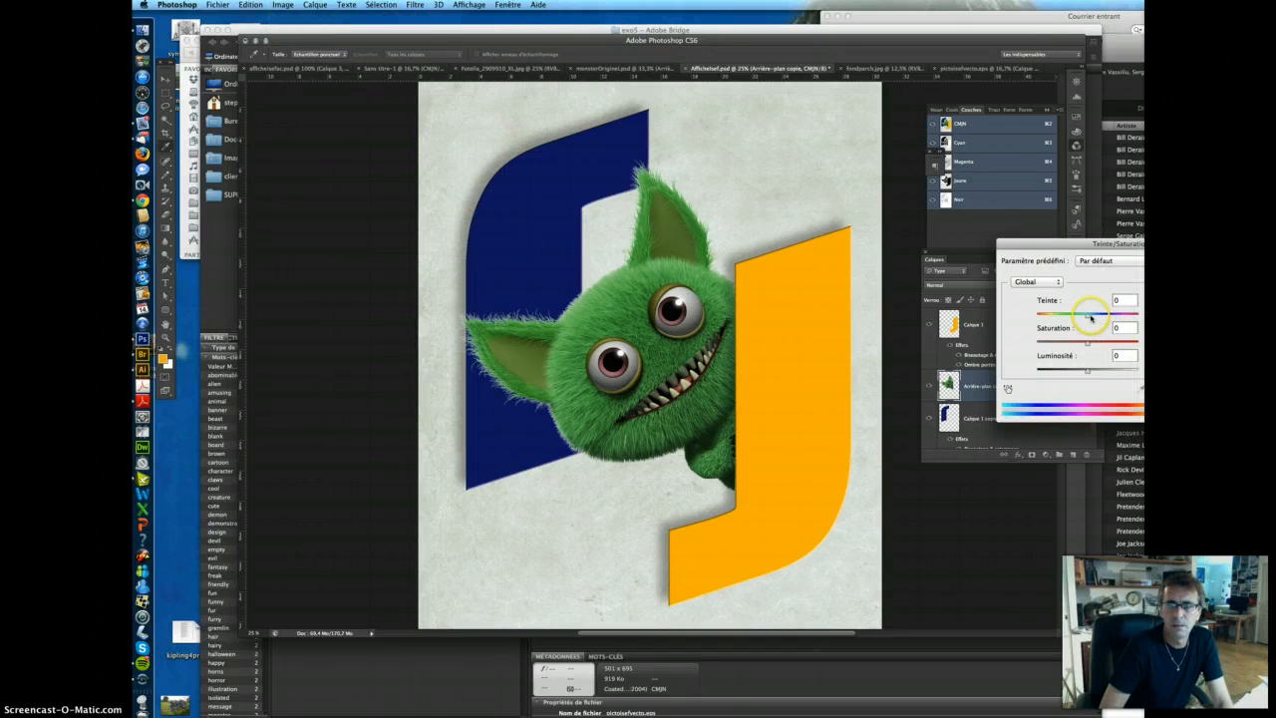
mouse_move(1087, 316)
left_mouse_down()
mouse_move(1138, 314)
mouse_move(1033, 315)
mouse_move(1101, 317)
left_mouse_up()
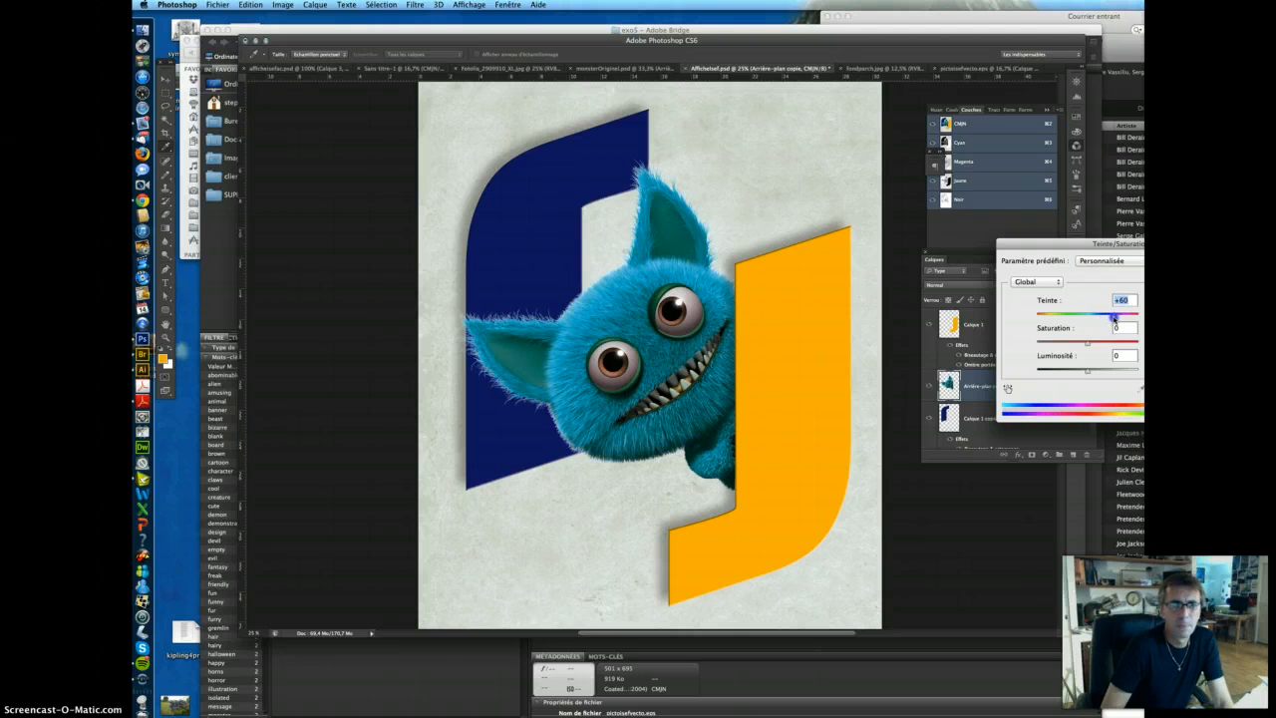
left_click_drag(1114, 317, 1091, 317)
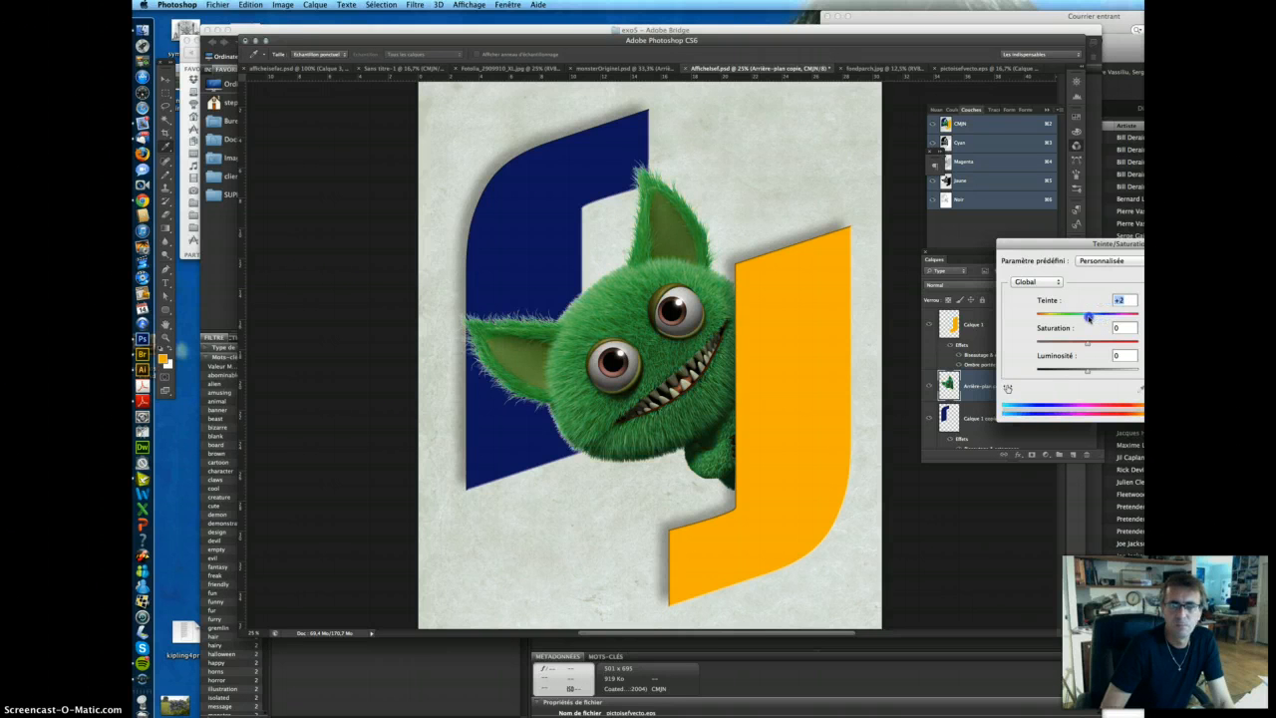
left_click_drag(1087, 370, 1092, 317)
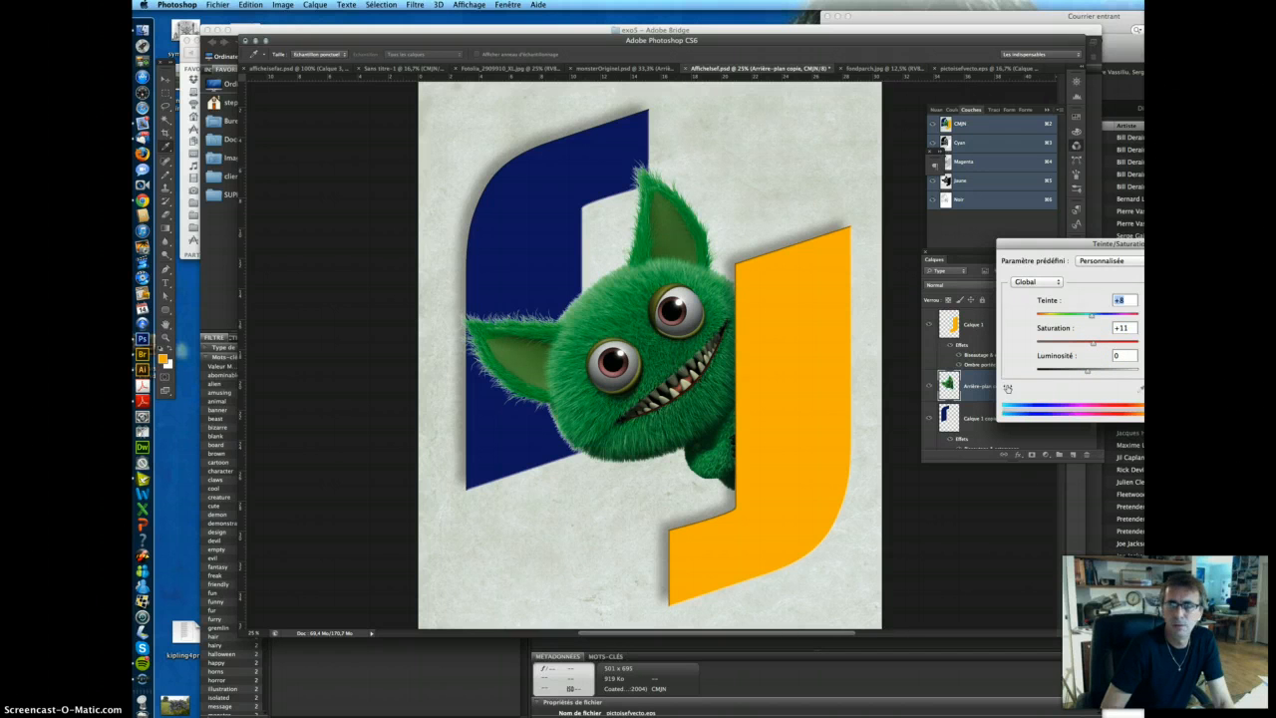
key("Return")
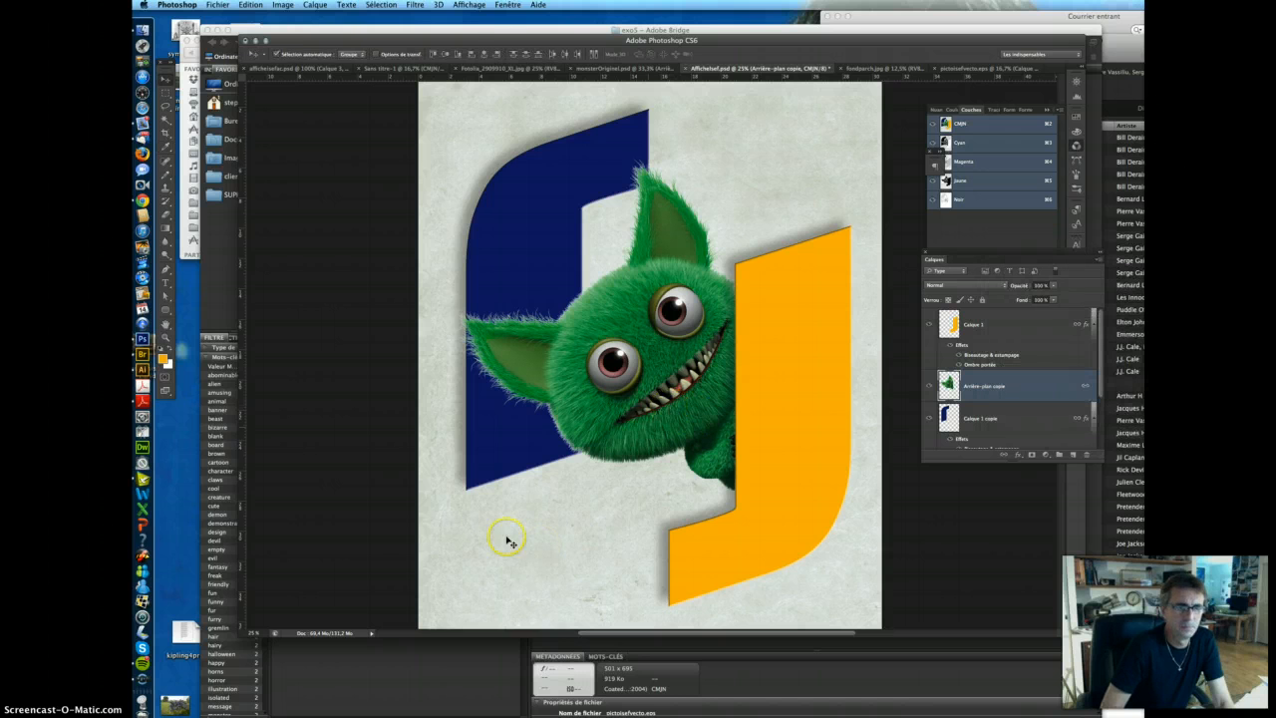
Step: Save the poster under its existing file name
left_click(218, 5)
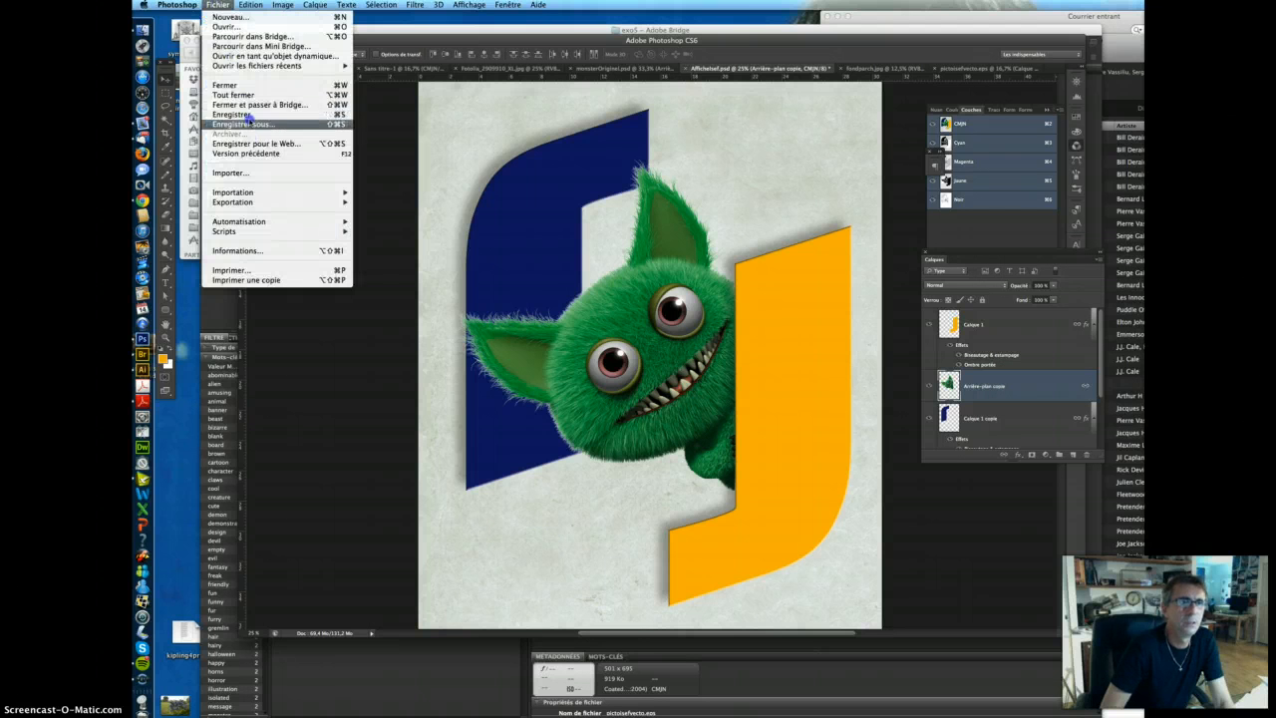
left_click(248, 115)
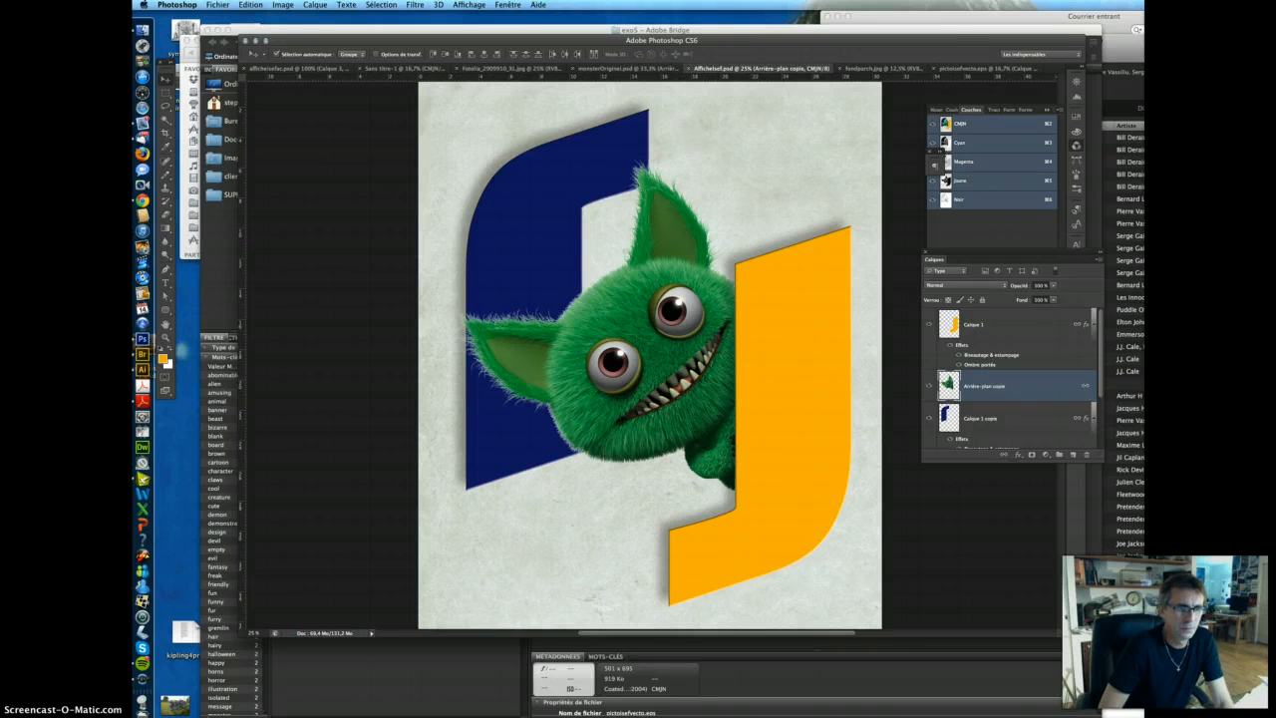
left_click(642, 706)
left_click(703, 415)
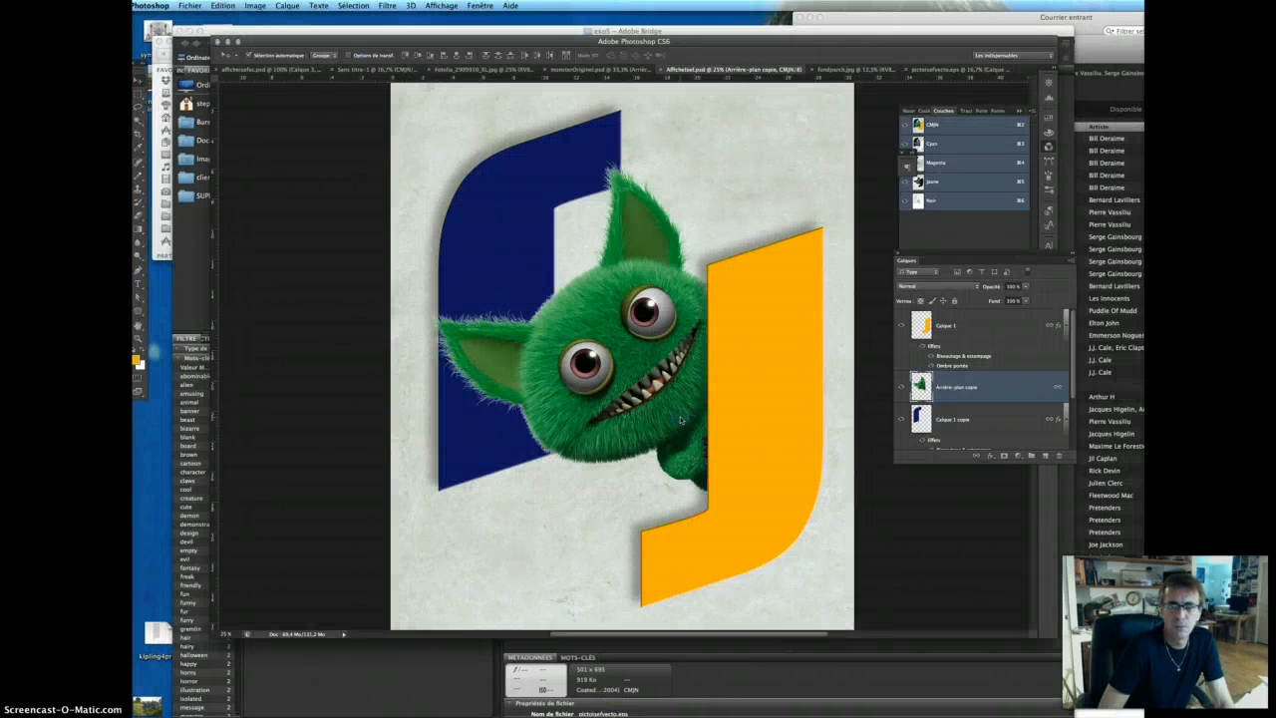
Step: Duplicate the monster layer as "Arrière-plan copie 2" within the poster and activate the Rectangular Marquee tool
left_click(287, 5)
left_click(299, 27)
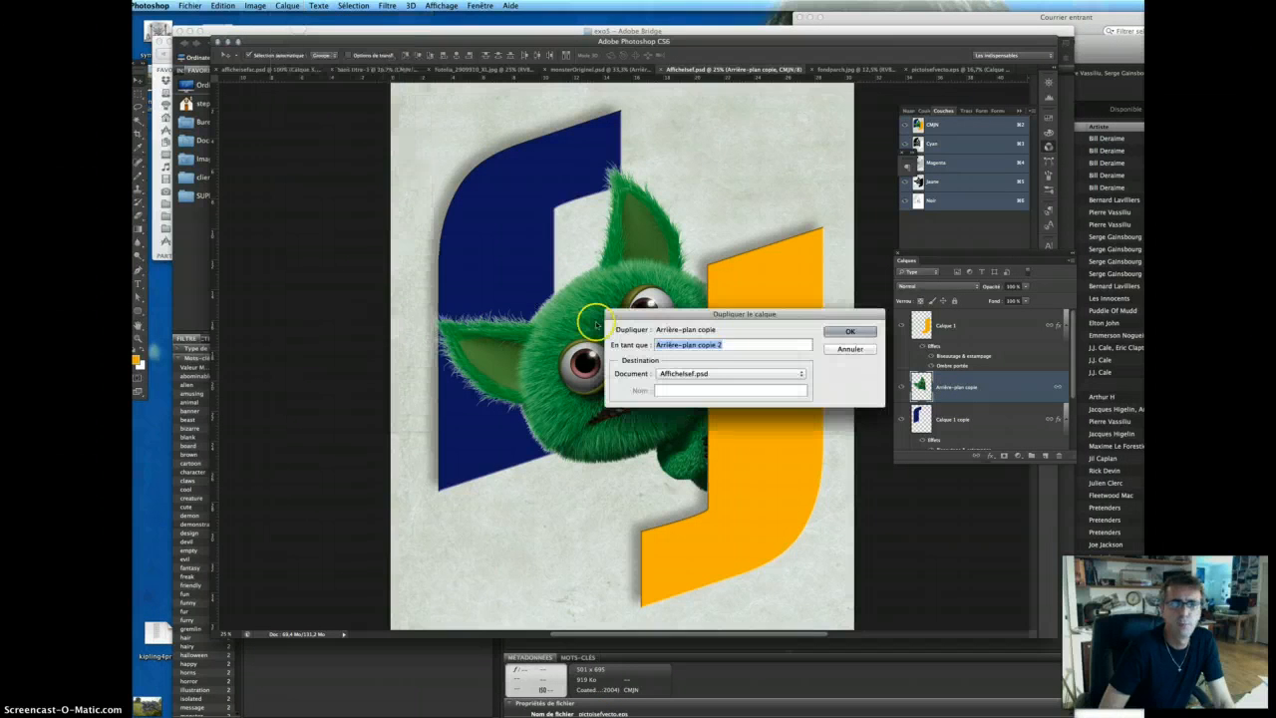
left_click(849, 331)
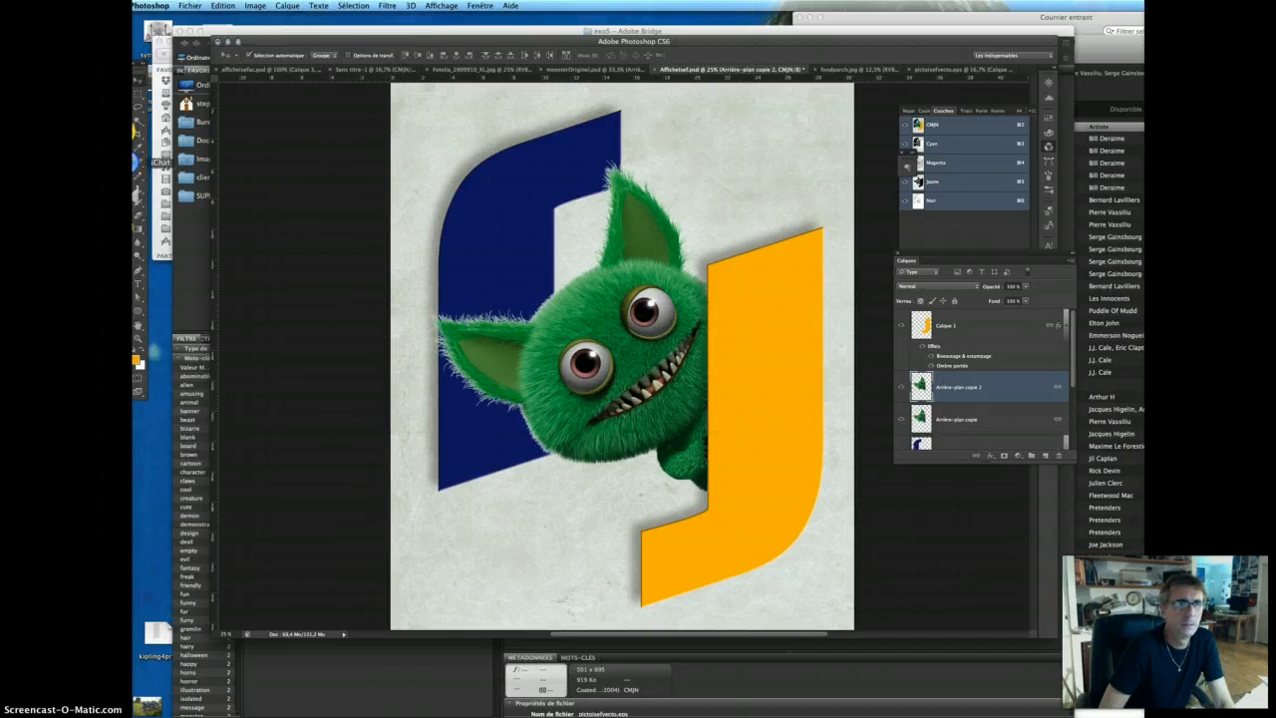
left_click(137, 99)
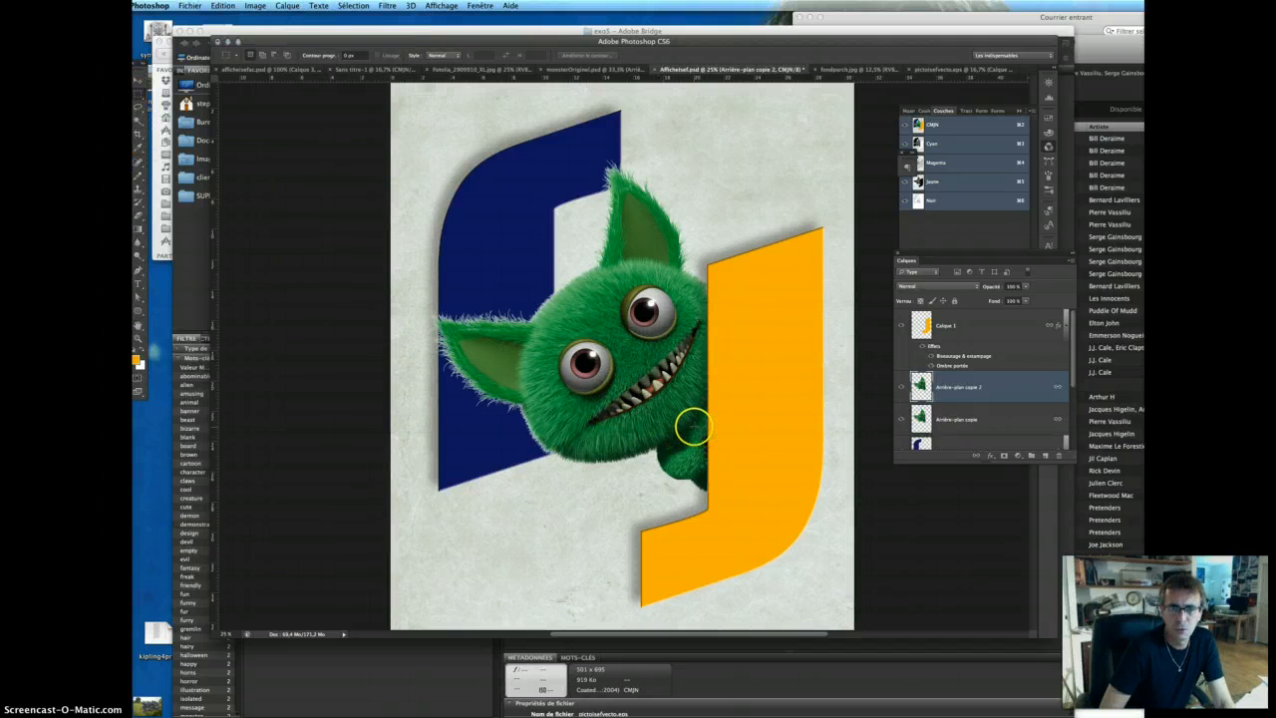
Step: Select a small rectangle around the monster's claws at the yellow logo edge, invert the selection and delete the rest of the duplicate layer
left_click_drag(694, 426, 746, 471)
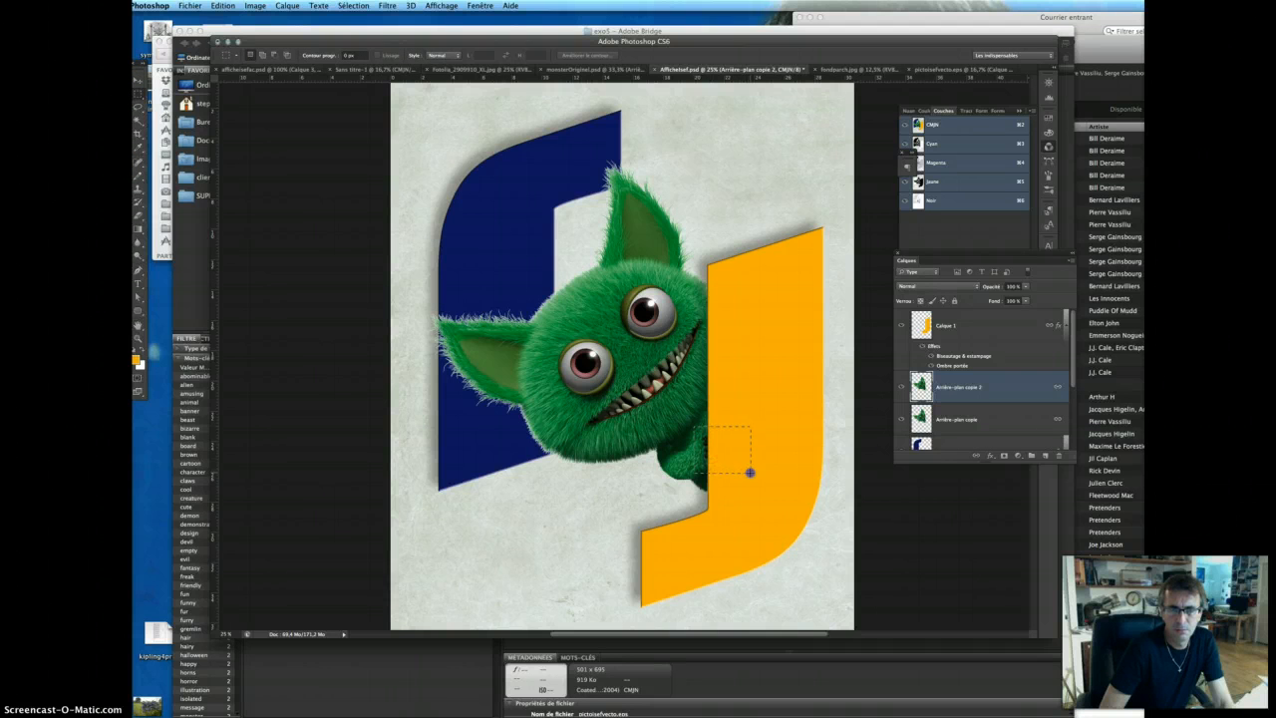
left_click_drag(740, 479, 741, 478)
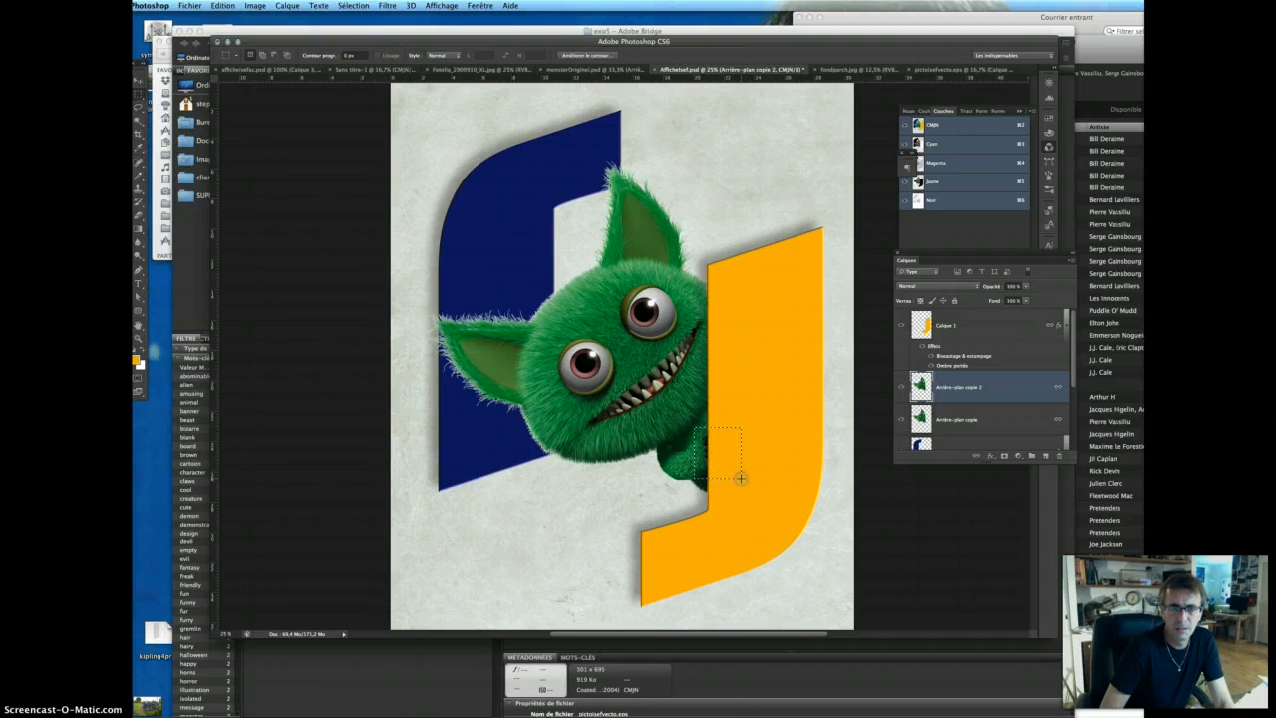
left_click(355, 7)
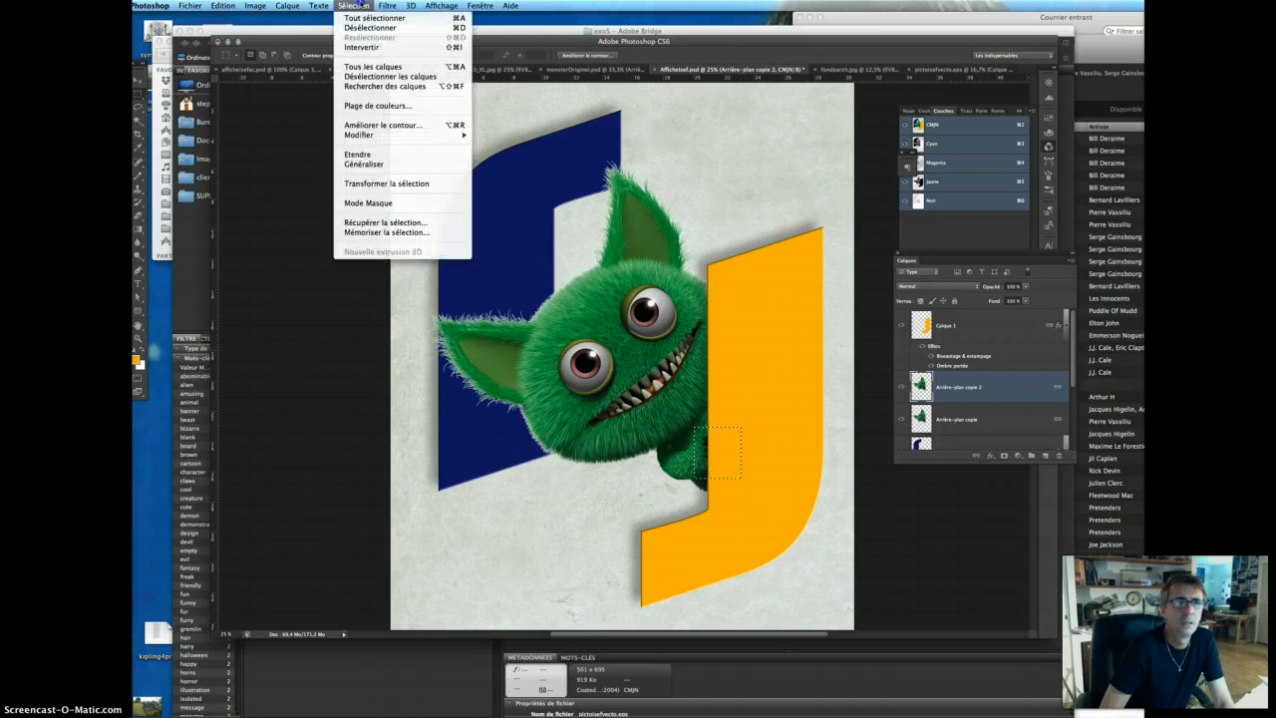
left_click(377, 49)
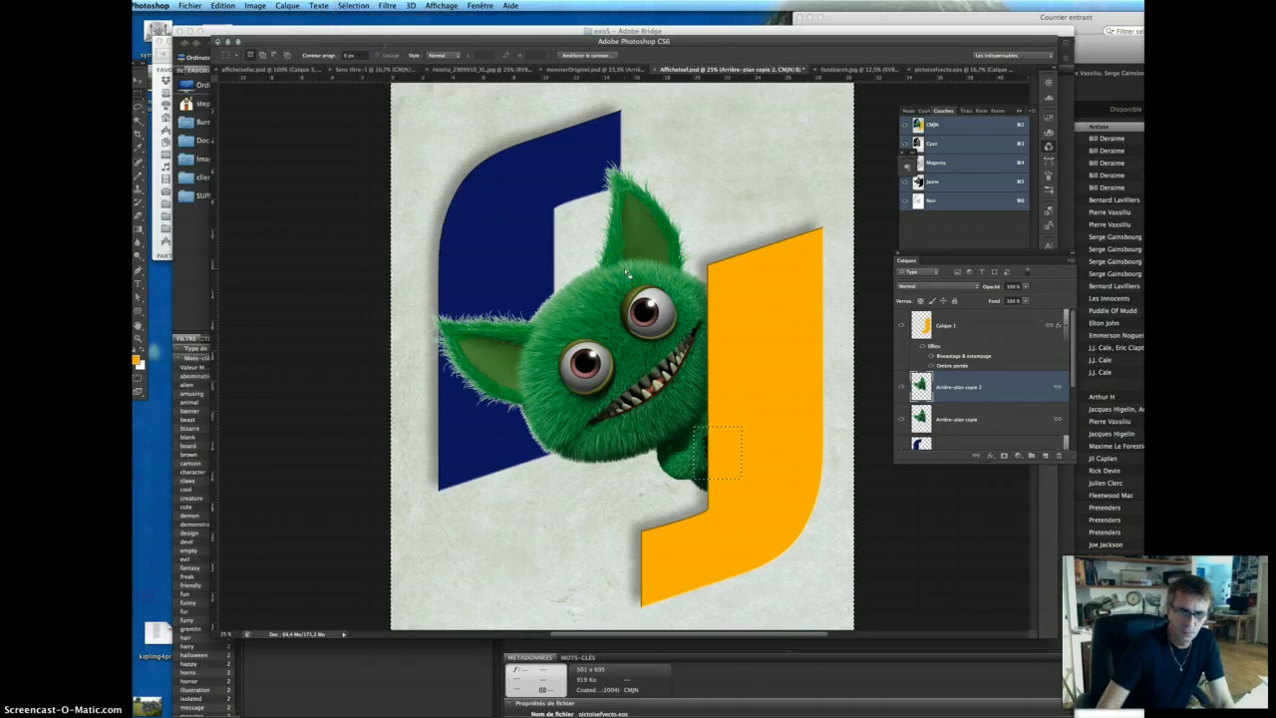
key("Delete")
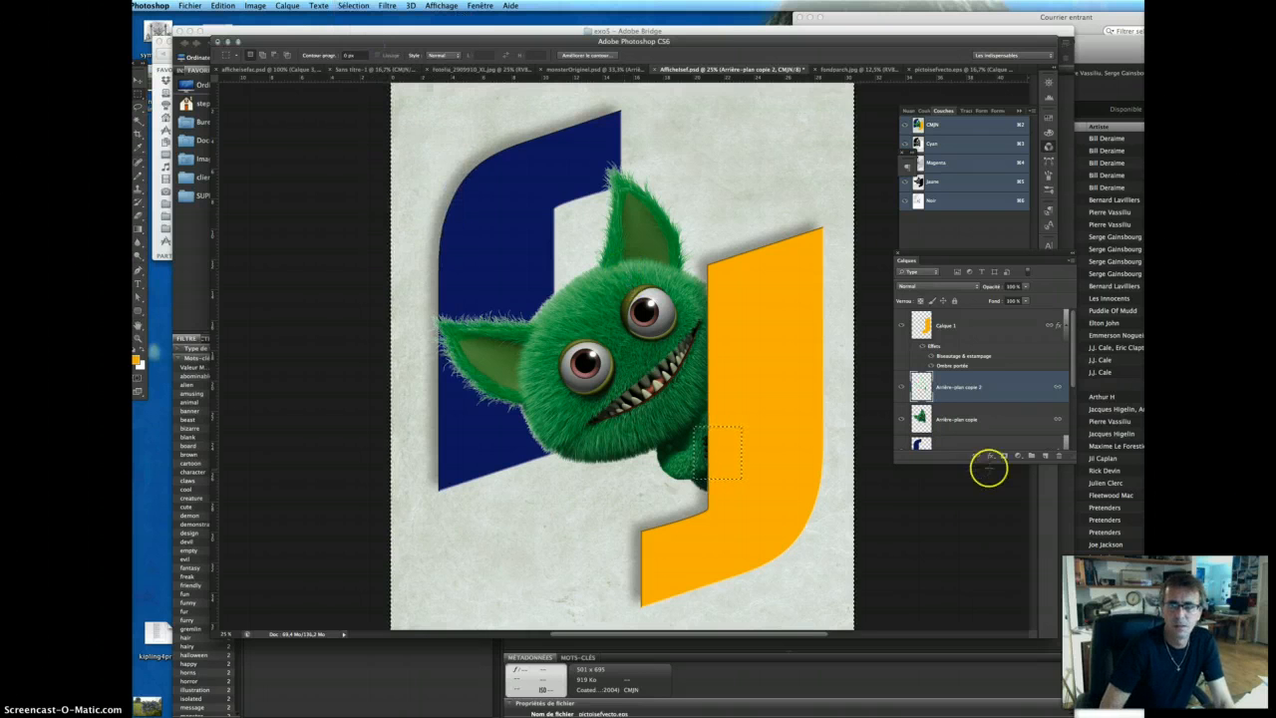
Step: Move the claws layer "Arrière-plan copie 2" above the yellow logo layer "Calque 1" and deselect
left_click(961, 389)
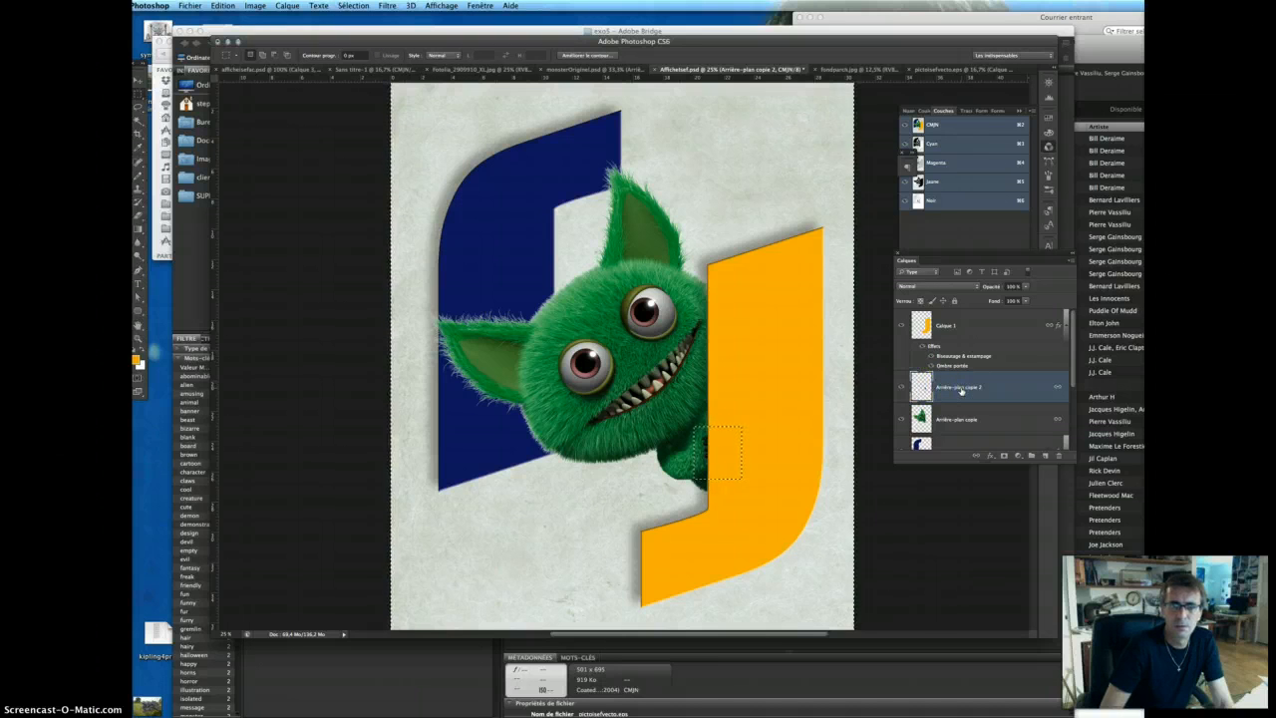
left_click_drag(961, 389, 958, 317)
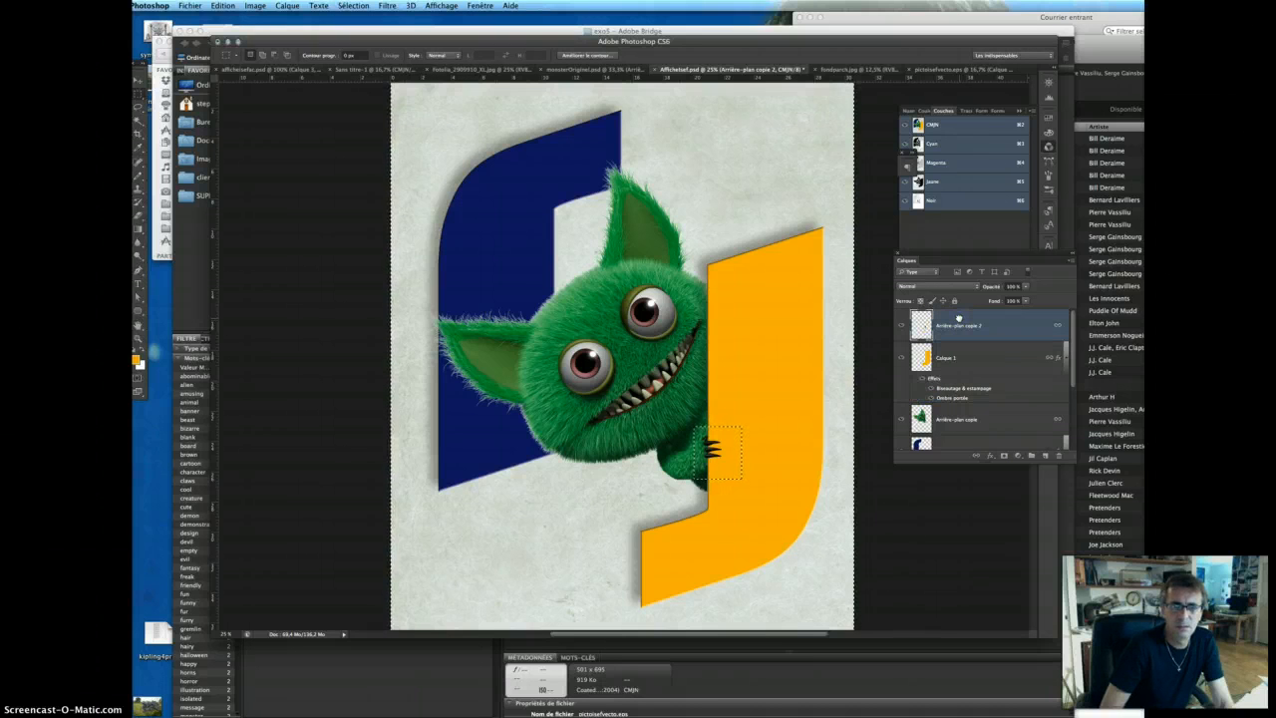
key("super+d")
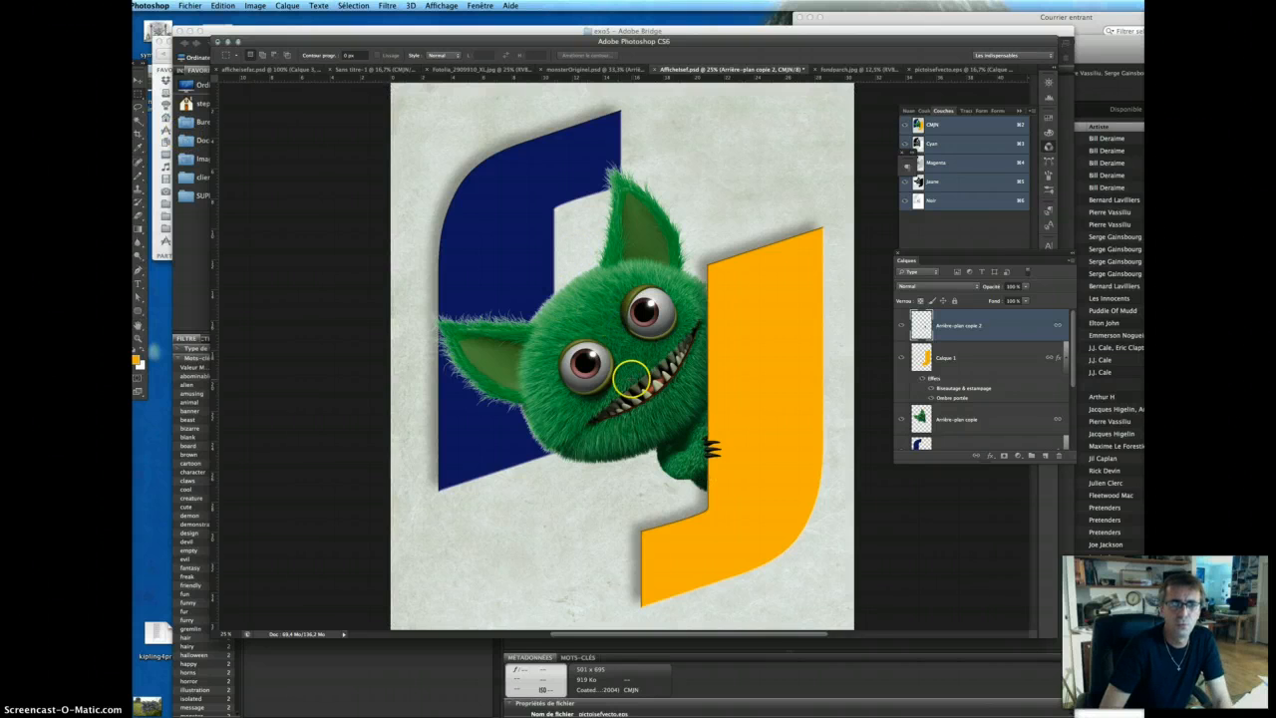
key("super+minus")
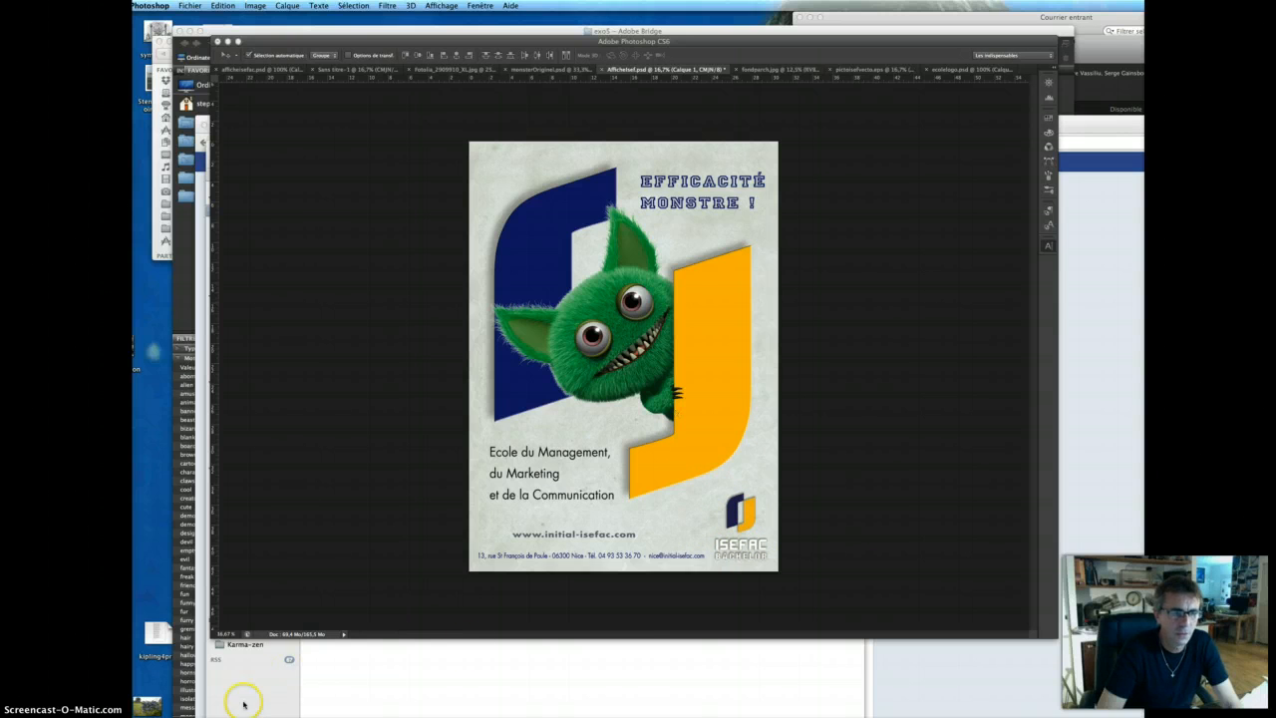
Step: Add a Multiply drop shadow to the monster layer with reduced opacity, angle -32°, distance 26 px, a slight spread and size 133 px
left_click(578, 373)
left_click(578, 373)
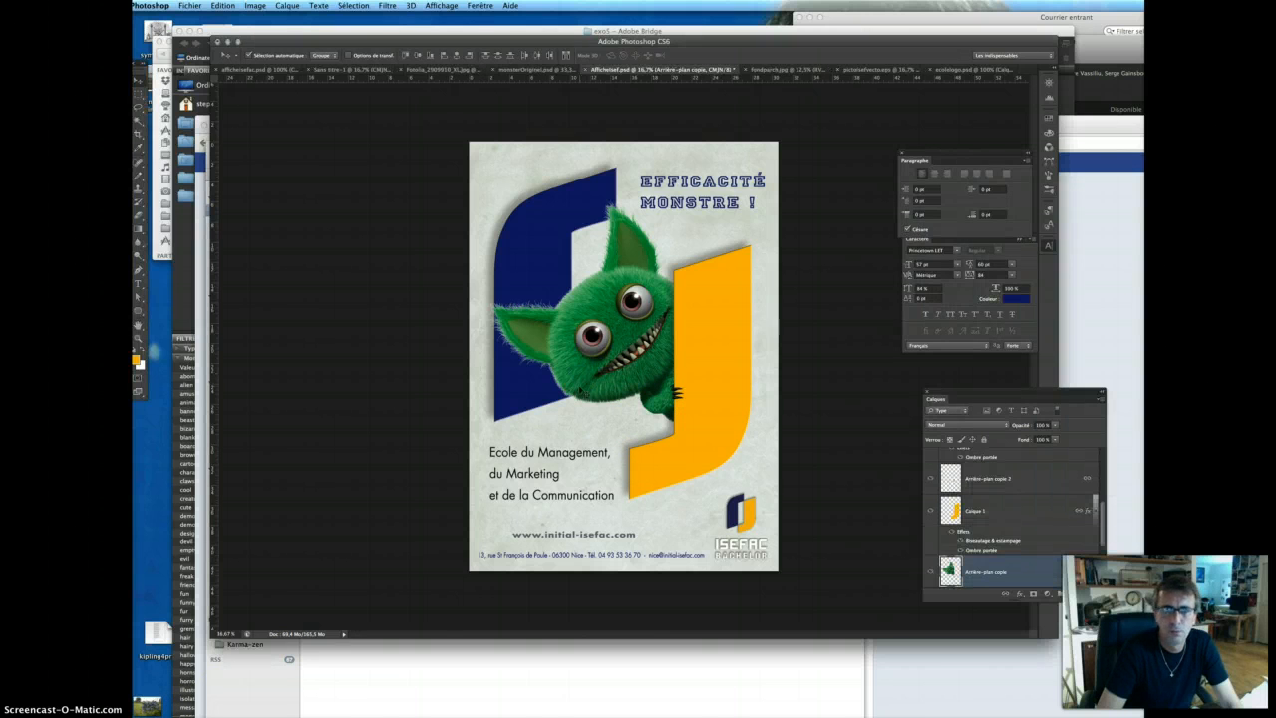
left_click(287, 6)
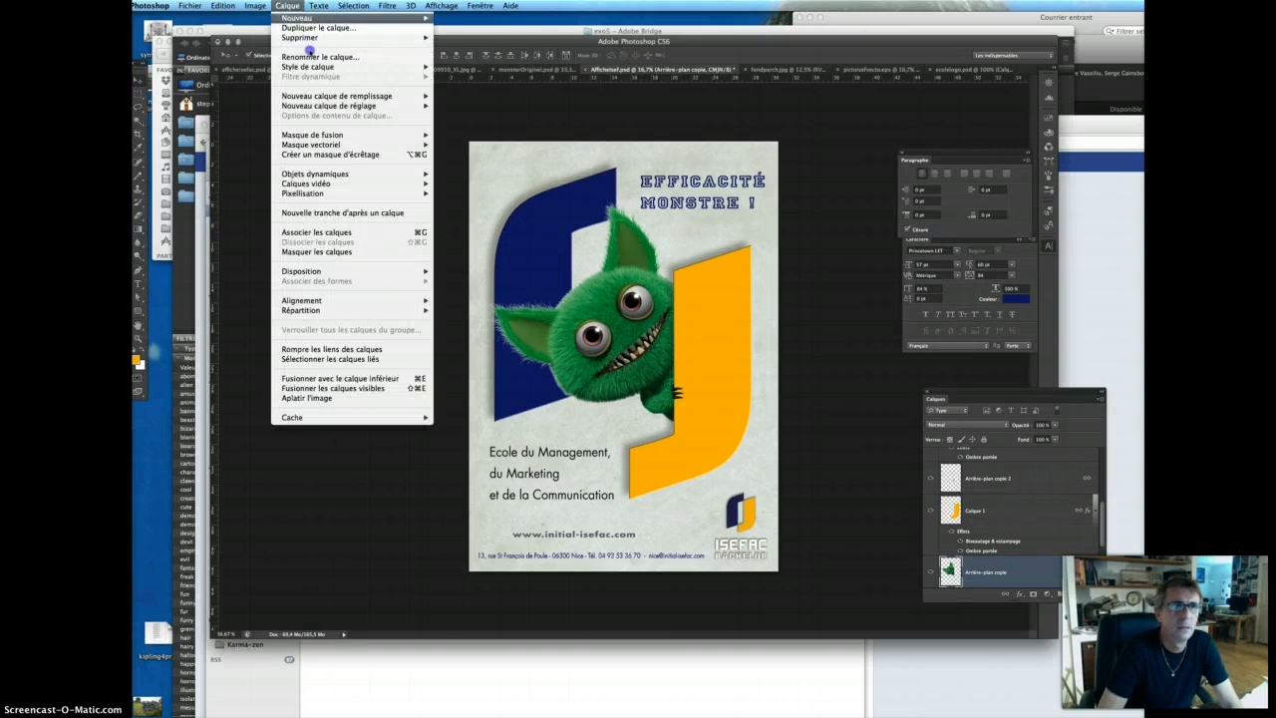
mouse_move(309, 66)
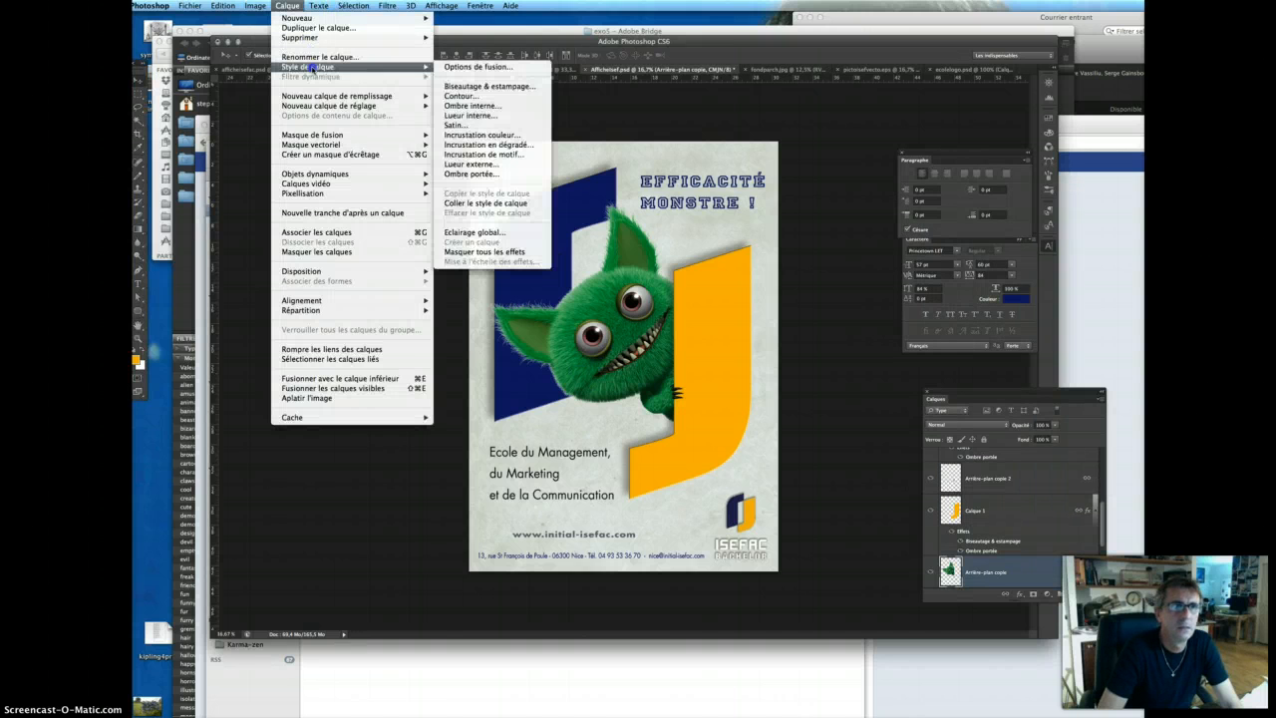
left_click(503, 176)
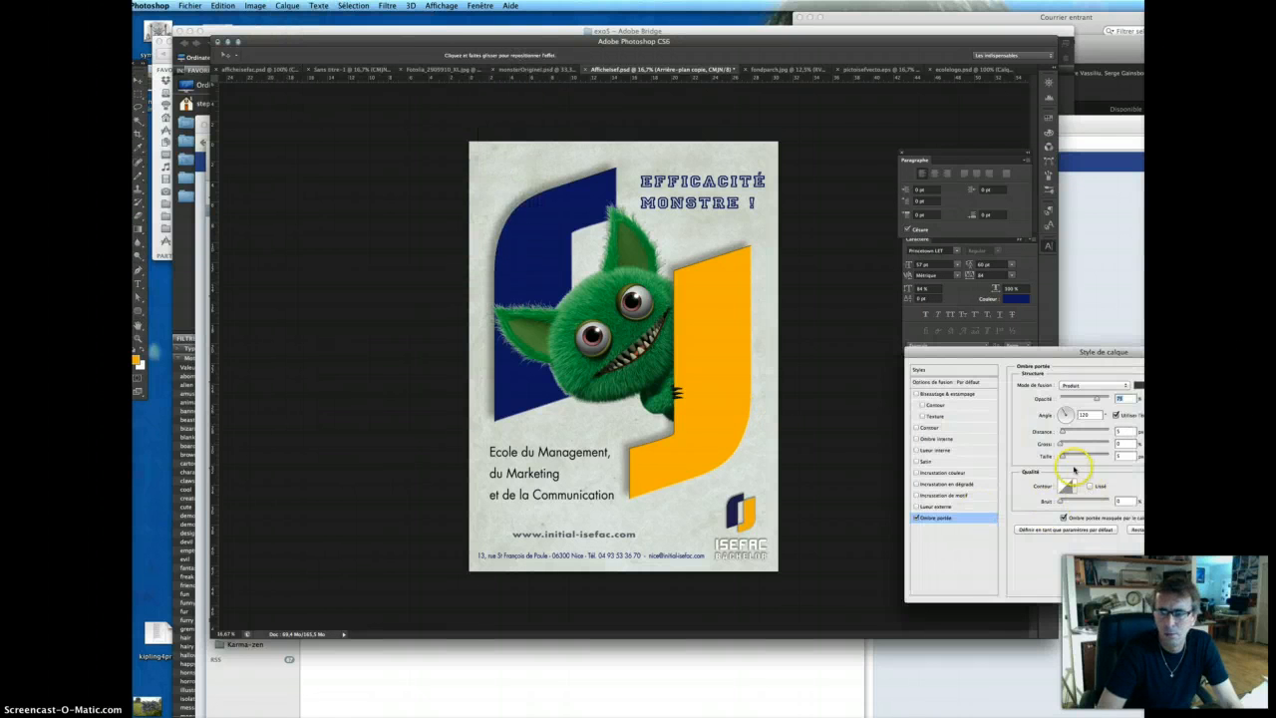
mouse_move(1062, 456)
left_mouse_down()
mouse_move(1082, 456)
mouse_move(1061, 432)
mouse_move(1080, 432)
mouse_move(1084, 397)
mouse_move(1054, 404)
mouse_move(1086, 455)
left_mouse_up()
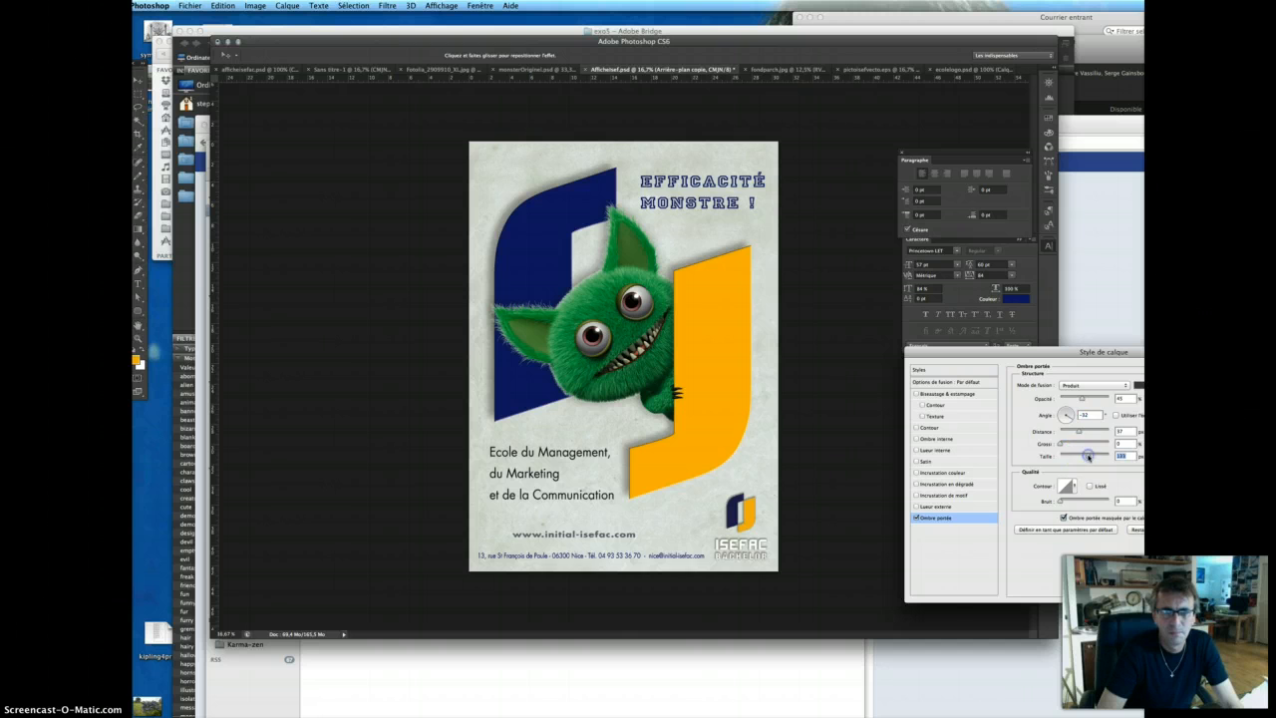
left_click_drag(1060, 443, 1063, 444)
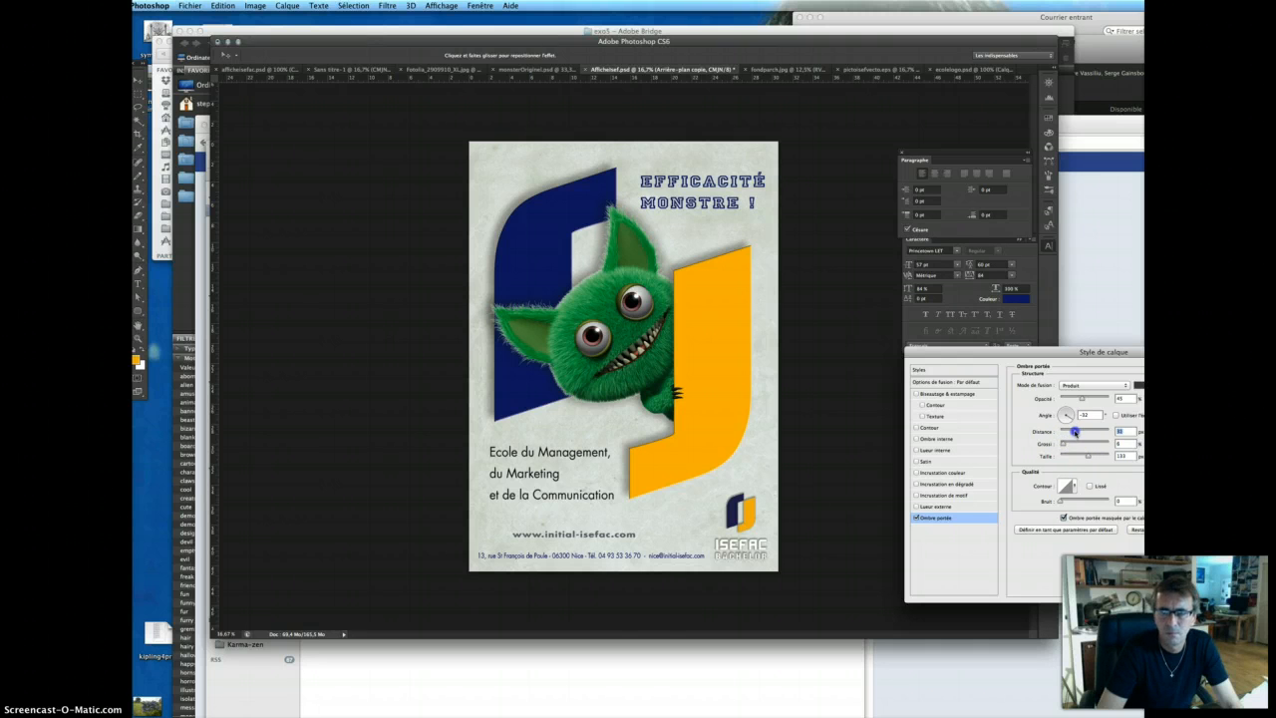
left_click_drag(1083, 399, 1079, 399)
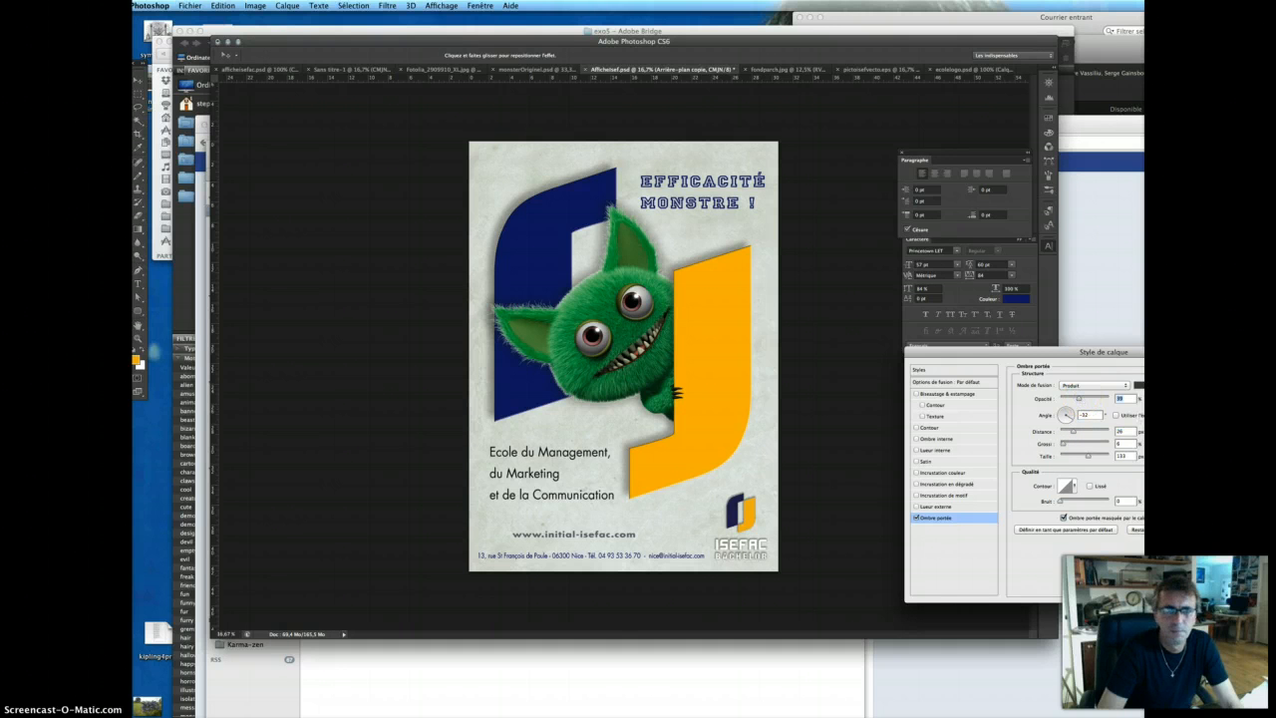
key("Return")
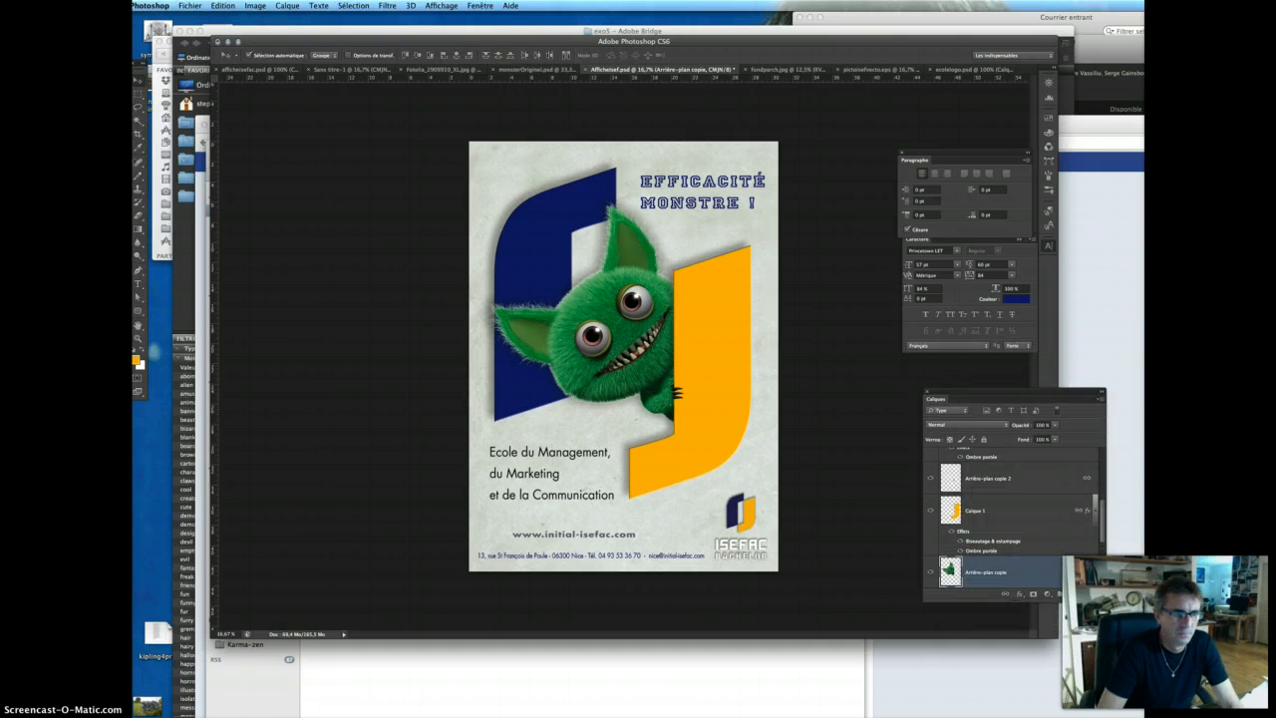
Step: Hide the floating panels and save the layered poster to its existing PSD file
key("Tab")
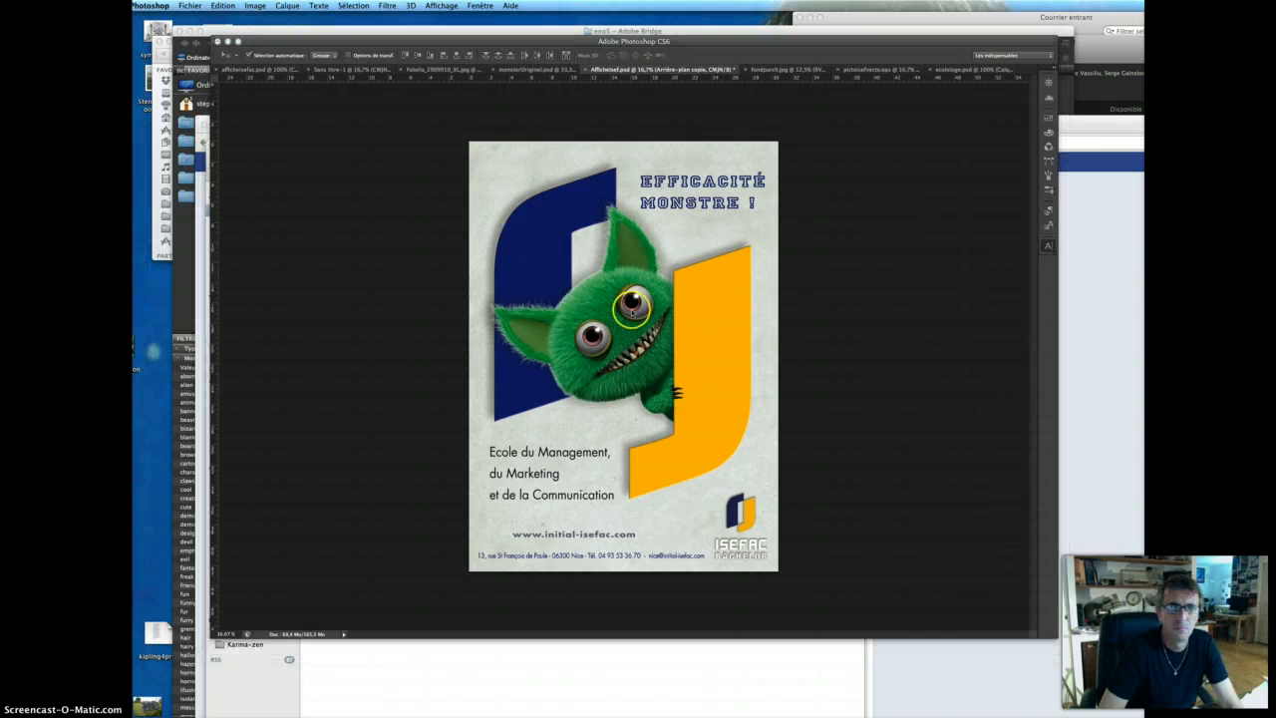
left_click(189, 6)
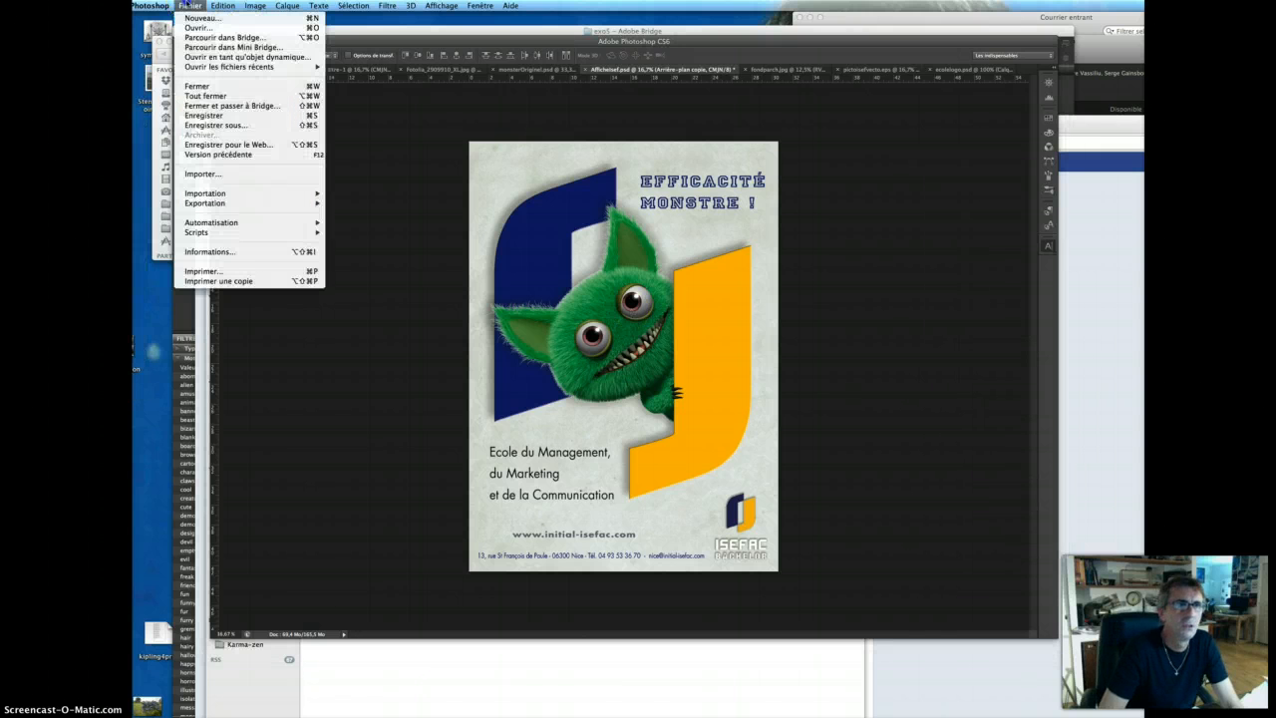
left_click(235, 115)
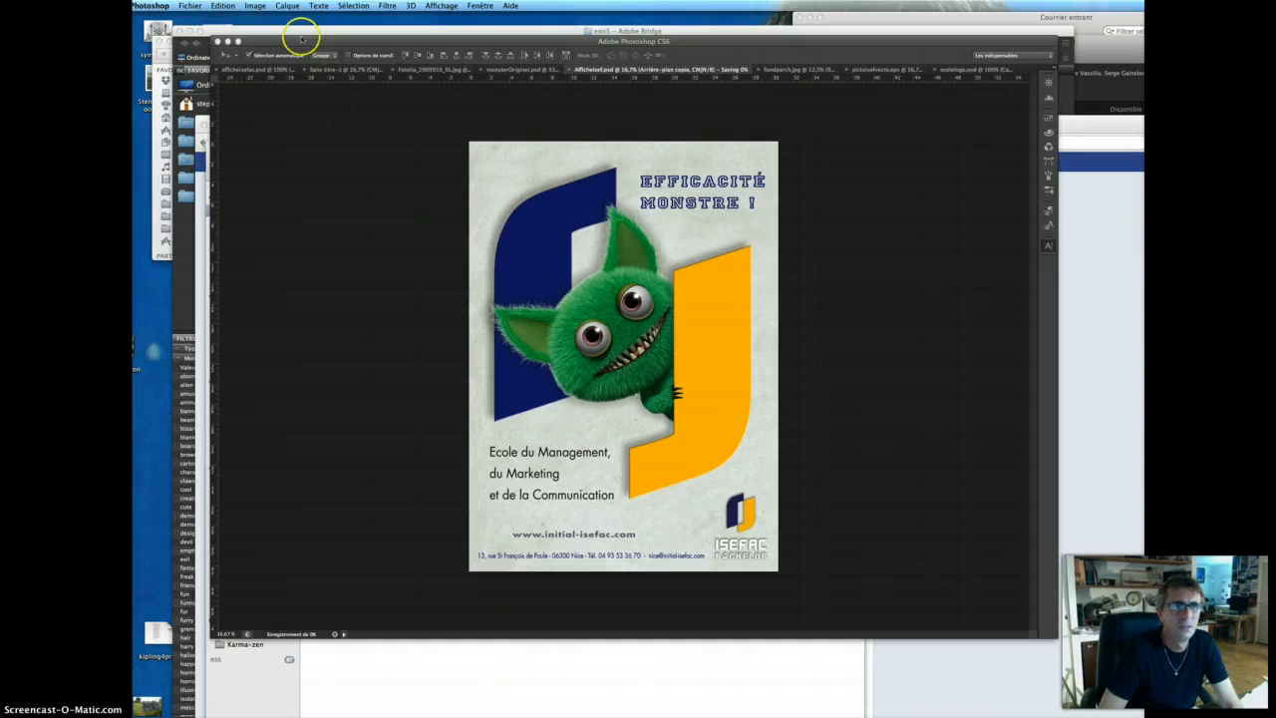
Step: Flatten the poster into a single layer and convert it to RGB colour mode
left_click(287, 6)
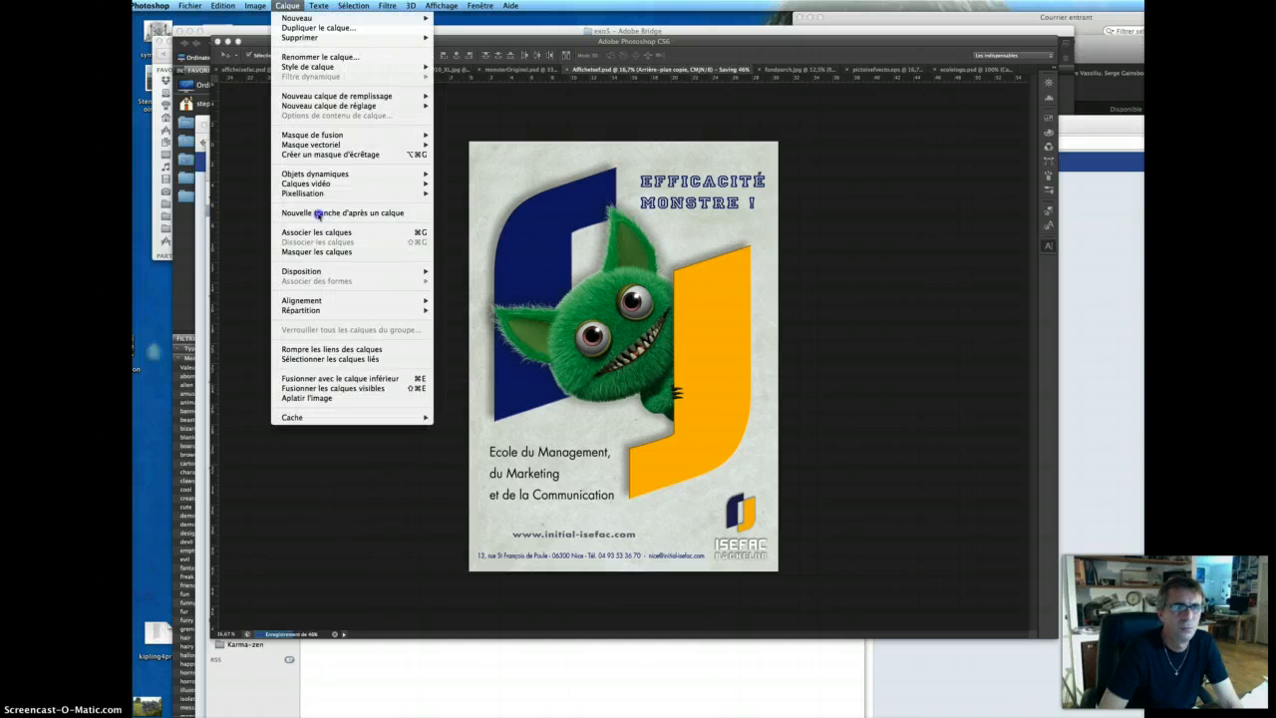
left_click(347, 398)
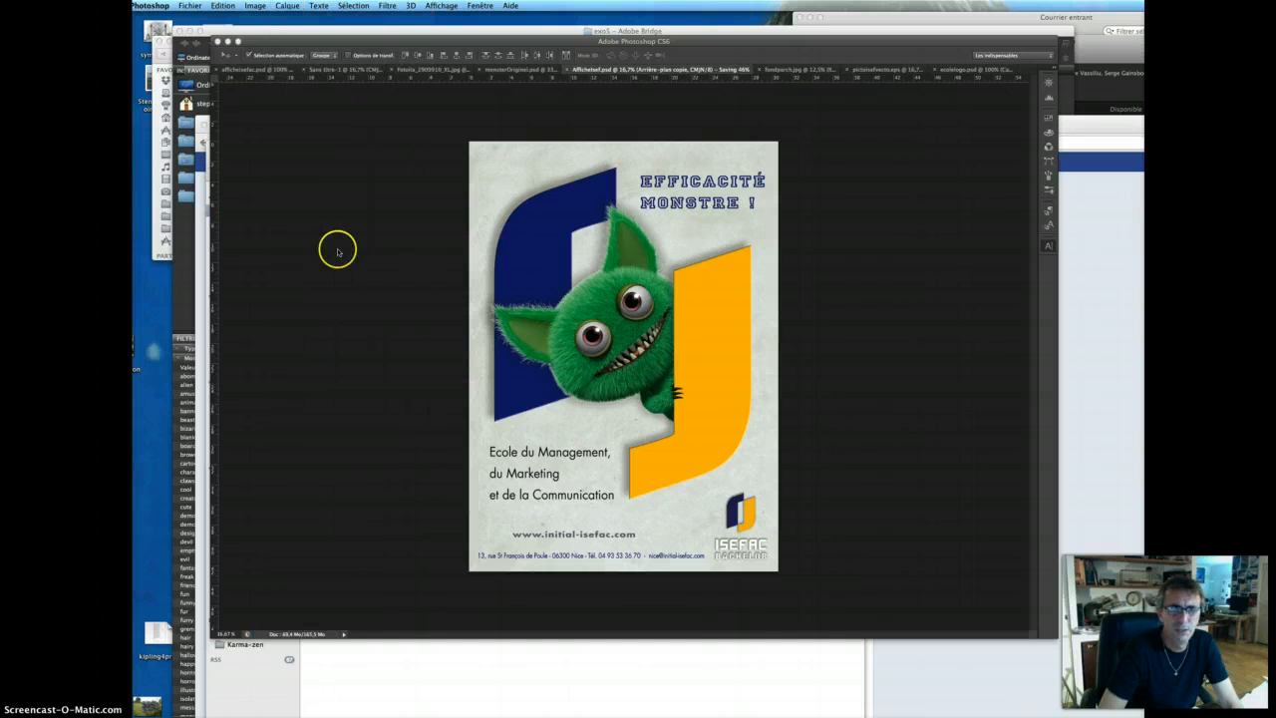
left_click(255, 6)
mouse_move(261, 18)
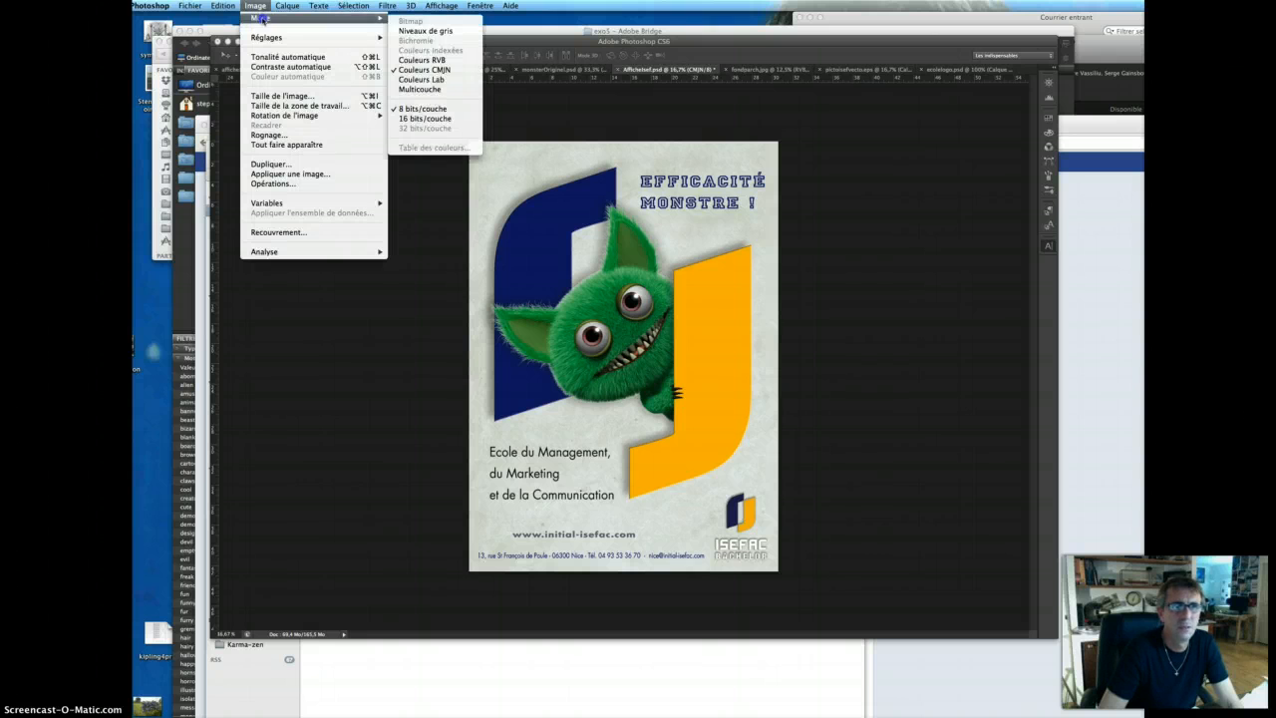
left_click(417, 60)
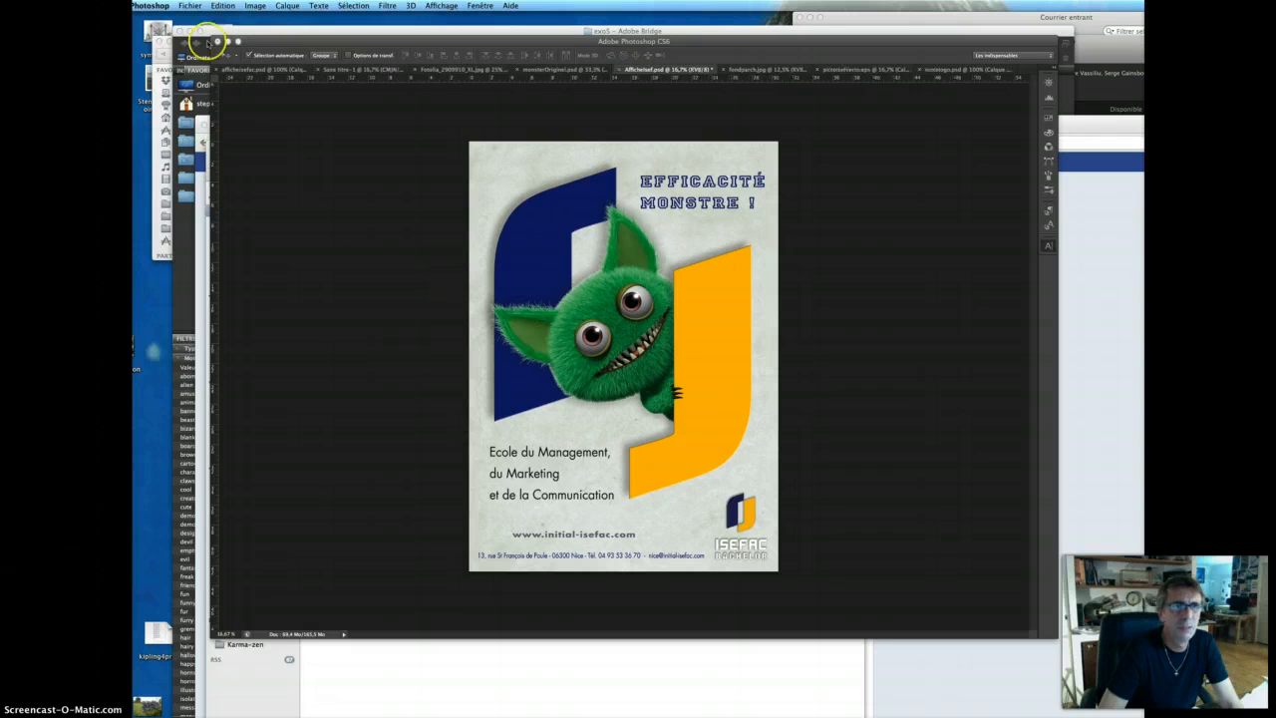
Step: Save the flattened RGB poster in the exo5 folder as AfficheIsef.jpg in JPEG format with maximum quality 12 and the baseline standard option
left_click(189, 6)
left_click(249, 125)
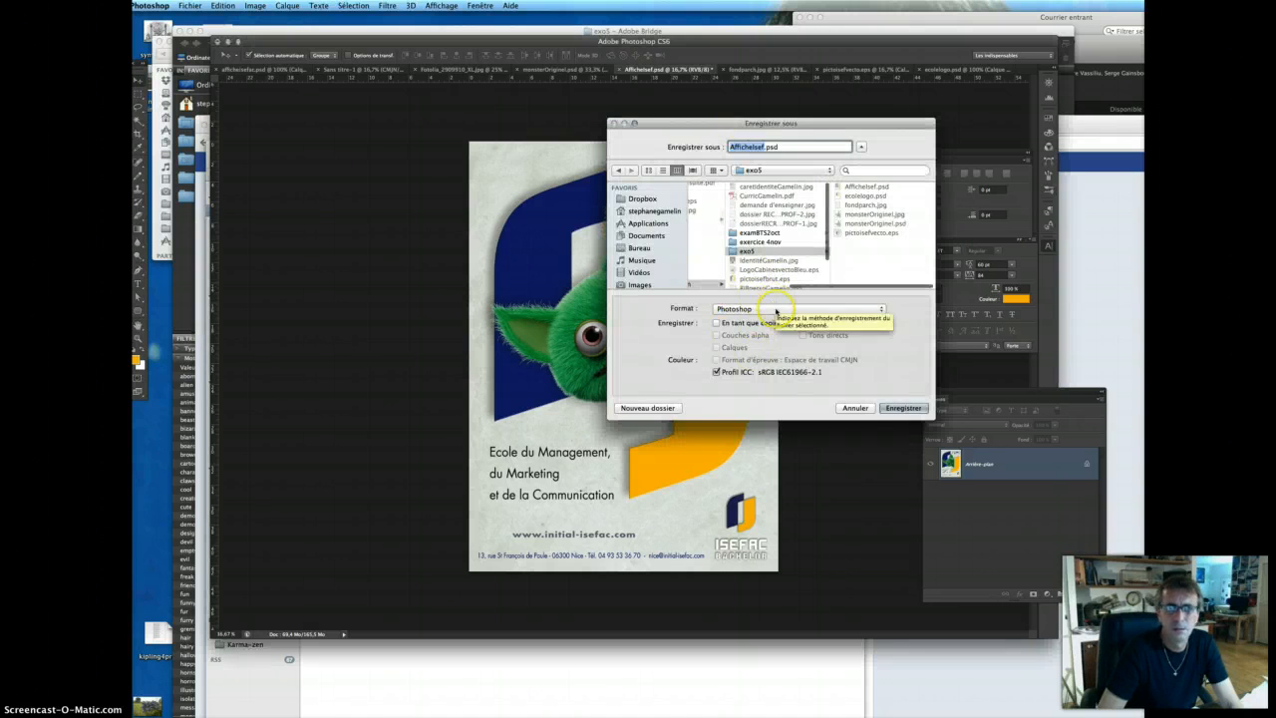
left_click(777, 312)
left_click(787, 385)
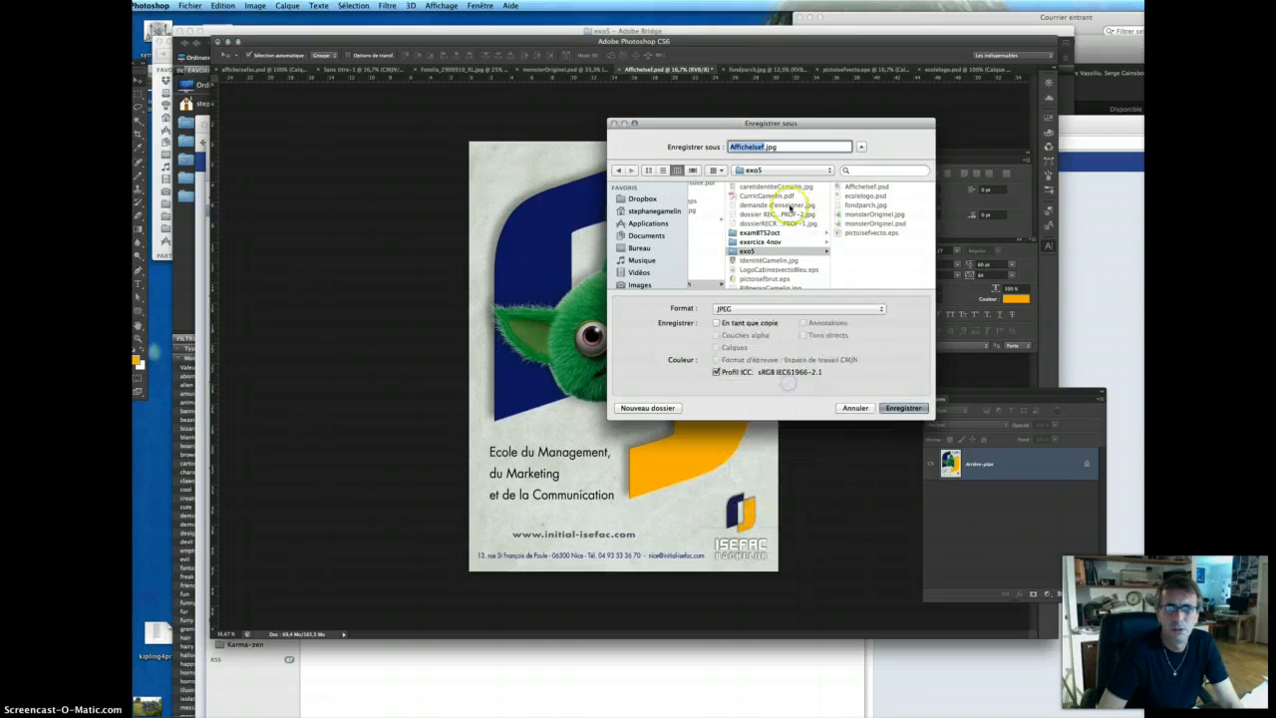
left_click(902, 407)
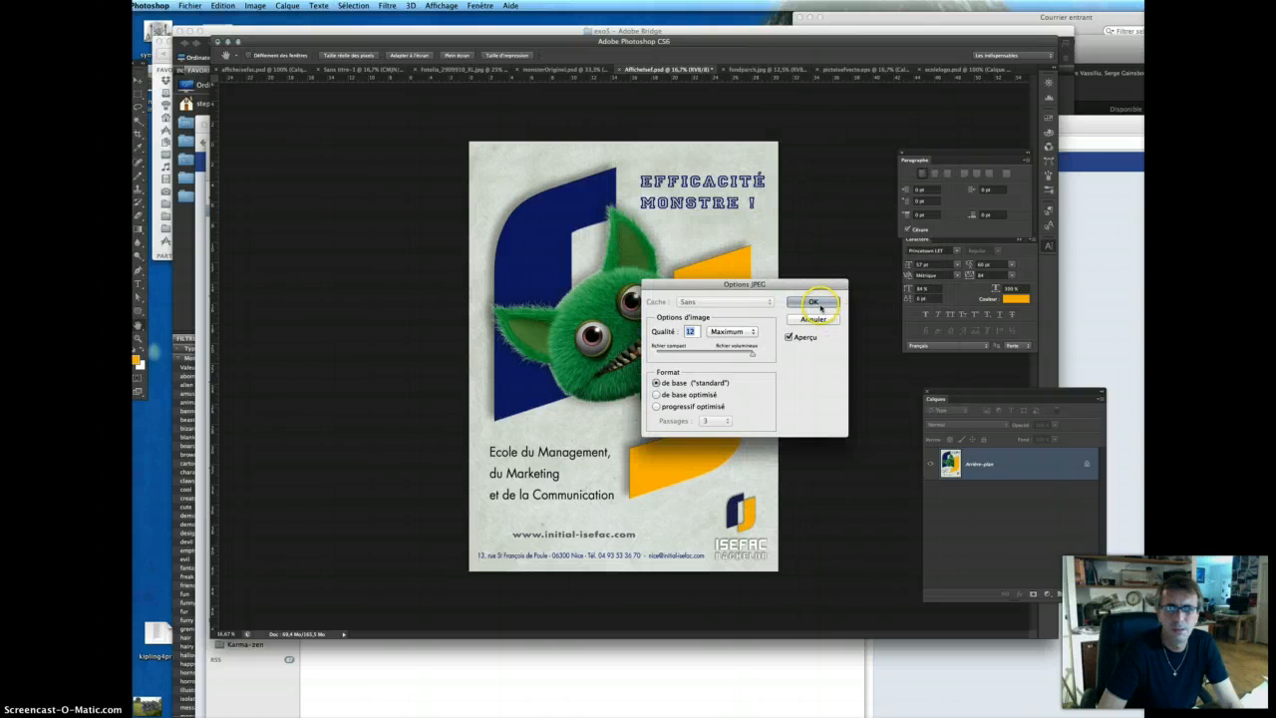
left_click(820, 306)
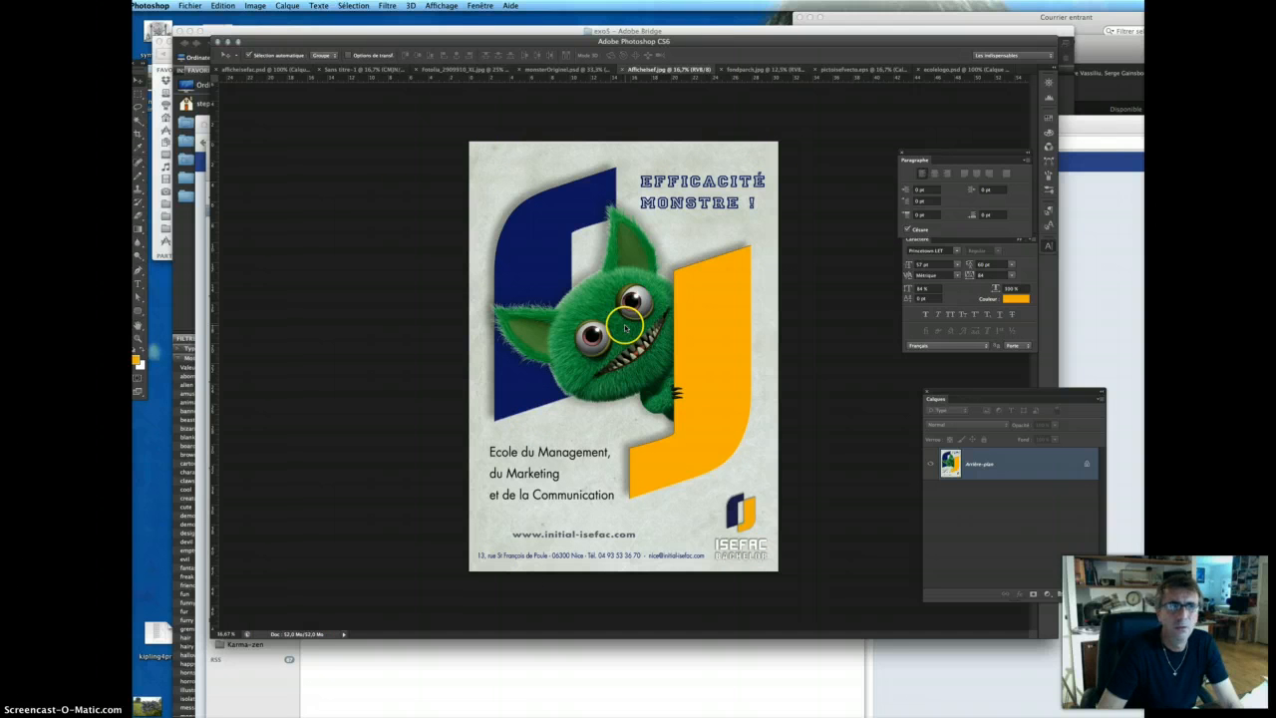
Step: Resize the JPEG poster proportionally to a document height of 30 cm at a resolution of 72 pixels per inch
left_click(255, 6)
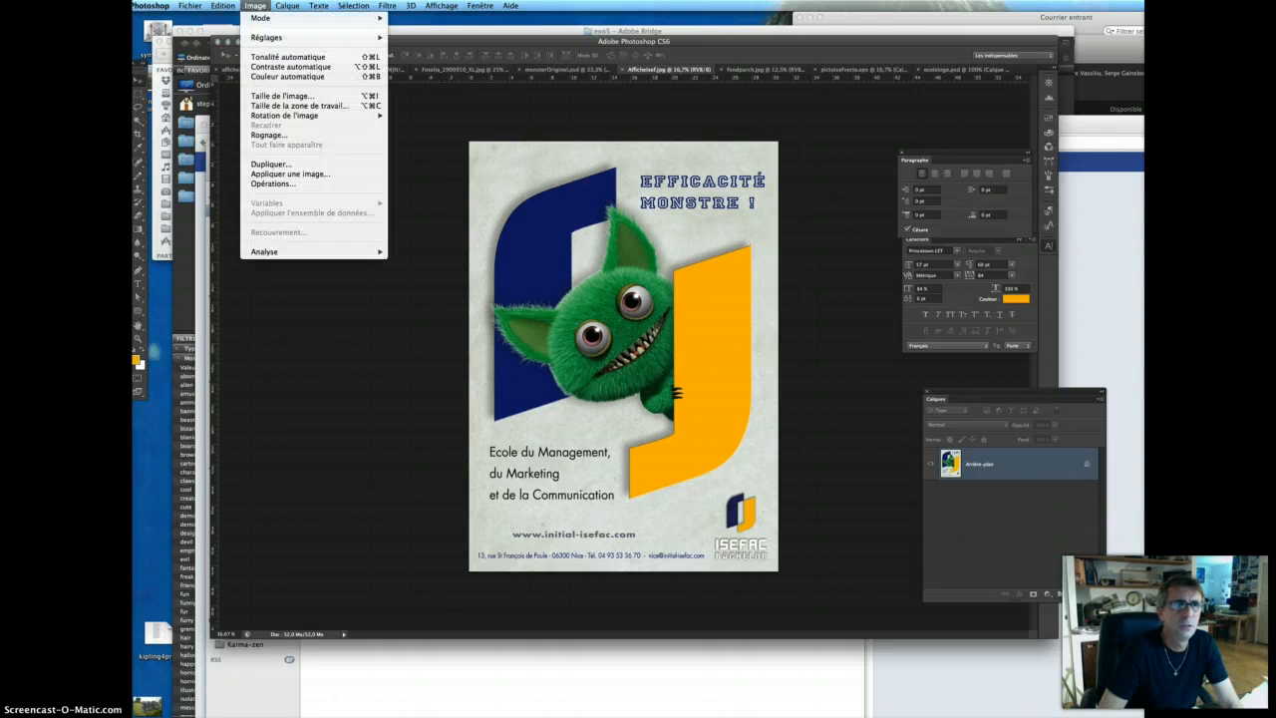
left_click(274, 96)
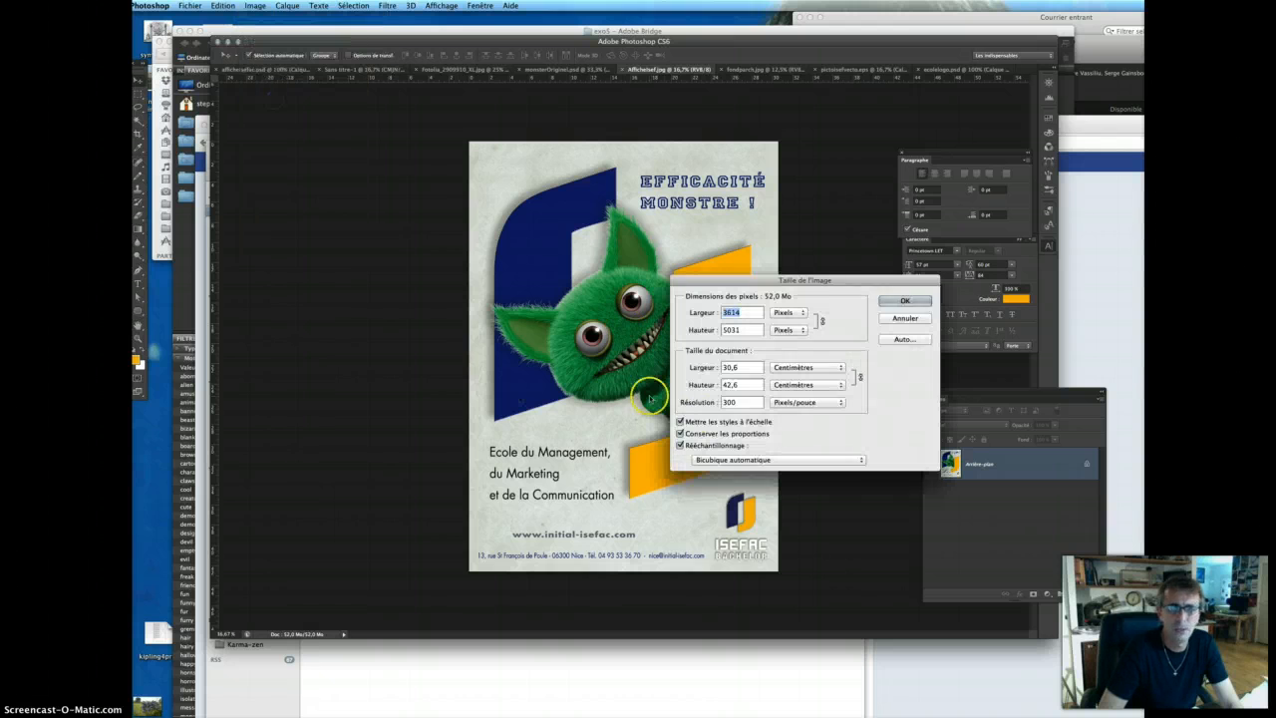
double_click(745, 368)
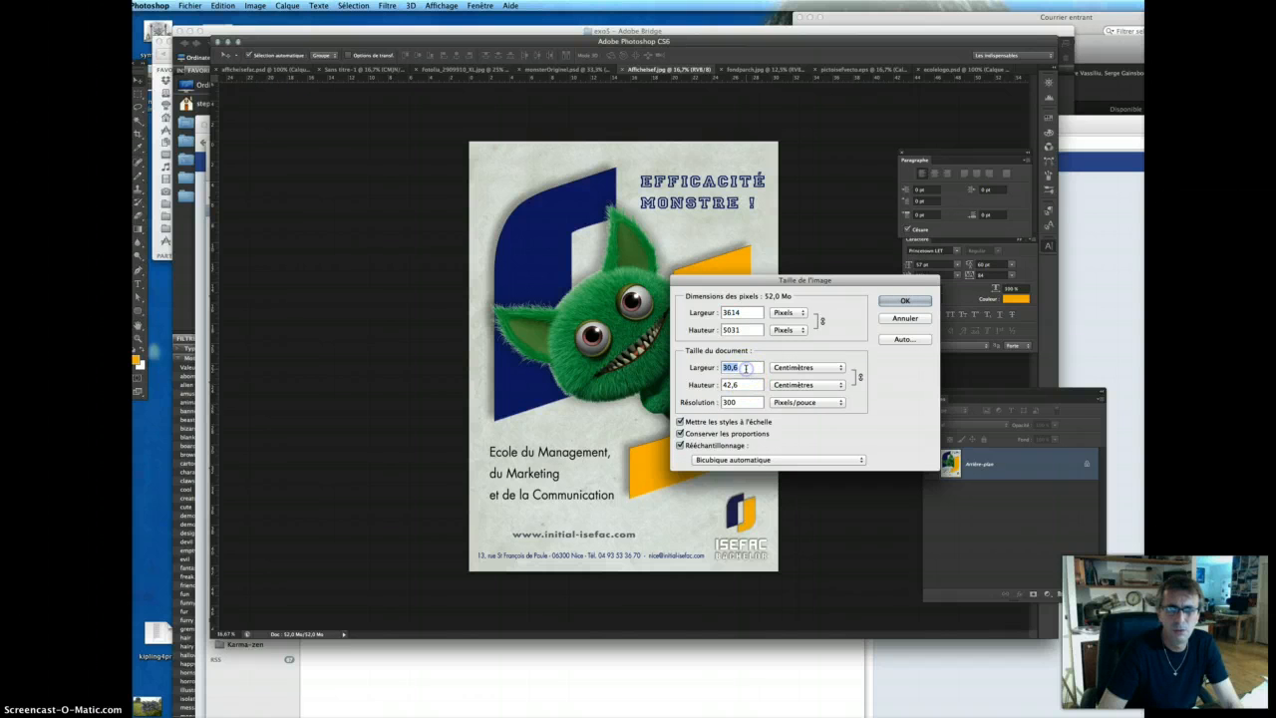
double_click(746, 384)
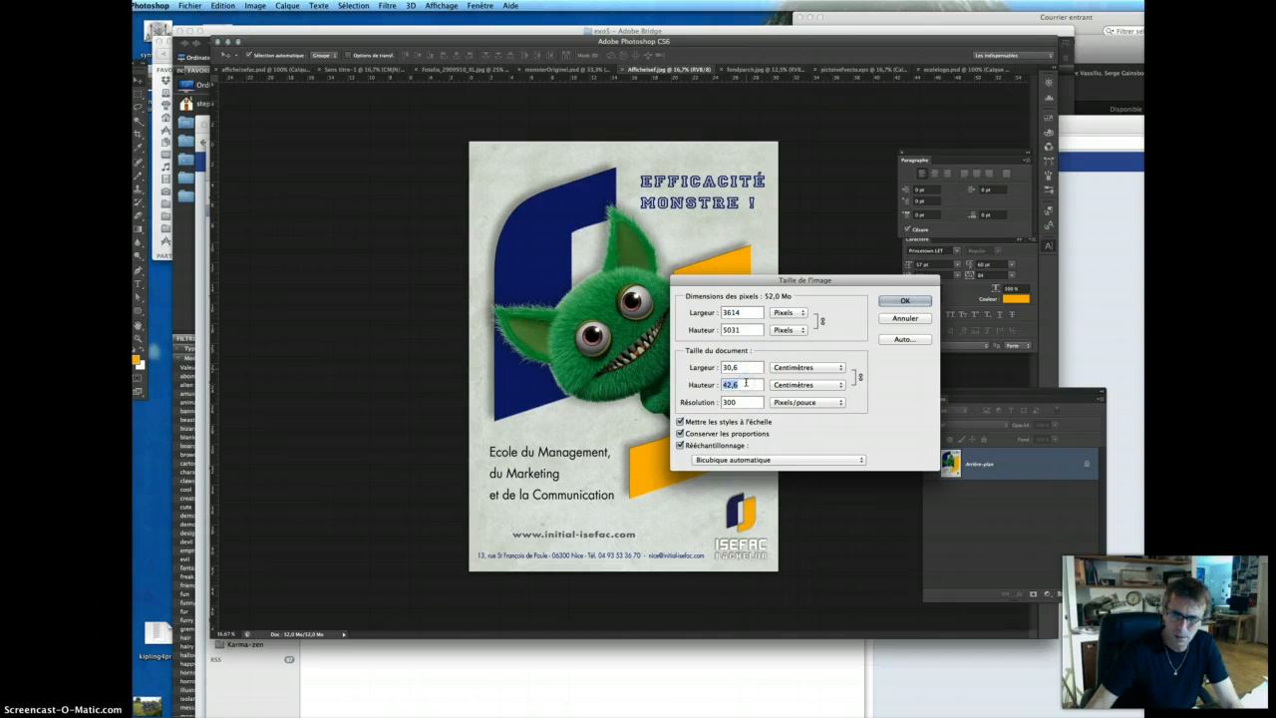
type("30")
key("Tab")
type("72")
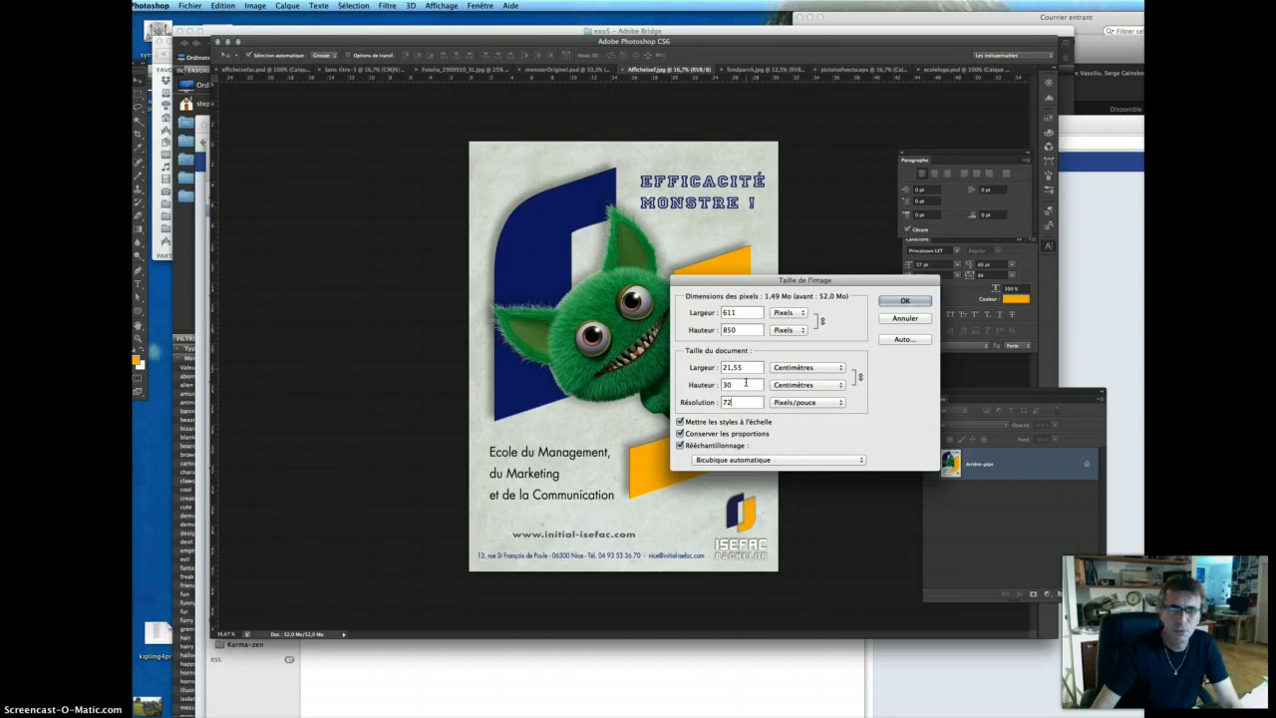
left_click(903, 301)
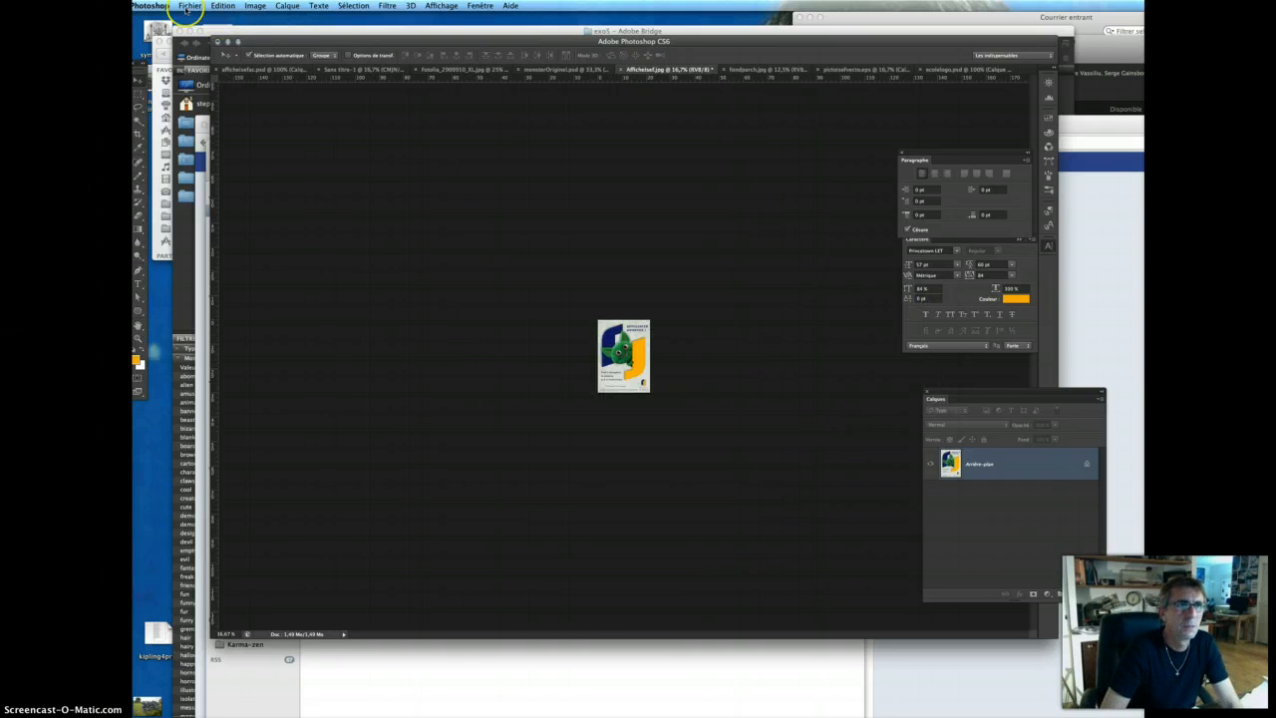
Step: Save the reduced poster under the new name WEBAfficheIsef.jpg in the exo5 folder, as a JPEG with maximum quality 12 and the baseline standard option
left_click(188, 8)
left_click(229, 126)
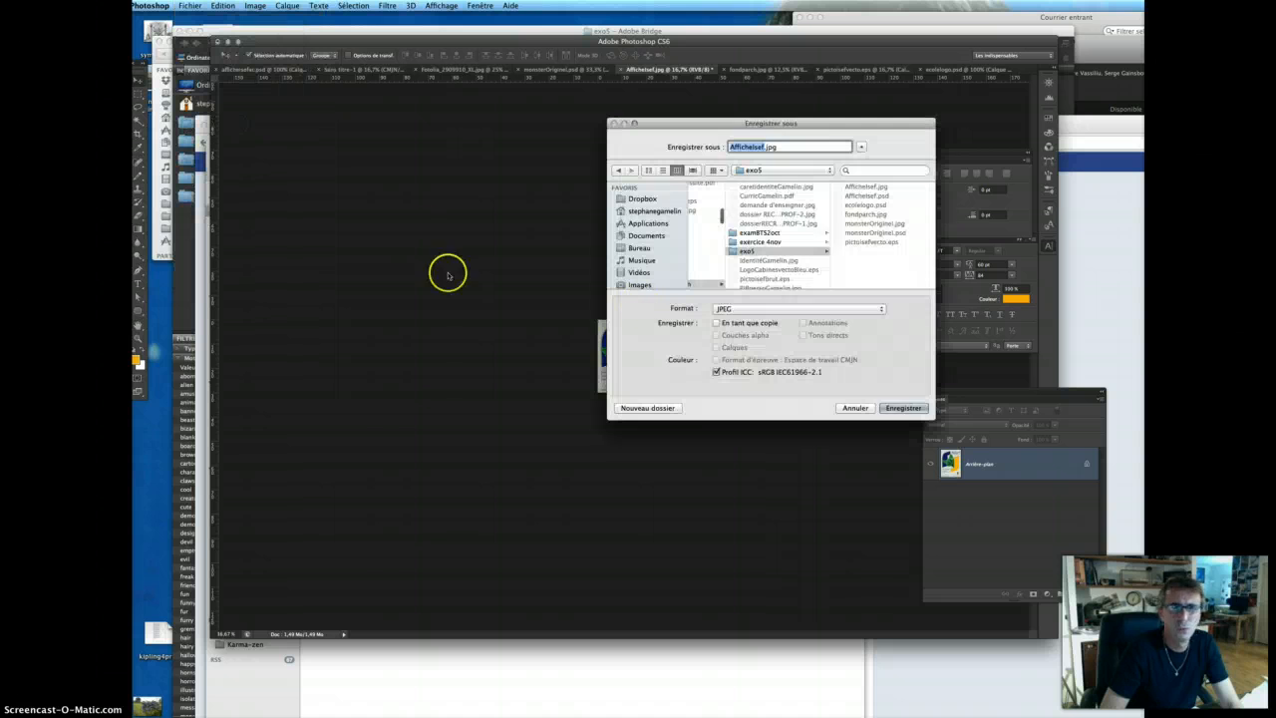
left_click(730, 147)
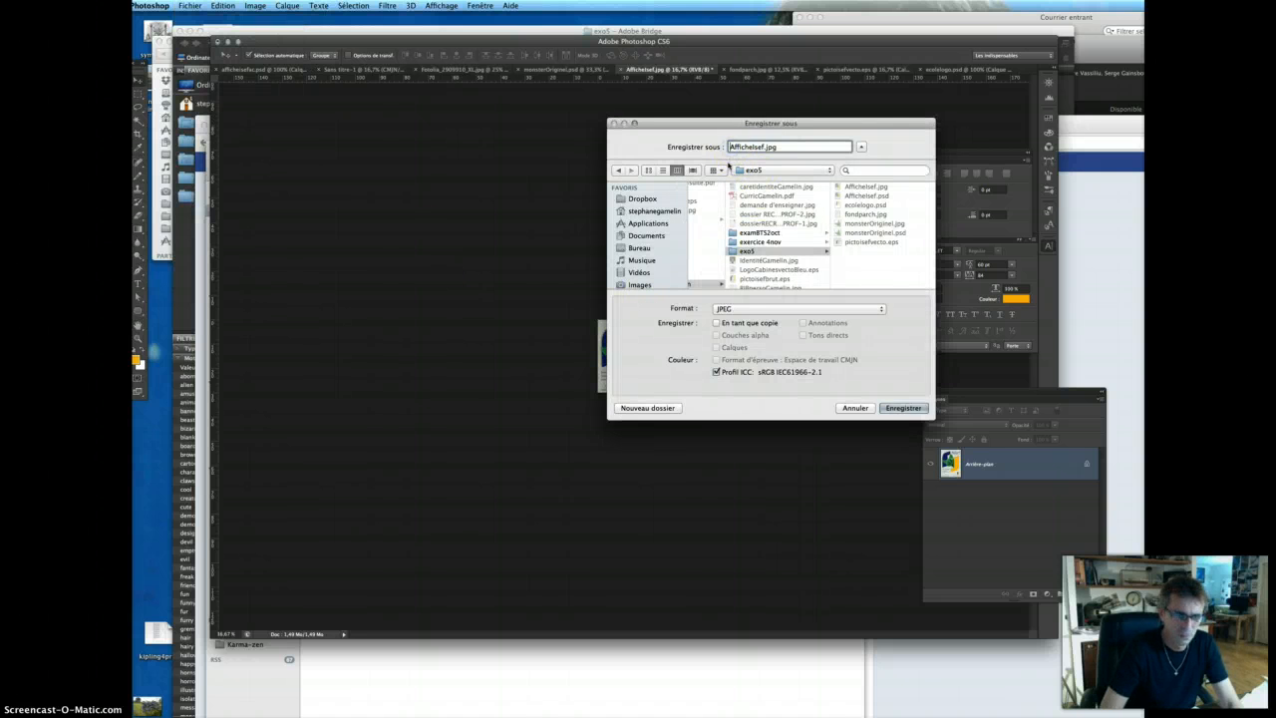
type("WEB")
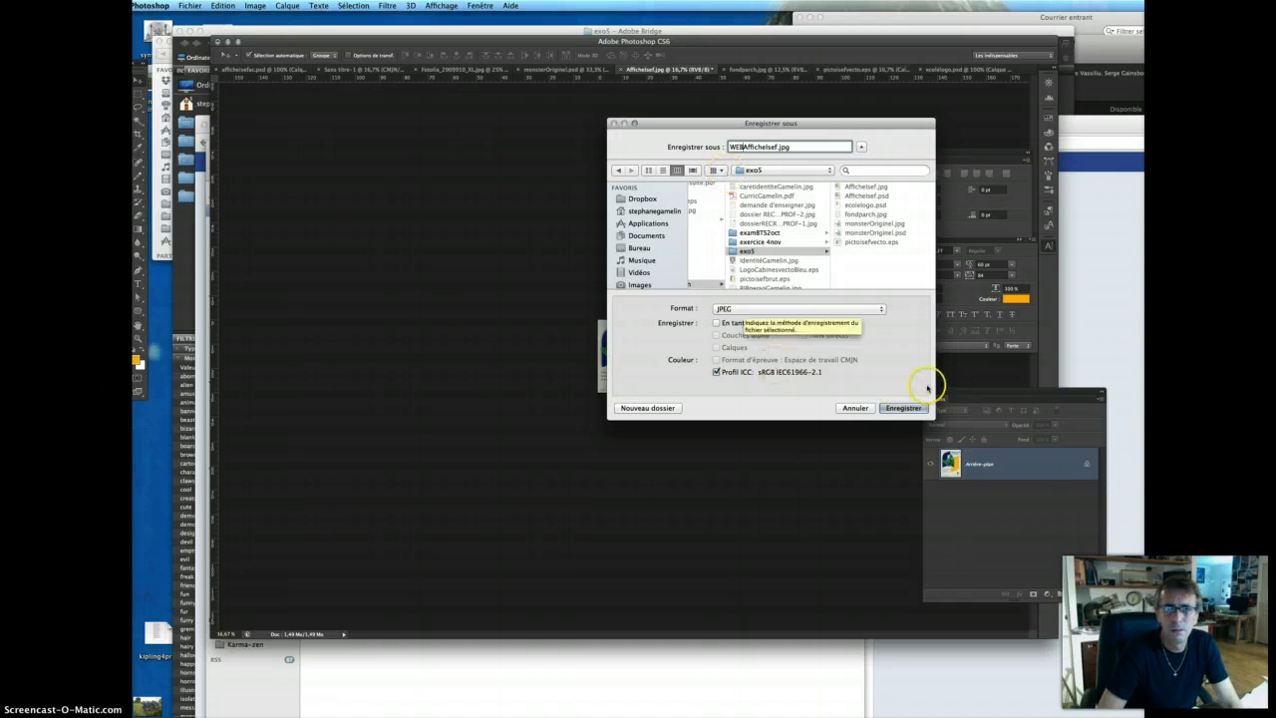
left_click(905, 408)
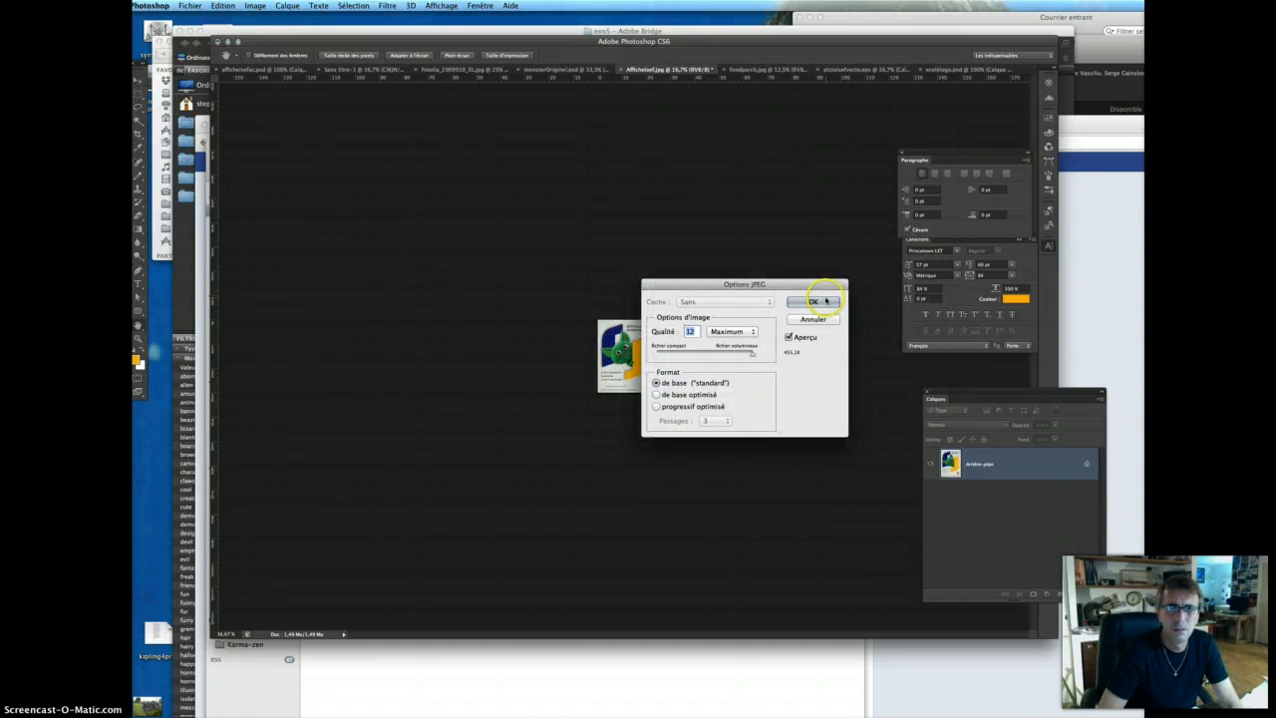
left_click(826, 301)
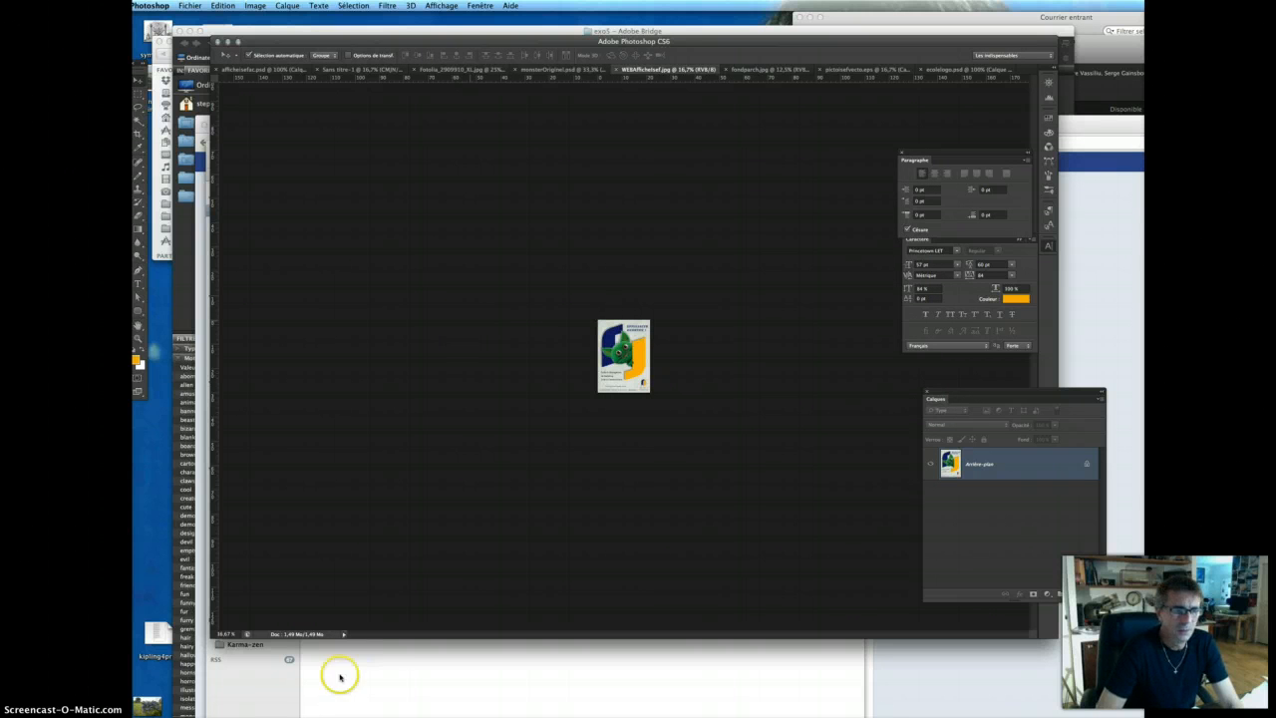
Step: Examine the web poster's monster, claws and lettering at 200%, and view the whole poster at 100% with the floating panels hidden
key("Tab")
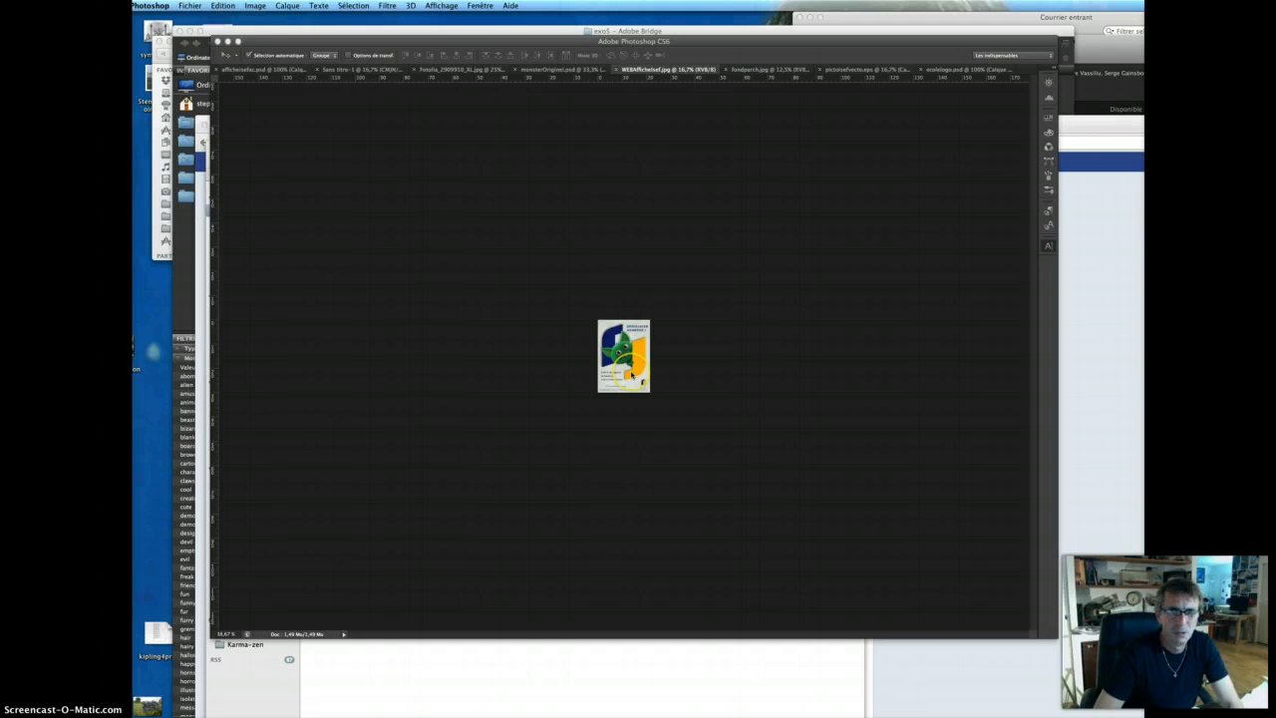
key("Tab")
key("super+1")
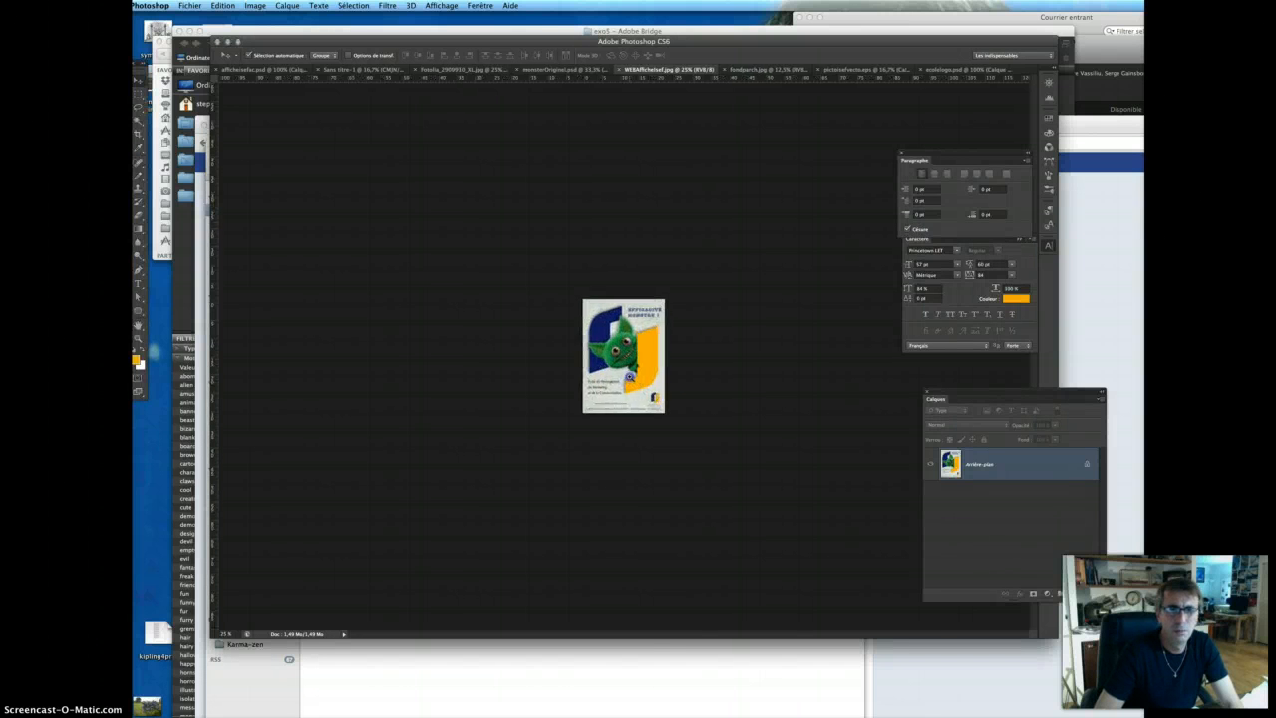
left_click(629, 377, "super")
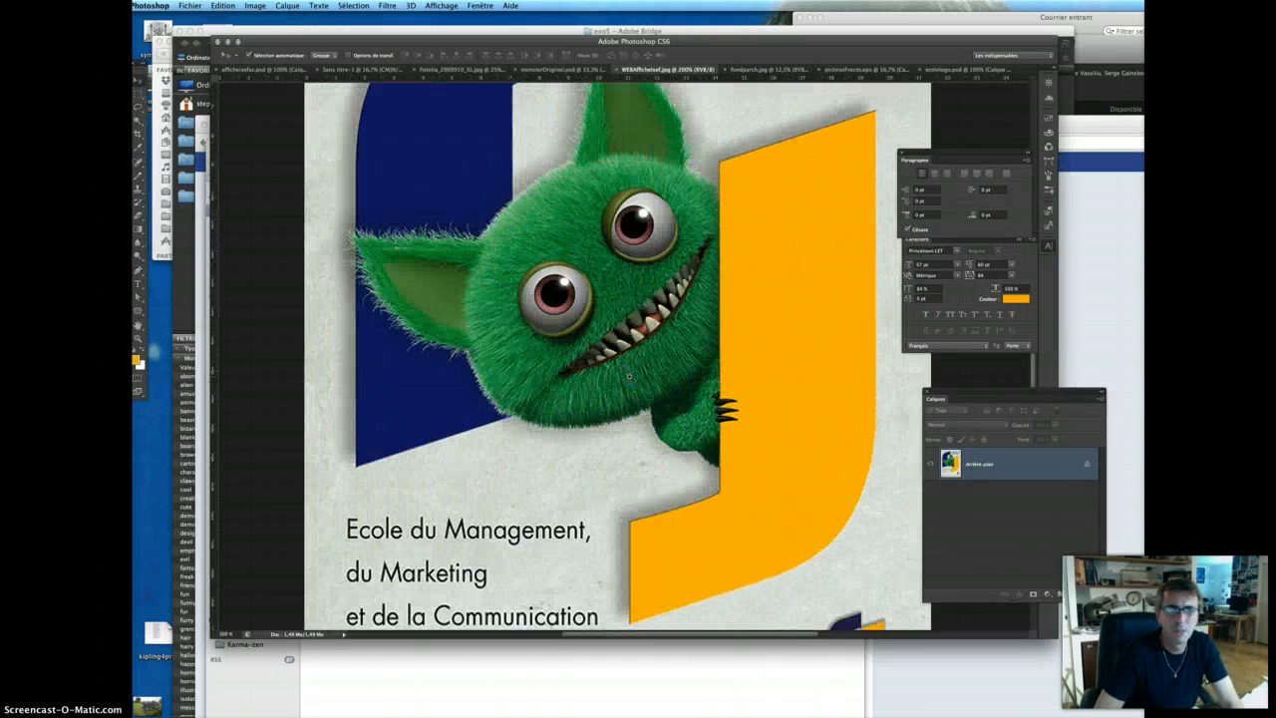
left_click_drag(611, 328, 624, 462)
left_click_drag(676, 415, 621, 319)
left_click(629, 422, "alt+super")
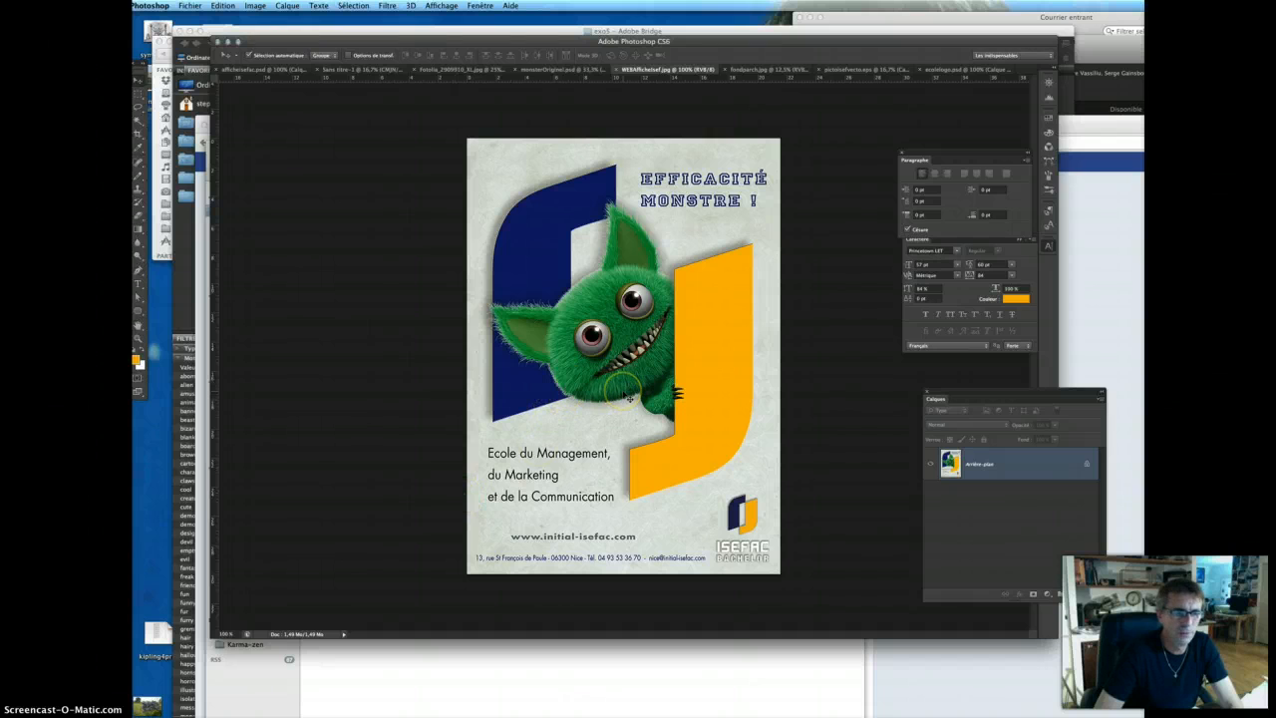
key("Tab")
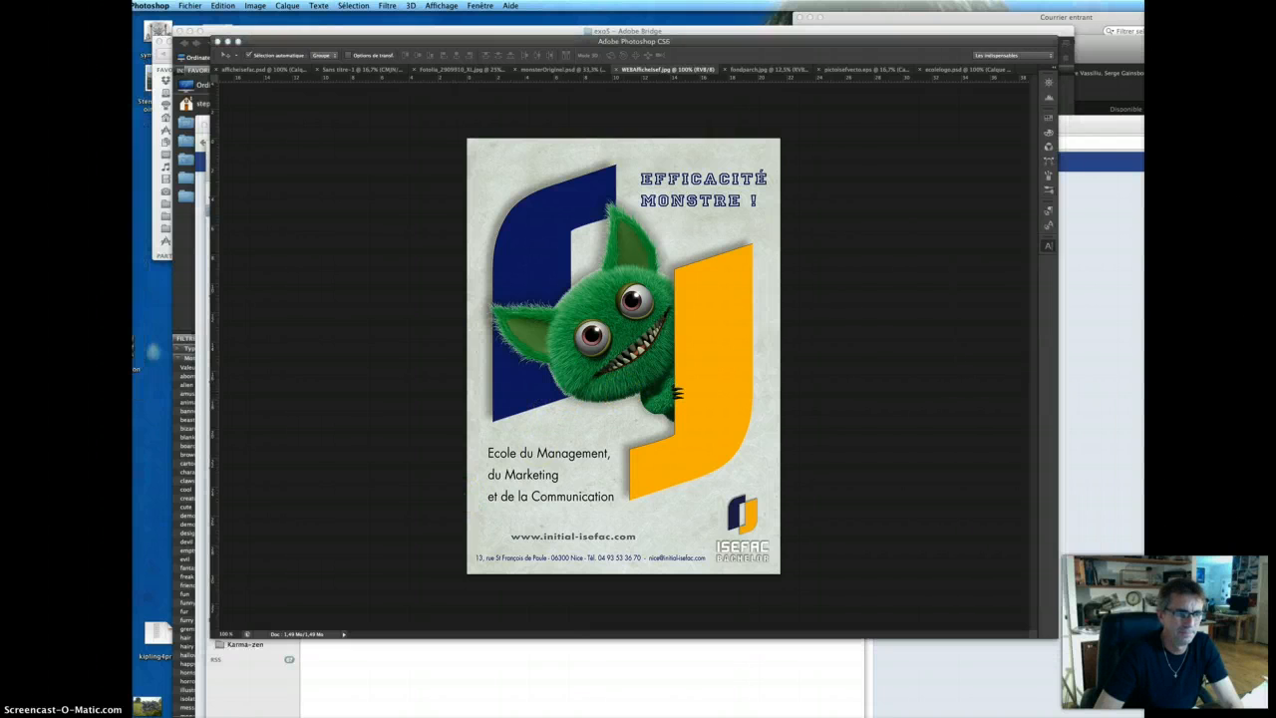